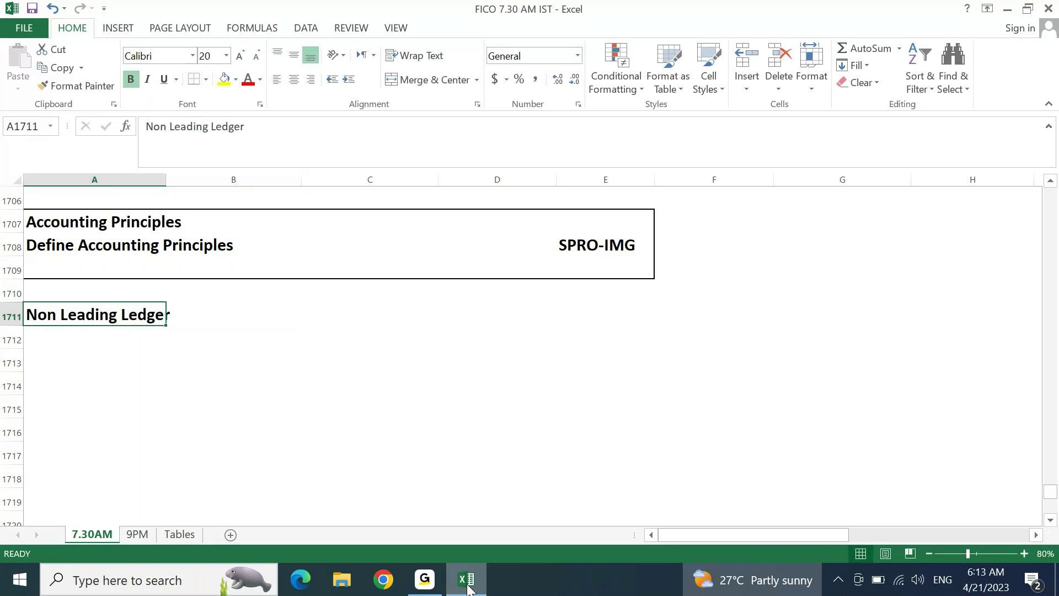
Draw an outside border around the Non Leading Ledger block, cells A1711 to E1716
key(shift+Down)
key(shift+Down)
key(shift+Down)
key(shift+Down)
key(shift+Down)
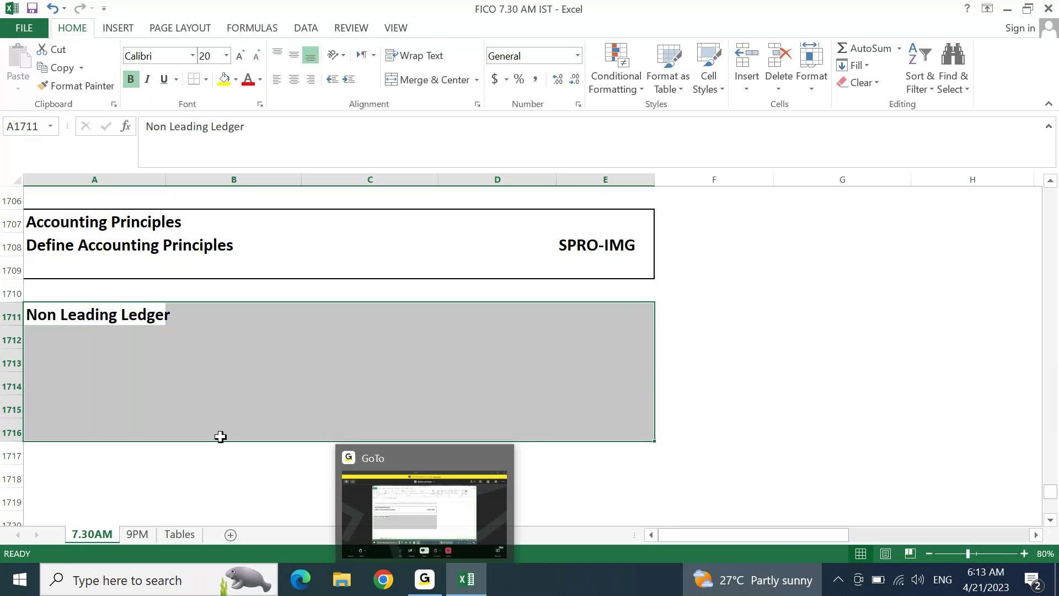
click(207, 80)
click(245, 263)
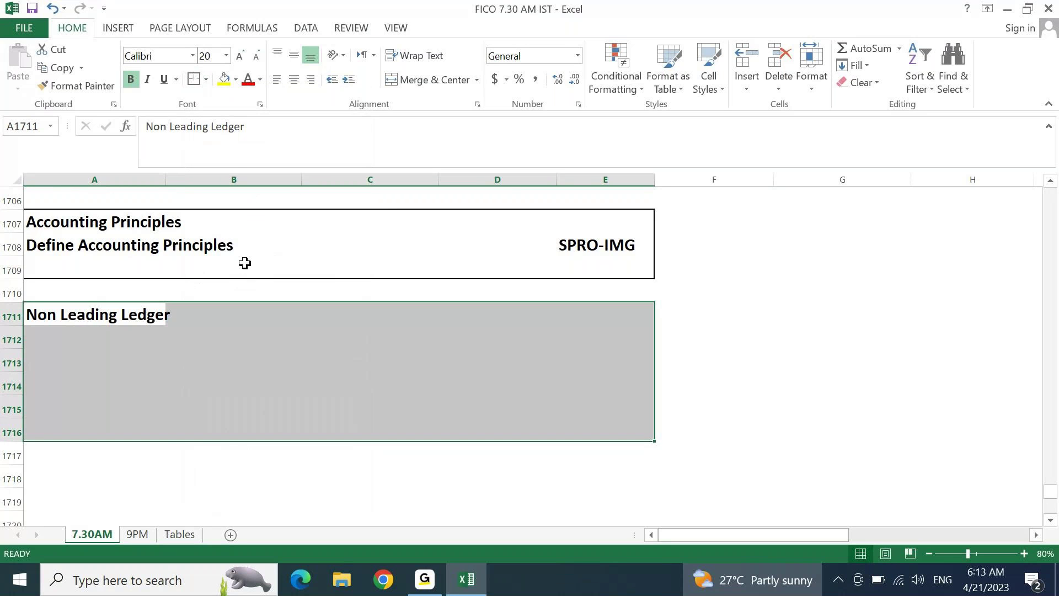
key(shift+BackSpace)
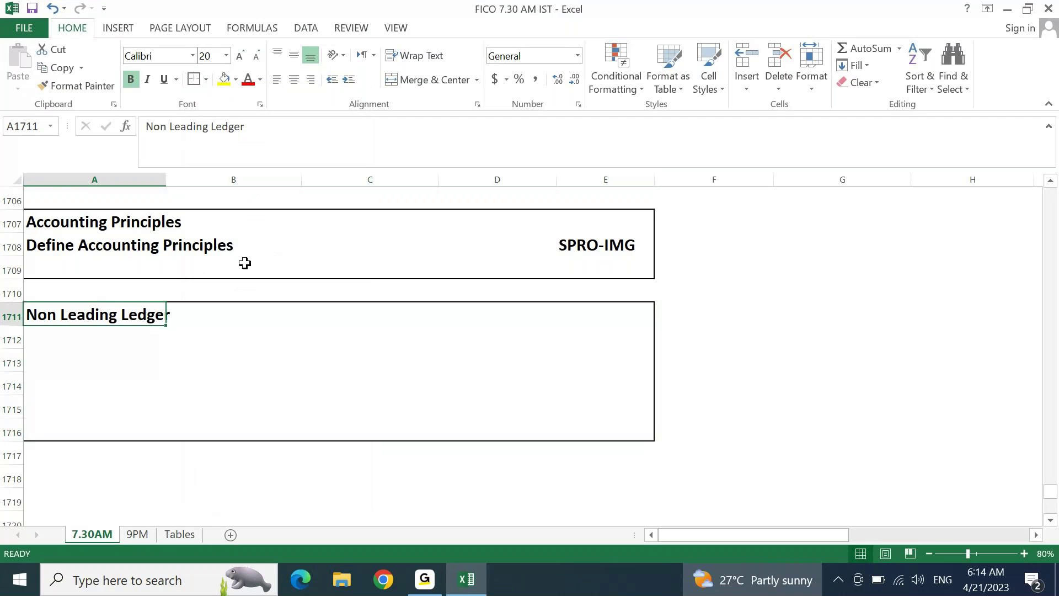
Enter FINSC_LEDGER in cell E1711 beside Non Leading Ledger and autofit the width of column E
key(Right)
key(Right)
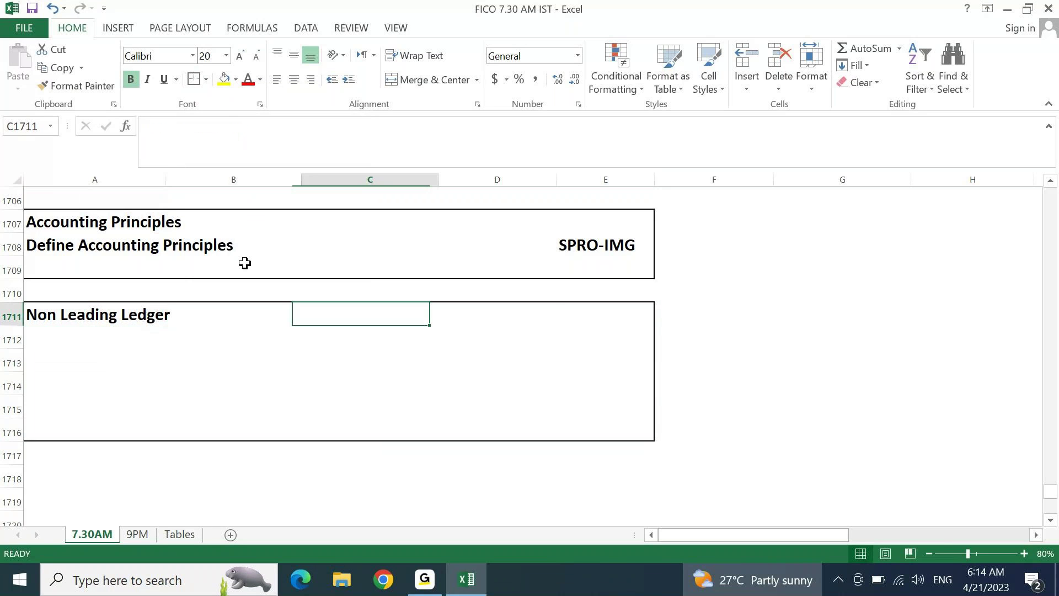
key(Right)
key(Right)
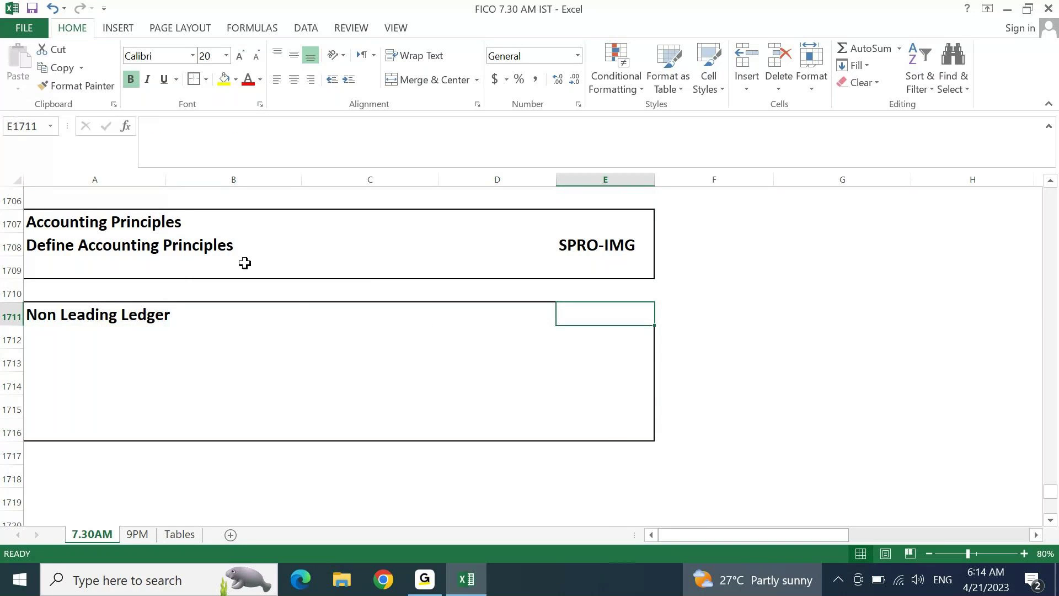
text(FINSC)
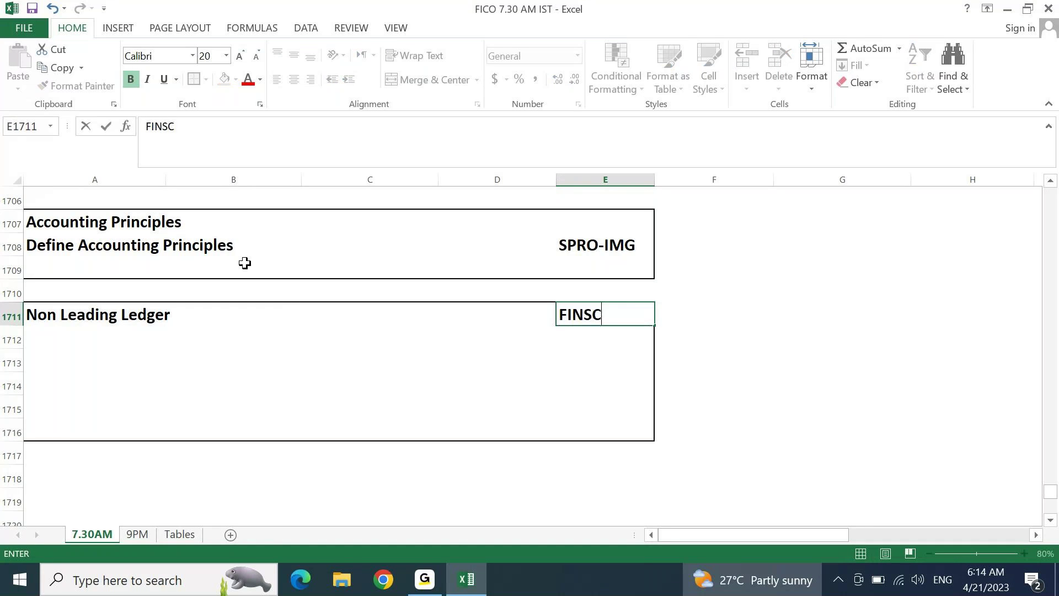
text(_LEDGE)
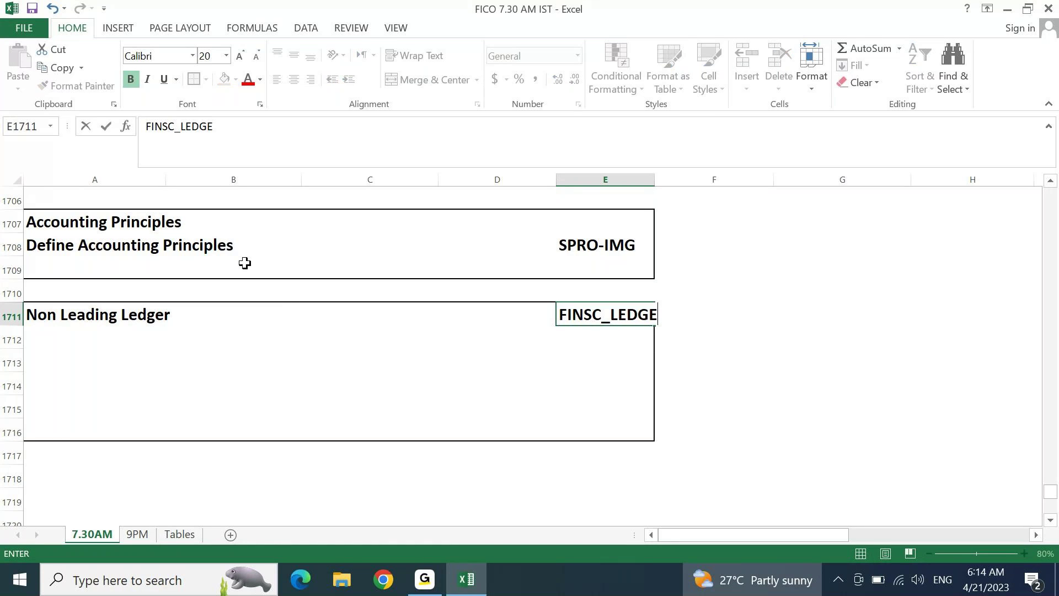
text(R)
key(ctrl+Return)
key(alt+h)
key(o)
key(i)
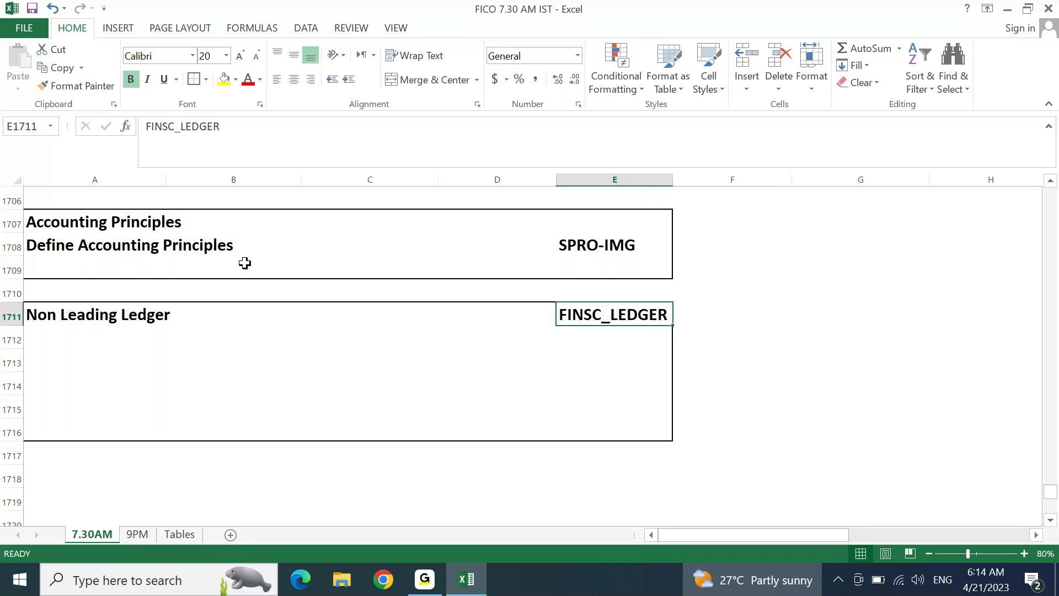
key(Home)
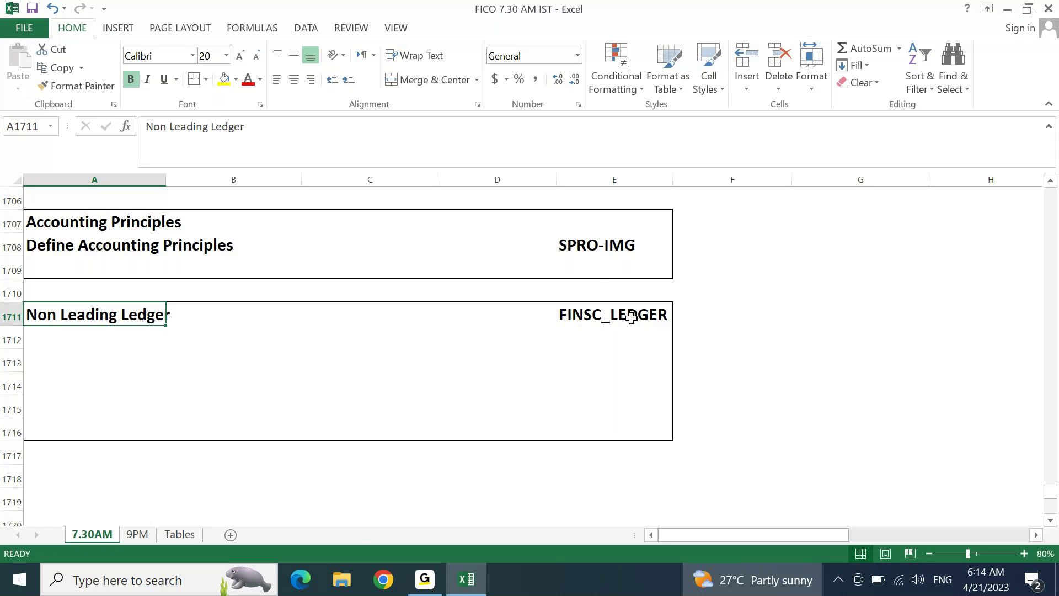
Switch to SAP Logon, open the S4 1909 system and log on with the user name and account password
key(super+d)
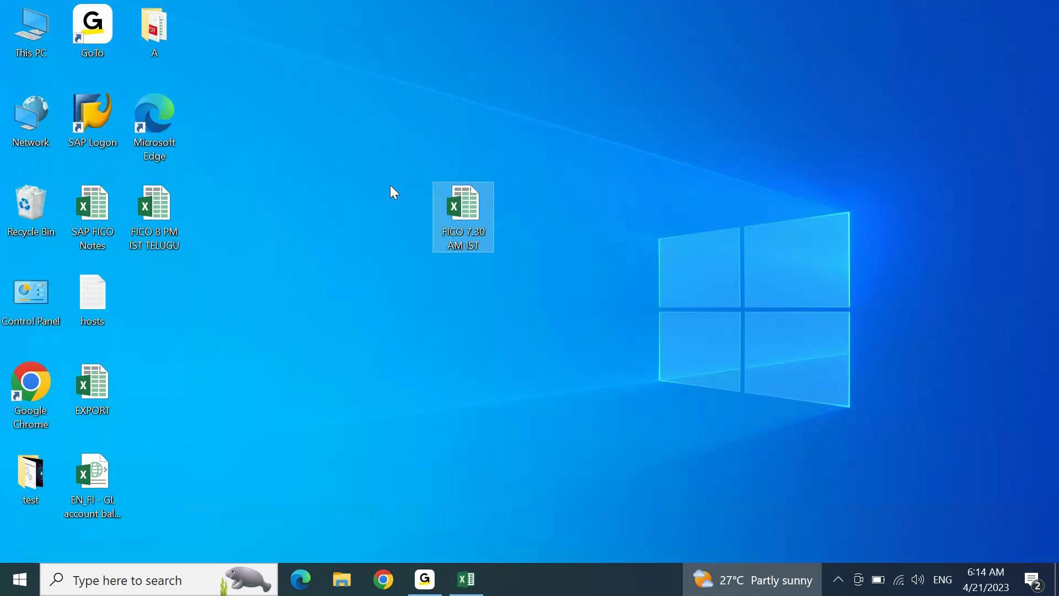
click(97, 117)
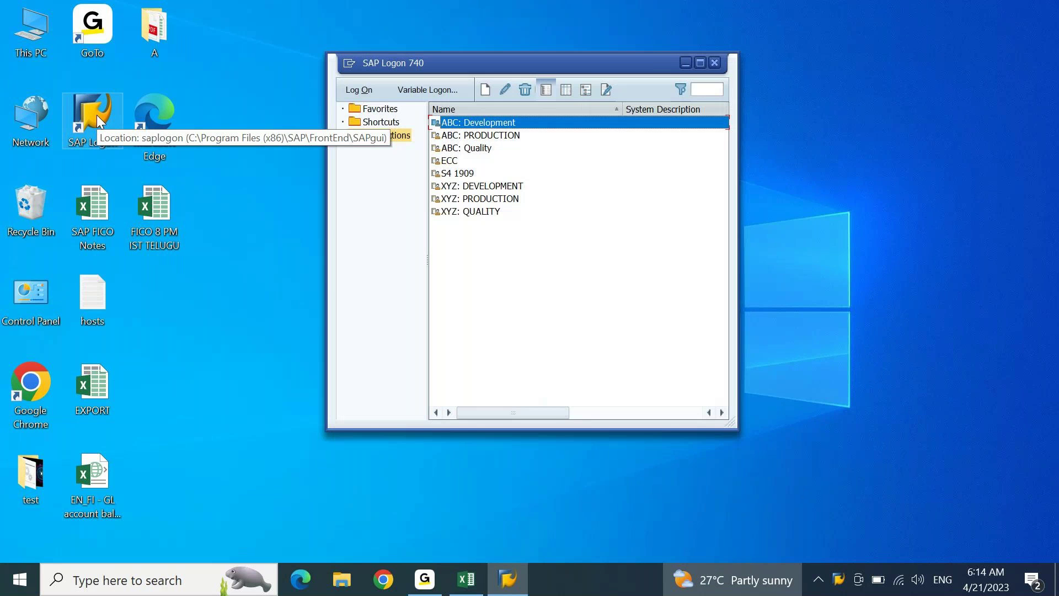
key(Down)
key(Down)
key(Down)
key(Down)
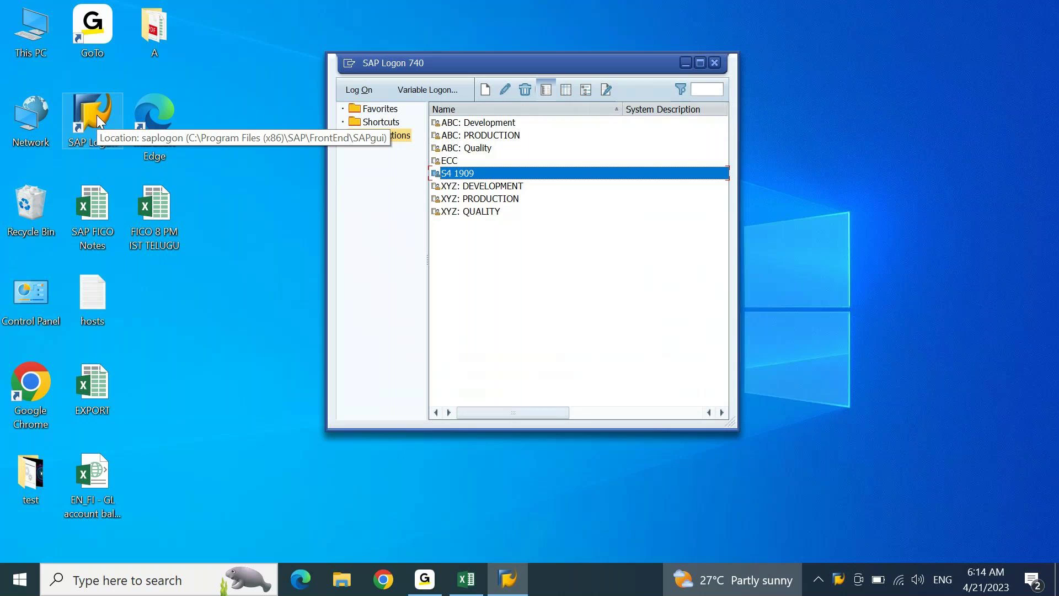
key(Return)
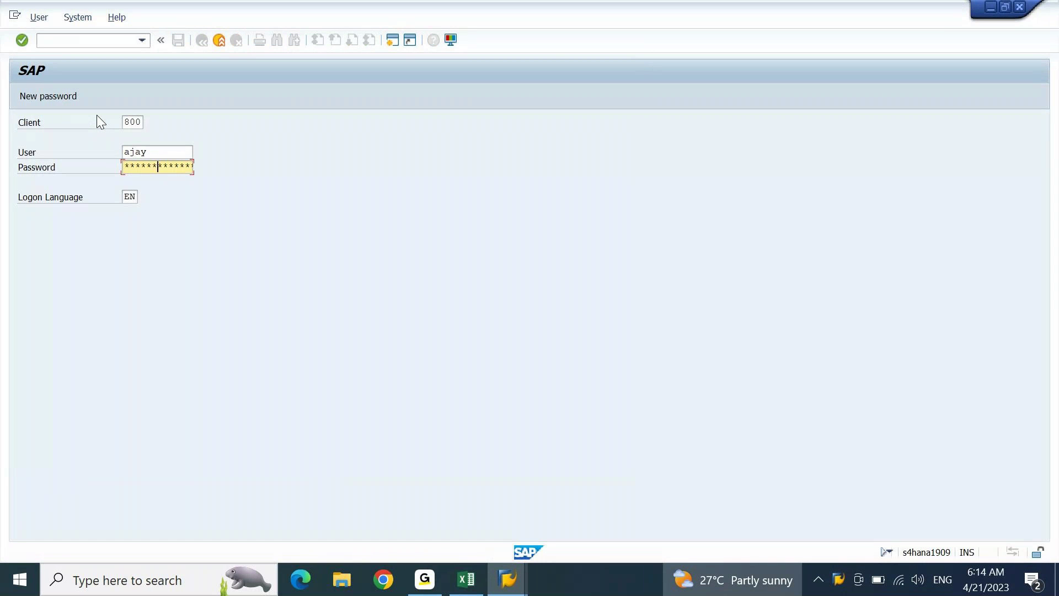
key(Return)
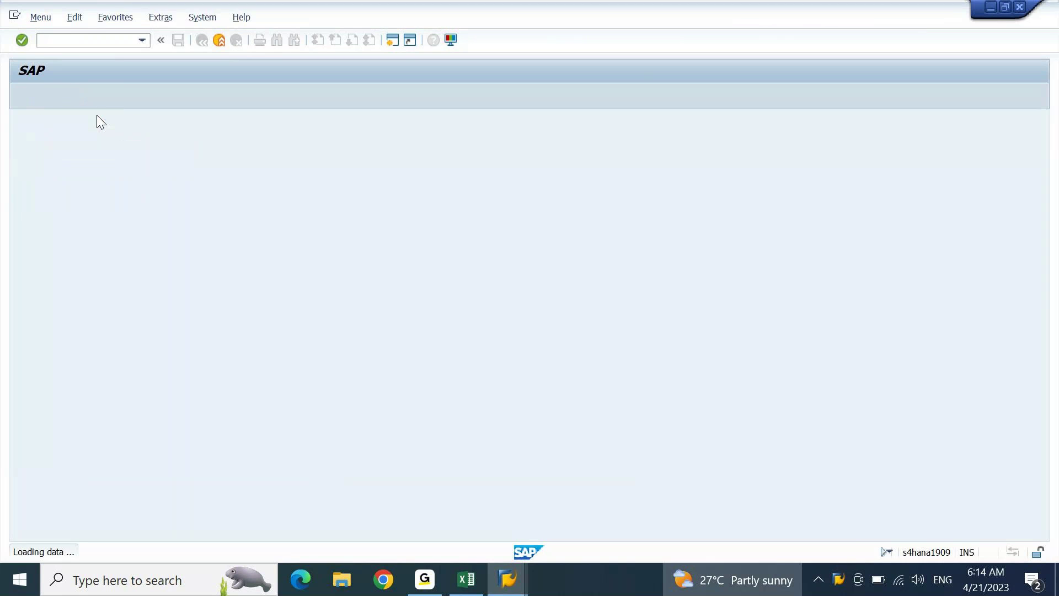
Run transaction FINSC_LEDGER to open the ledger settings overview
text(FINSC)
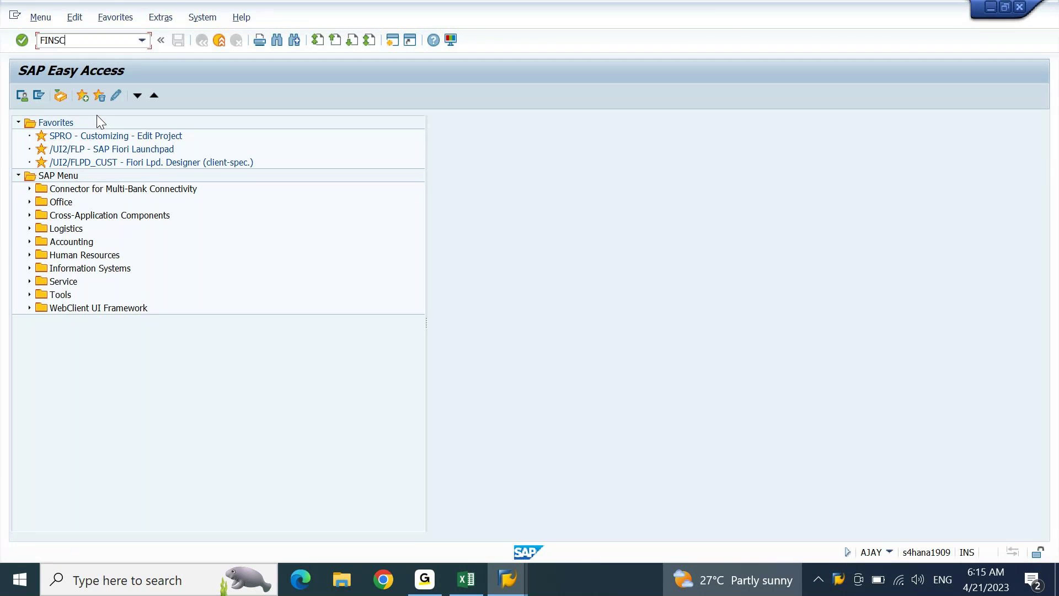
text(_LEDGER)
key(Return)
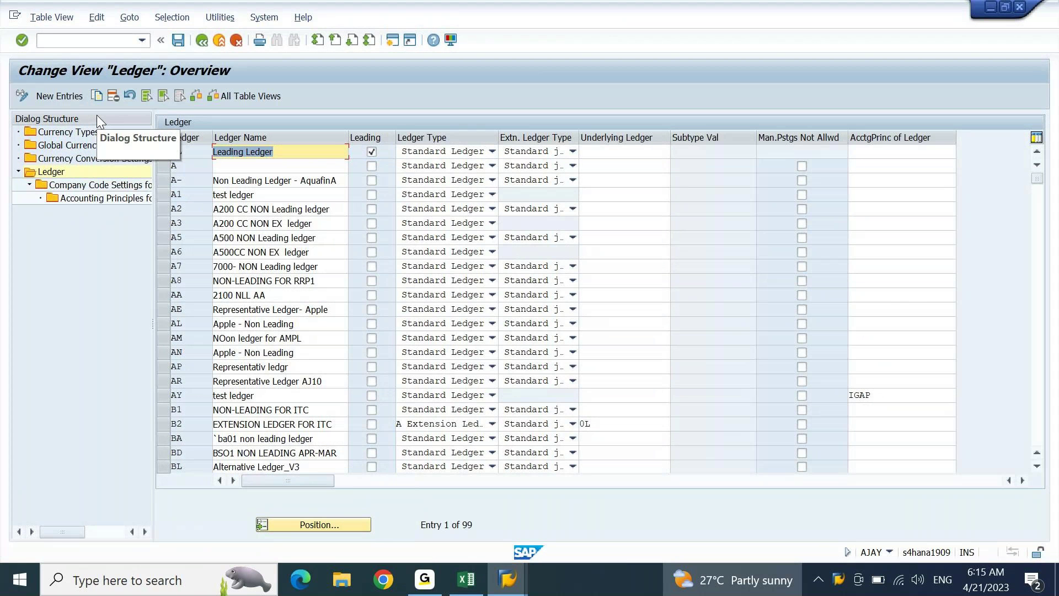
key(XF86AudioMute)
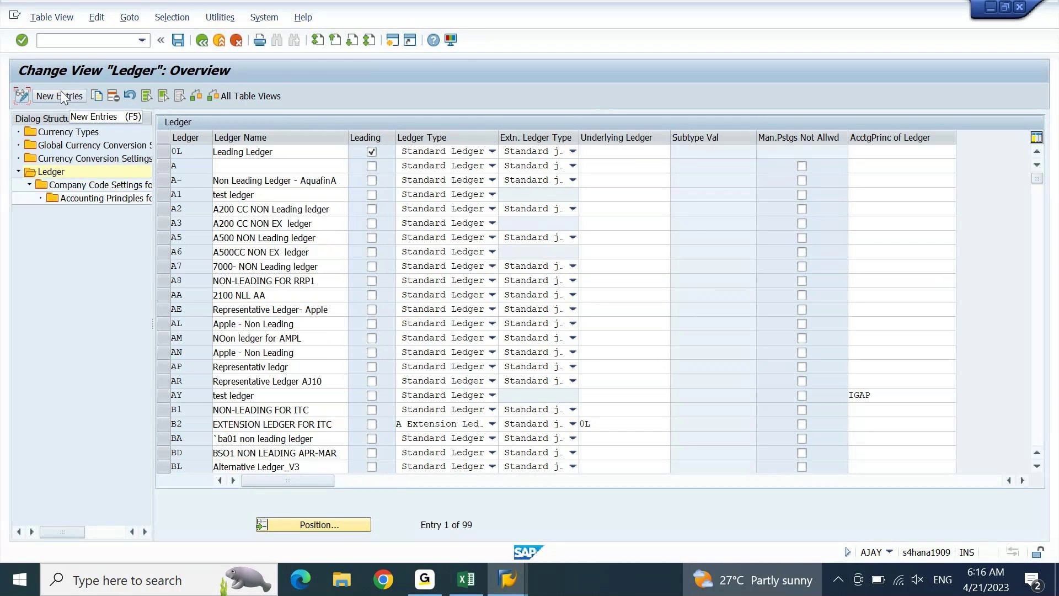
key(Page_Down)
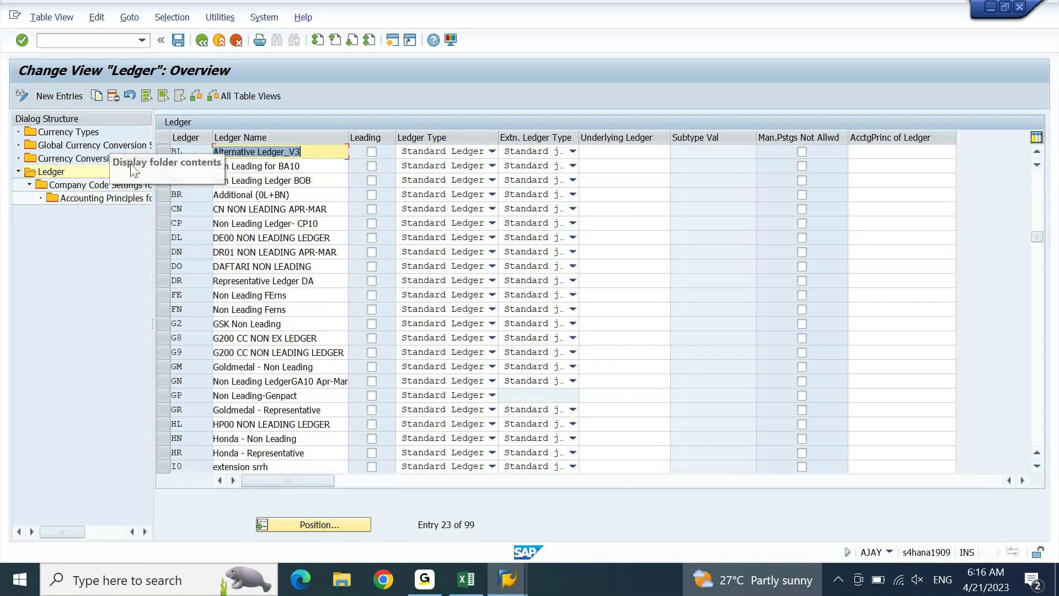
click(164, 250)
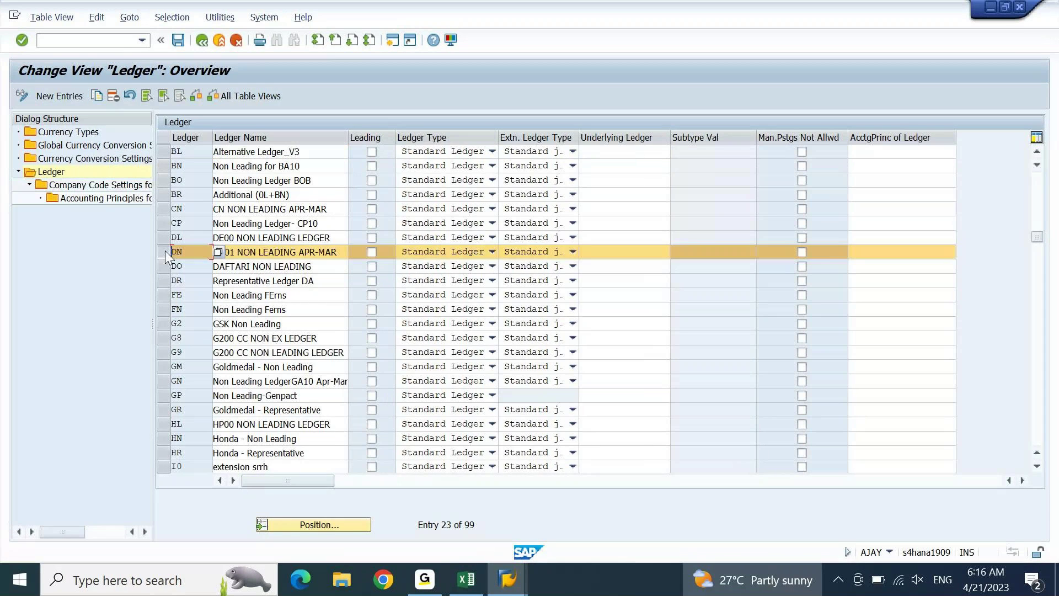
click(165, 251)
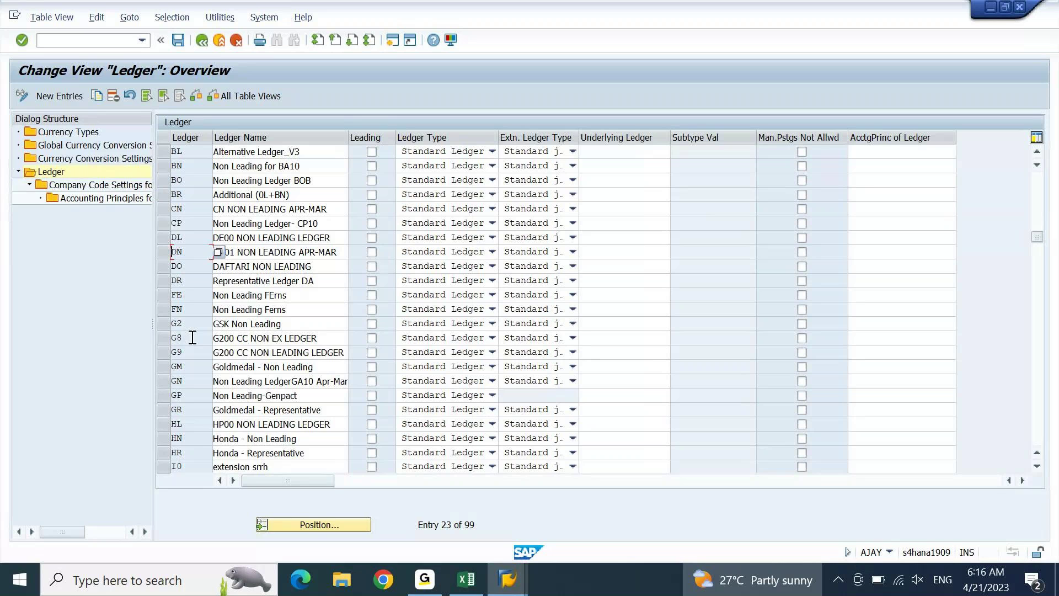
Create a new ledger entry with ID D1 and the name DEGR NON LEADING LEDGER
click(55, 95)
text(D)
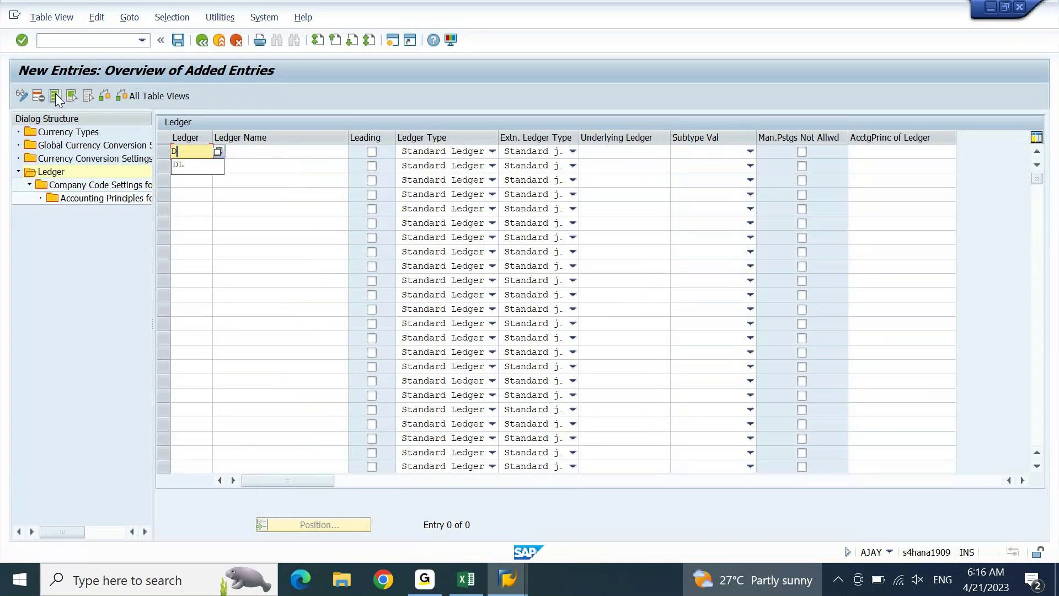
text(1)
key(Tab)
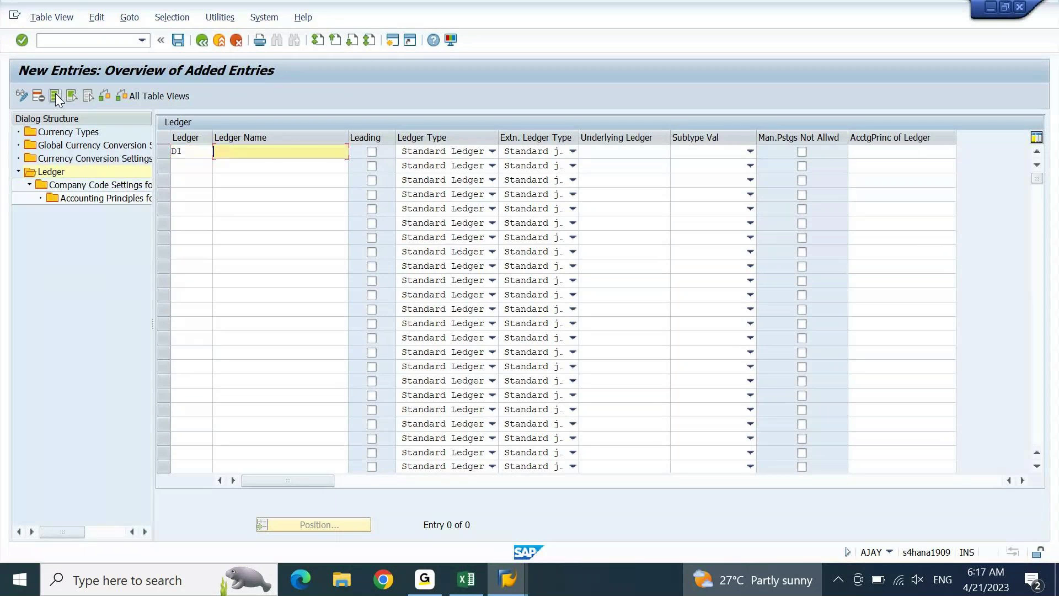
text(DEGR NON LEADING LED)
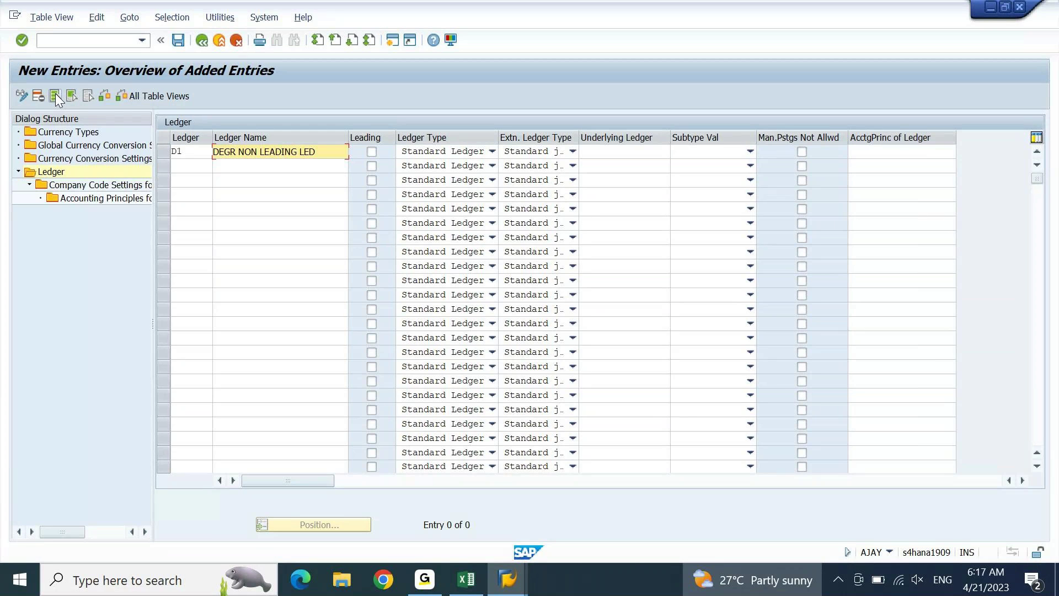
text(GER)
key(Return)
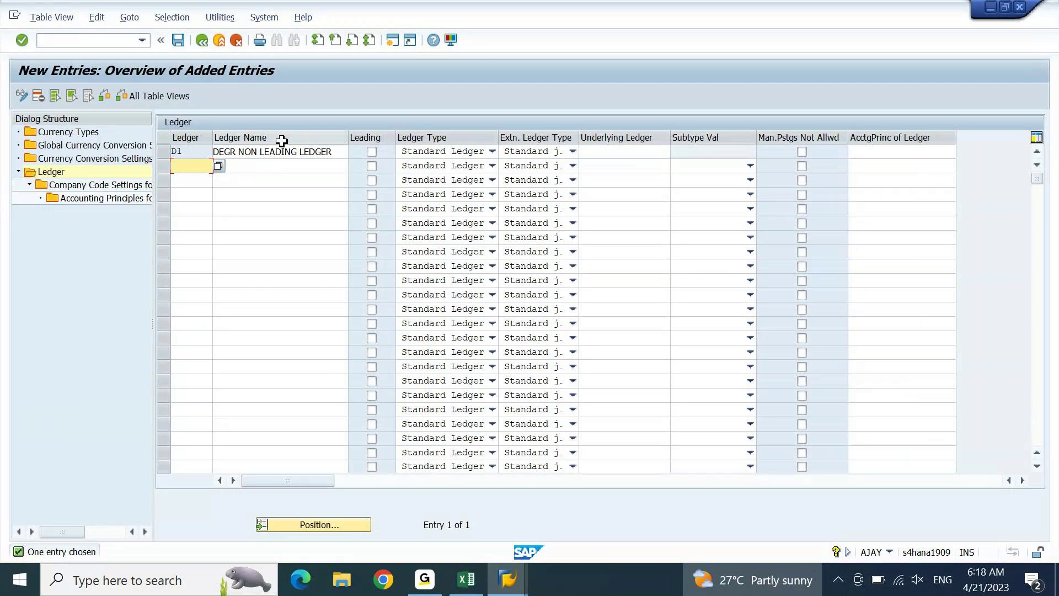
Check the type options of ledger D1, keeping Standard Ledger as ledger type and Standard journal entries as extension ledger type
click(372, 152)
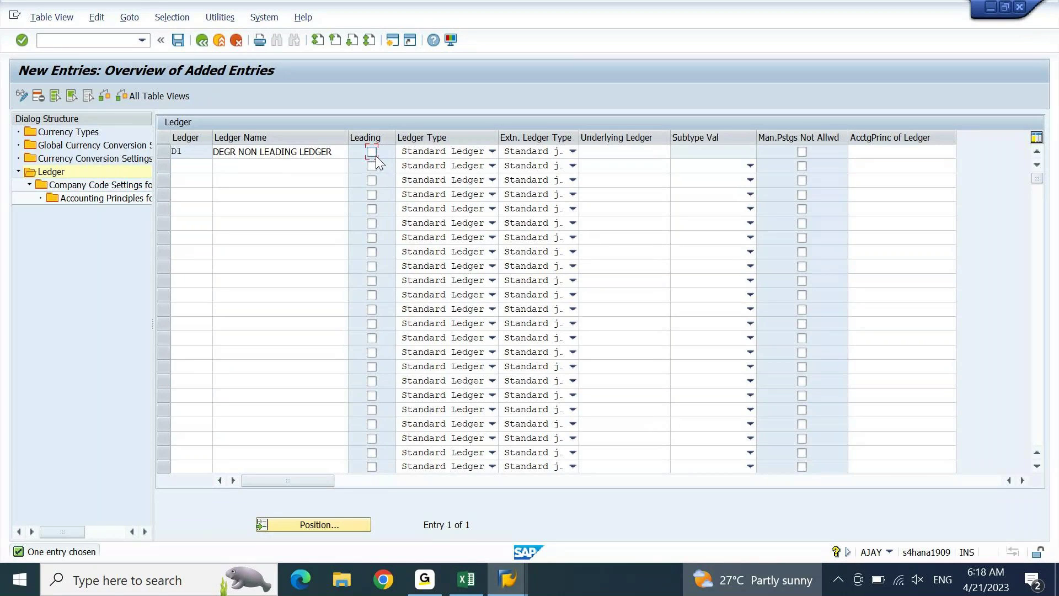
click(492, 151)
key(Up)
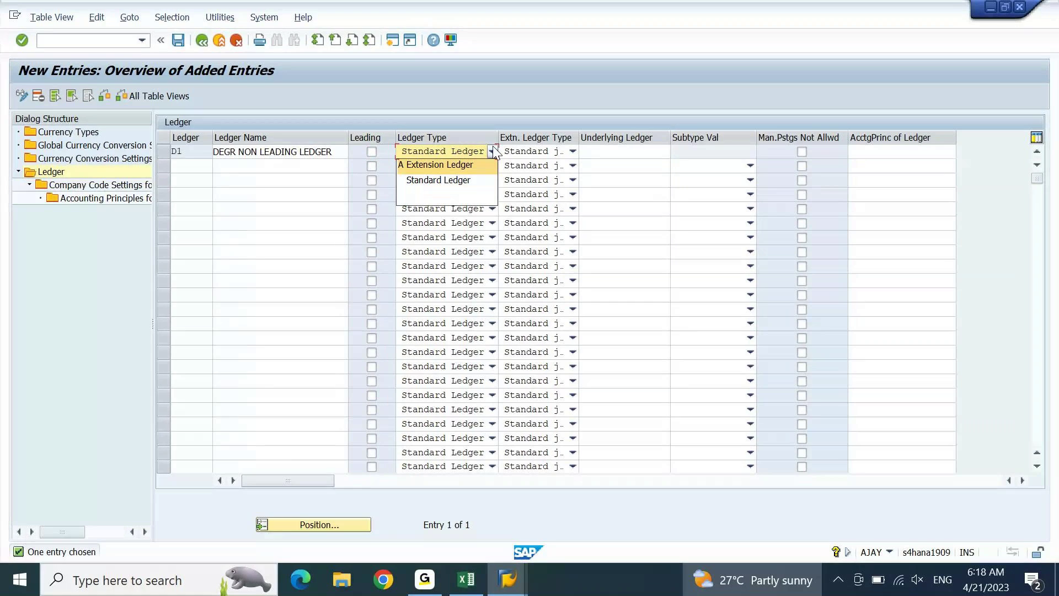
click(493, 151)
click(573, 151)
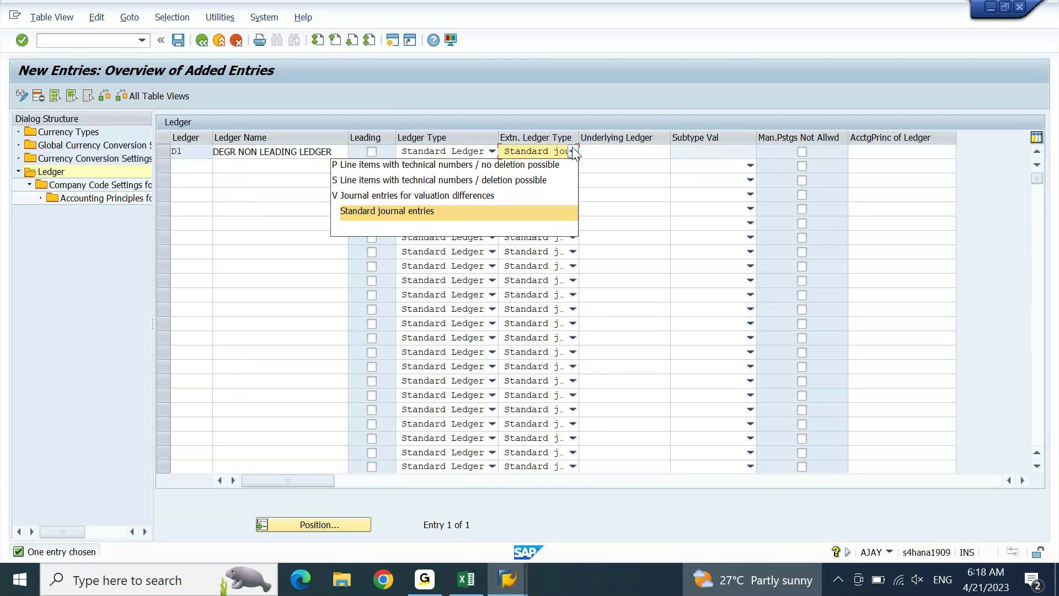
click(495, 211)
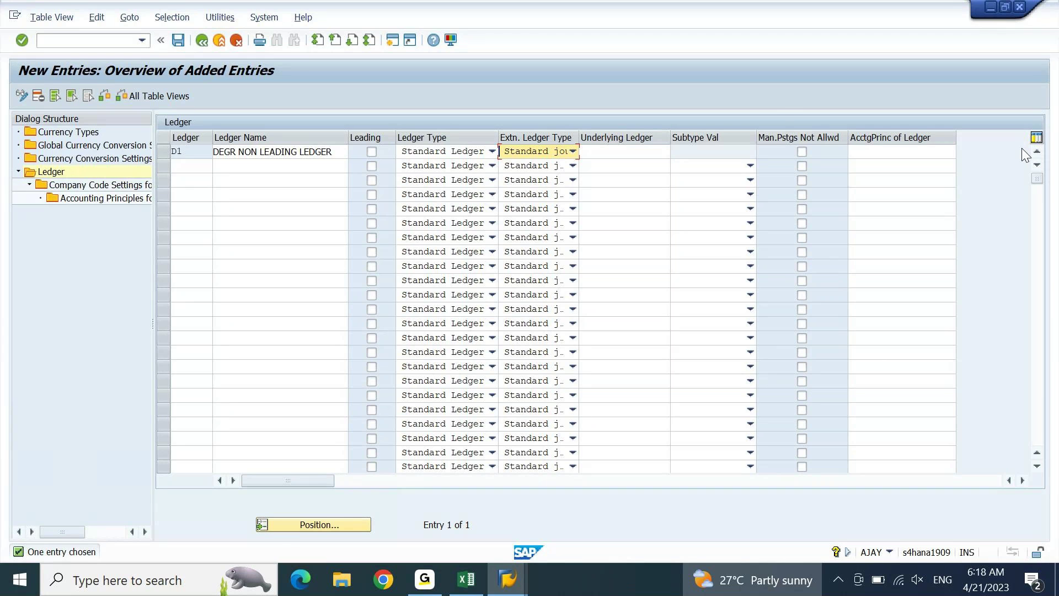
Save ledger D1, accepting the consistency check messages and the ledger group information
click(178, 41)
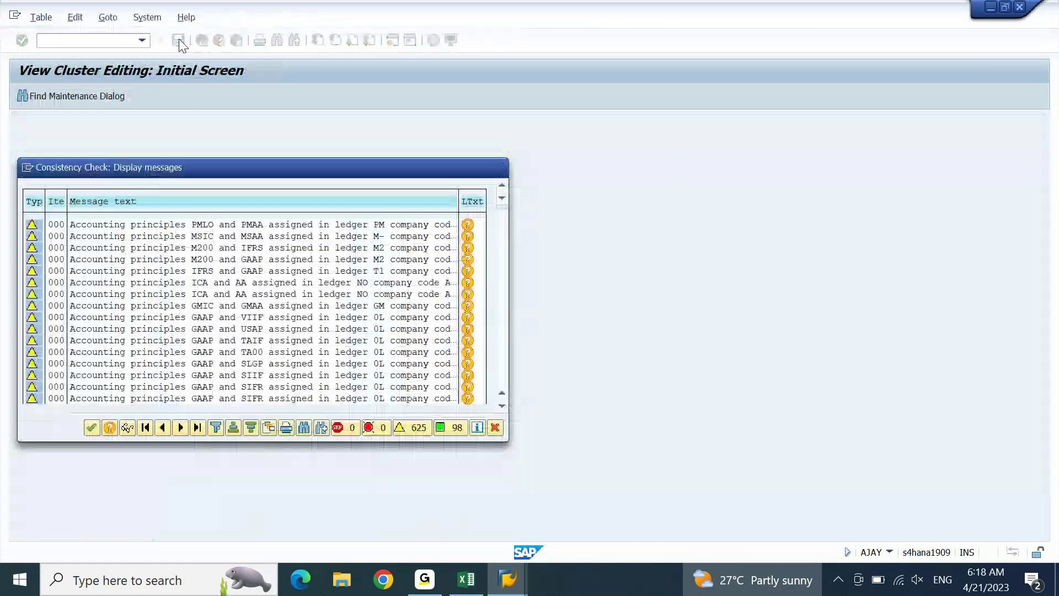
key(Return)
key(Return)
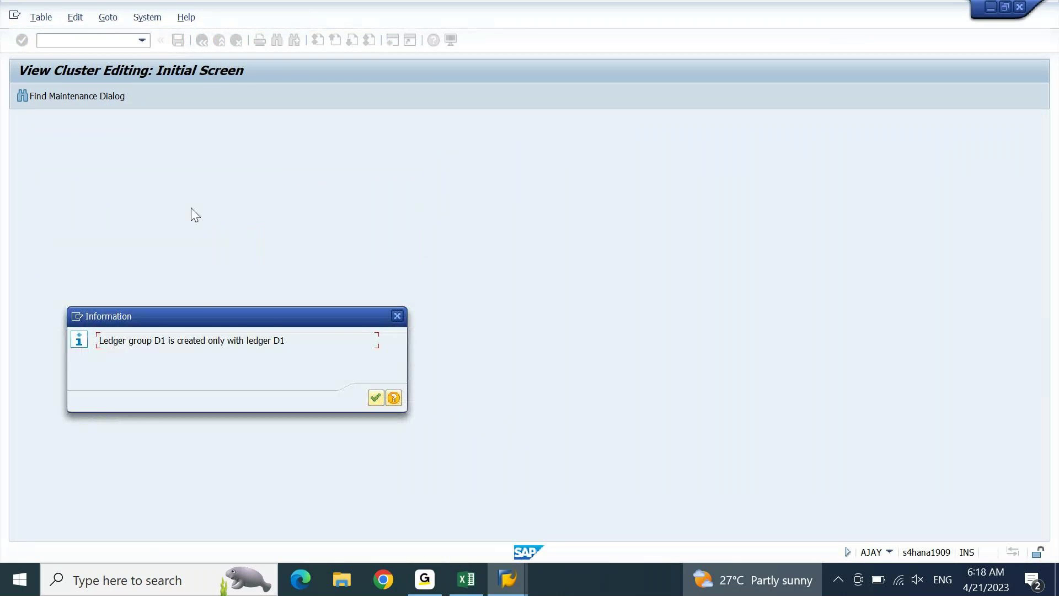
drag(202, 313, 284, 152)
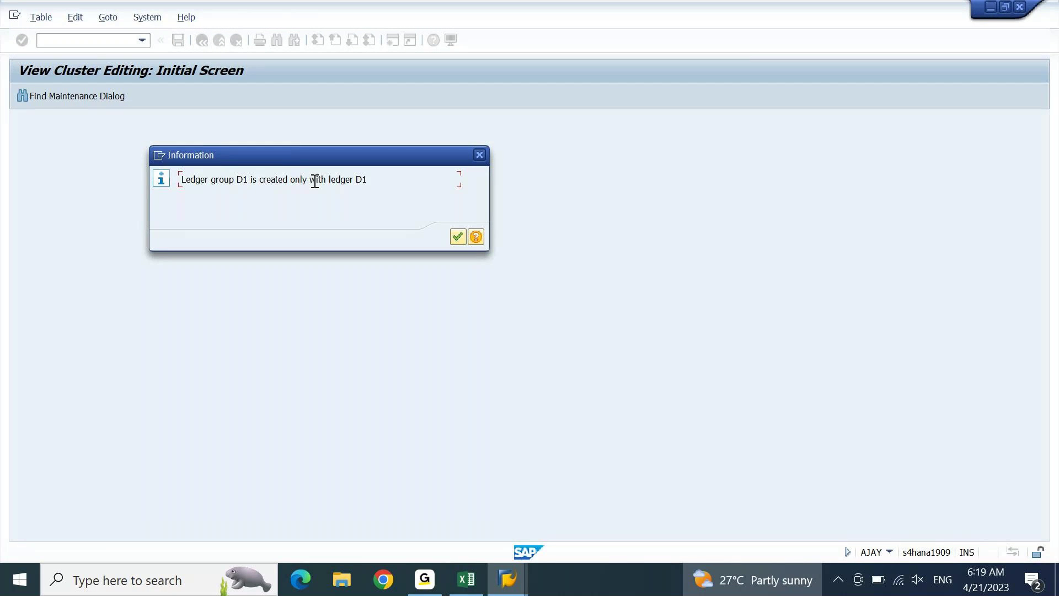
drag(380, 180, 259, 181)
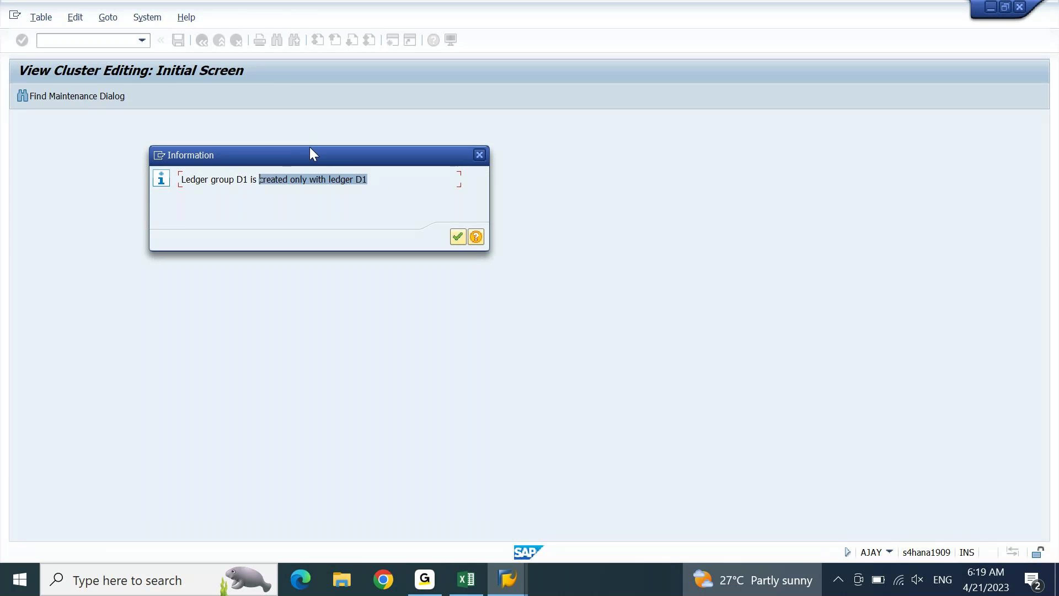
drag(310, 148, 371, 152)
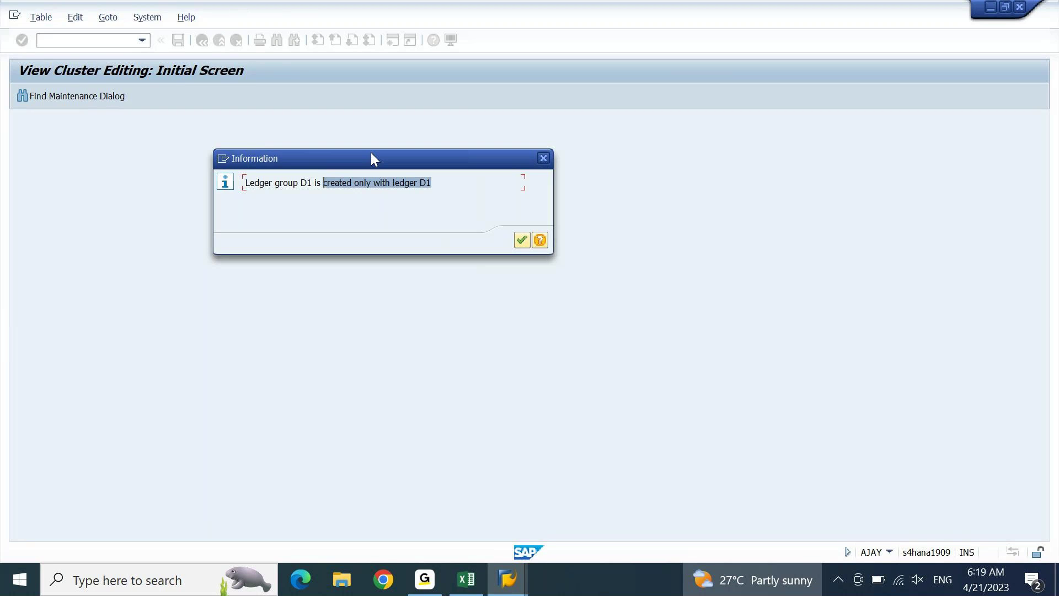
click(527, 238)
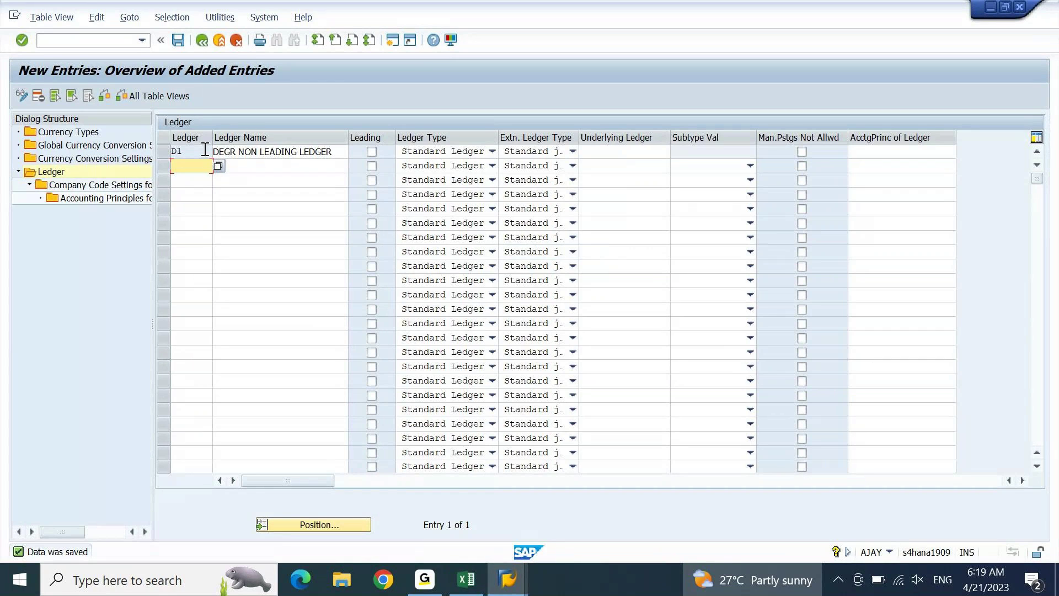
Add a new company code settings entry for ledger D1 with company code DEIN
click(168, 152)
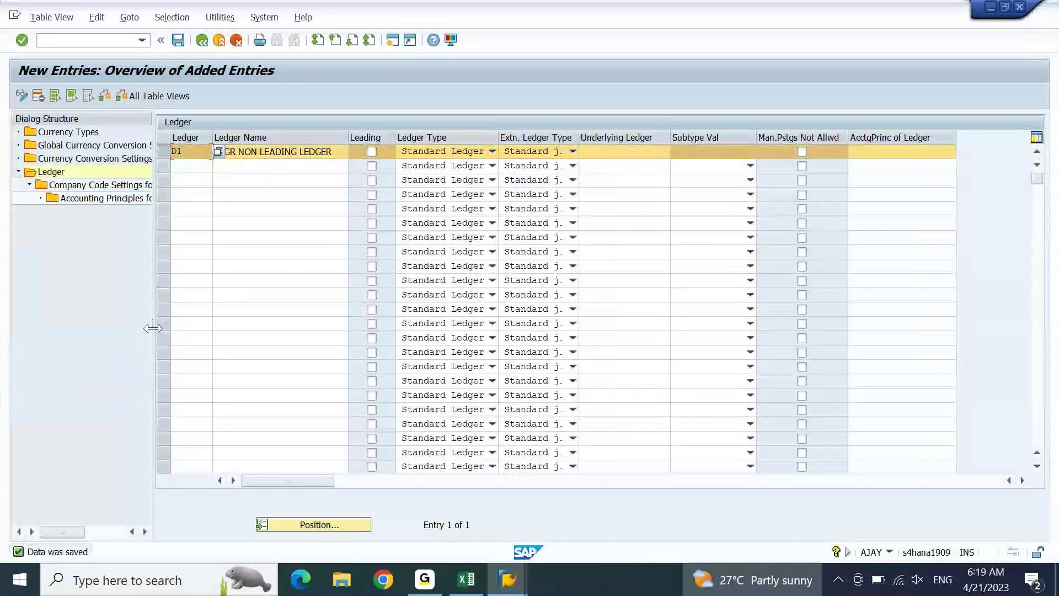
drag(153, 328, 282, 302)
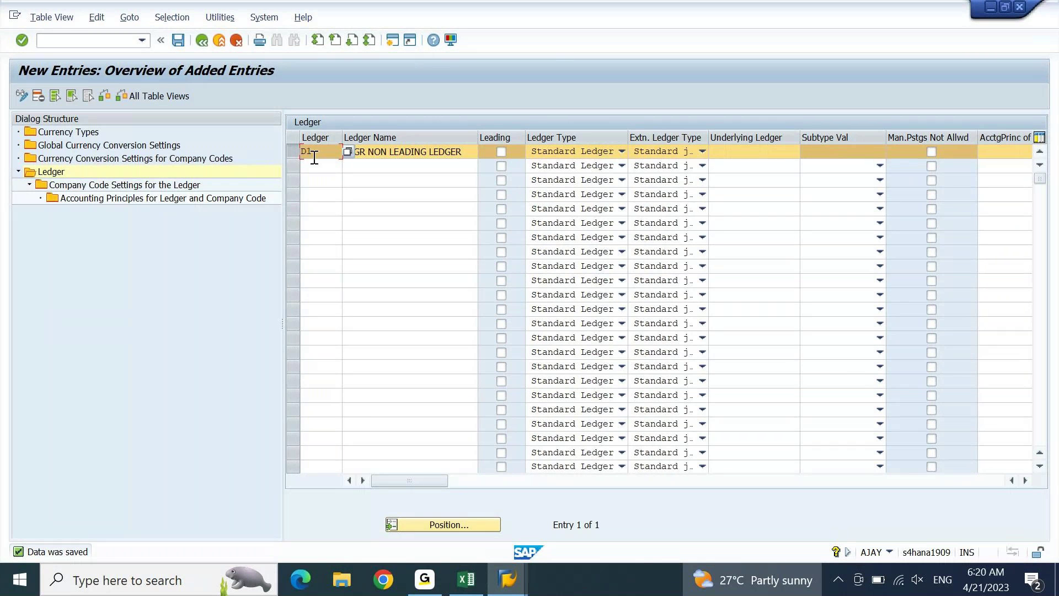
double_click(120, 187)
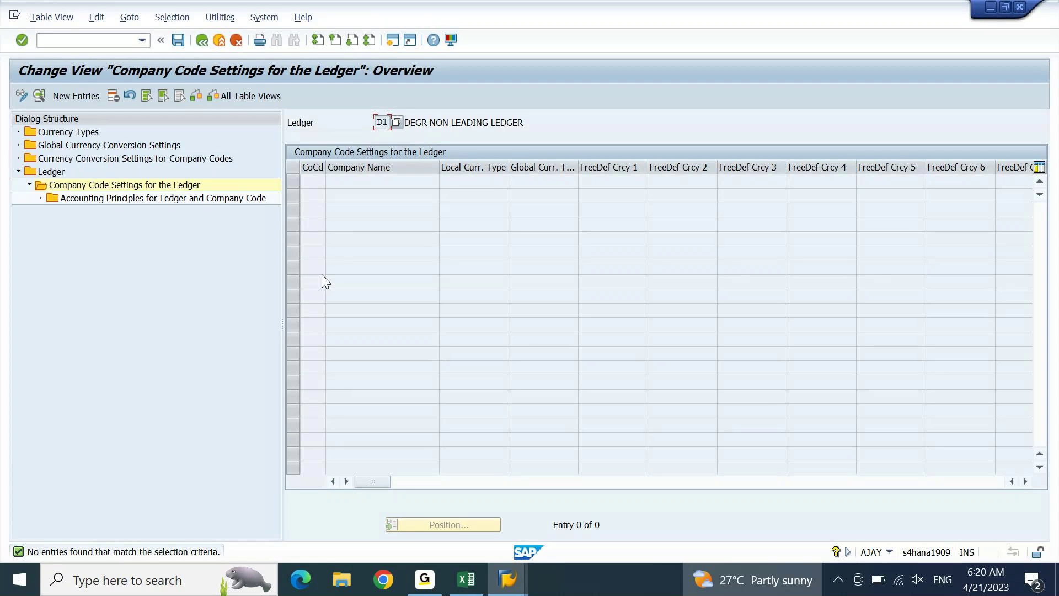
click(76, 95)
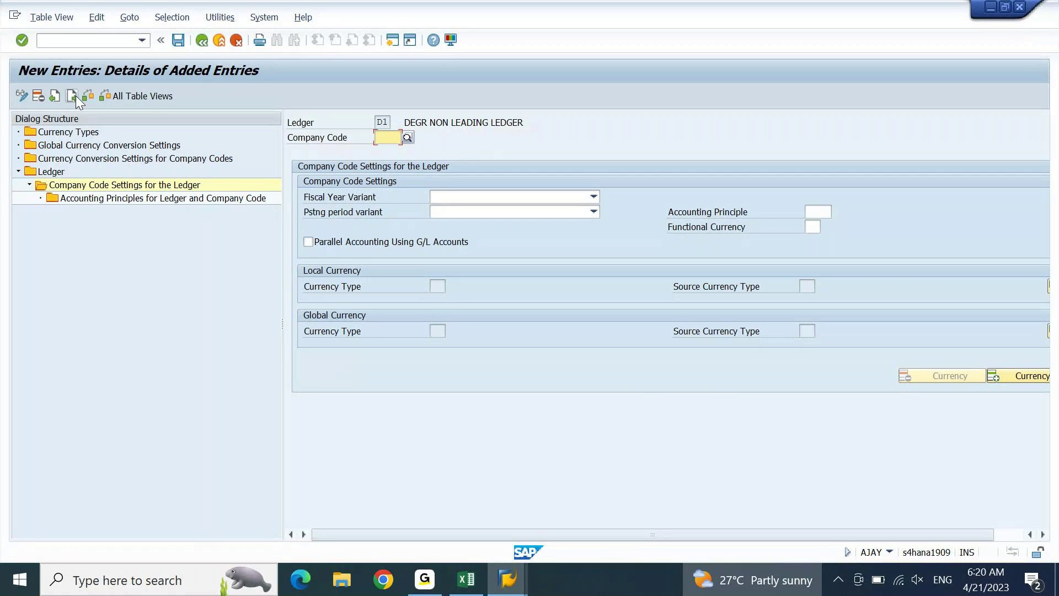
text(DEIN)
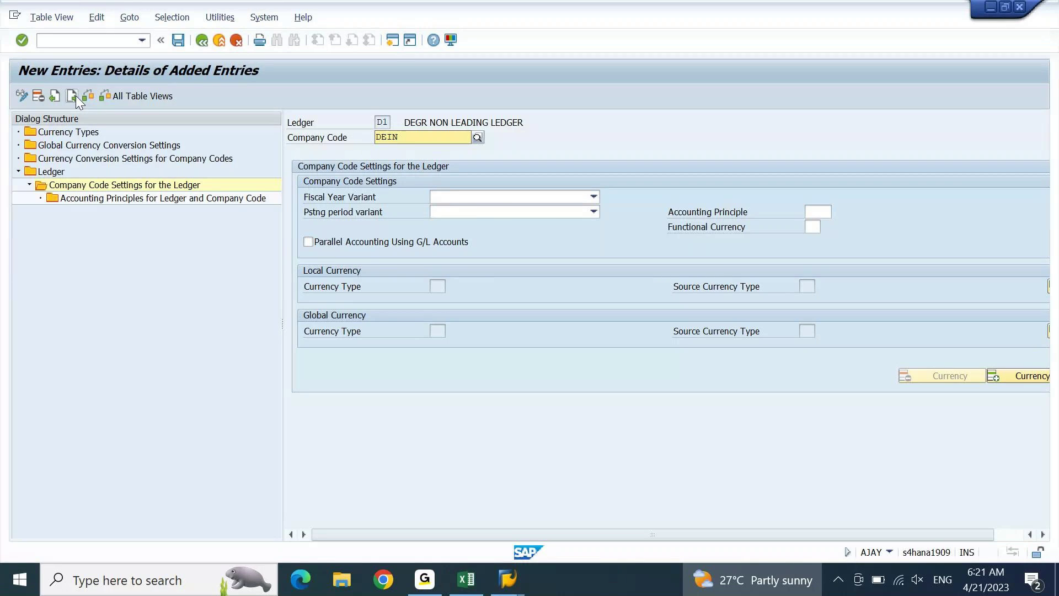
key(Return)
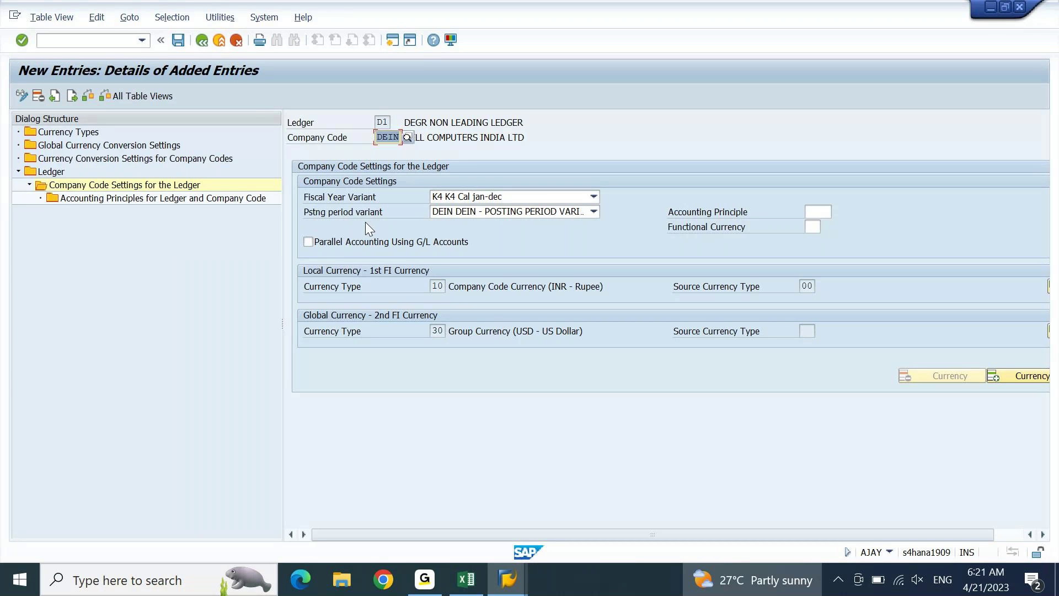
Set the fiscal year variant for company code DEIN in ledger D1 to V3, accepting the change warning and consistency check messages
click(405, 286)
click(451, 286)
click(390, 329)
click(594, 197)
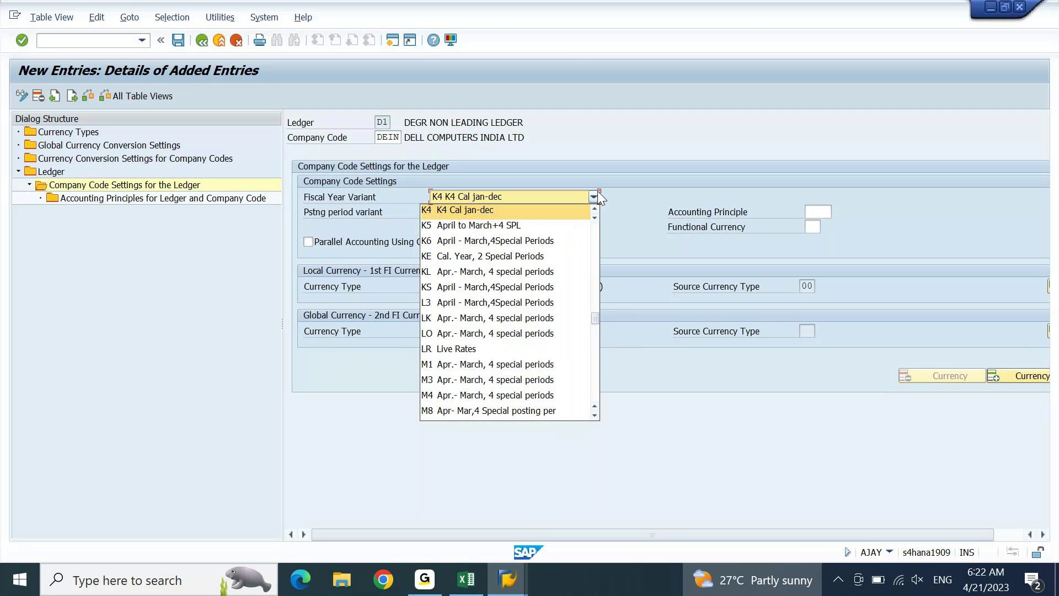
key(Down)
key(Down)
key(Down)
key(Down)
key(Down)
key(Down)
key(Down)
key(Down)
key(Down)
key(Down)
key(Down)
key(Down)
key(Down)
key(Down)
key(Down)
key(Down)
key(Down)
key(Down)
key(Down)
key(Down)
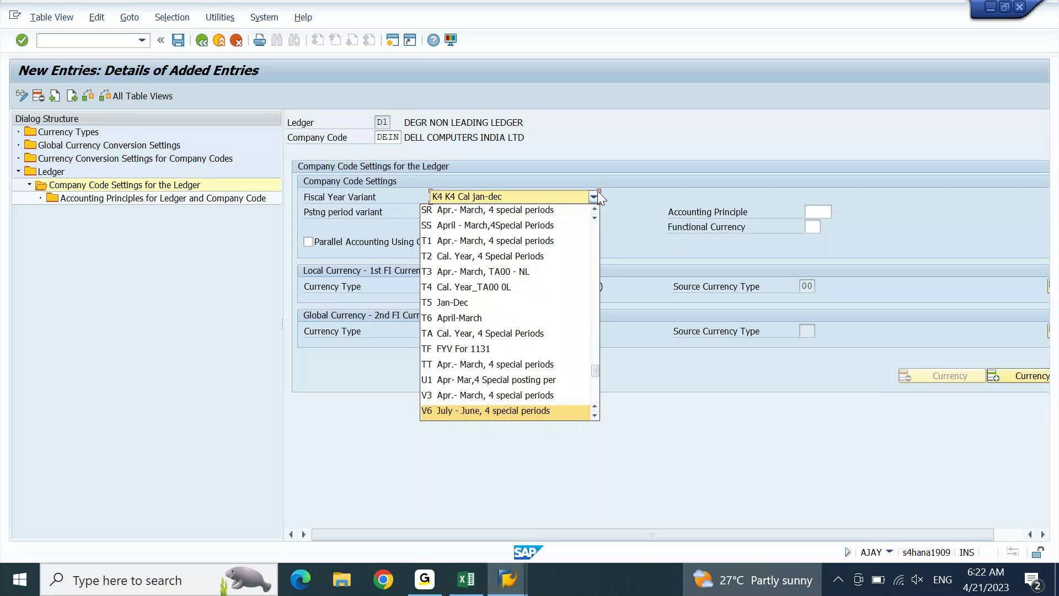
key(Up)
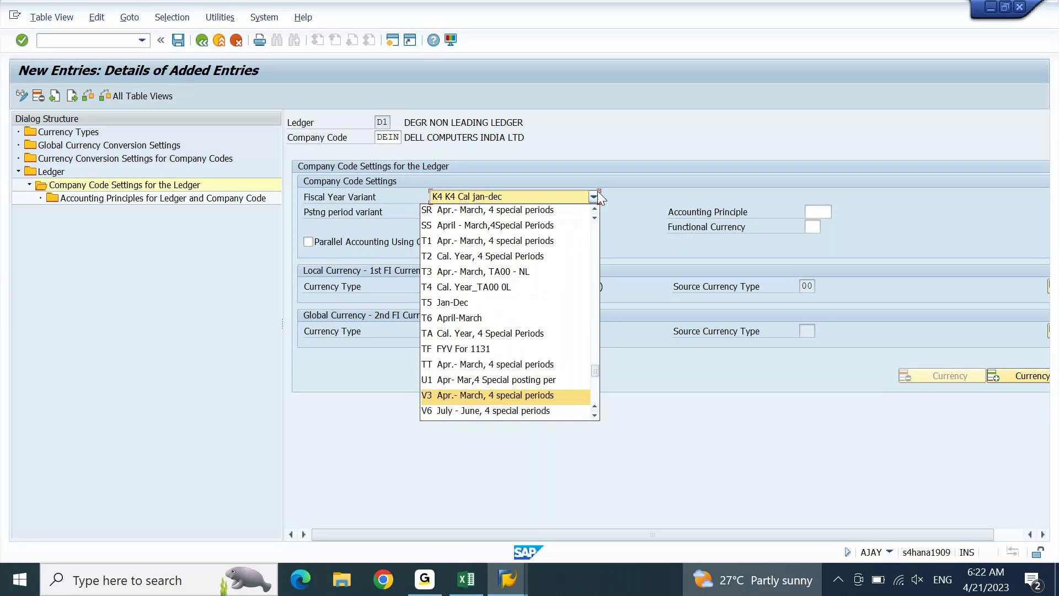
key(Return)
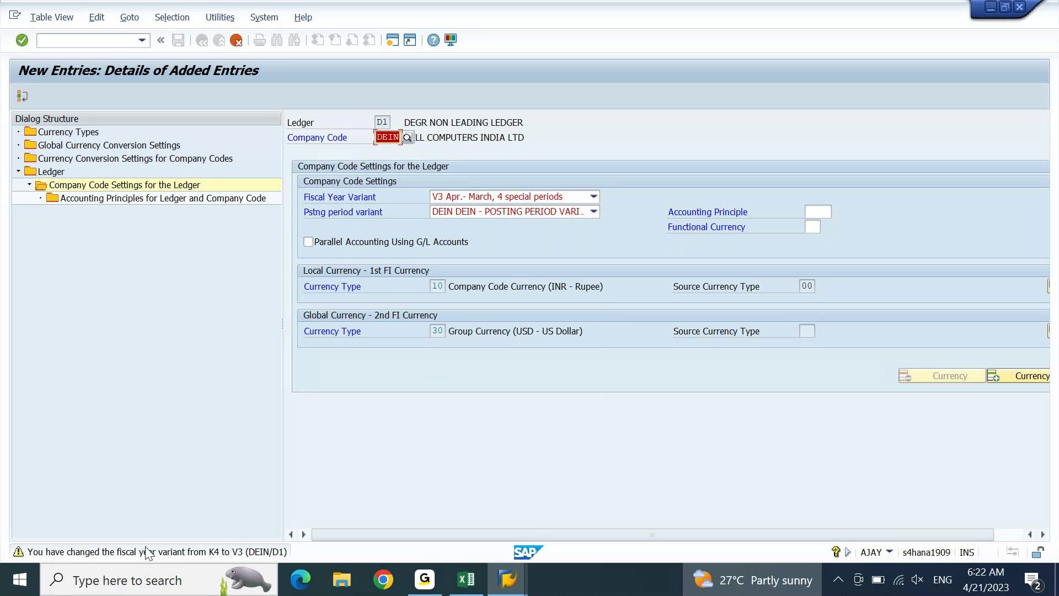
key(Return)
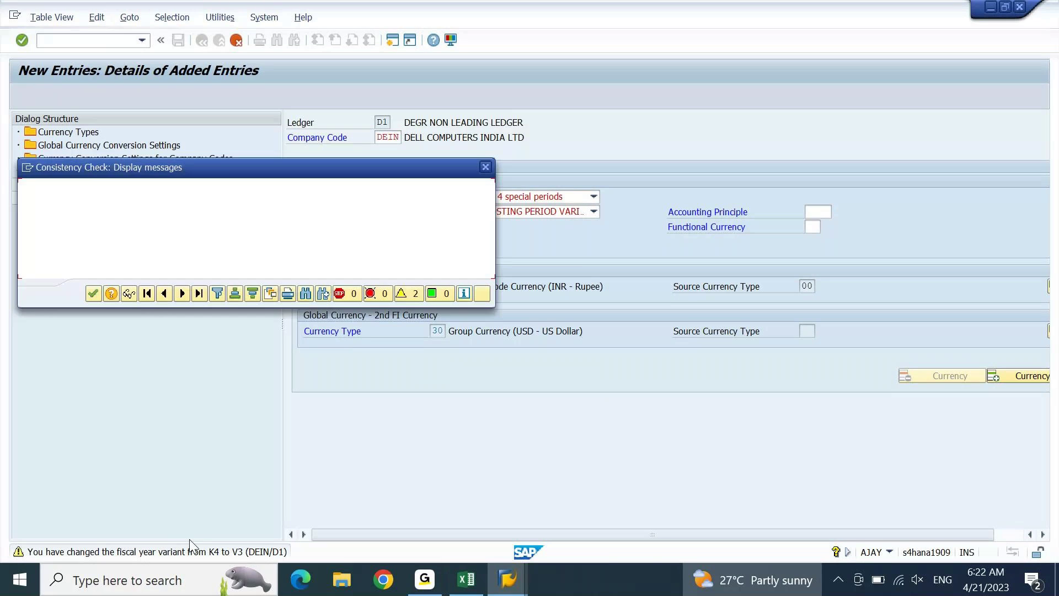
key(Return)
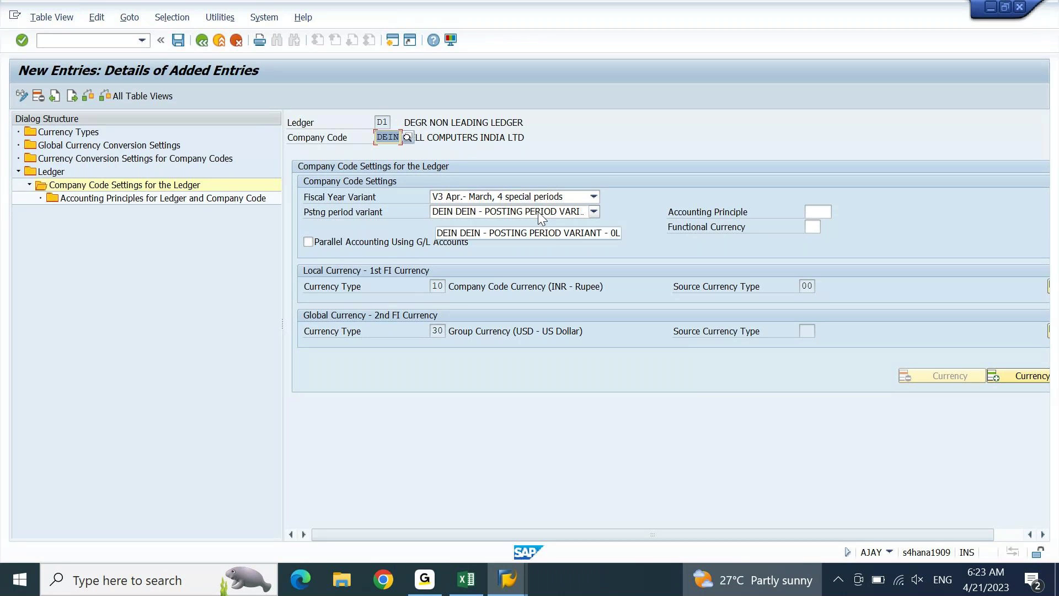
Open a new session and run transaction OBBO to maintain posting period variants
click(391, 40)
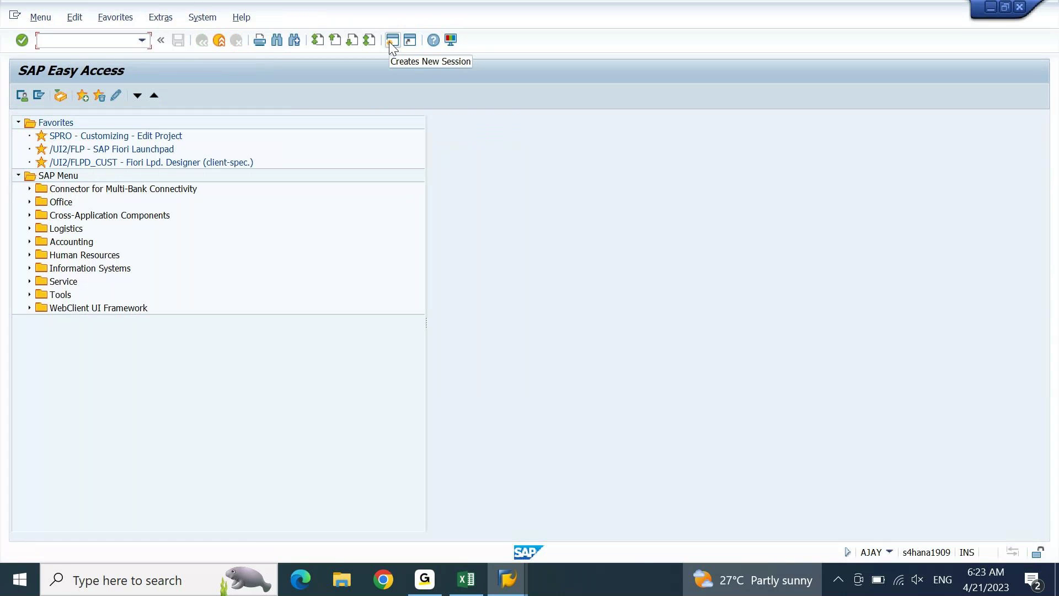
text(OBBO)
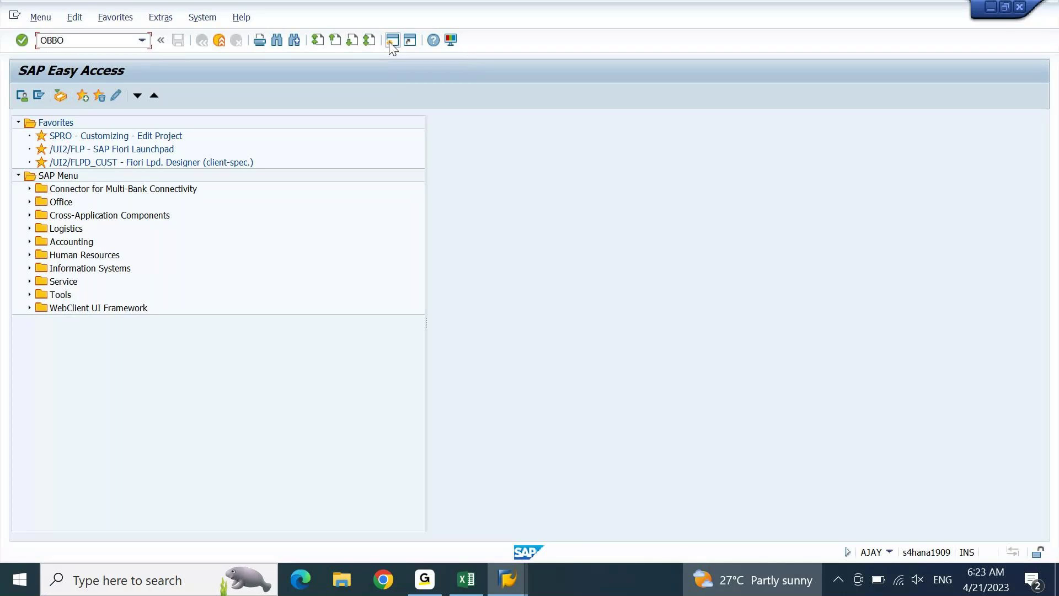
key(Return)
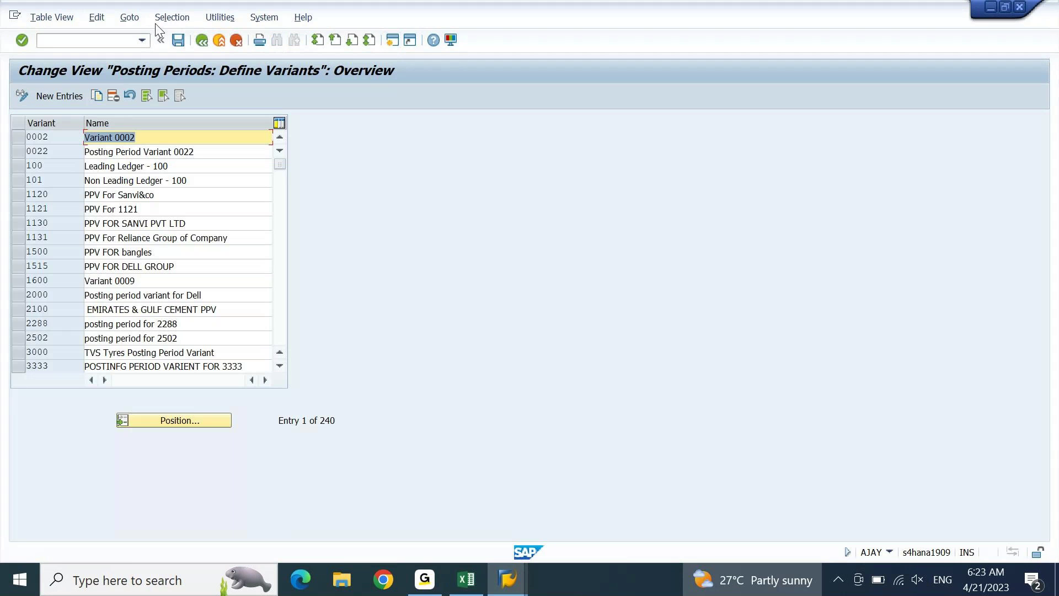
Create posting period variant DED1 with the name DEIN - POSTING PERIOD VARIANT - D1
click(62, 95)
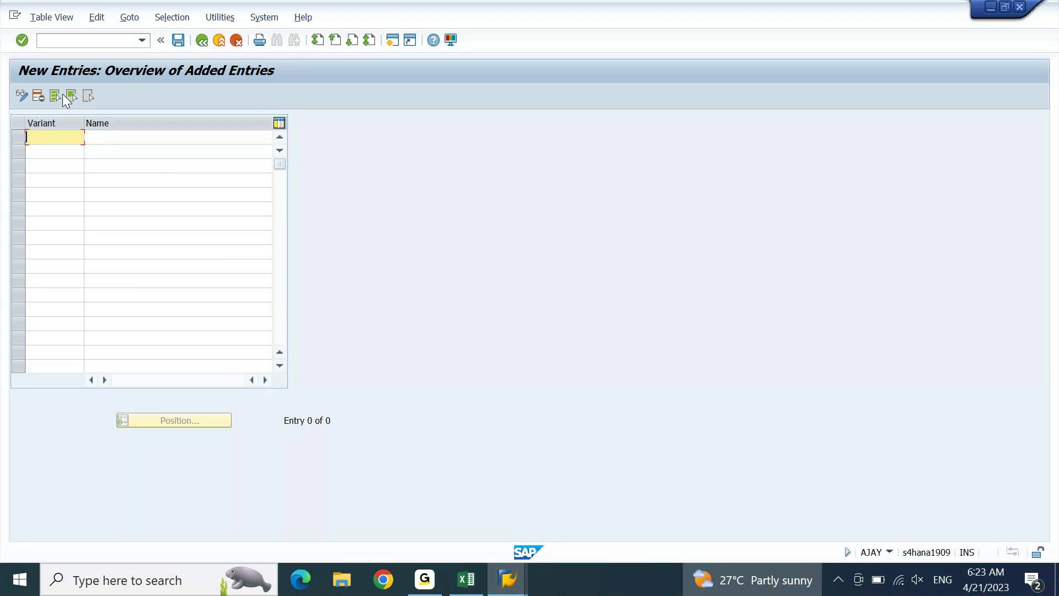
text(DEIN)
key(Tab)
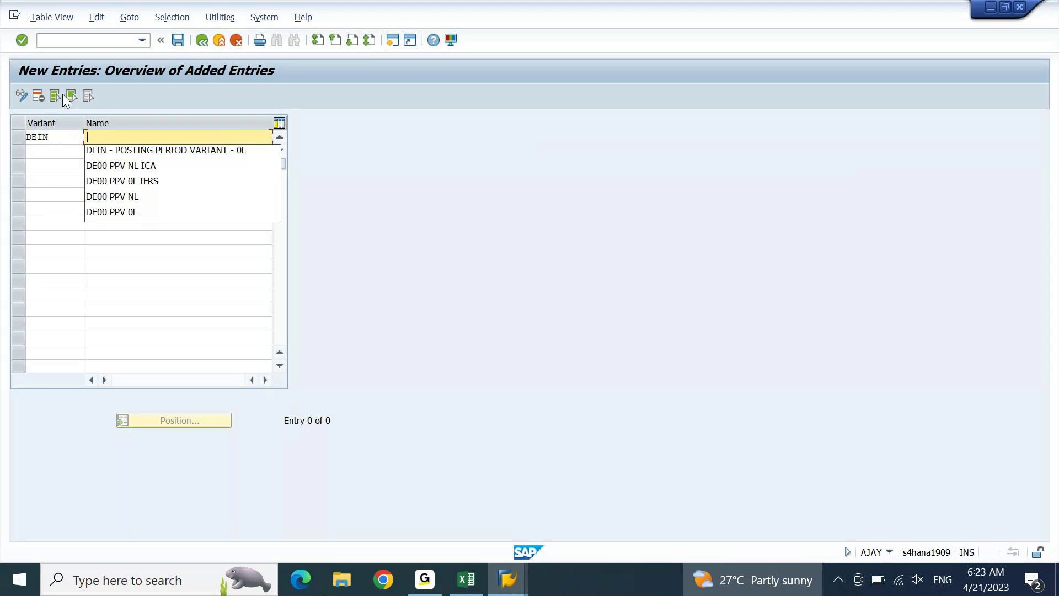
key(Down)
key(Return)
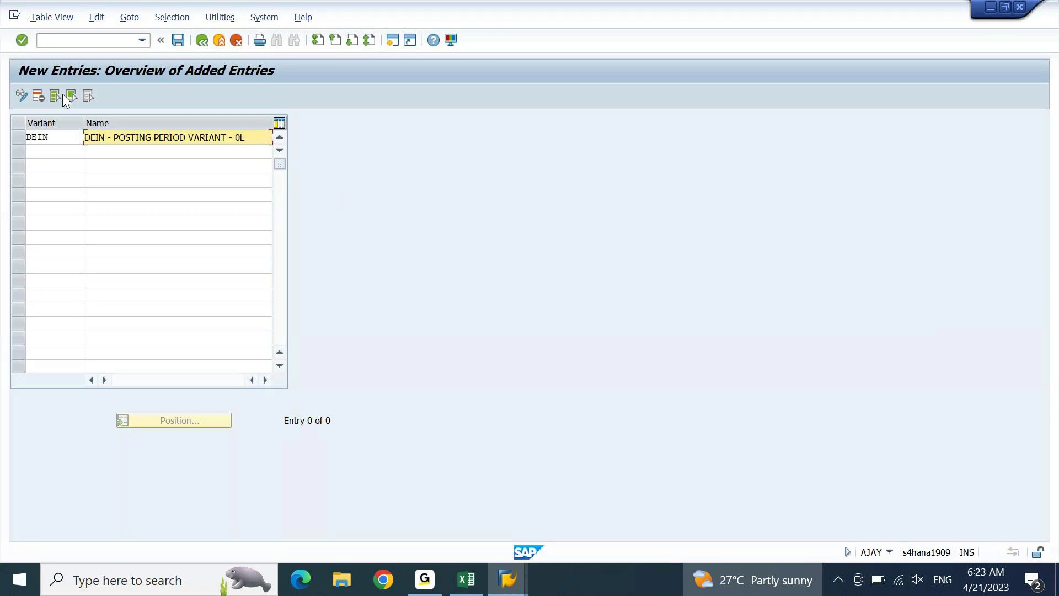
key(shift+Left)
key(shift+Left)
text(D1)
key(shift+Tab)
key(shift+Left)
key(shift+Left)
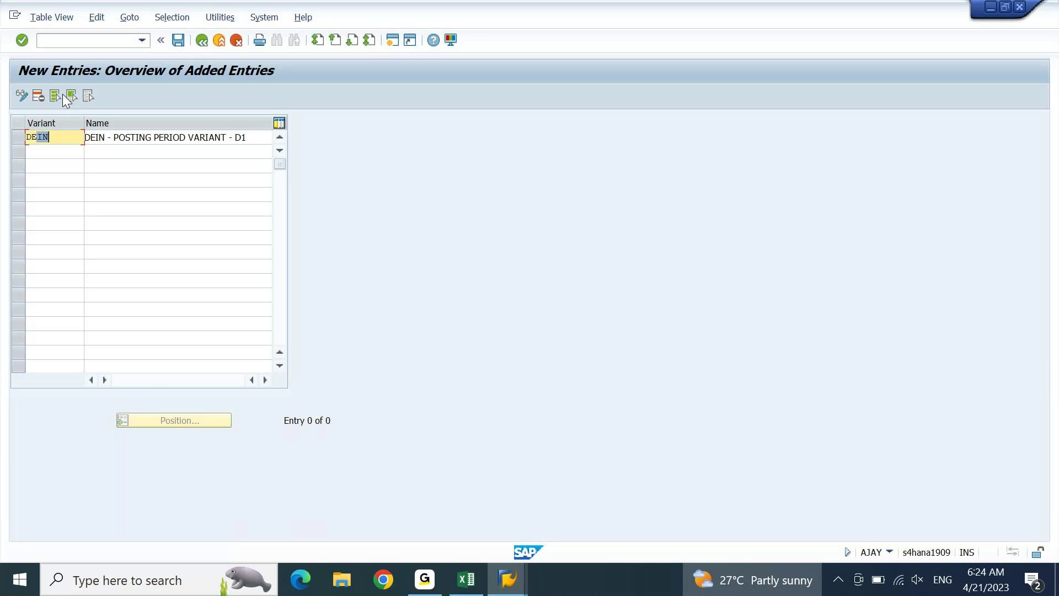
text(D1)
key(Return)
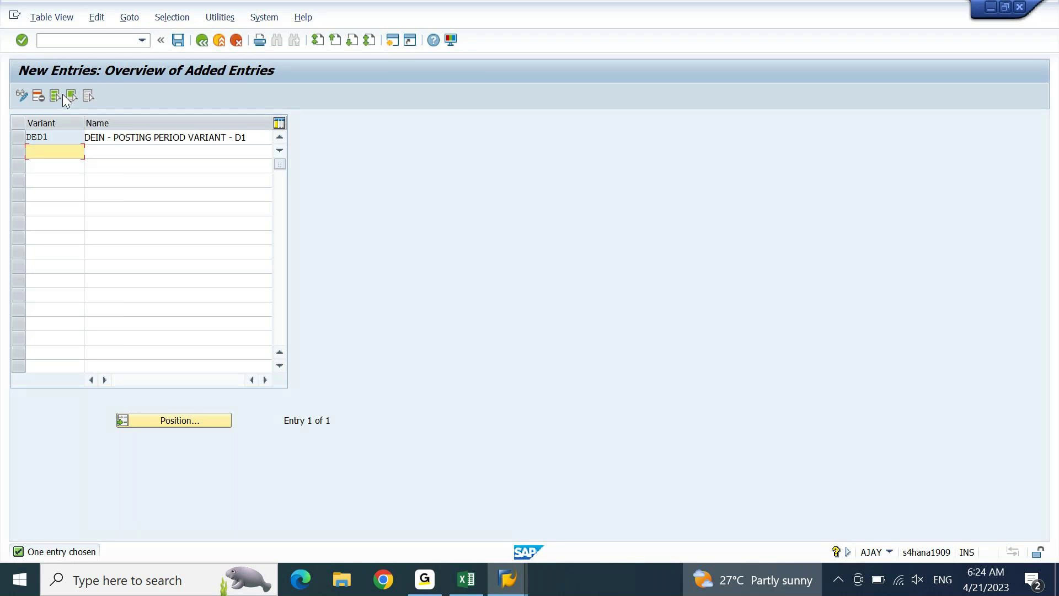
Save variant DED1 to the DELL BASELINE FICO CONFIGURATION customizing request and return to the SAP Easy Access screen
click(177, 46)
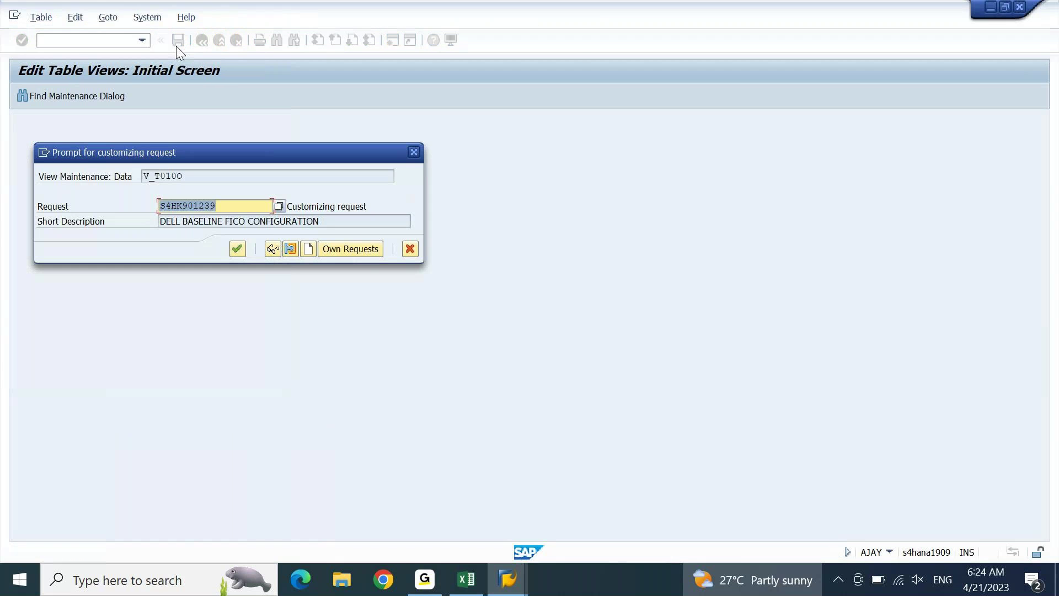
key(Return)
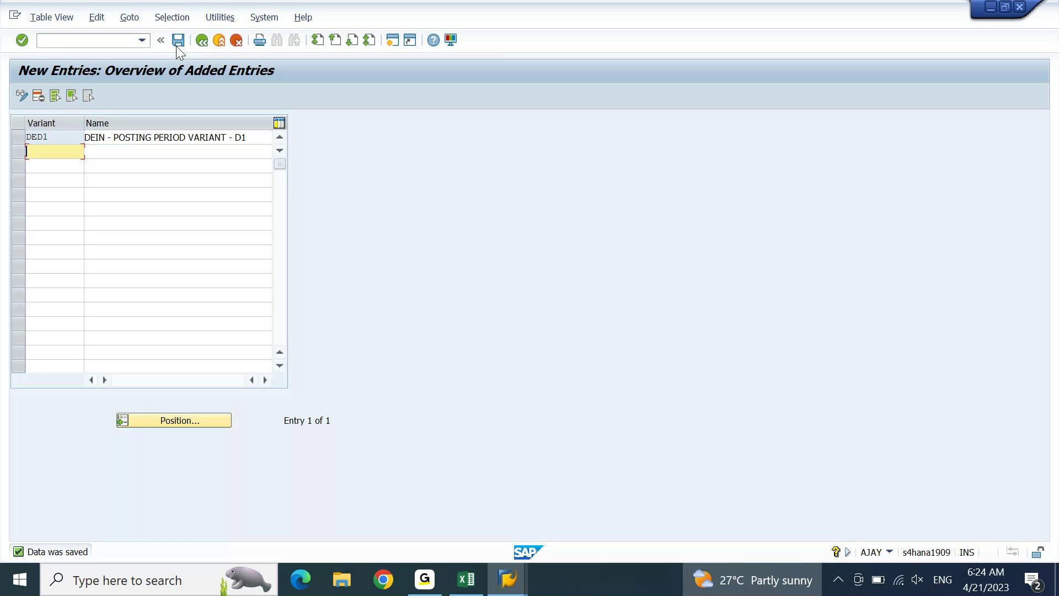
click(177, 45)
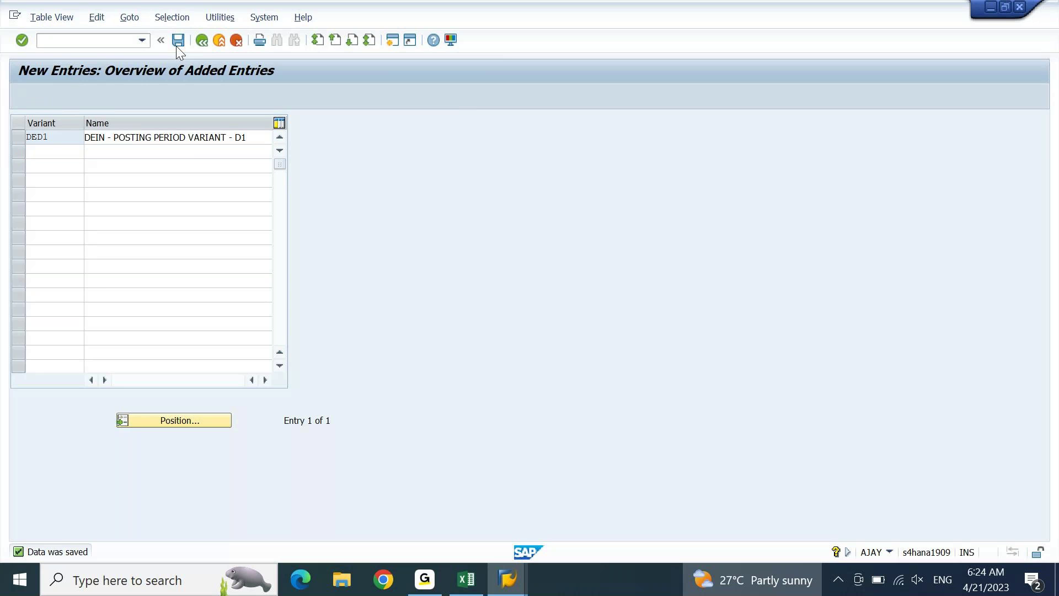
key(F3)
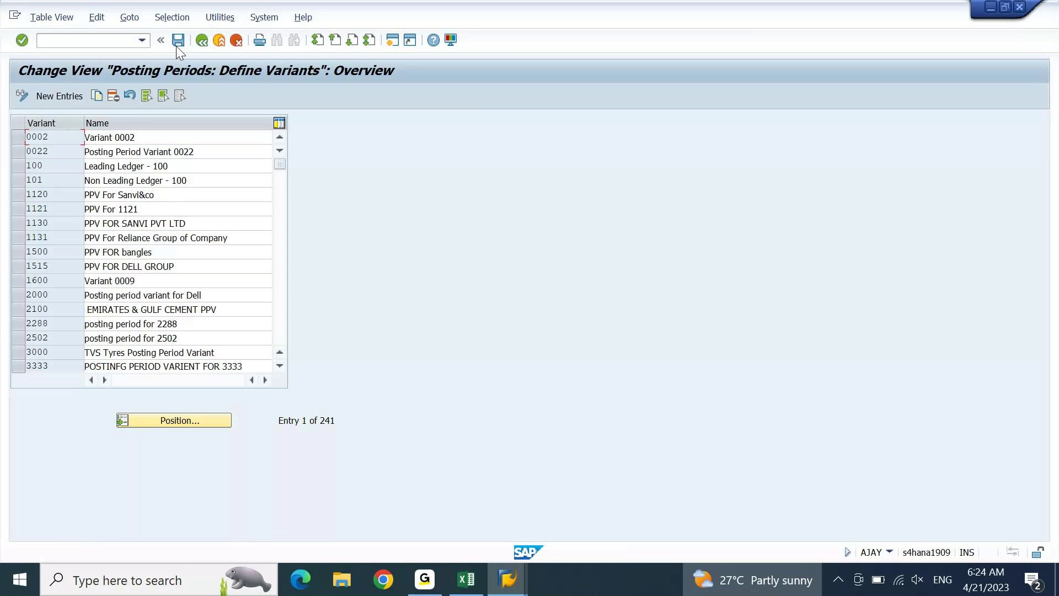
key(F3)
Open the assignment of company codes to posting period variants and check the variant assigned to company code DEIN
text(O)
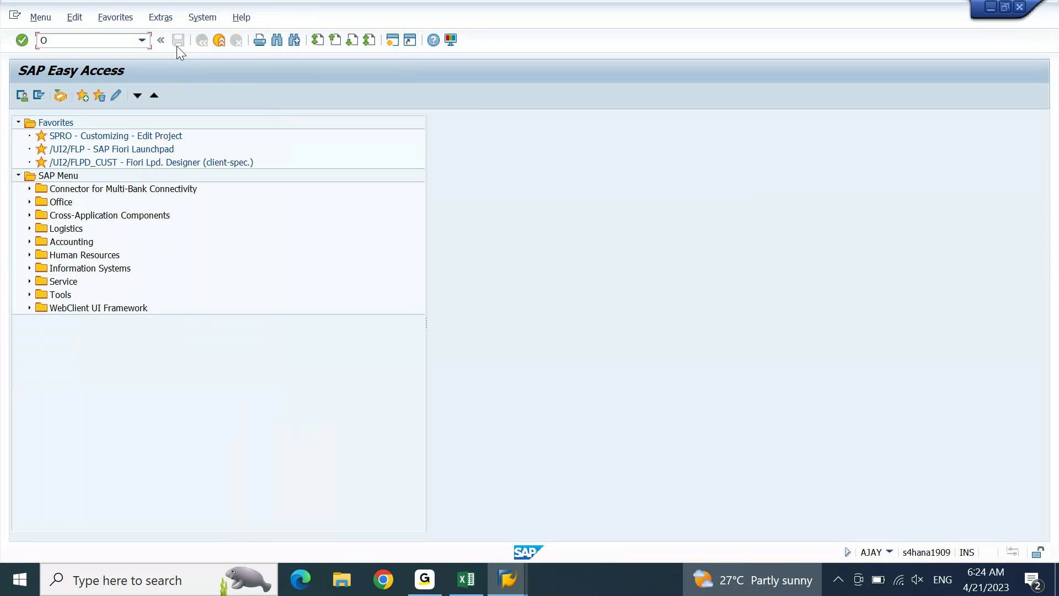
text(B52)
key(Return)
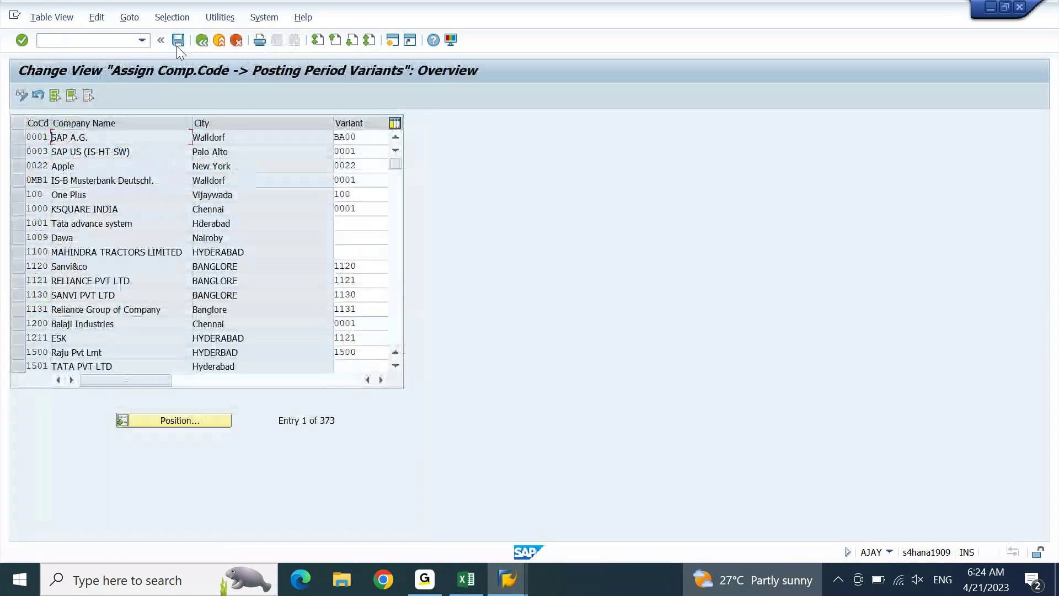
click(190, 424)
key(Down)
key(Return)
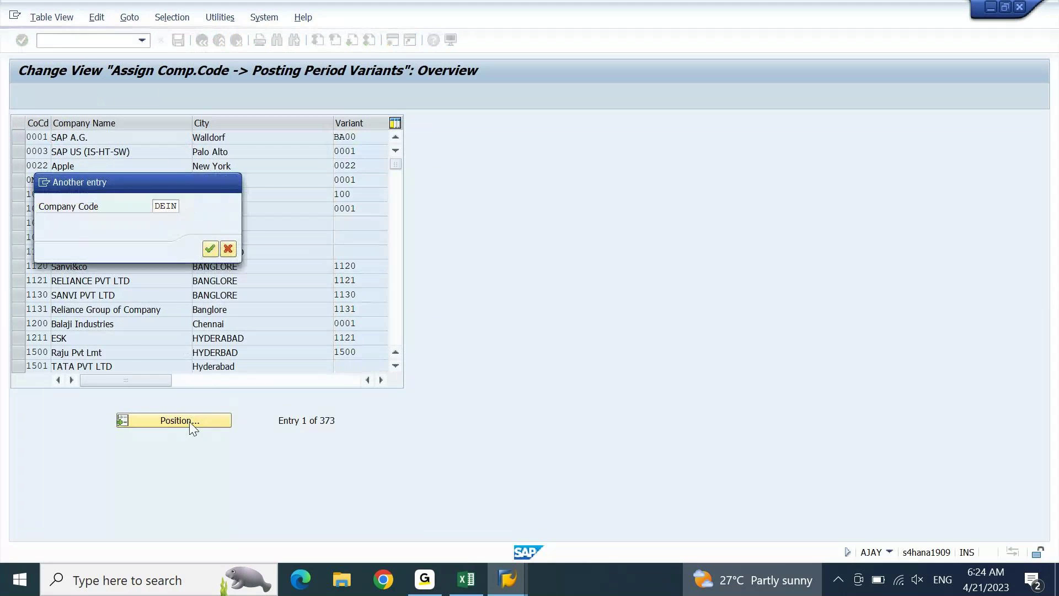
key(Return)
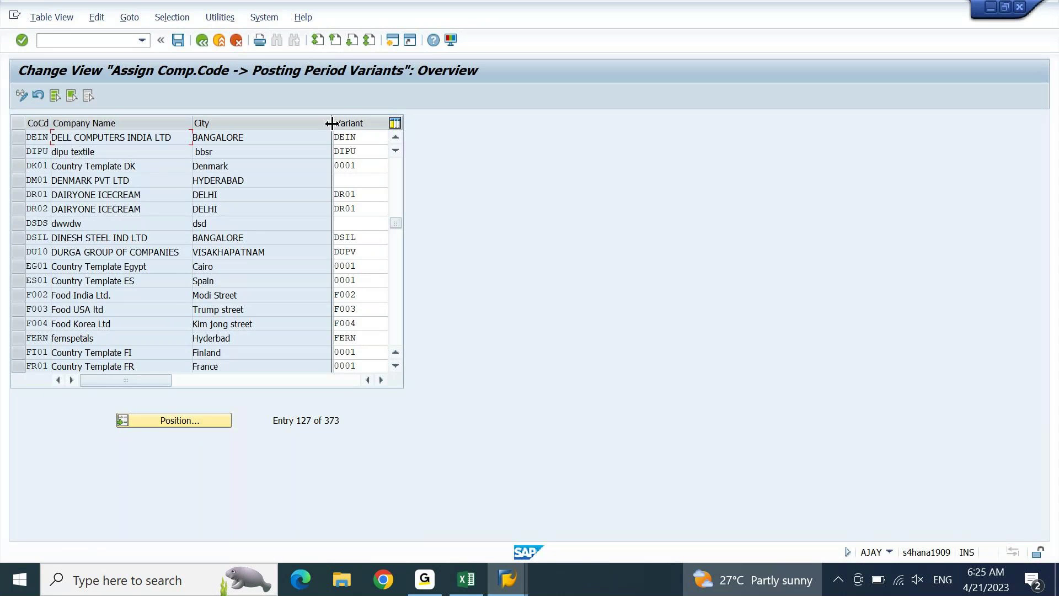
drag(300, 125, 300, 124)
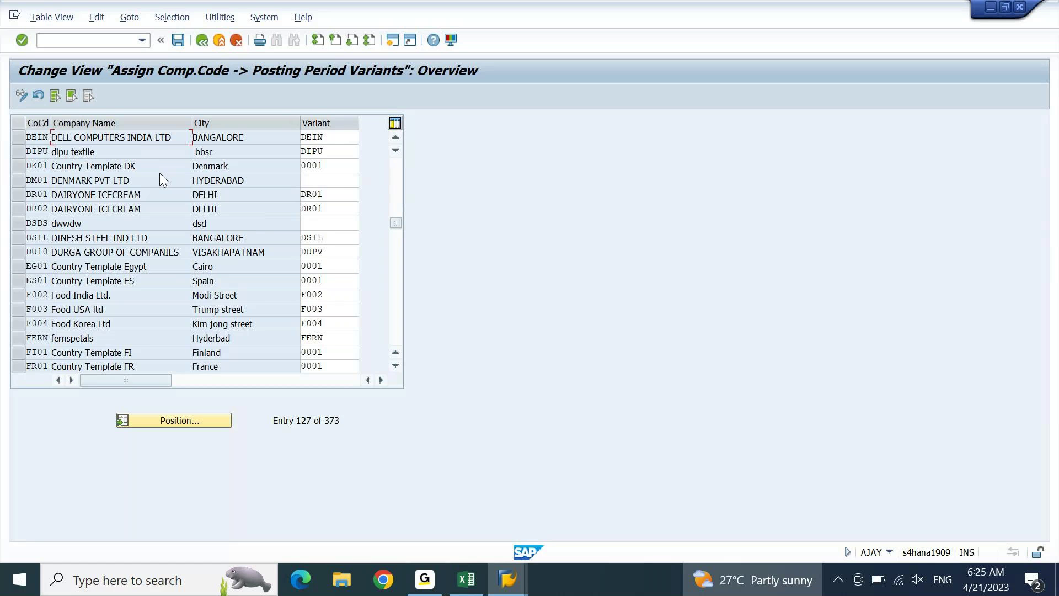
double_click(330, 137)
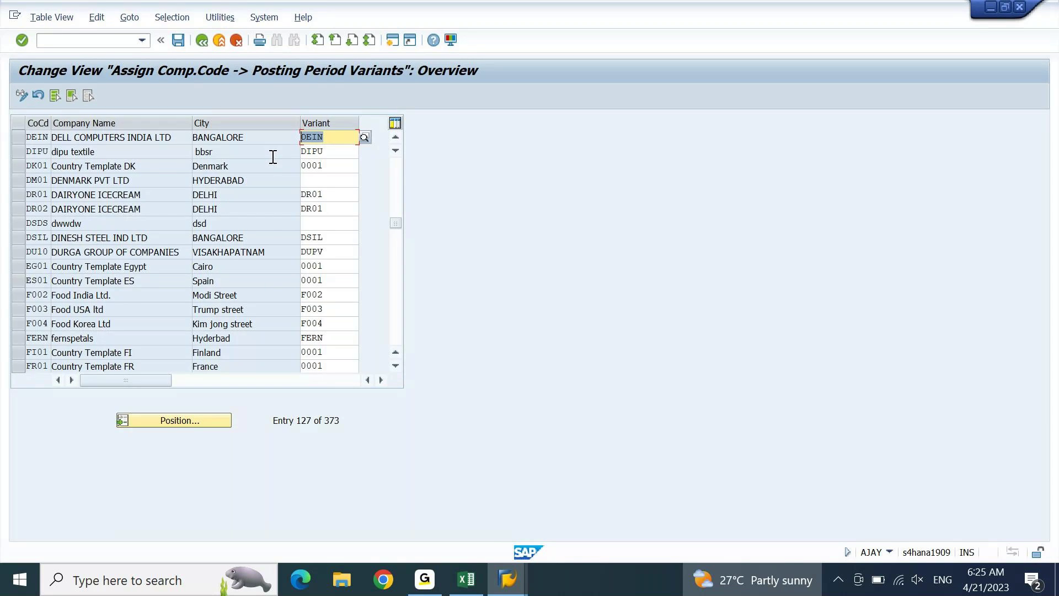
key(F3)
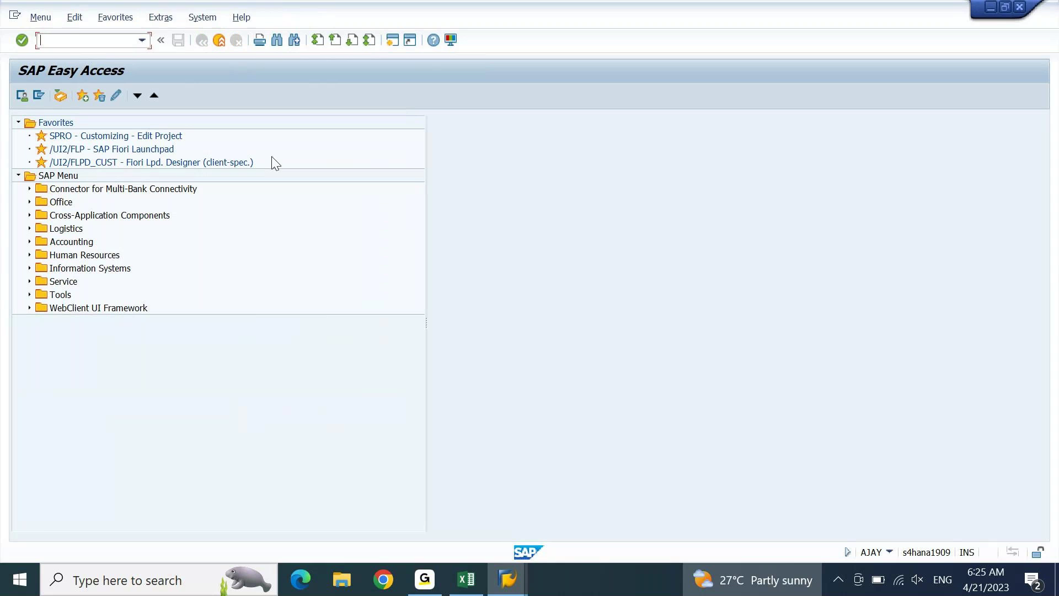
Return to the new company code DEIN entry for ledger D1 and look for variant DED1 among the posting period variants
mouse_move(507, 584)
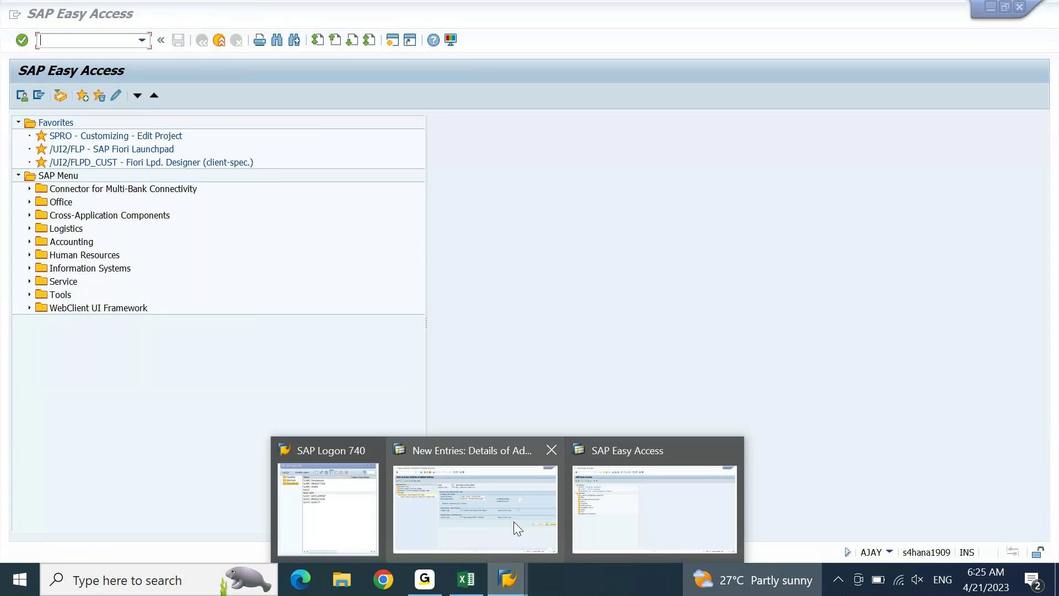
click(514, 522)
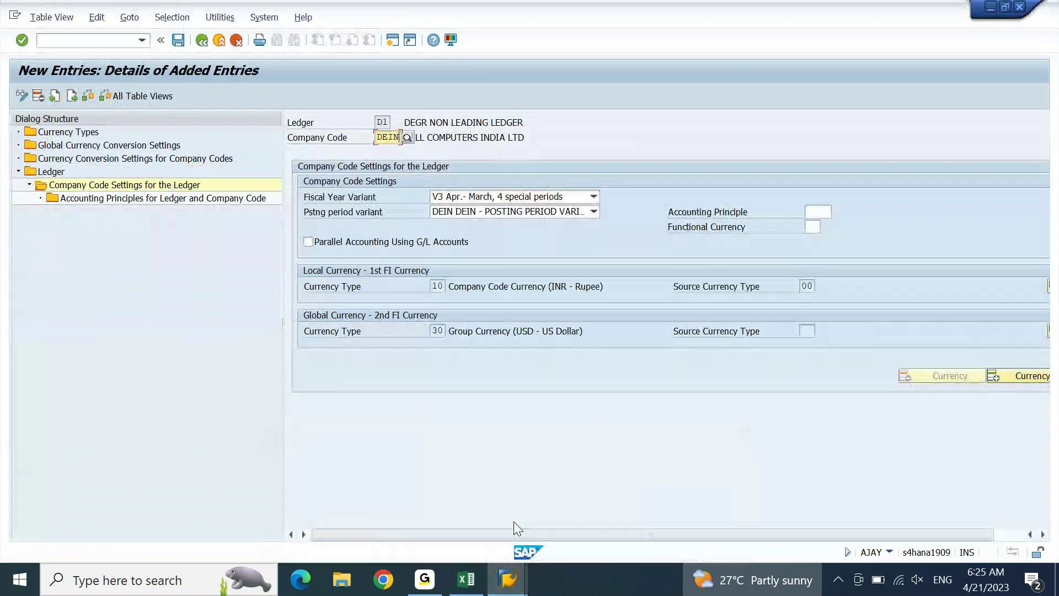
click(595, 210)
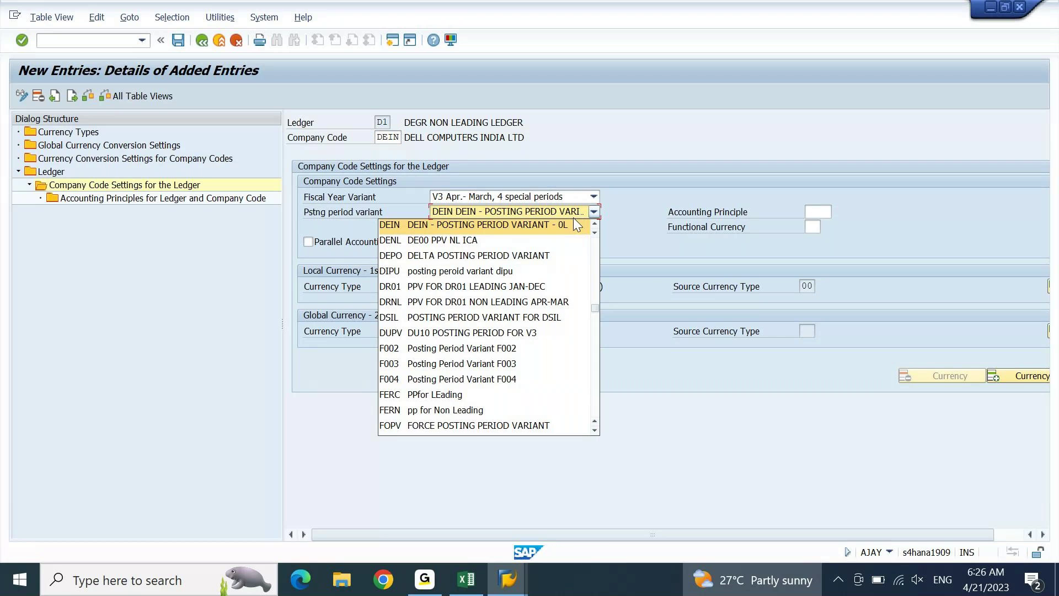
scroll(574, 217, up, 3)
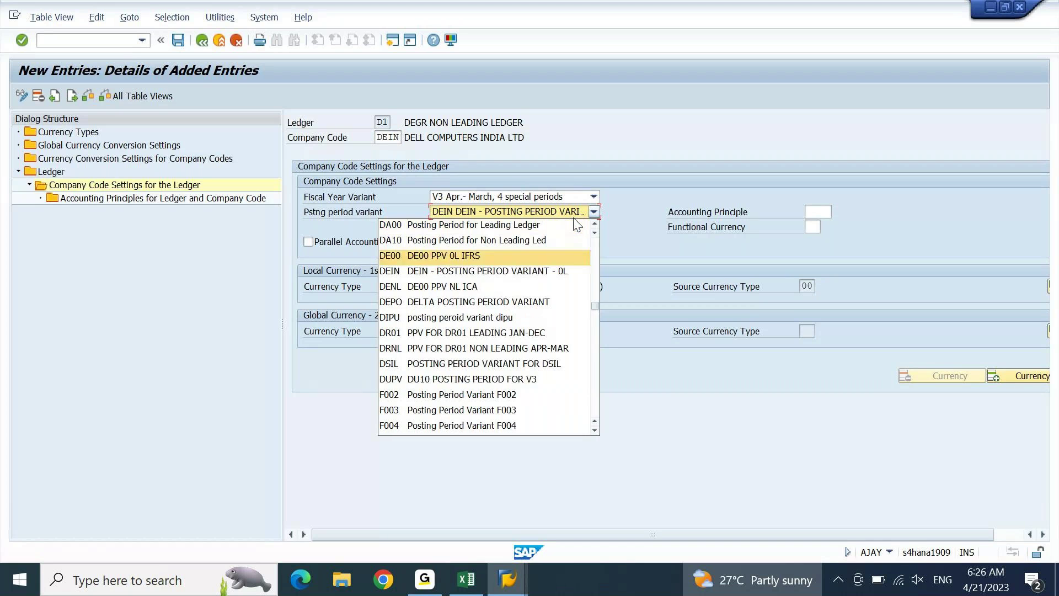
key(Down)
key(Down)
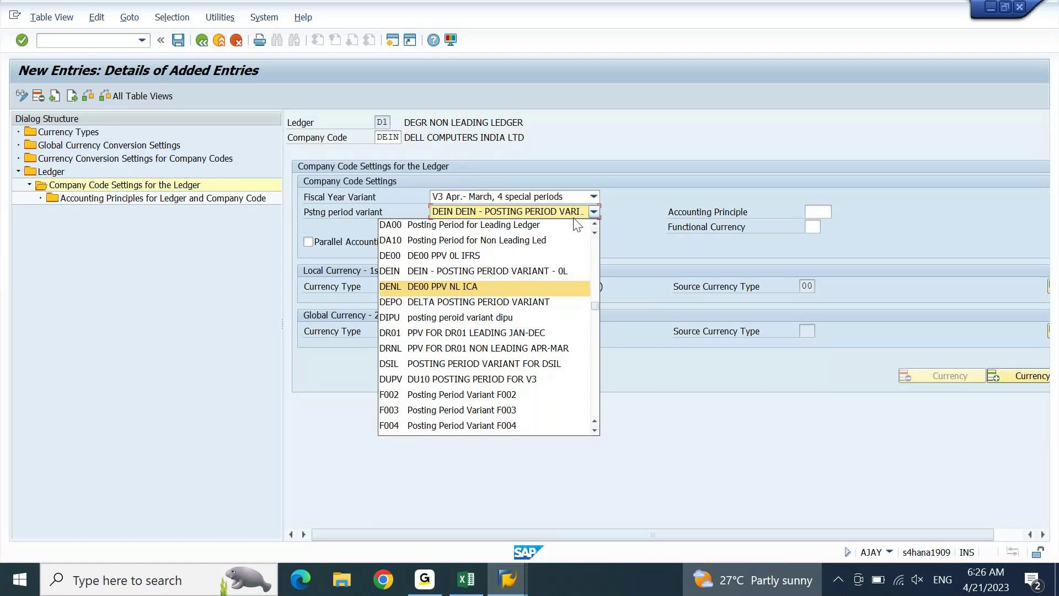
click(532, 267)
key(Return)
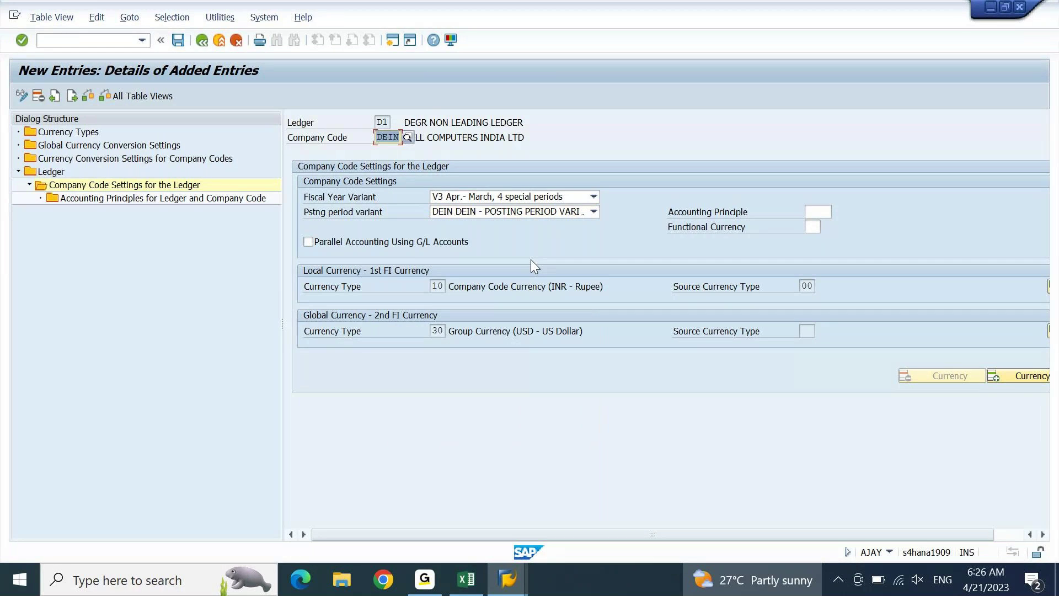
click(592, 213)
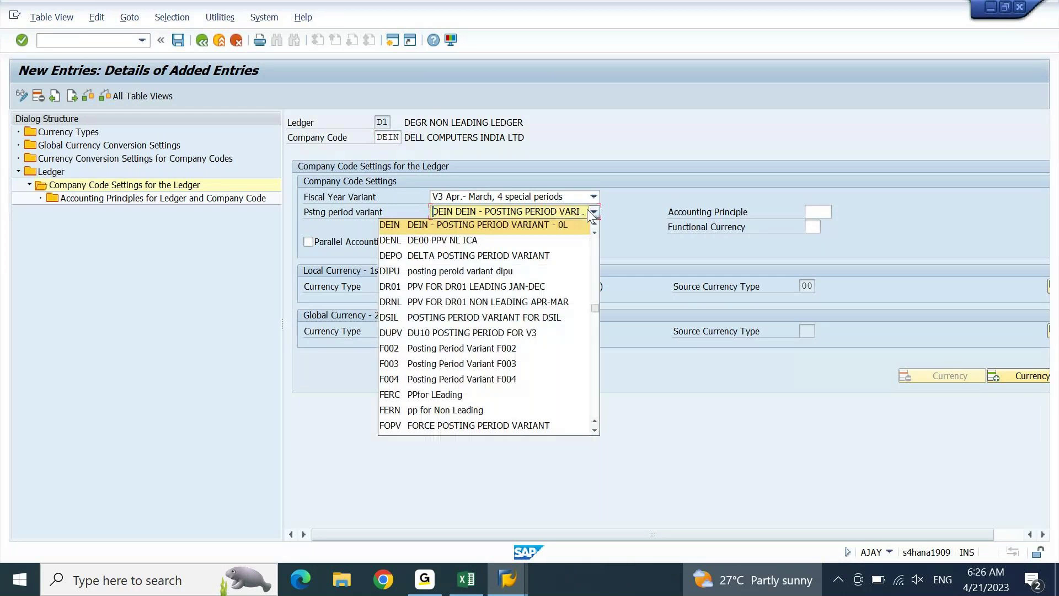
key(Up)
key(Up)
key(Down)
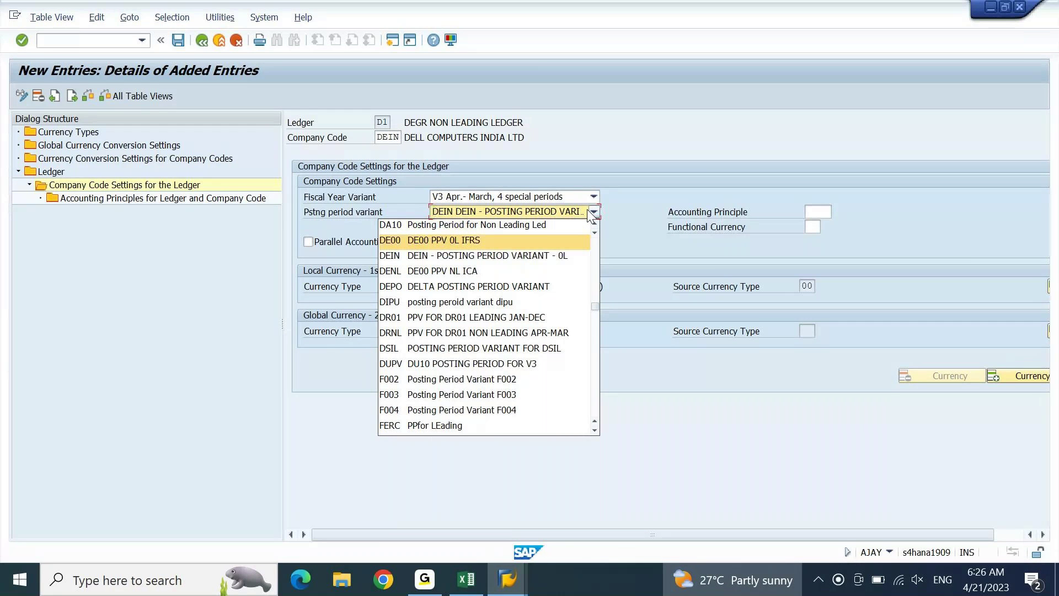
click(687, 226)
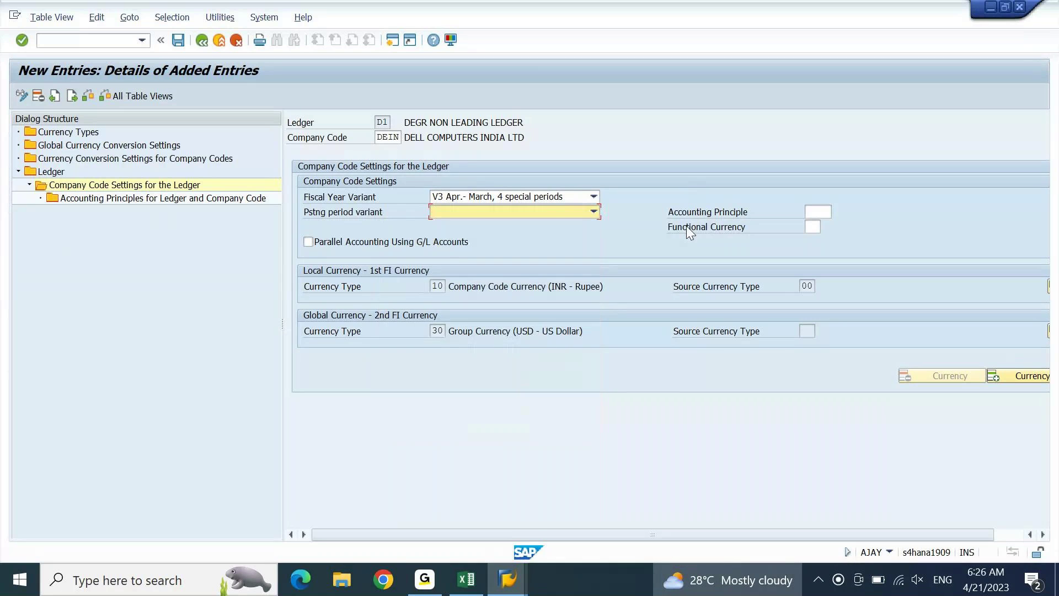
Save the company code DEIN settings for ledger D1 and return to the ledger overview, acknowledging the consistency check messages
click(178, 40)
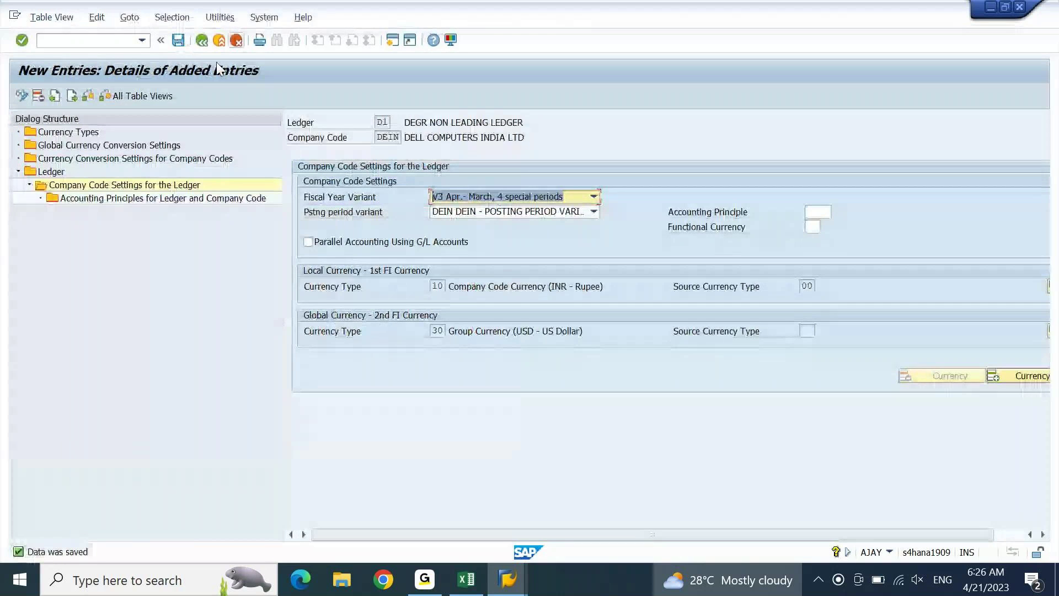
click(201, 41)
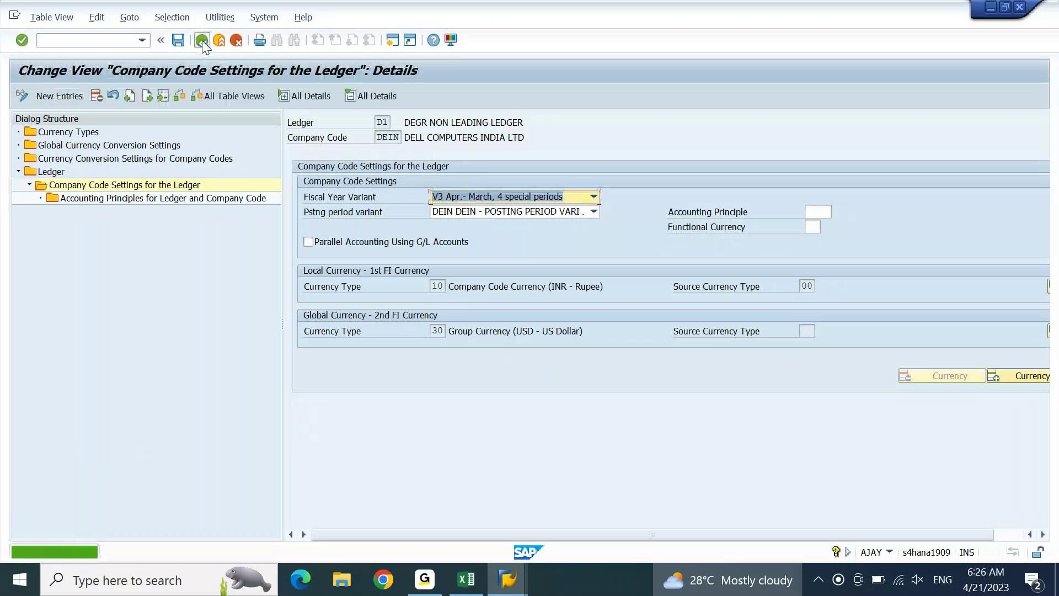
click(201, 40)
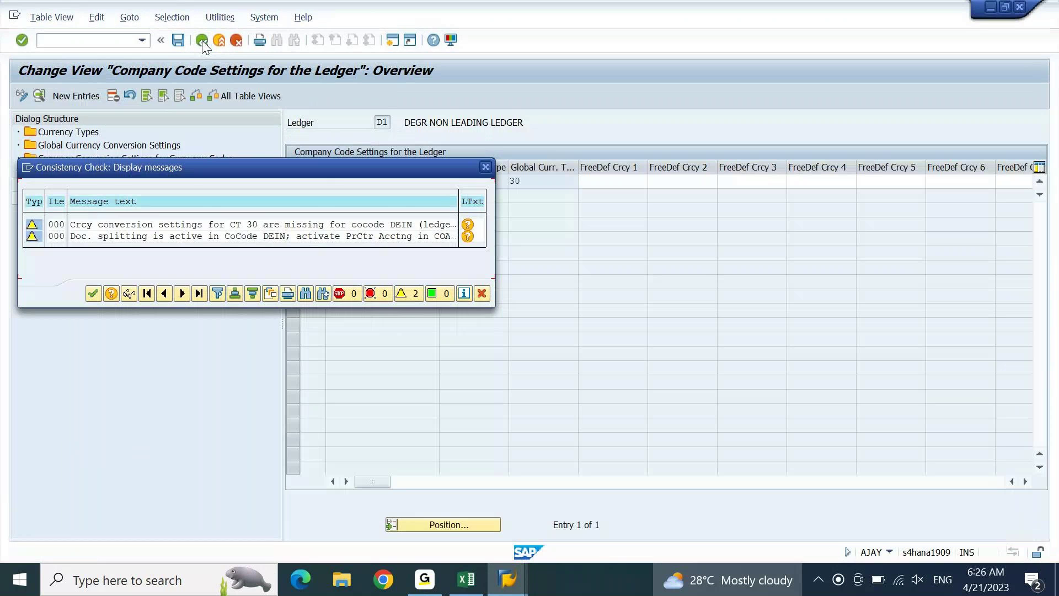
key(Return)
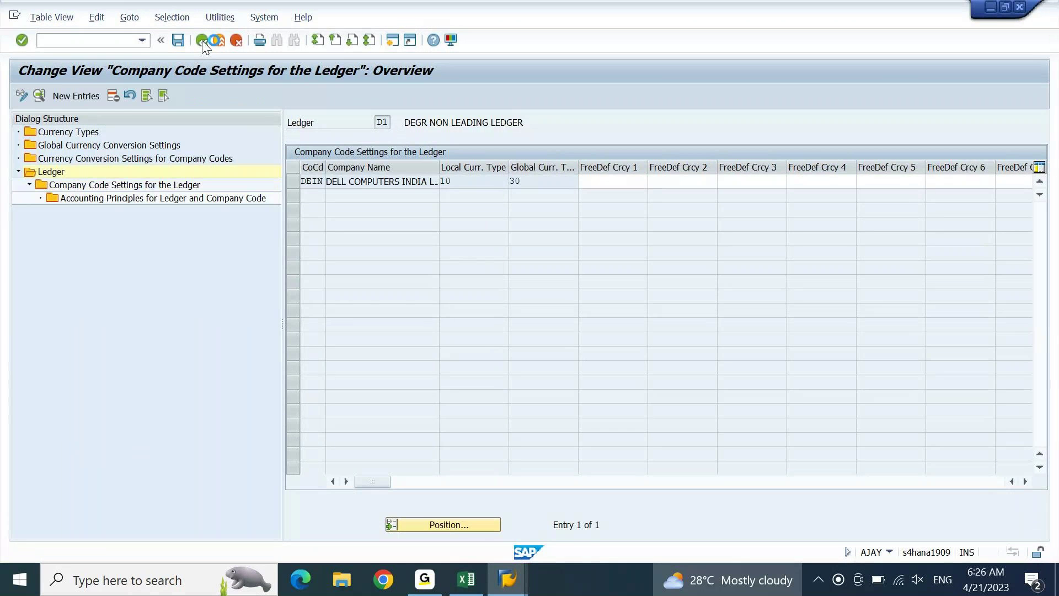
click(201, 40)
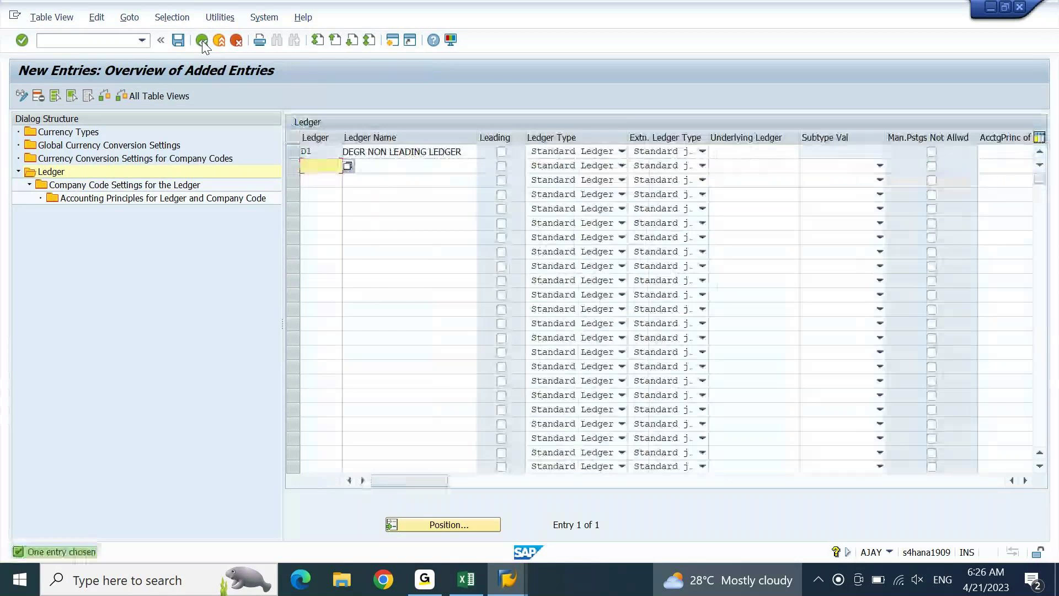
click(202, 40)
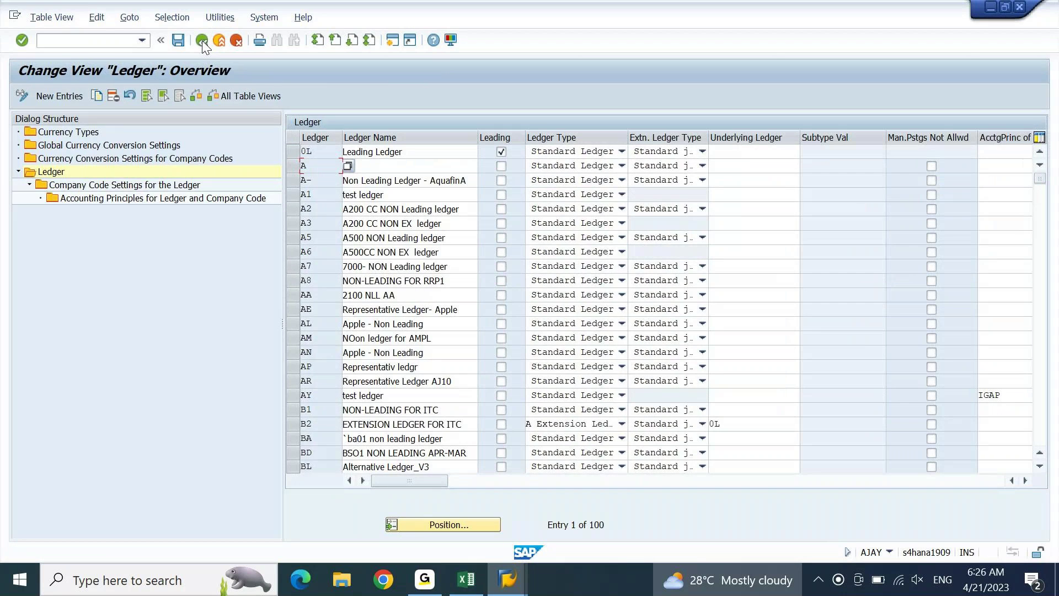
click(201, 40)
key(Return)
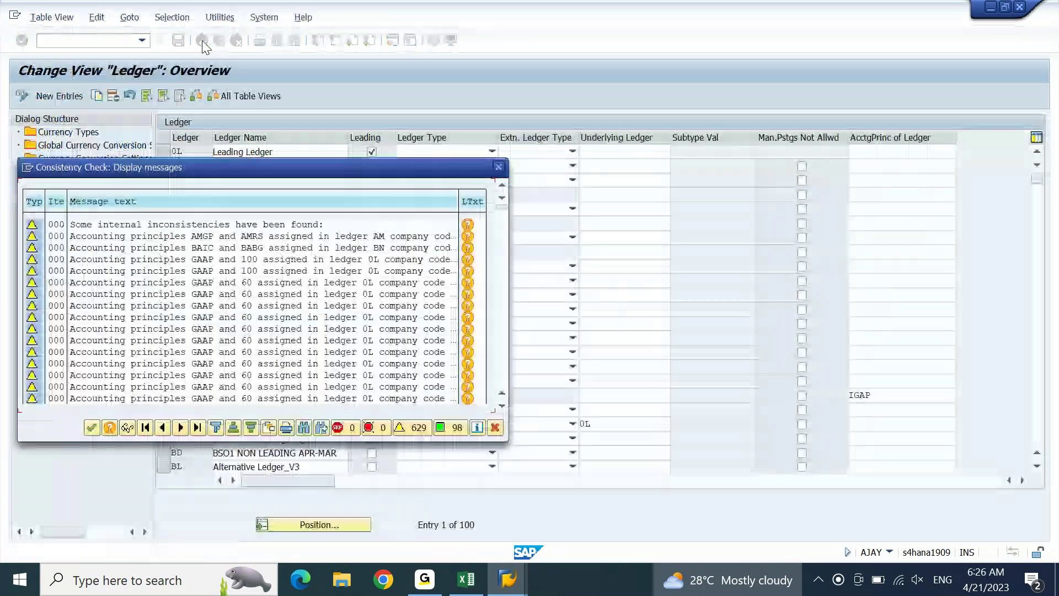
key(Return)
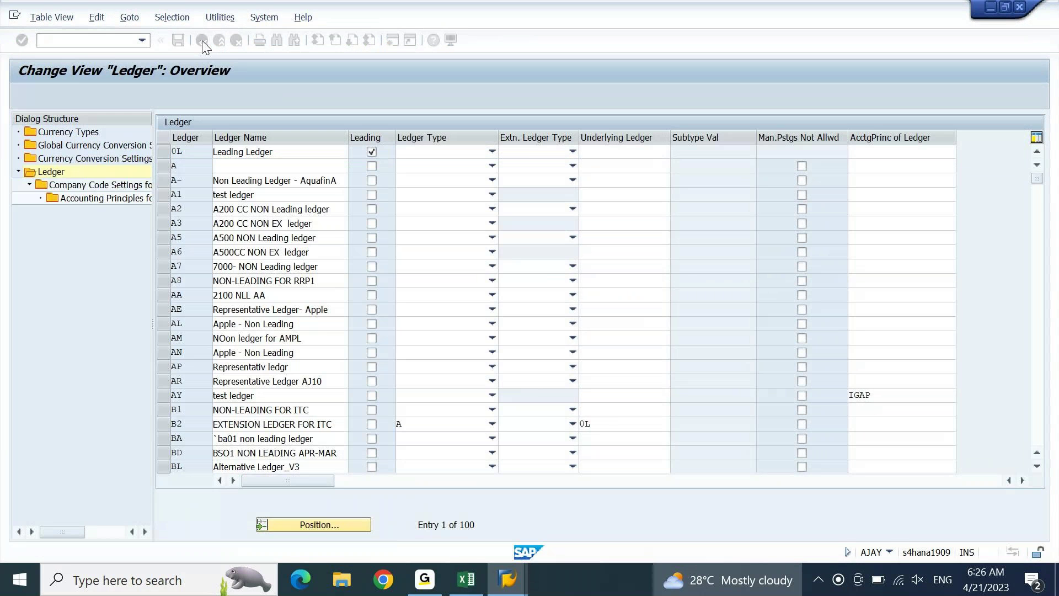
Locate ledger D1 in the ledger overview and open its settings for company code DEIN
click(350, 525)
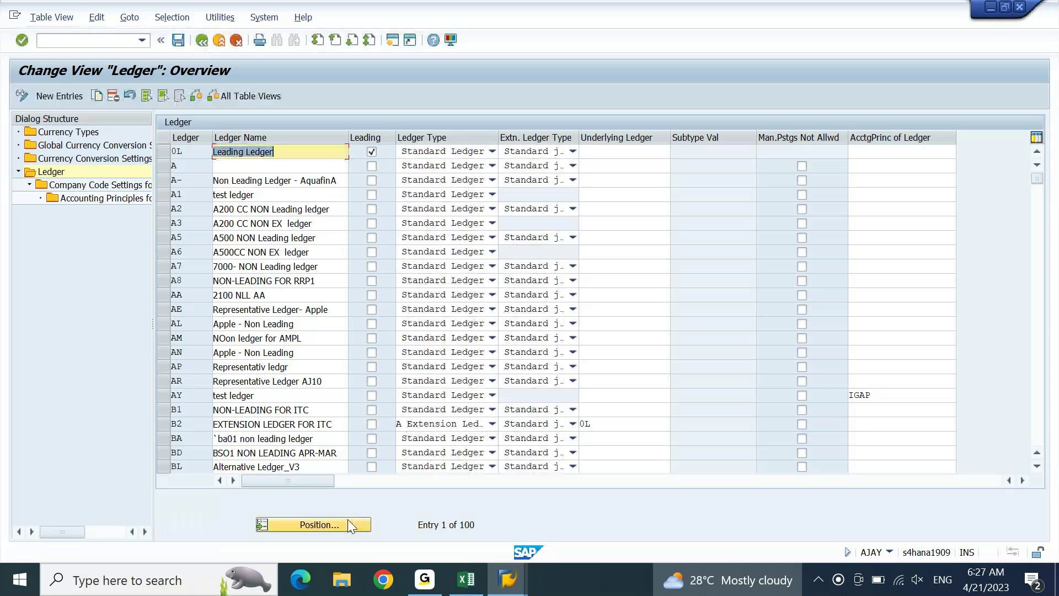
text(D)
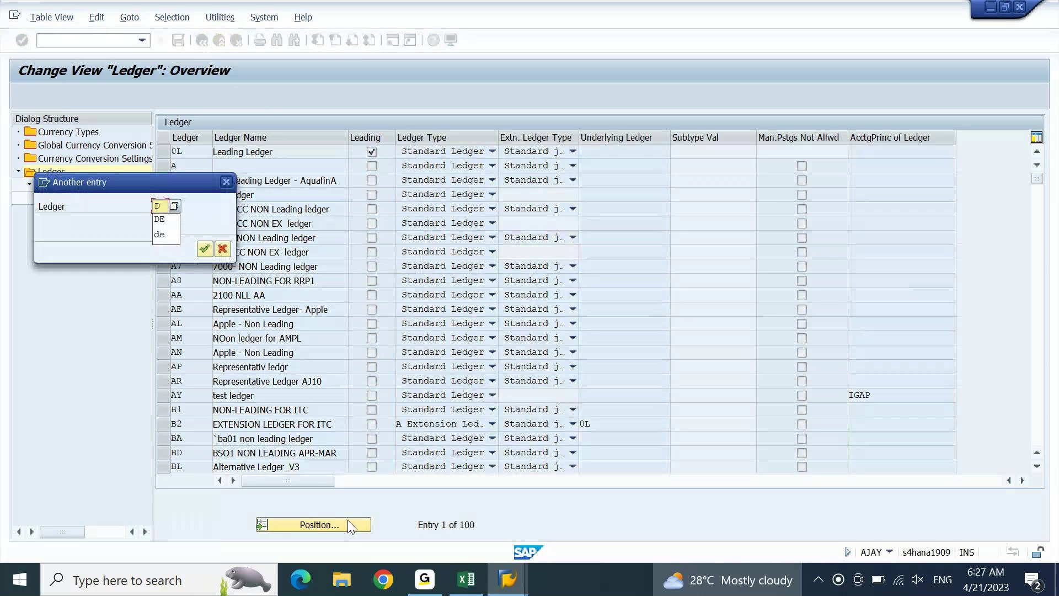
key(Return)
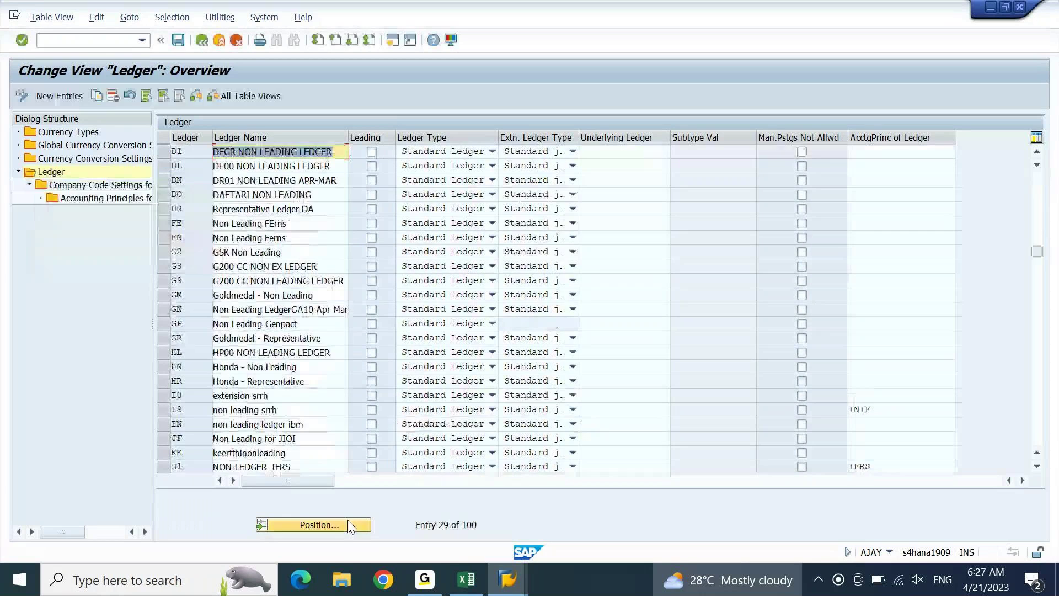
click(165, 153)
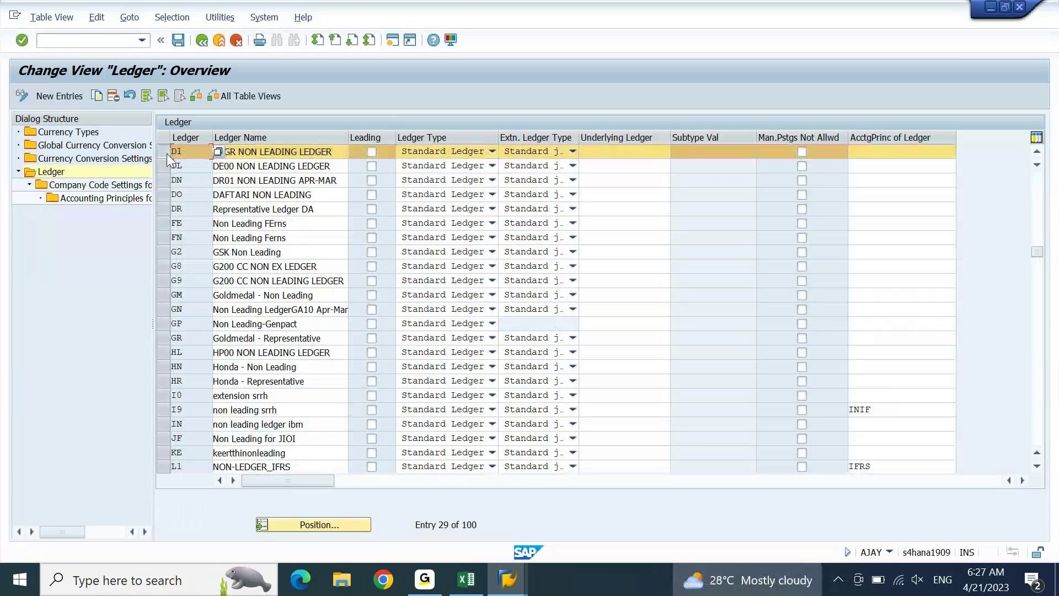
double_click(108, 187)
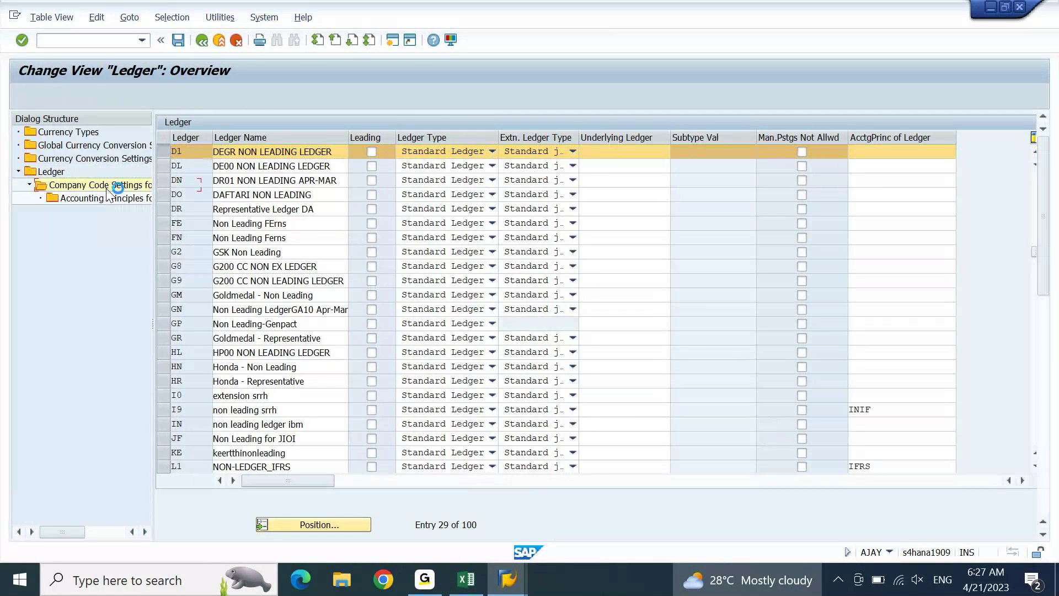
key(Return)
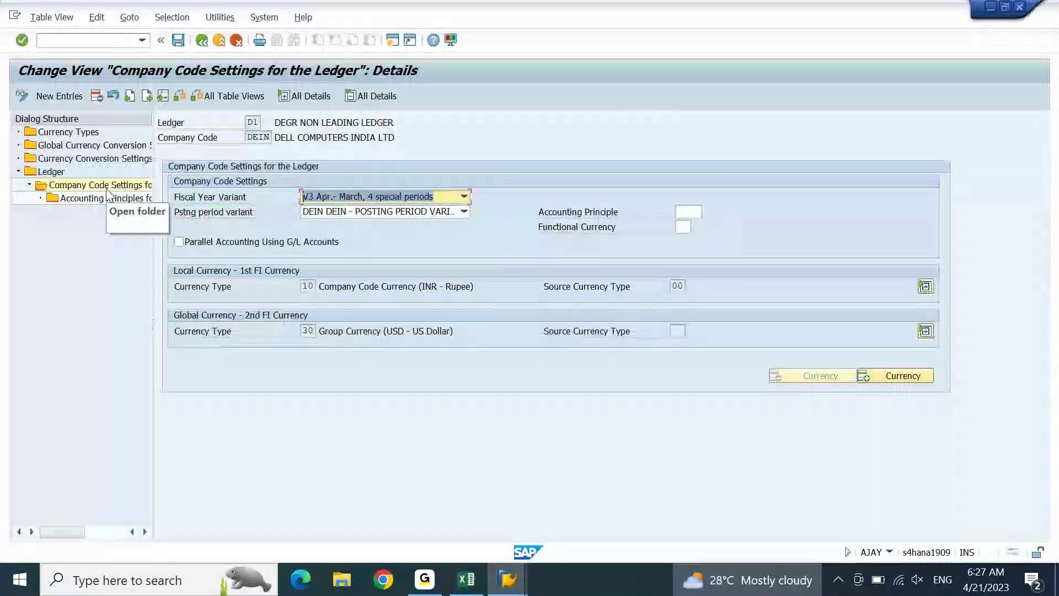
Set the posting period variant of company code DEIN in ledger D1 to DED1
click(267, 201)
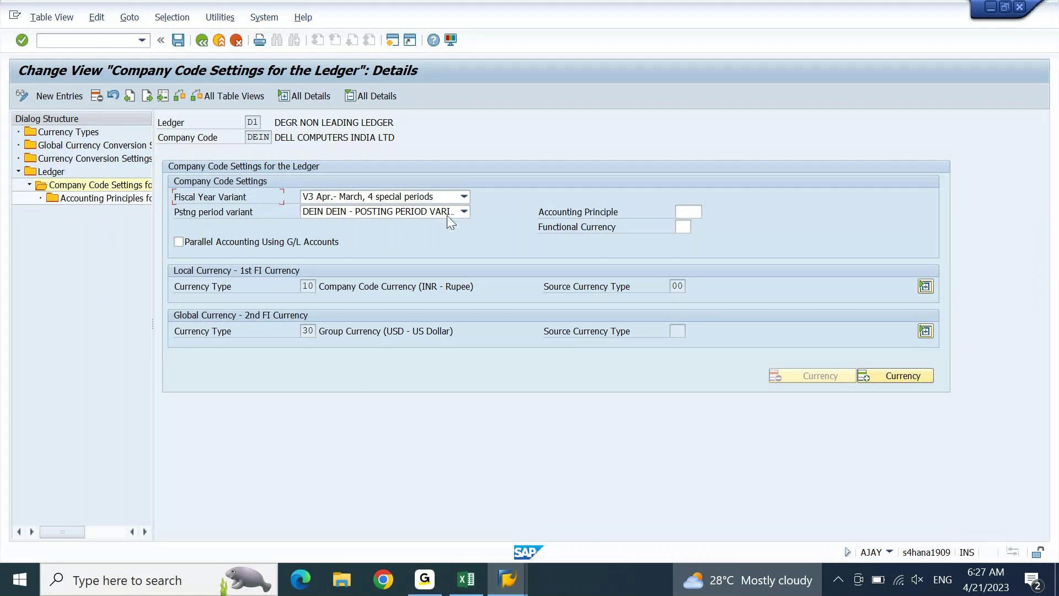
click(464, 213)
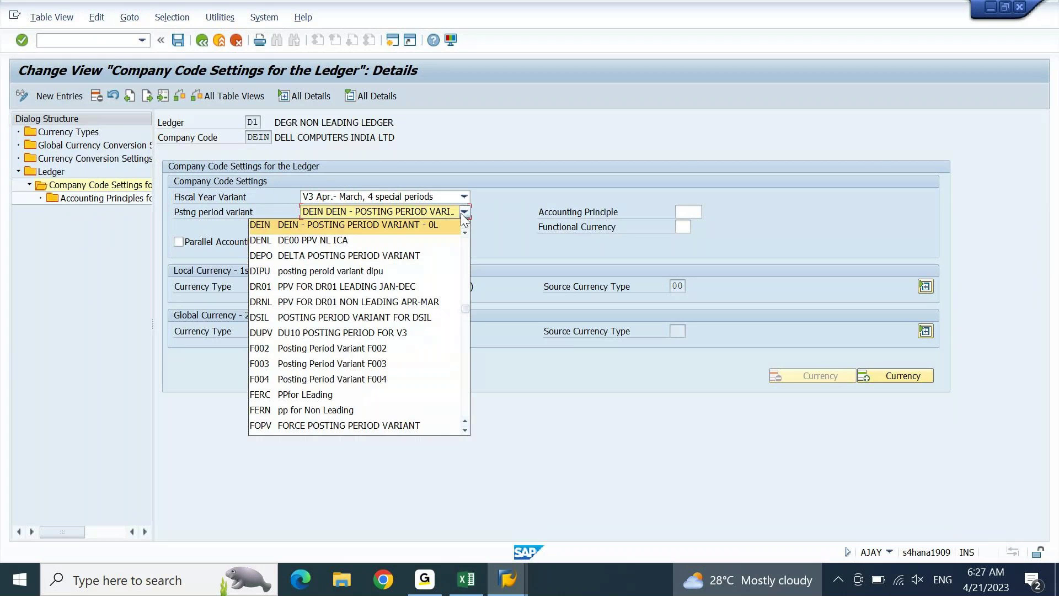
scroll(398, 241, up, 1)
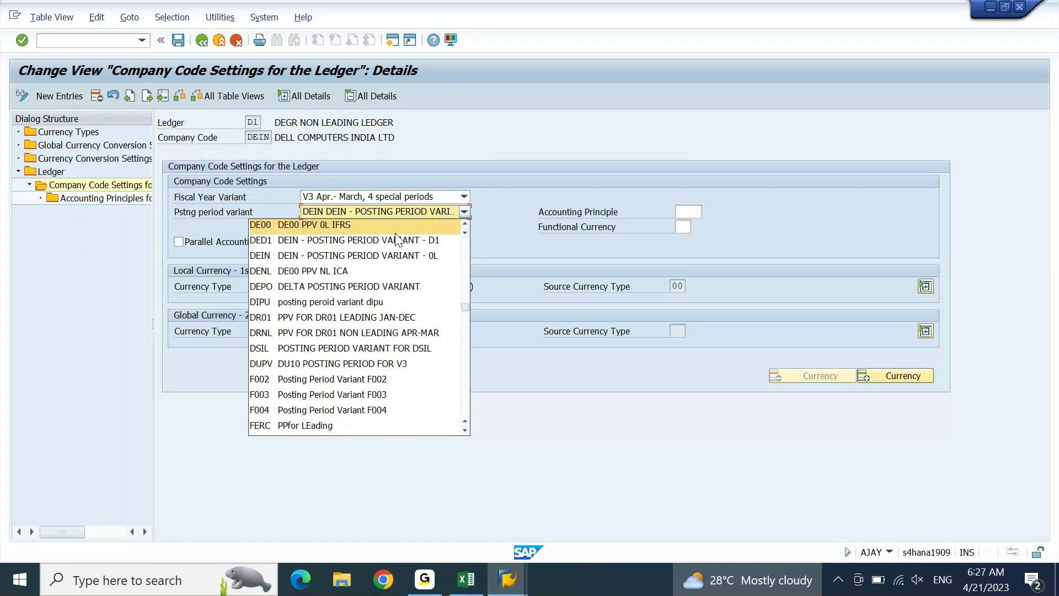
click(442, 245)
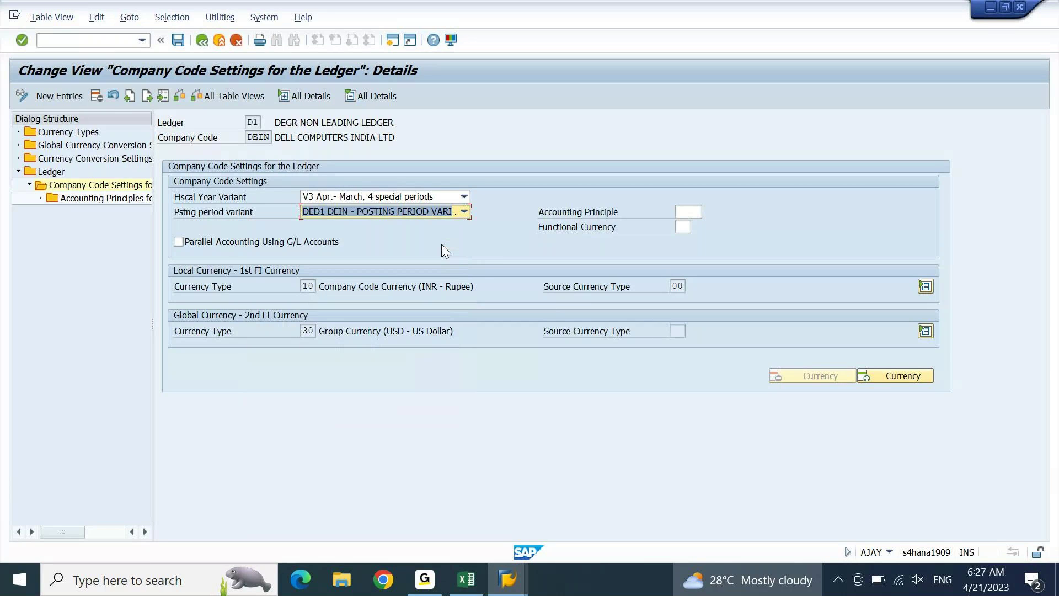
key(shift+Tab)
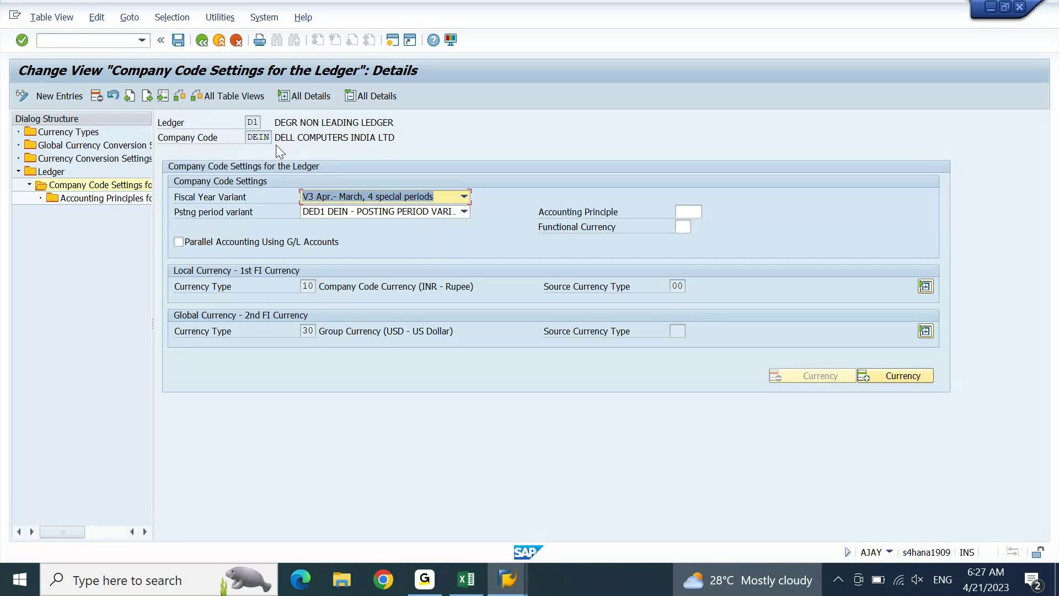
click(258, 137)
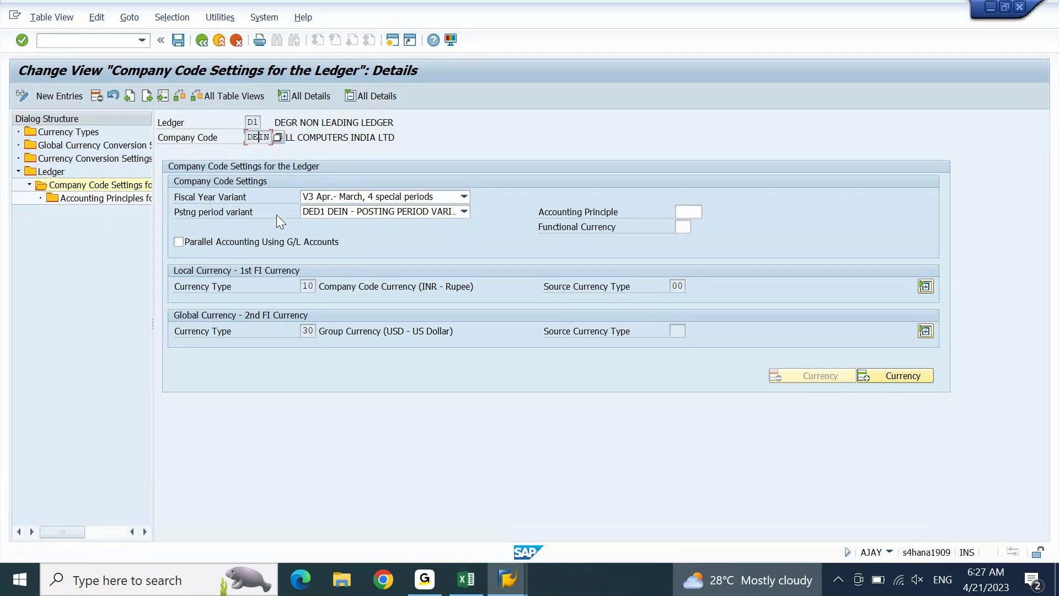
key(shift+Tab)
click(250, 142)
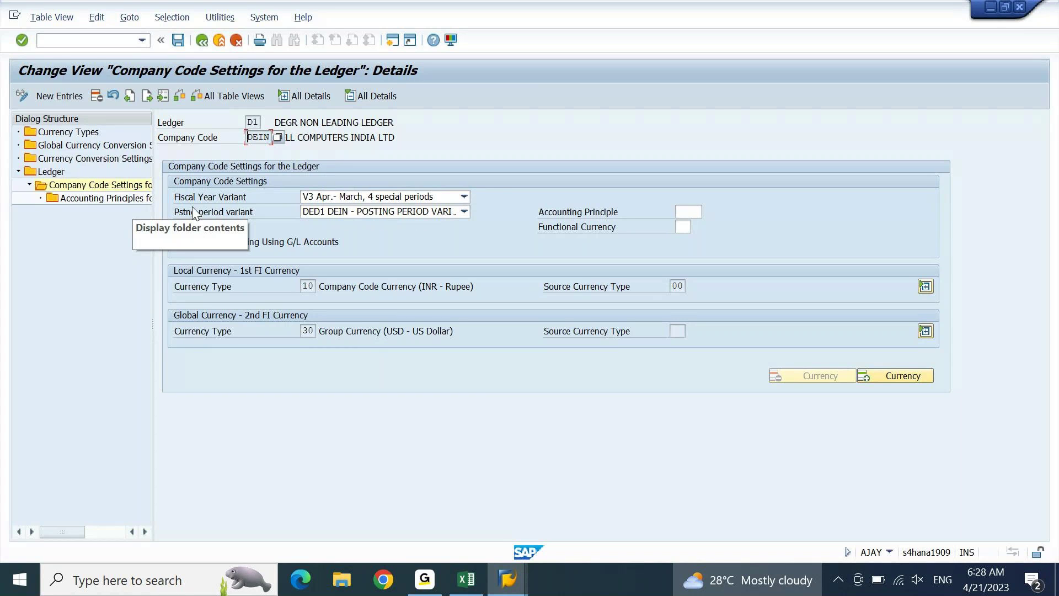
click(255, 124)
click(255, 138)
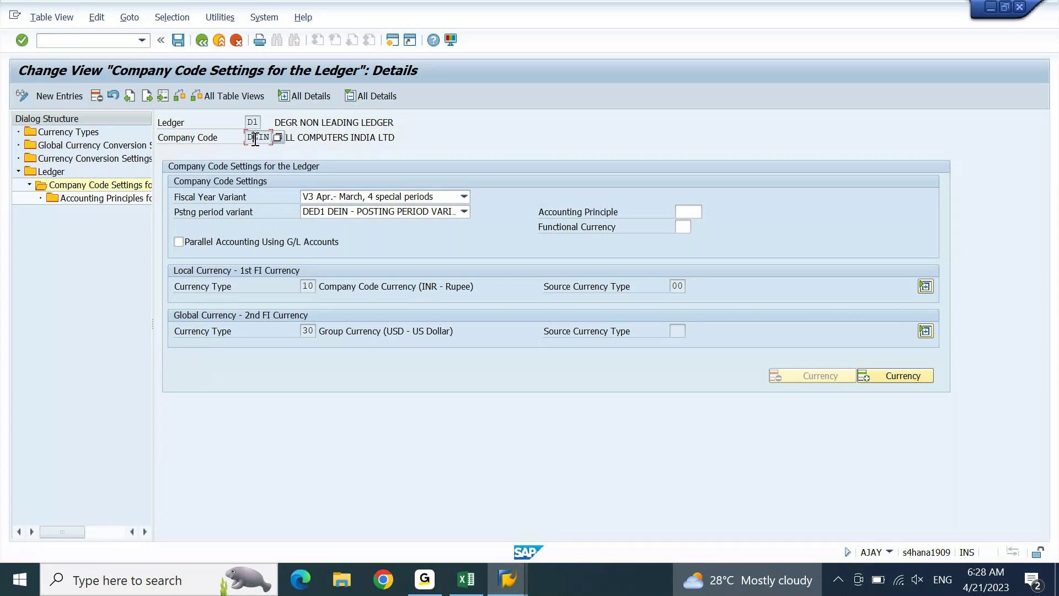
Add accounting principle DGIC (DEGR: ICA) to the accounting principles for ledger D1 and company code DEIN
double_click(119, 204)
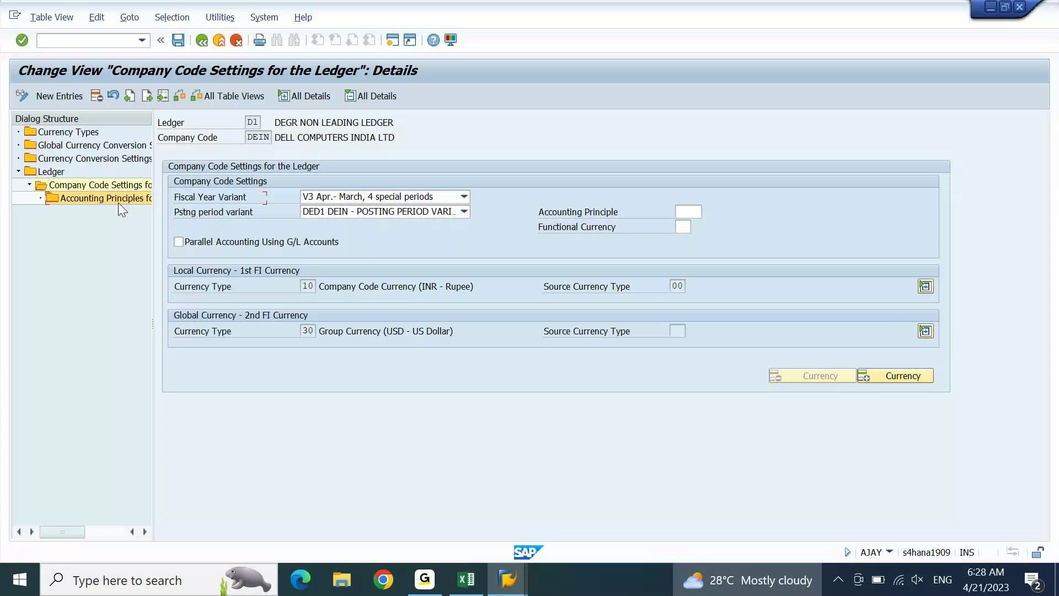
click(60, 96)
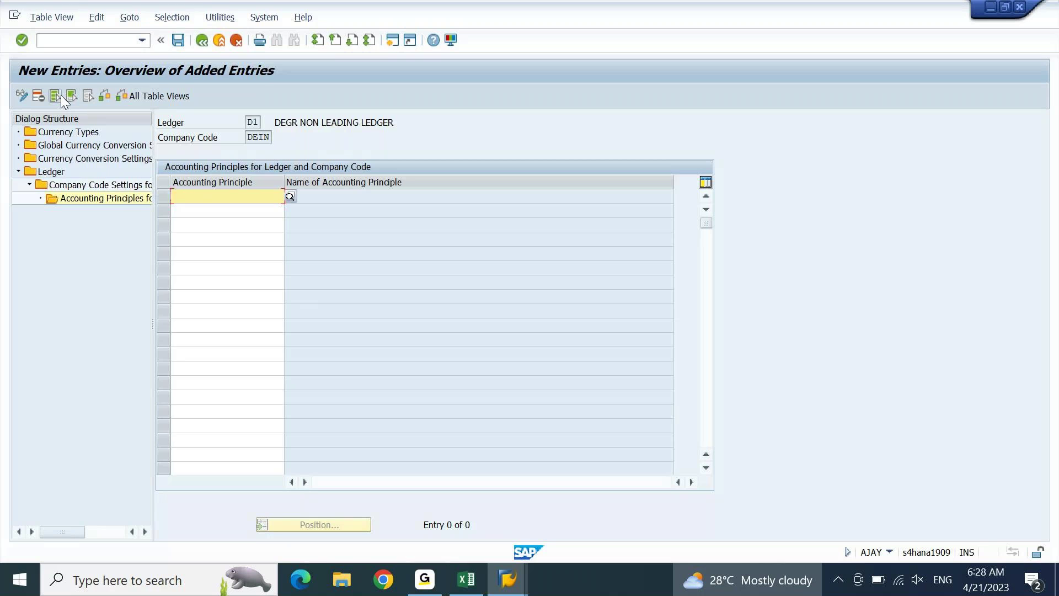
text(DE)
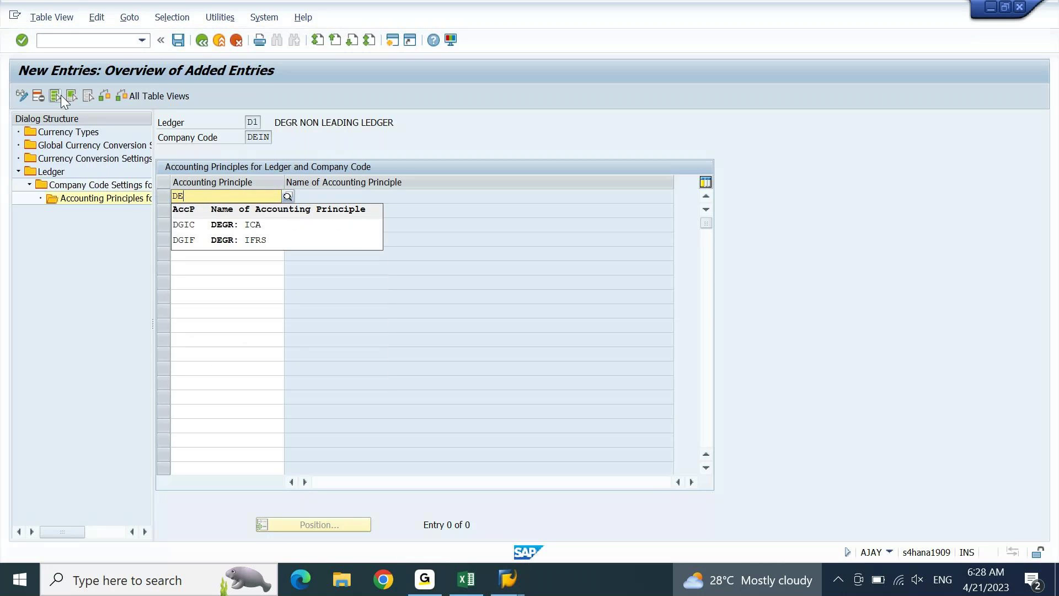
key(Down)
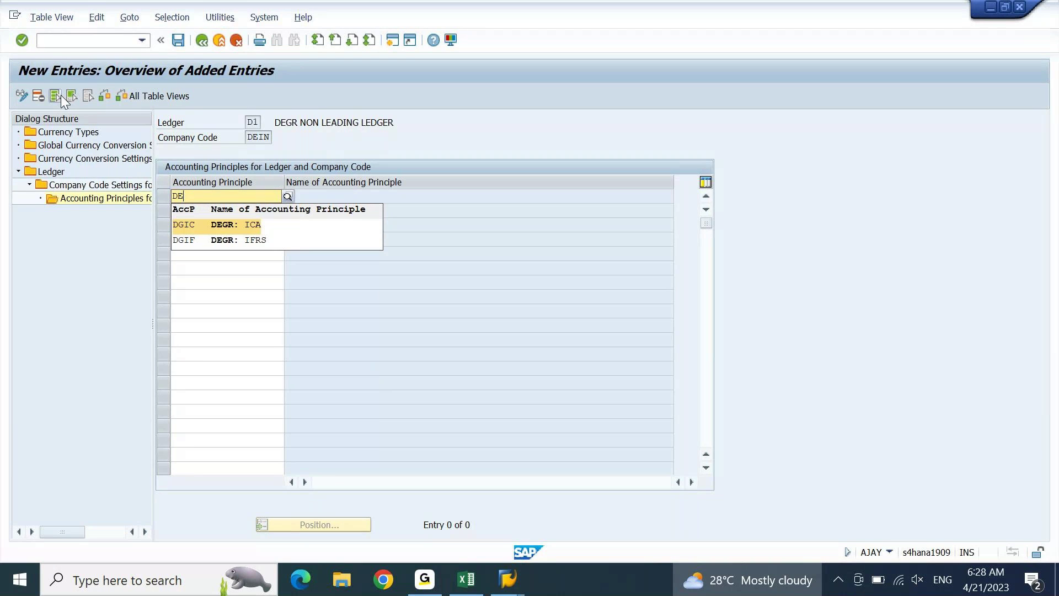
key(Return)
key(Return)
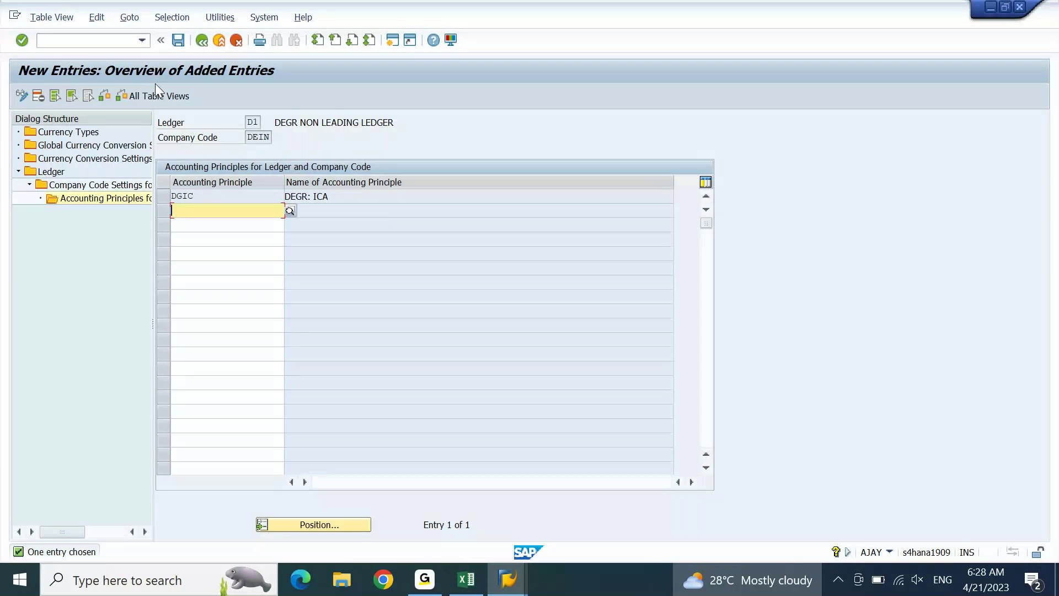
click(375, 199)
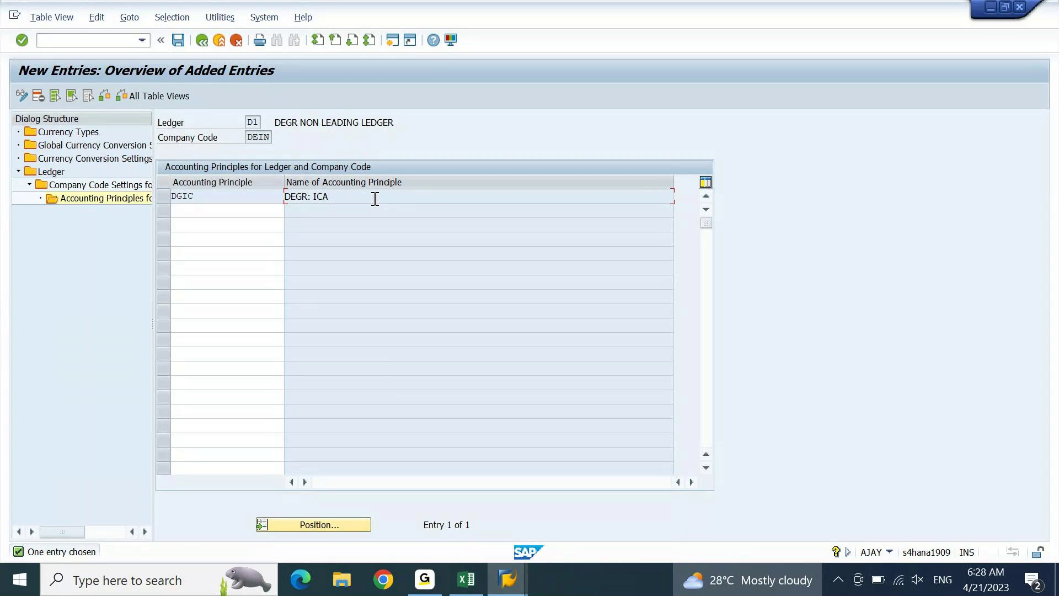
Return to the company code DEIN settings, acknowledge the consistency check messages, add an empty freely defined currency section and save
double_click(132, 188)
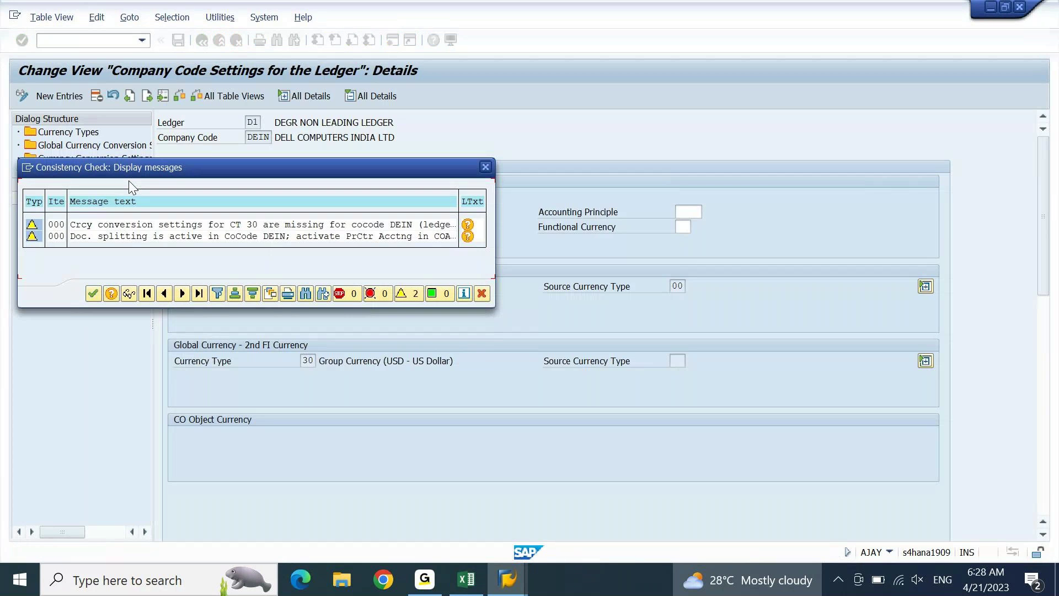
key(Return)
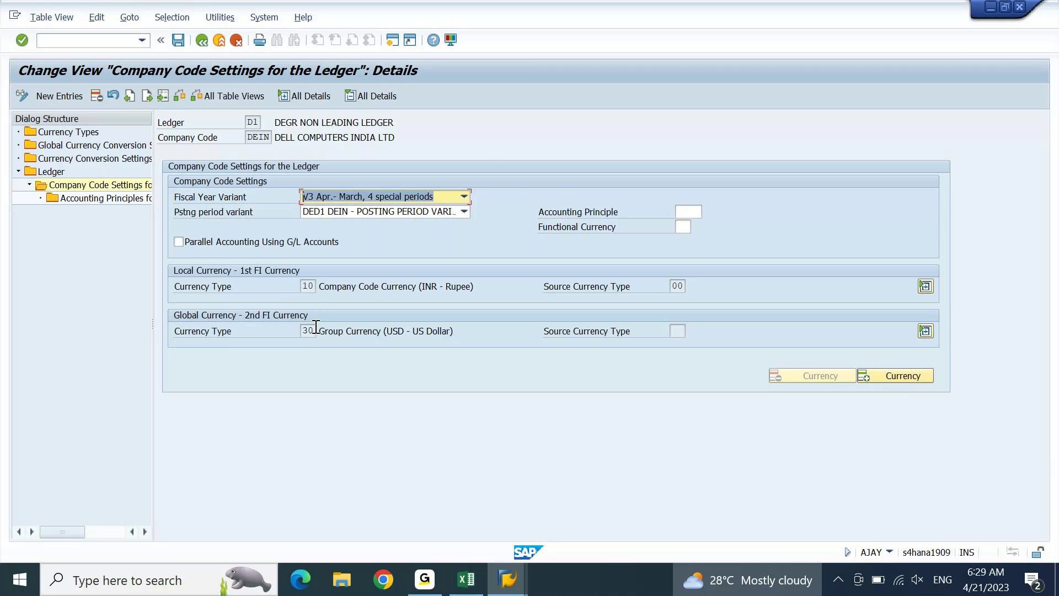
click(884, 380)
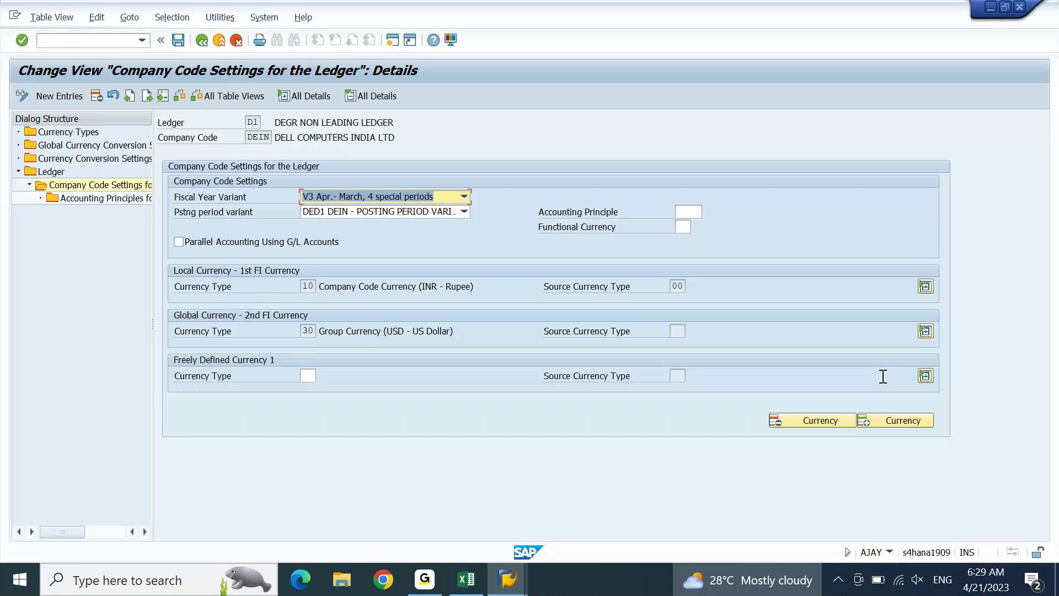
click(316, 377)
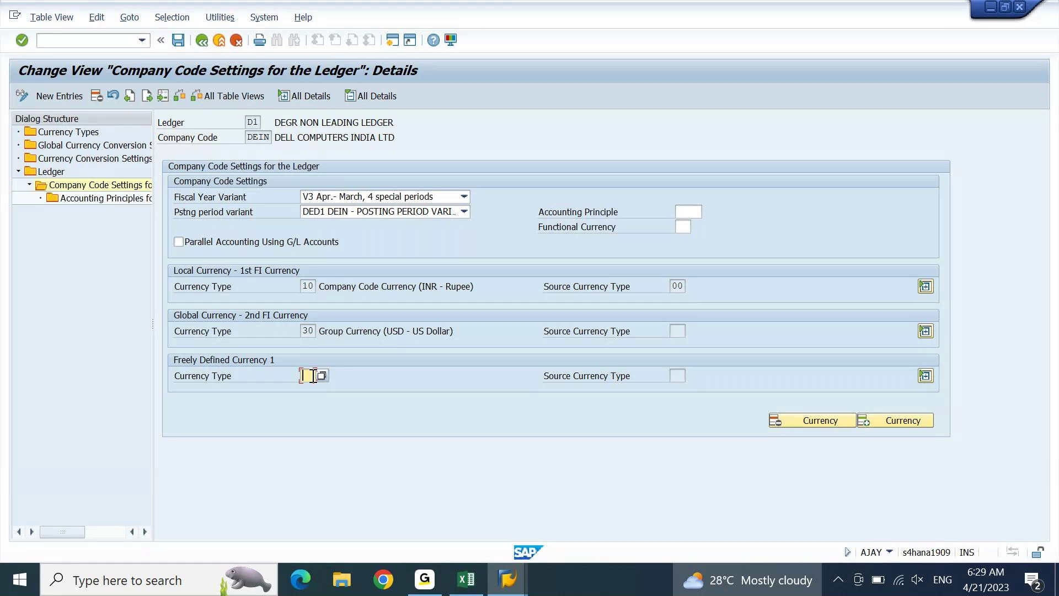
click(177, 40)
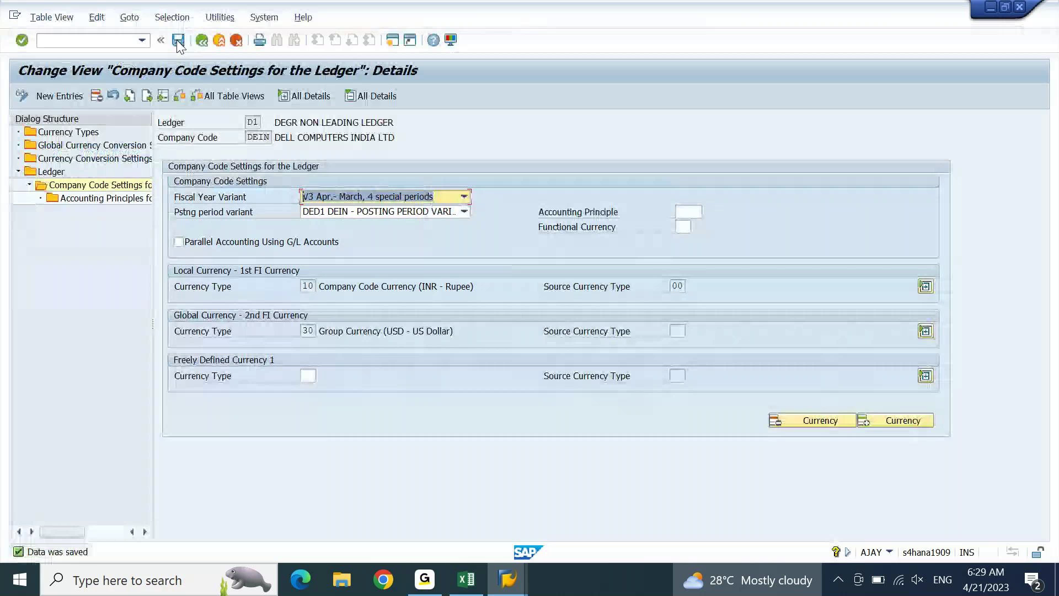
Widen the dialog structure area until the full Accounting Principles for Ledger and Company Code folder name is readable
drag(153, 326, 254, 312)
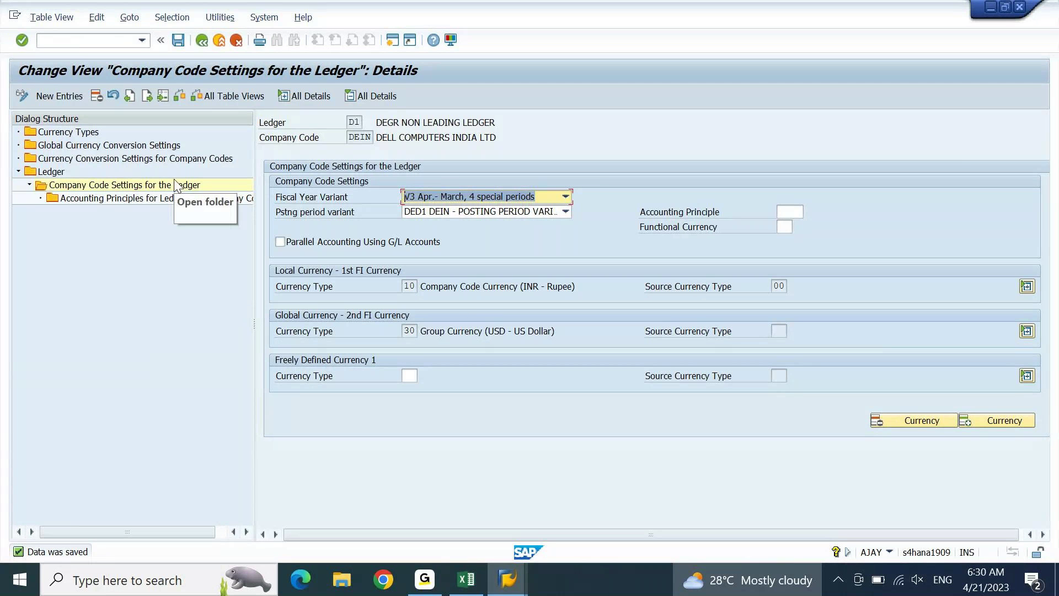
click(166, 199)
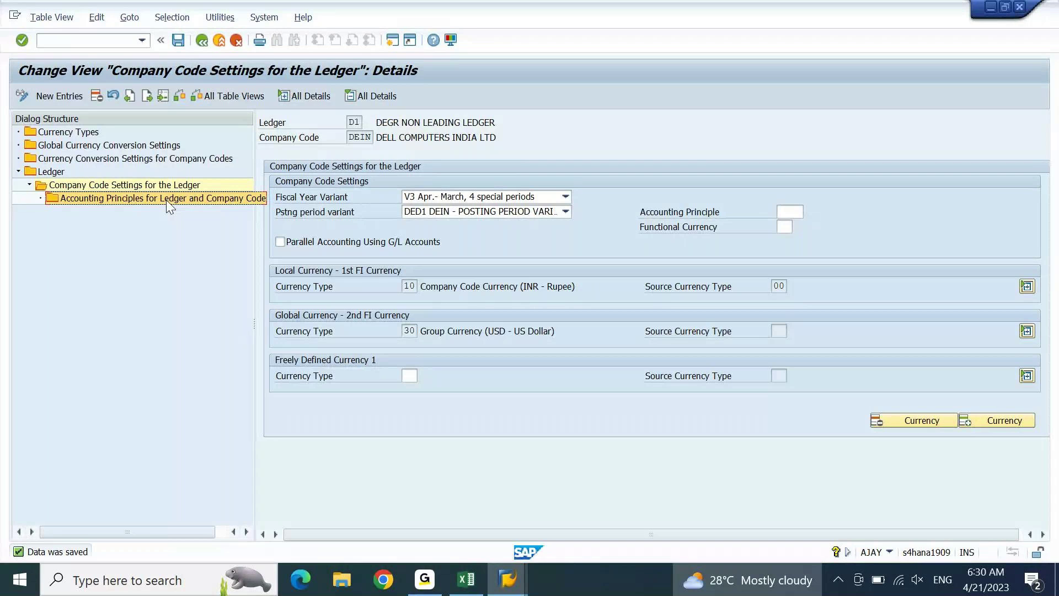
double_click(167, 200)
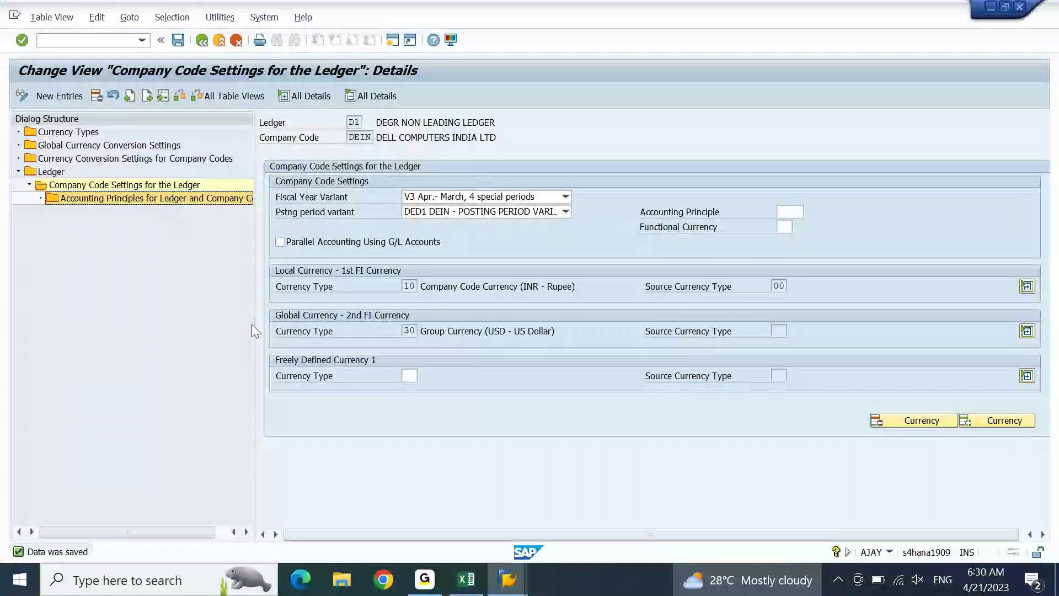
drag(254, 324, 300, 319)
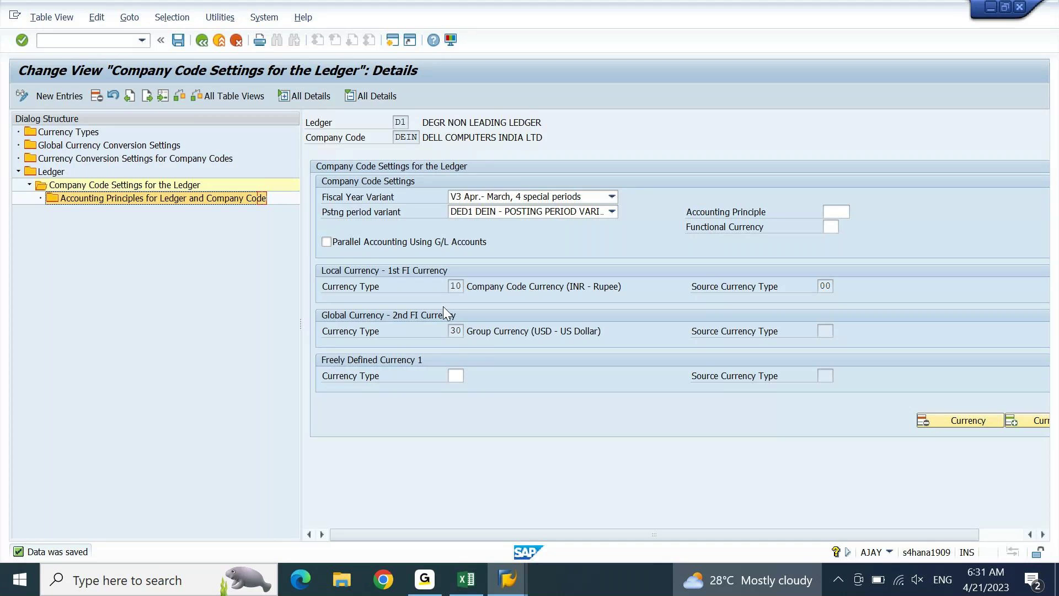
Set the accounting principle in the company code DEIN settings of ledger D1 to DGIC and save
click(840, 219)
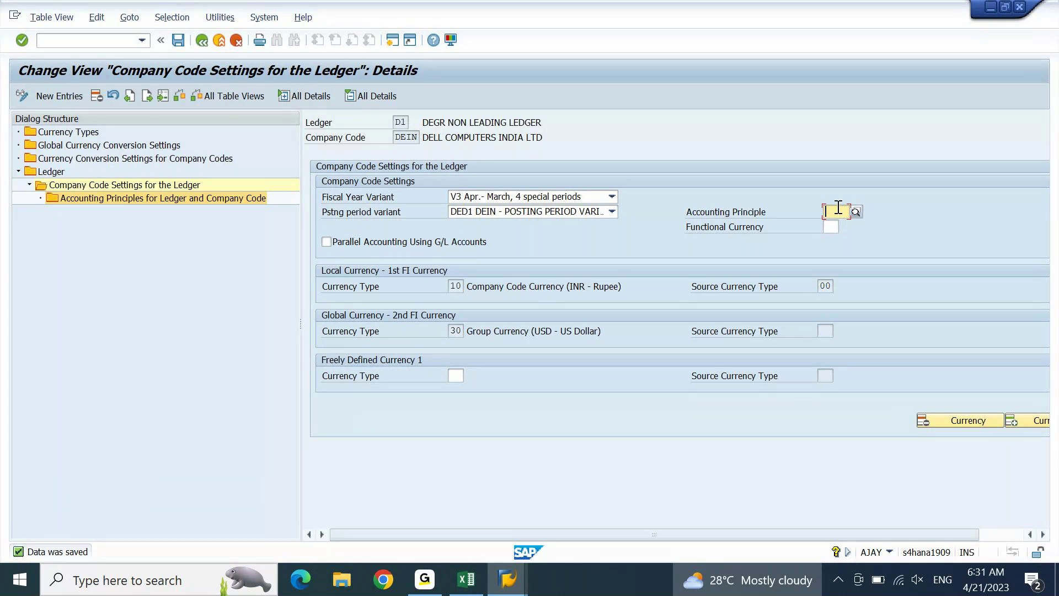
text(I)
key(BackSpace)
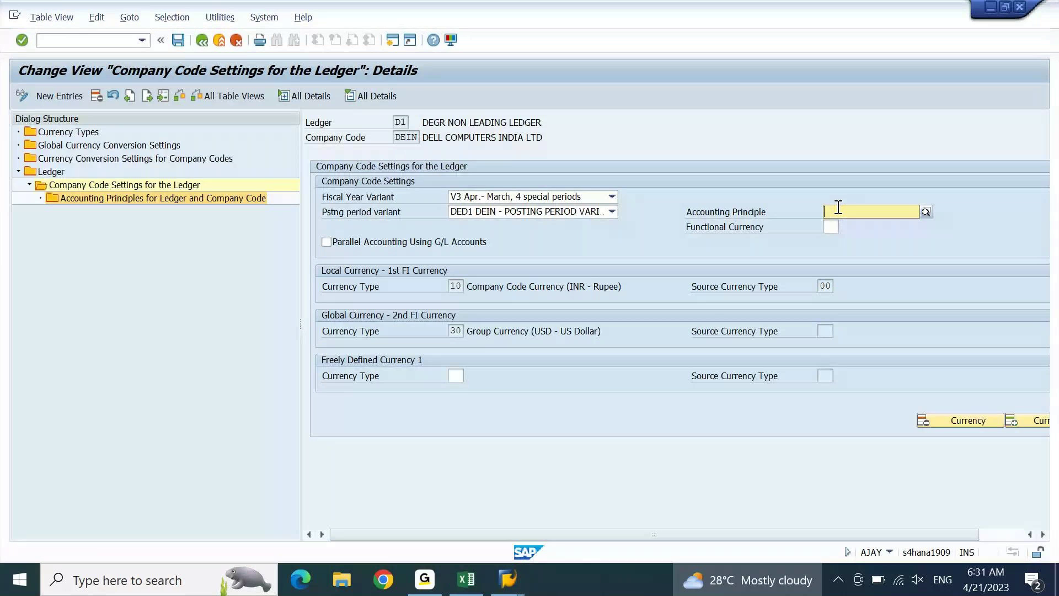
text(DG)
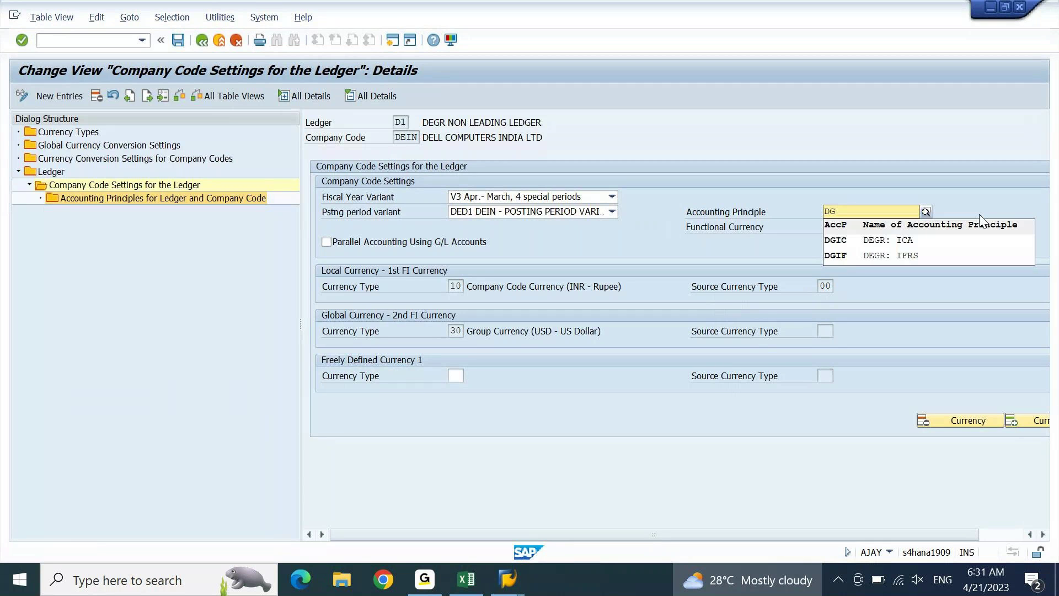
key(Down)
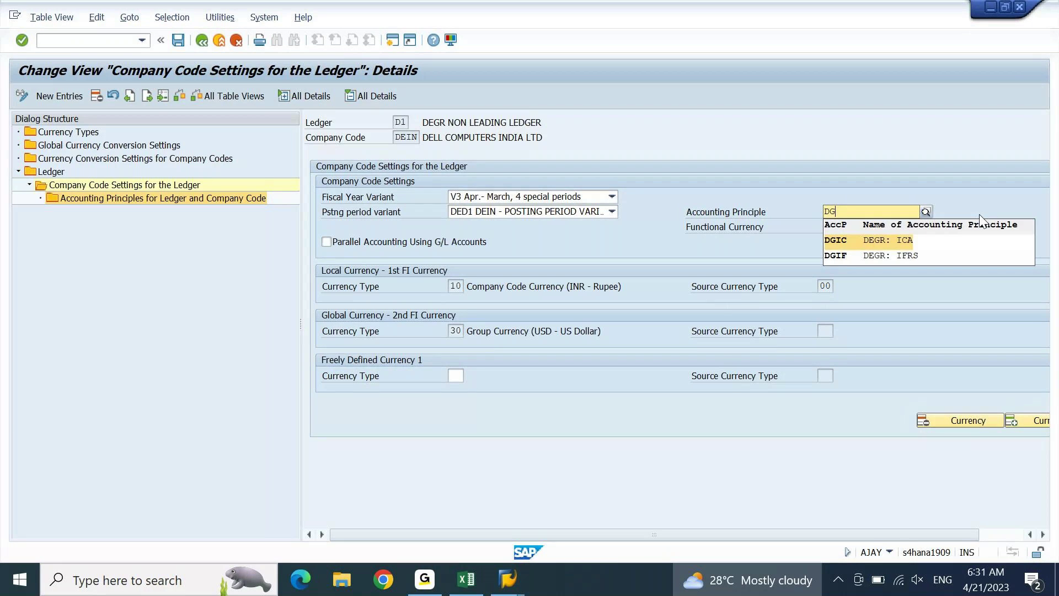
key(Return)
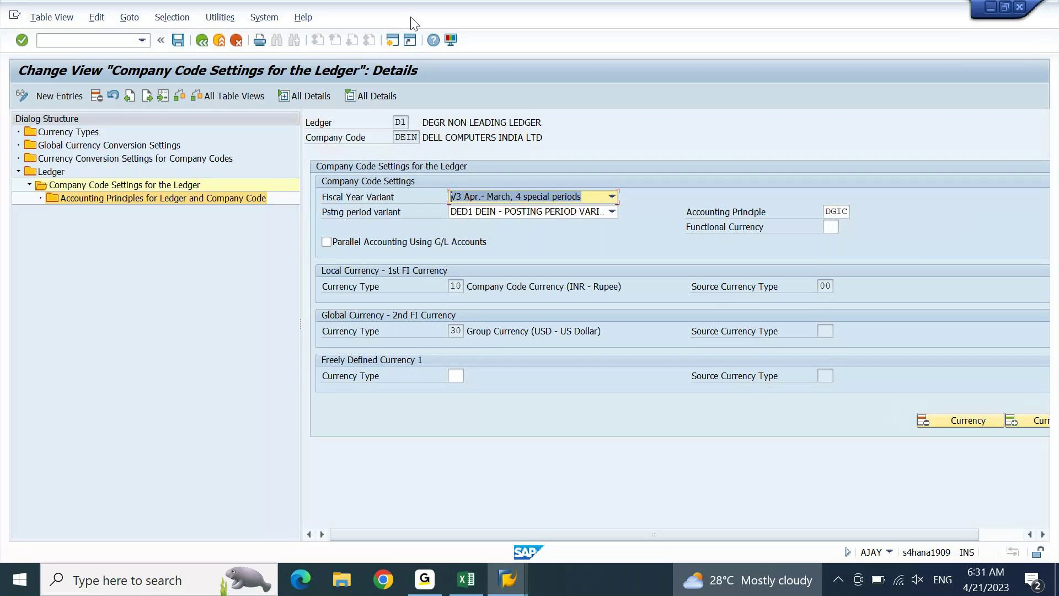
click(178, 41)
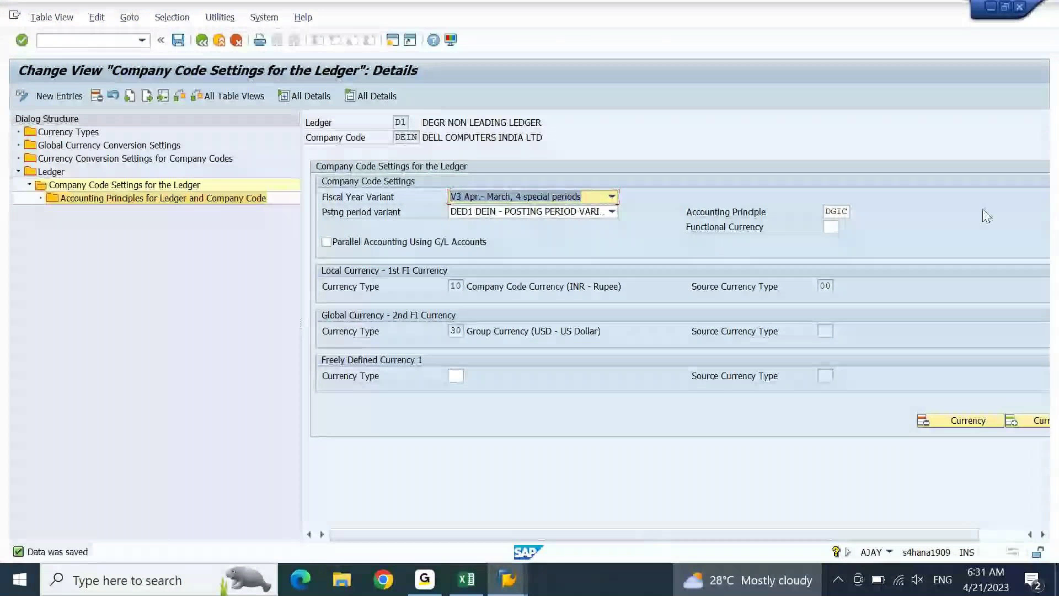
Create a new company code settings entry for ledger D1 with company code DEUS
click(837, 212)
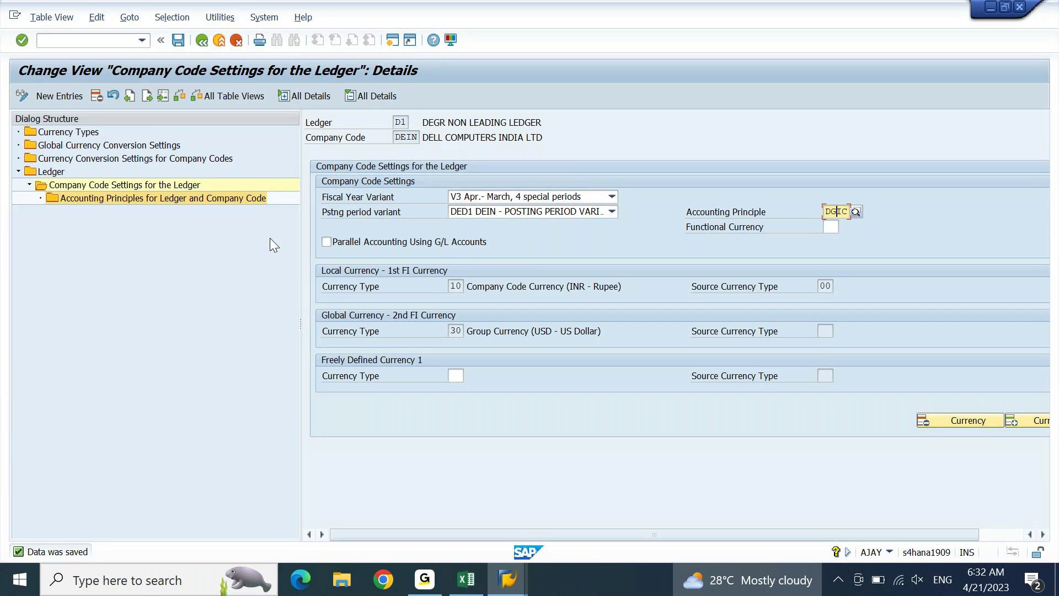
click(406, 137)
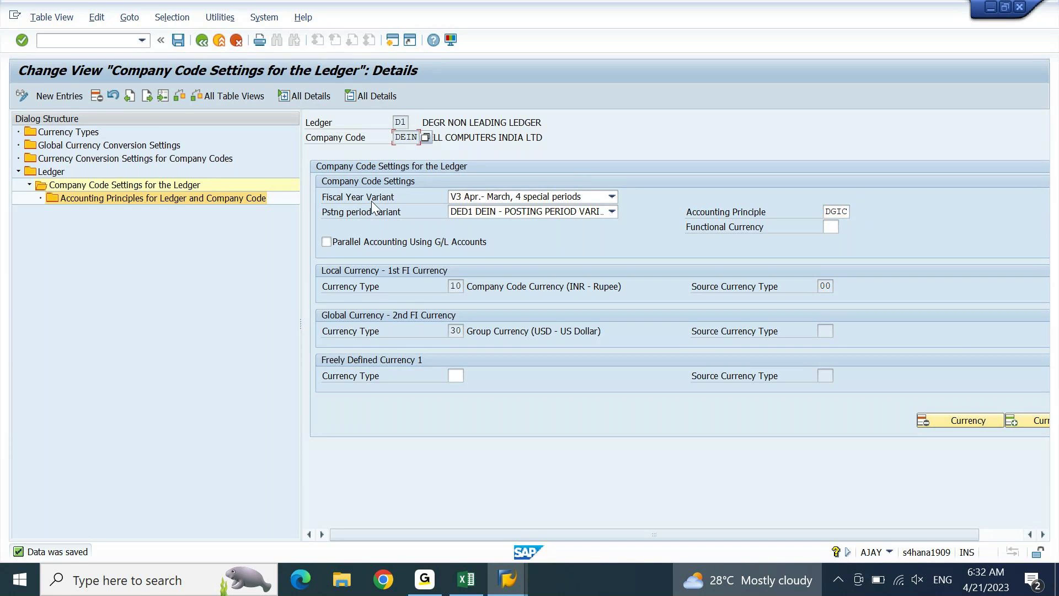
click(73, 103)
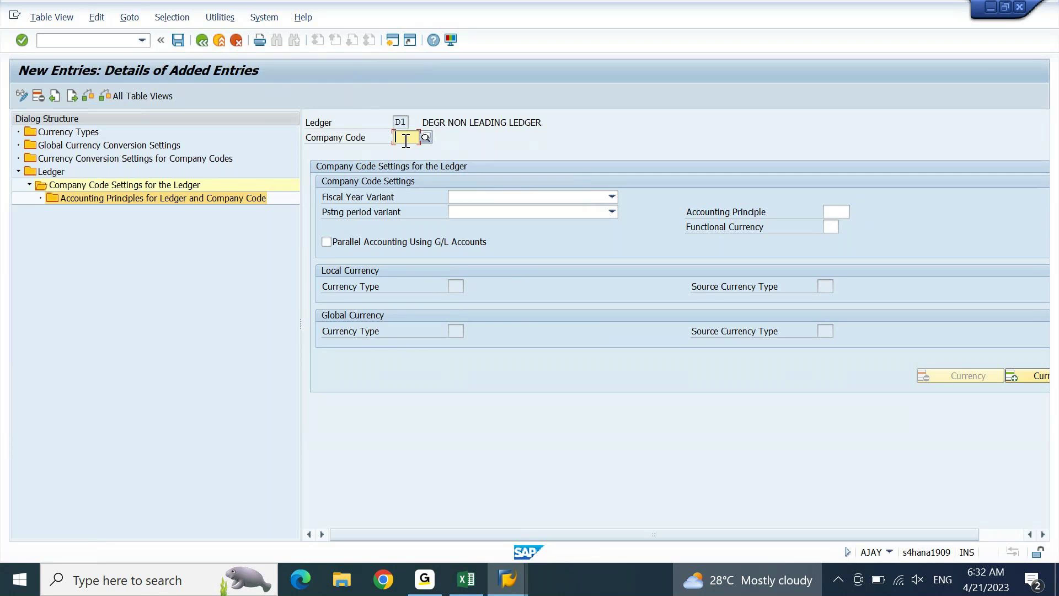
text(DEGS)
key(Return)
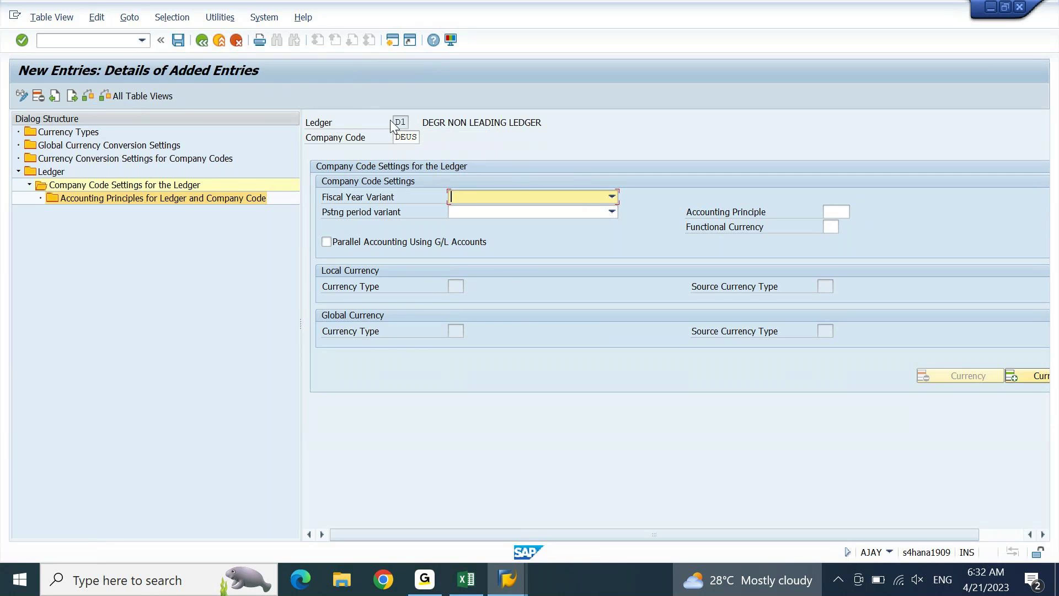
Set the DEUS entry's fiscal year variant to 28, posting period variant to 1120 and accounting principle to GAAP
drag(391, 125, 409, 121)
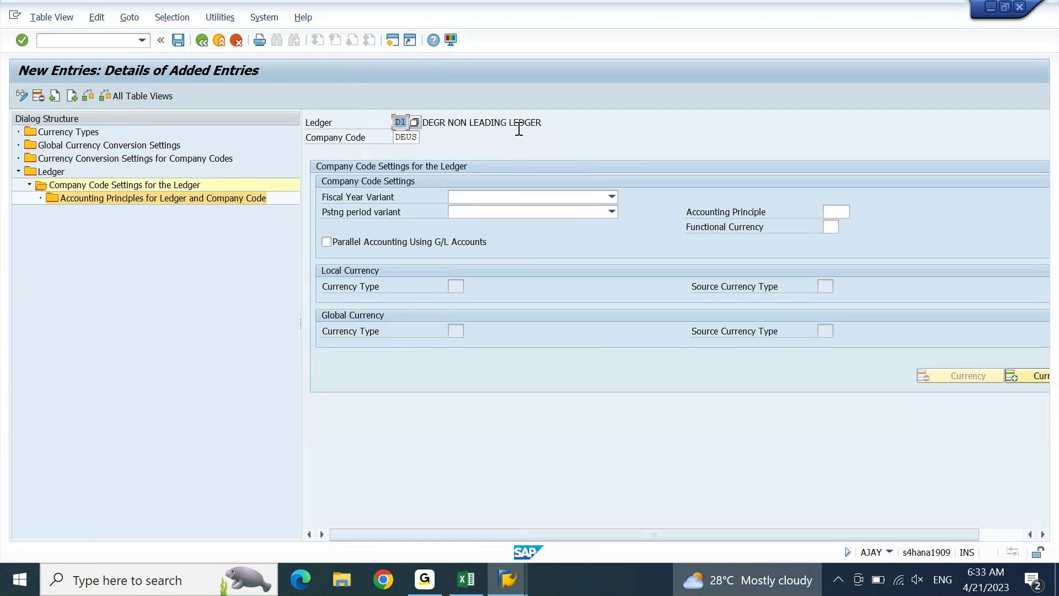
click(551, 119)
click(613, 197)
click(527, 269)
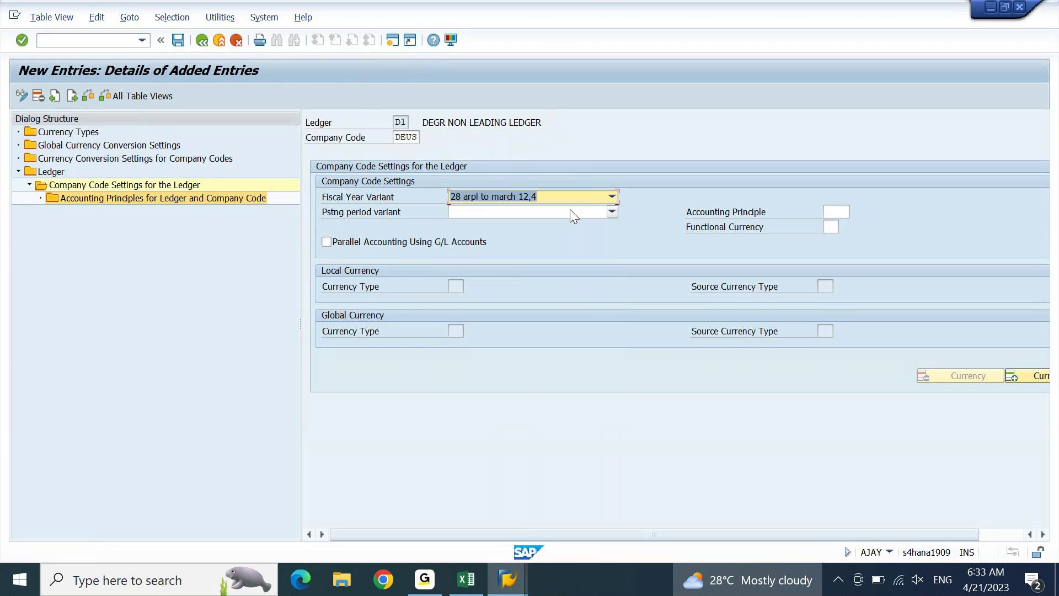
click(571, 212)
click(511, 289)
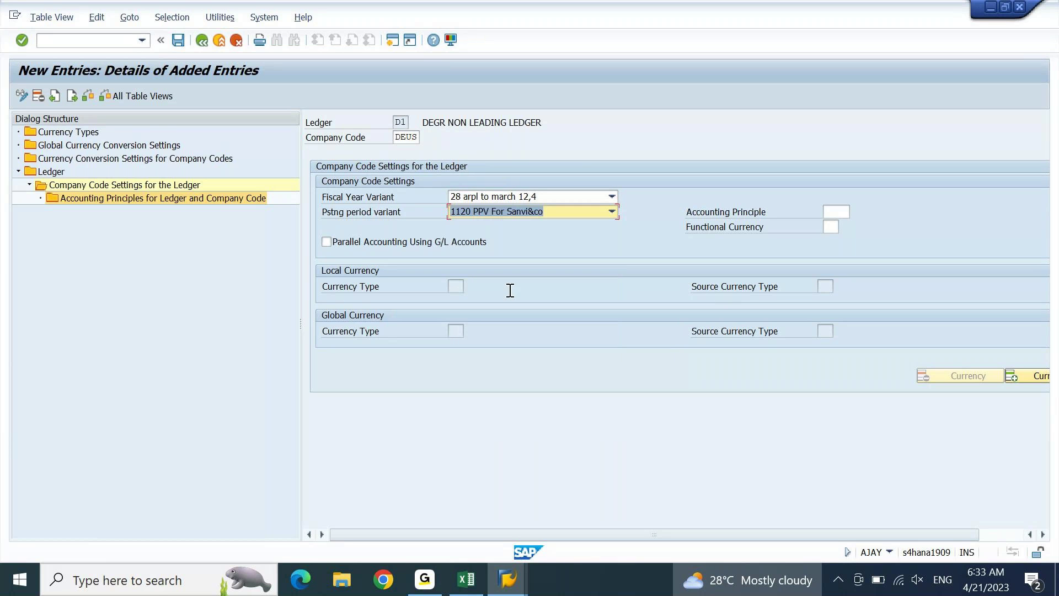
click(845, 210)
text(GAAP)
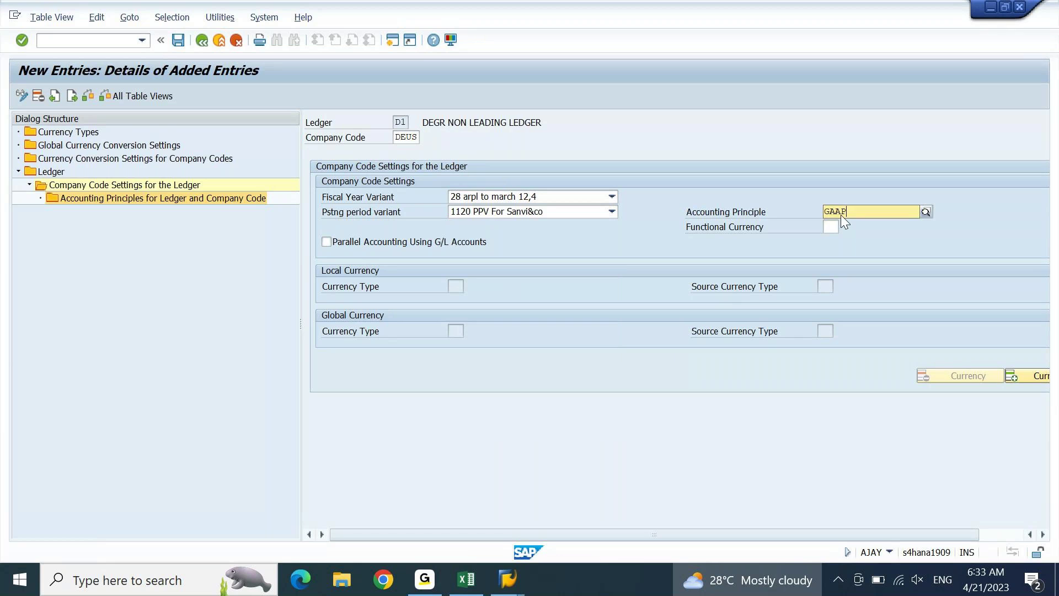
key(Tab)
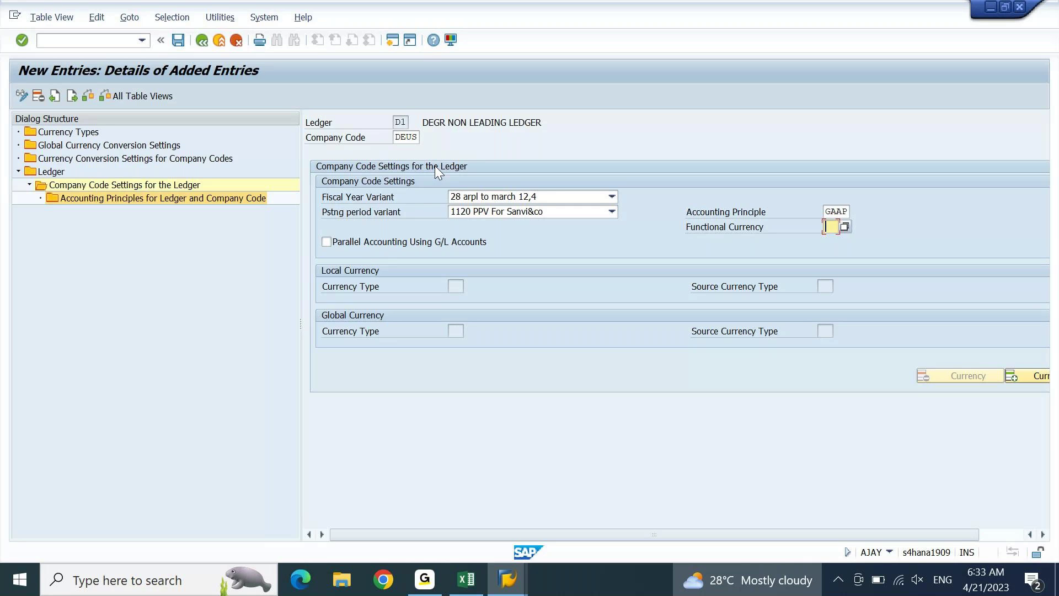
Exit ledger maintenance, acknowledging the consistency messages and the save prompt, and restart transaction FINSC_LEDGER
double_click(401, 122)
click(483, 126)
click(204, 45)
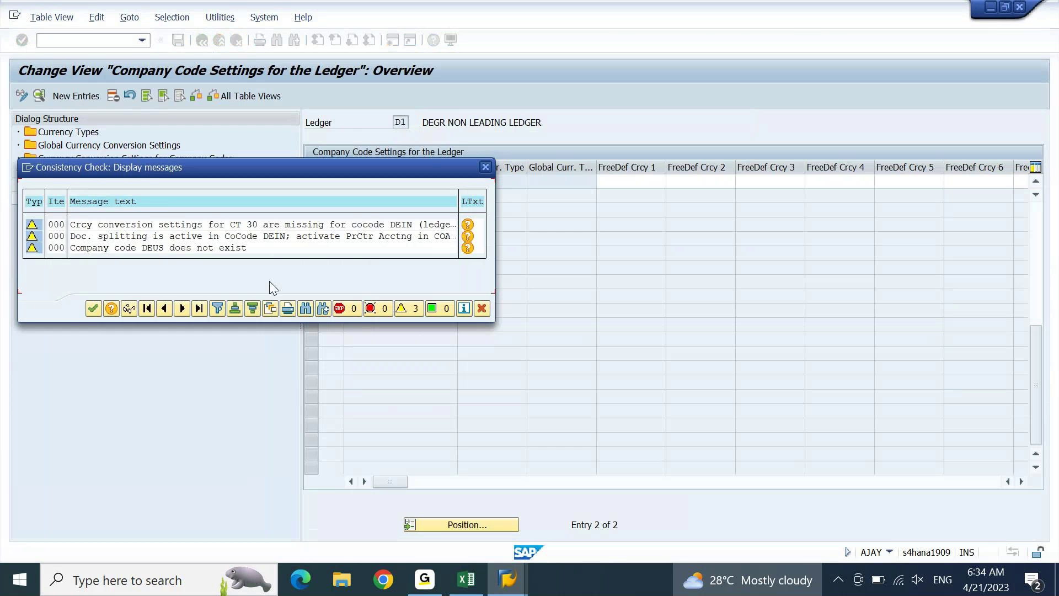
key(Return)
key(F3)
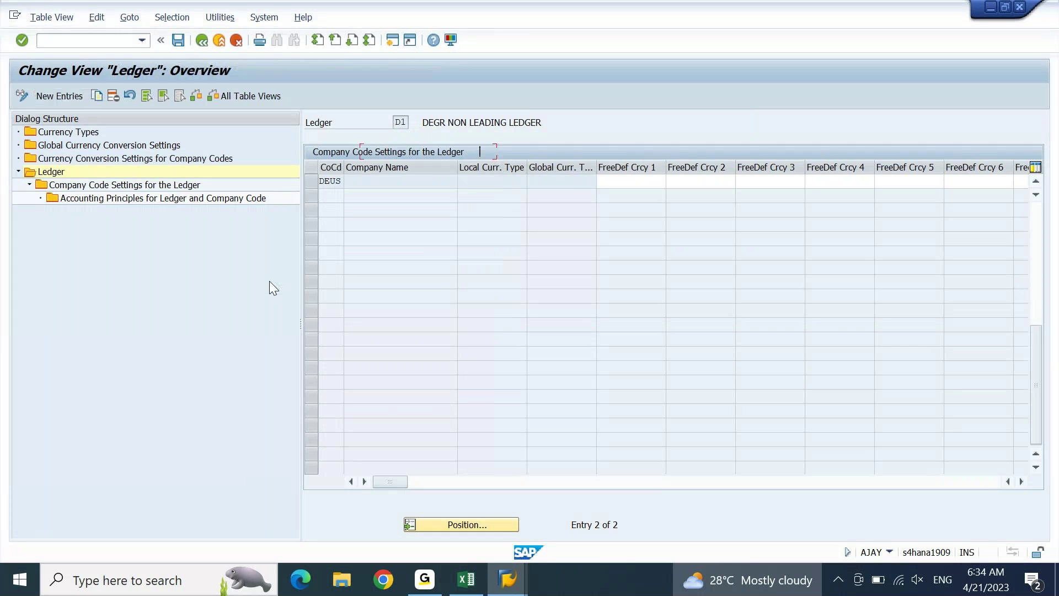
key(F3)
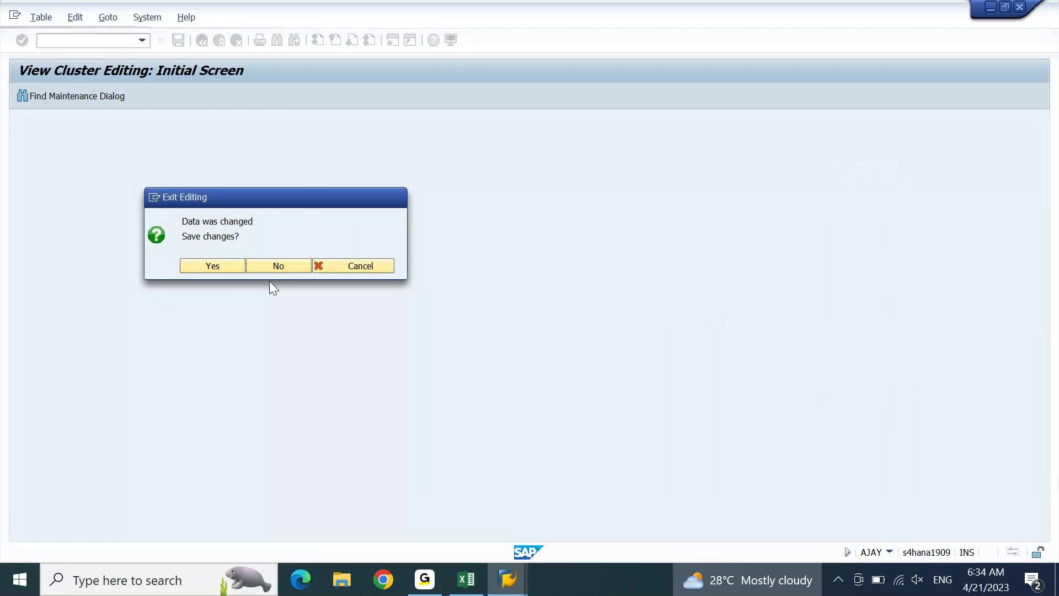
key(Return)
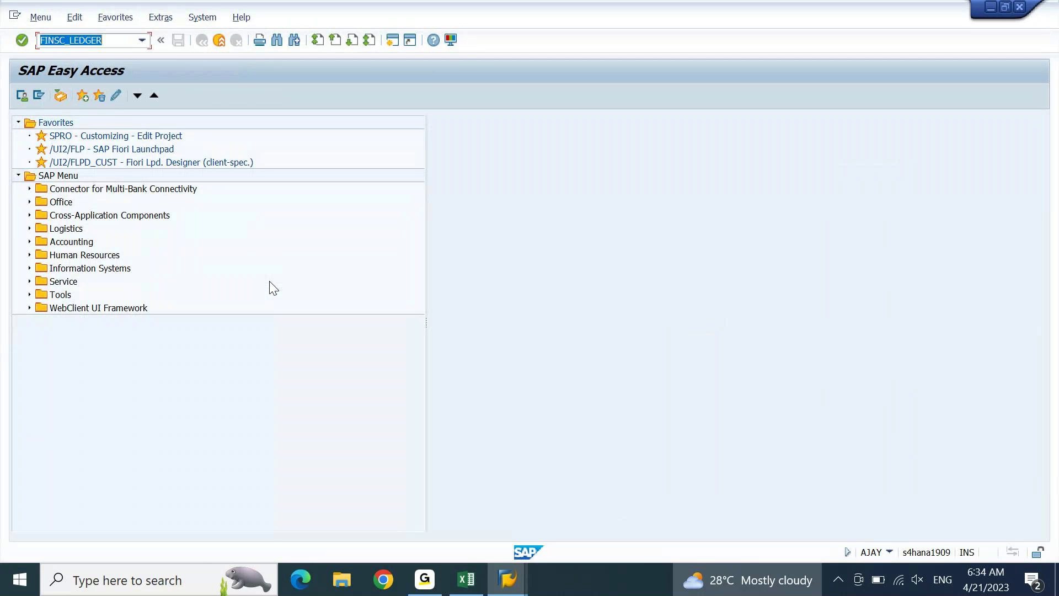
key(Return)
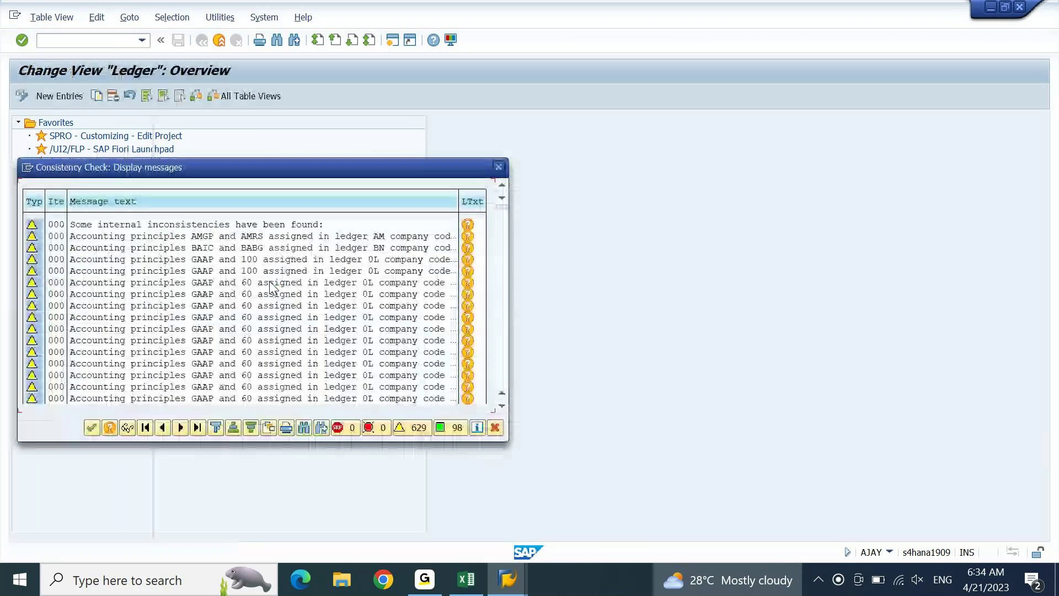
Acknowledge the consistency messages and review the company code settings of leading ledger 0L, including the fiscal year and posting variants
key(Return)
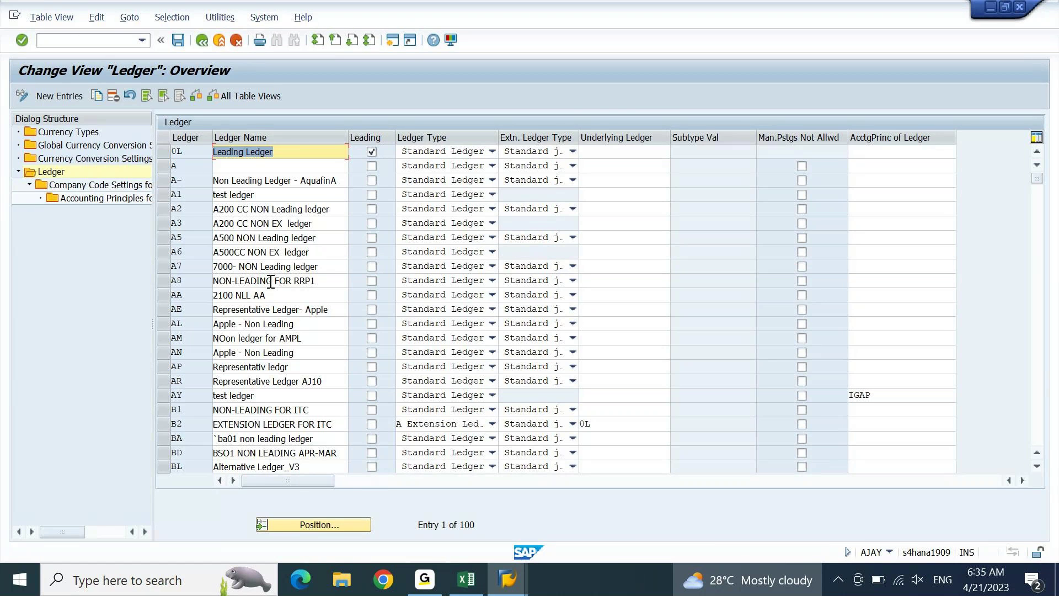
click(164, 151)
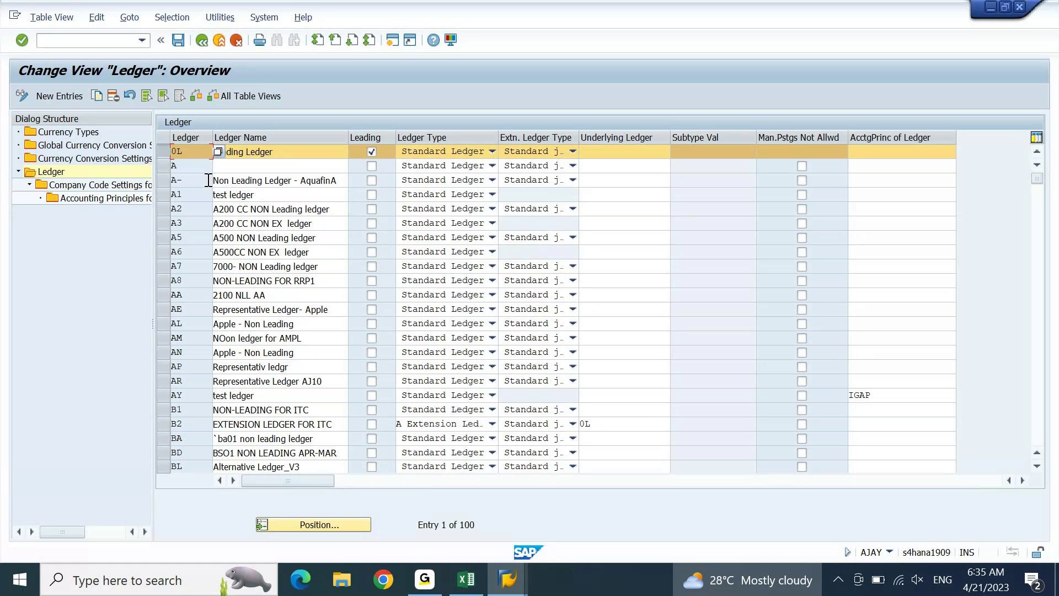
click(101, 187)
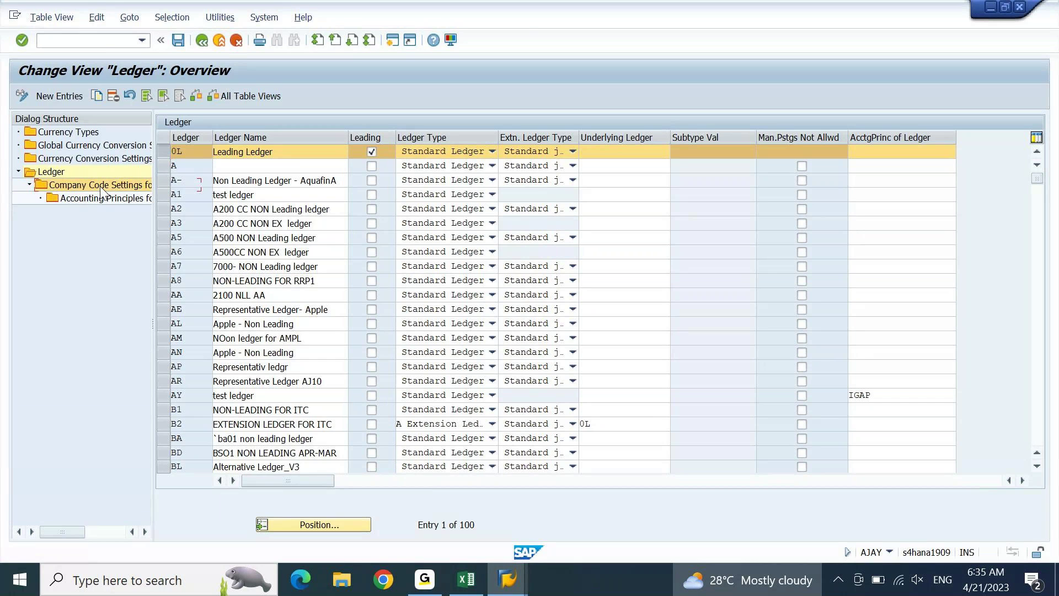
double_click(101, 187)
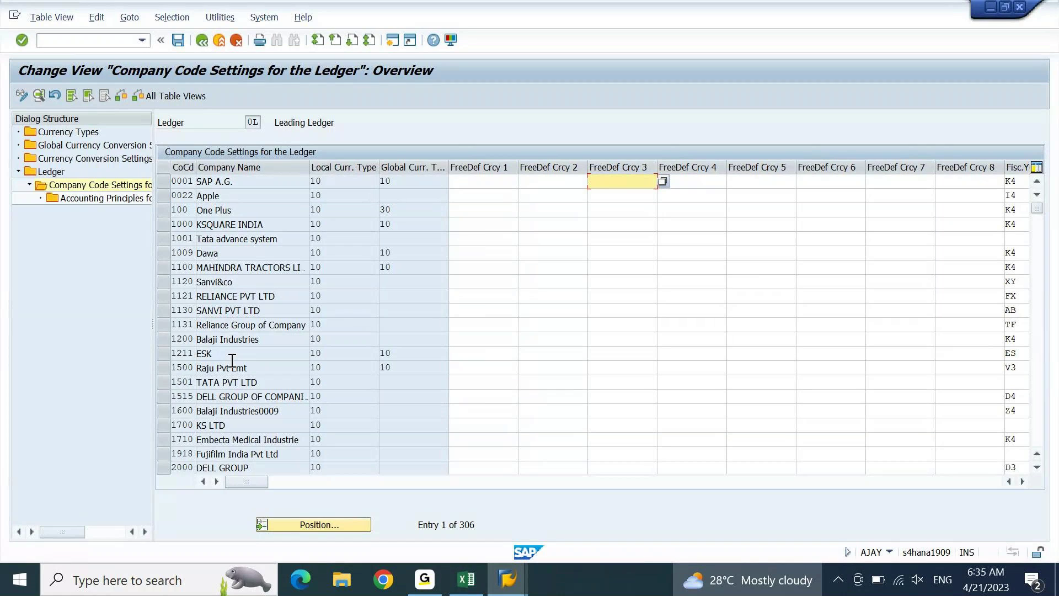
drag(168, 184, 163, 235)
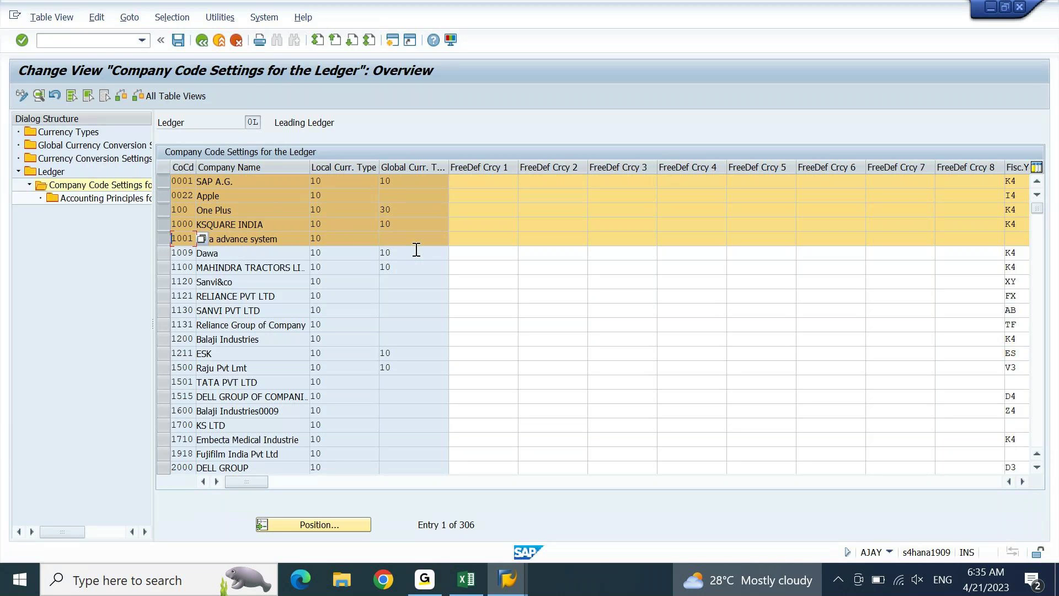
click(1022, 481)
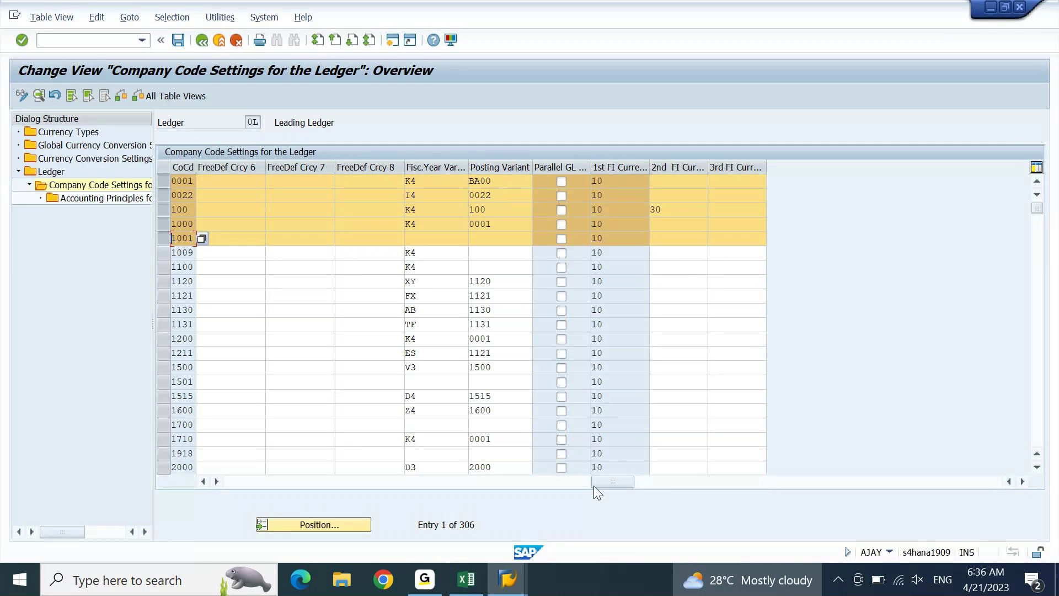
drag(617, 479, 313, 472)
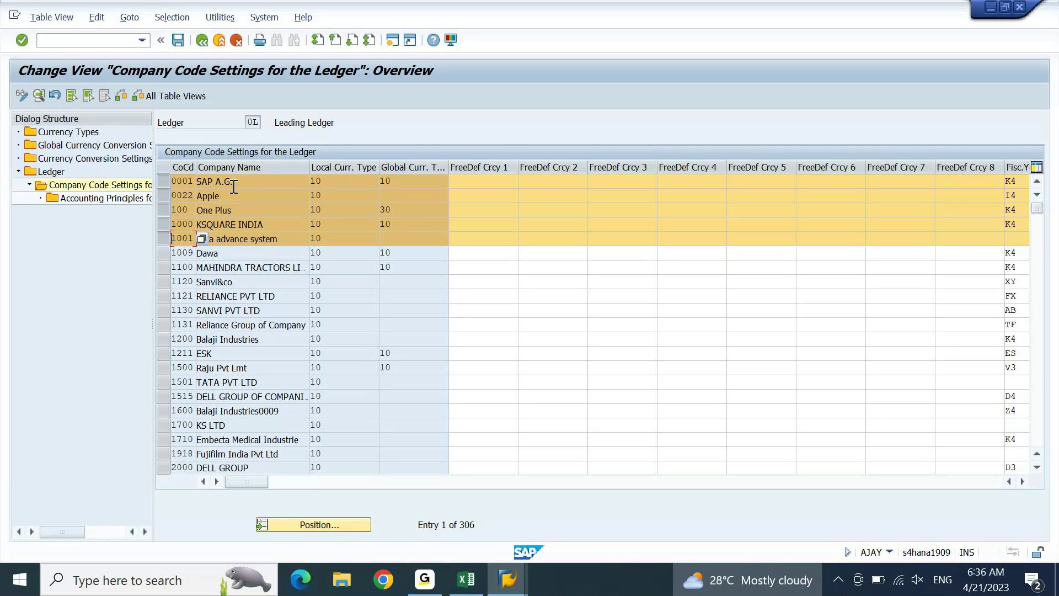
Display ledger D1's company code settings for DEIN and widen the dialog structure to show the full node names
click(204, 46)
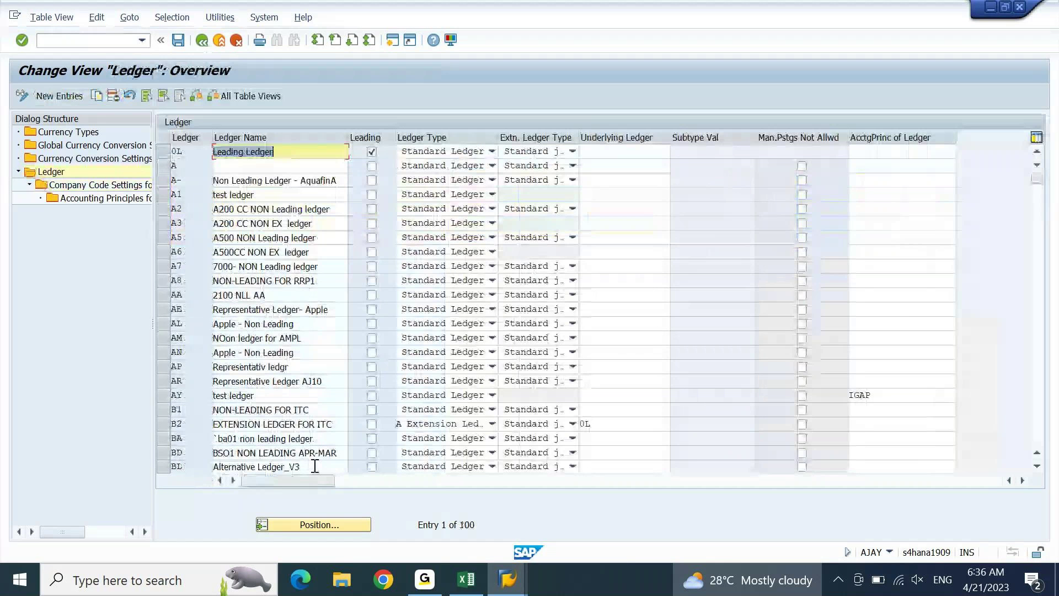
scroll(225, 319, down, 7)
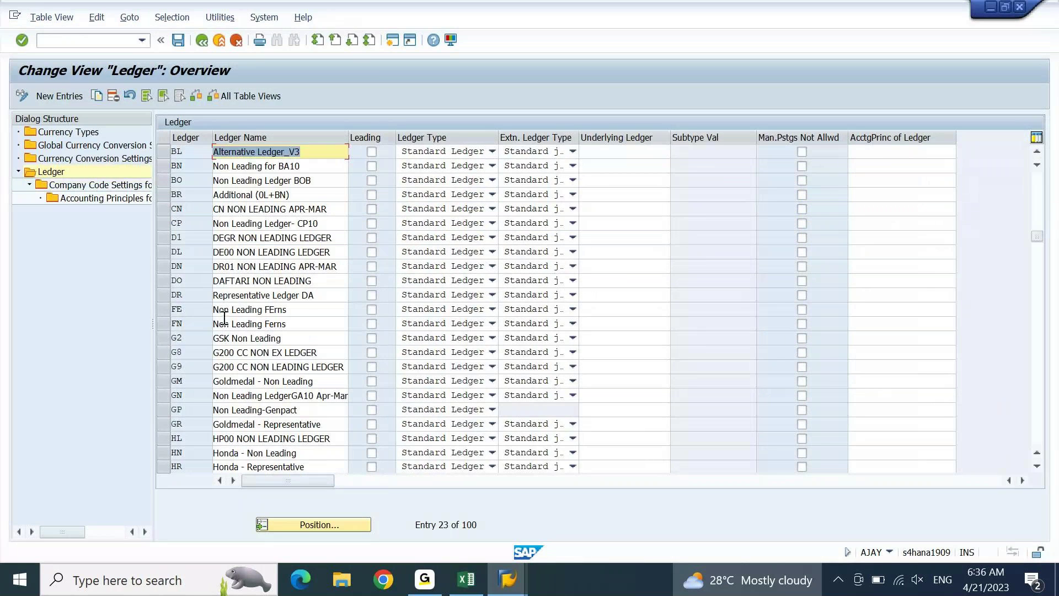
click(168, 241)
double_click(93, 188)
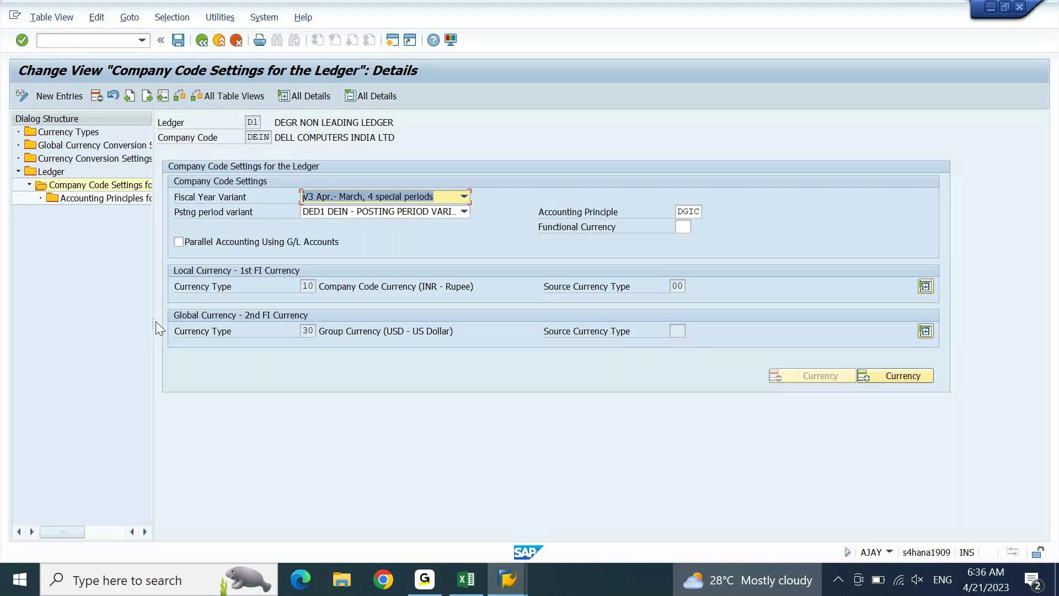
drag(152, 322, 298, 309)
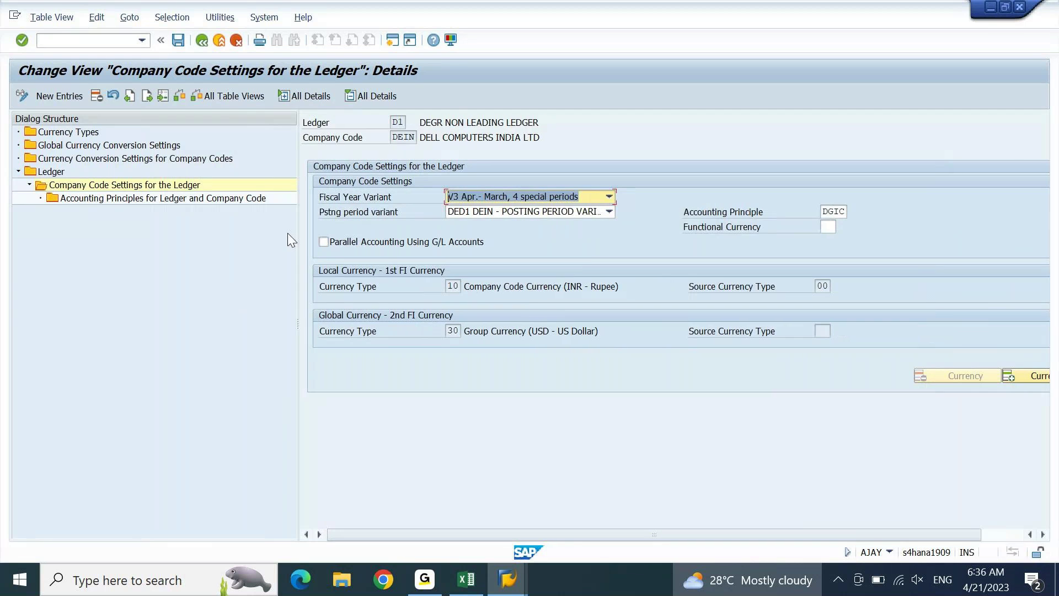
click(202, 44)
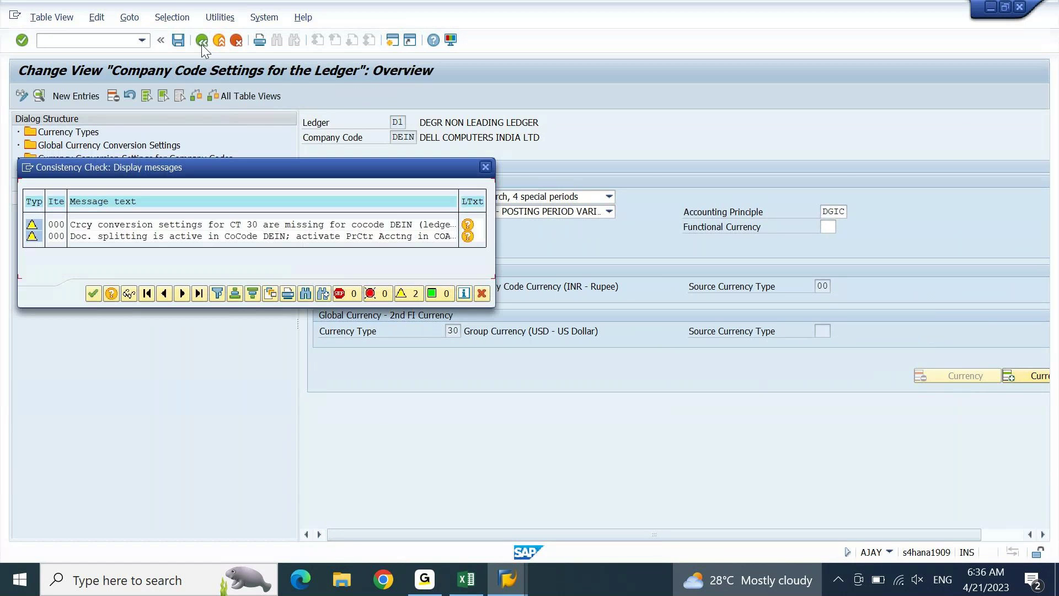
key(Return)
Switch to the Excel notes and enter "Fiscal Year Assignment" in cell A1712, below Non Leading Ledger
click(466, 579)
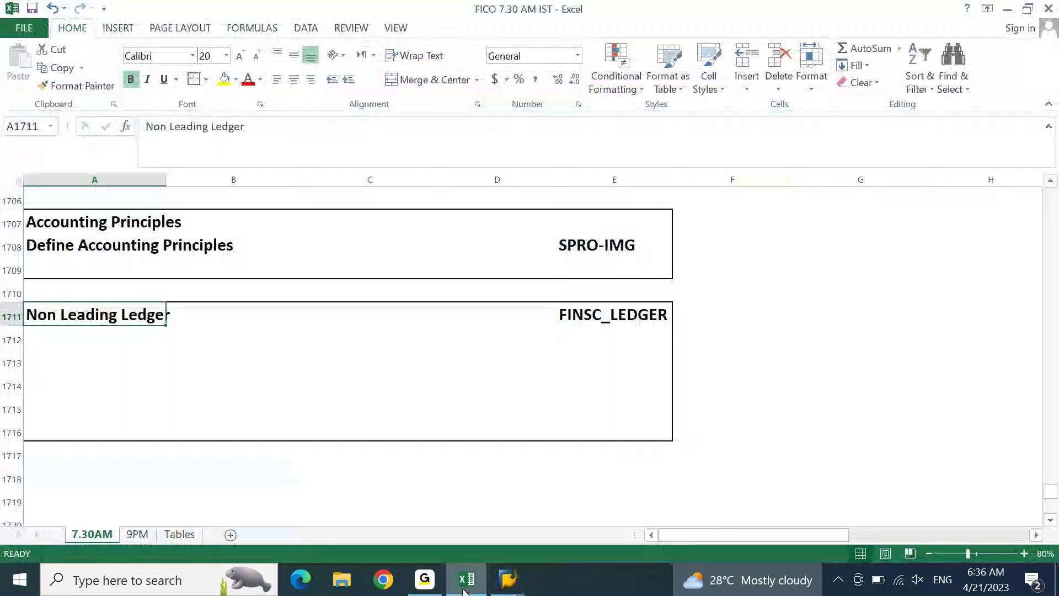
key(Down)
key(Down)
key(Down)
key(Down)
key(Down)
key(Up)
key(Up)
key(Up)
key(Up)
key(Up)
key(Down)
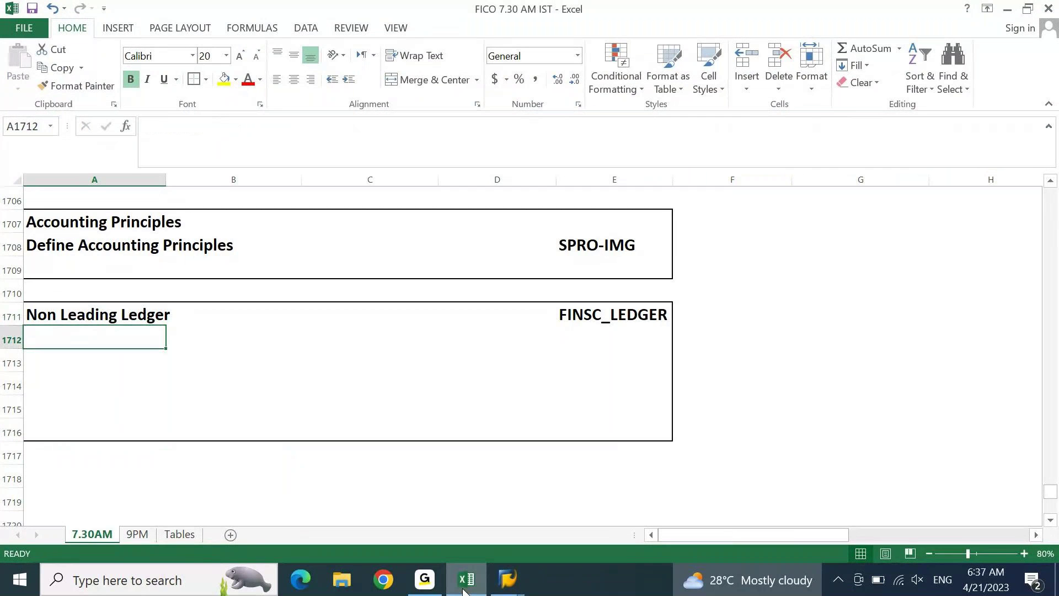
text(Fica)
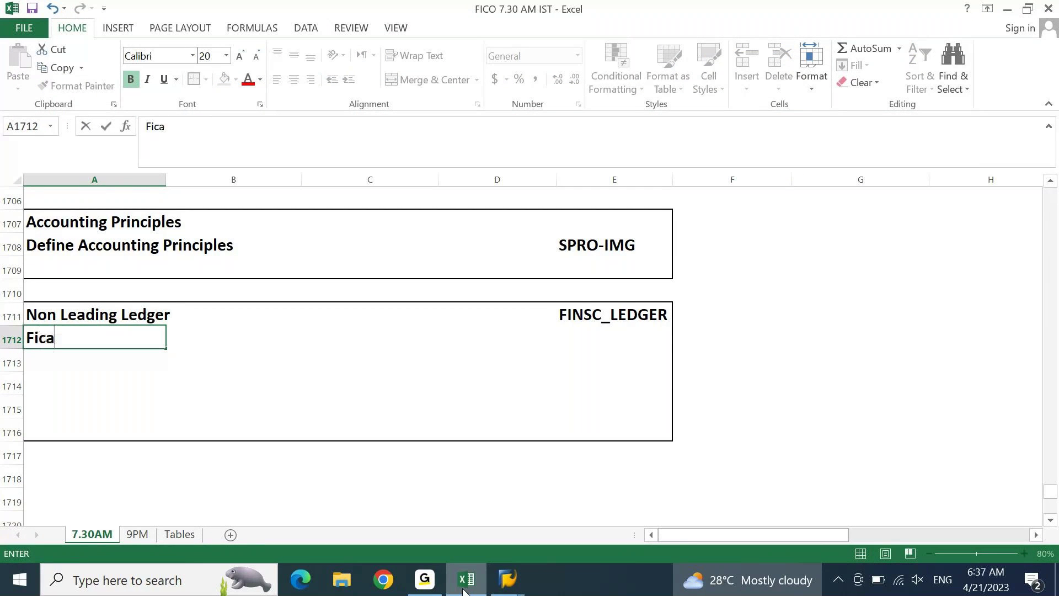
key(BackSpace)
key(BackSpace)
text(scaky)
key(BackSpace)
key(BackSpace)
text(l Year Assignment)
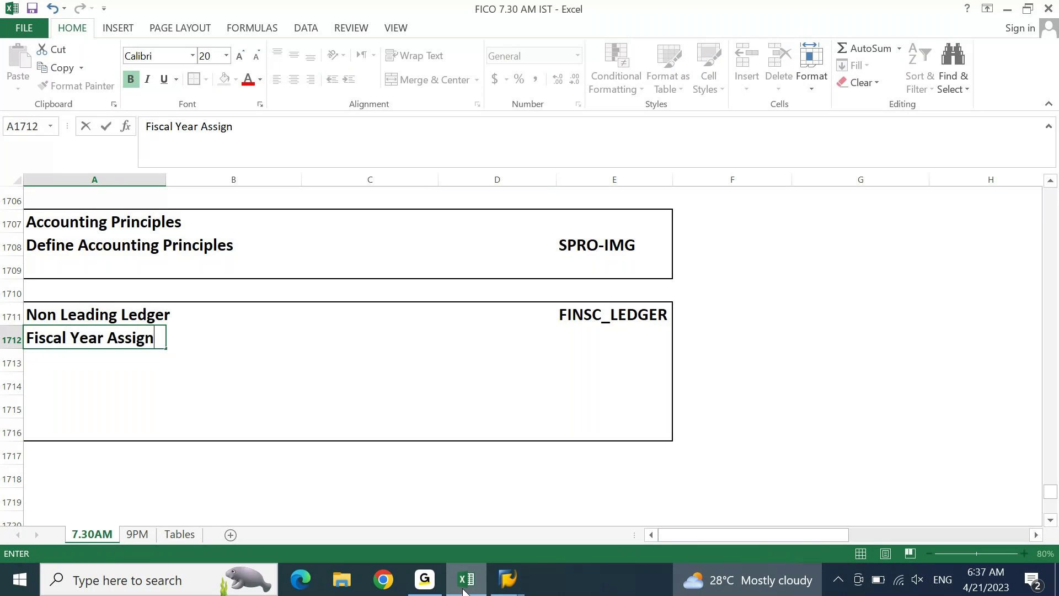
Enter "Posting Period Assignment" in cell A1713 and "Group Currency Assignment" in cell A1714
text(Posting Pe)
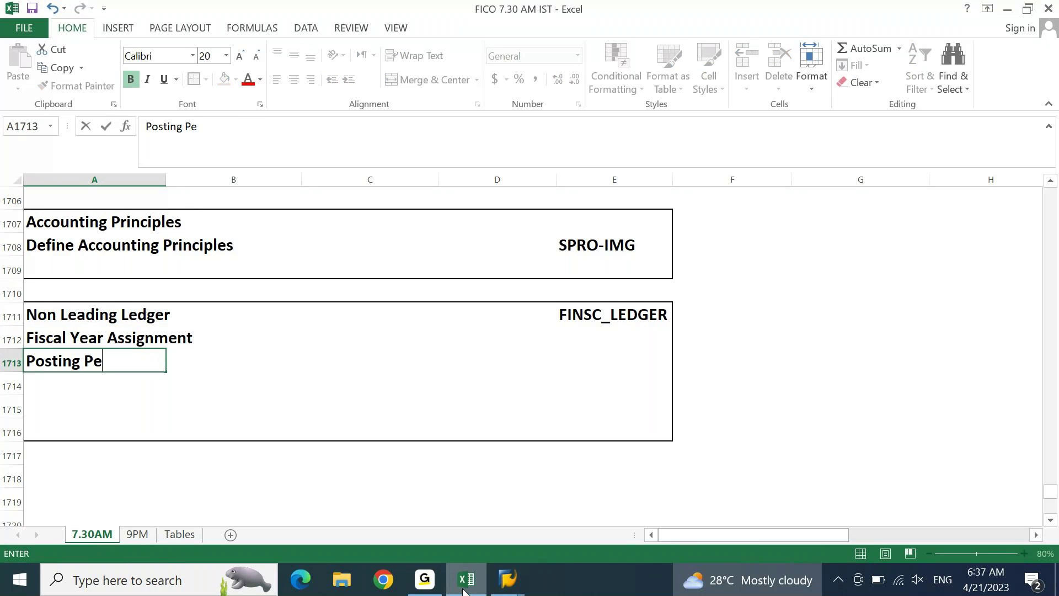
text(riof)
key(BackSpace)
text(d Assignment)
key(Return)
text(Group CUrrency Assignment)
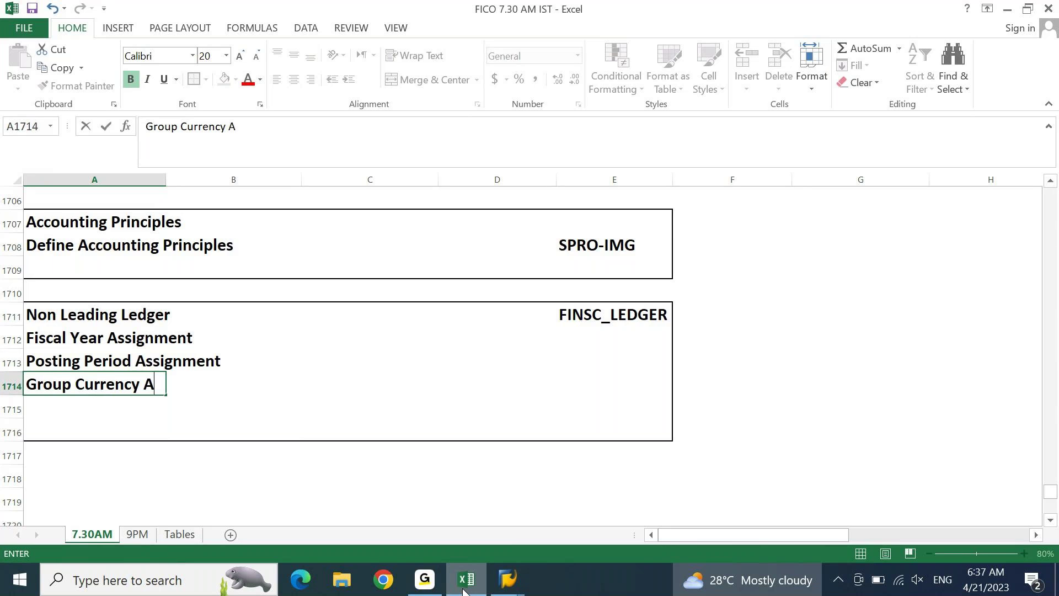
key(ctrl+Return)
Enter "Additional currency assignment" in cell A1715
key(Down)
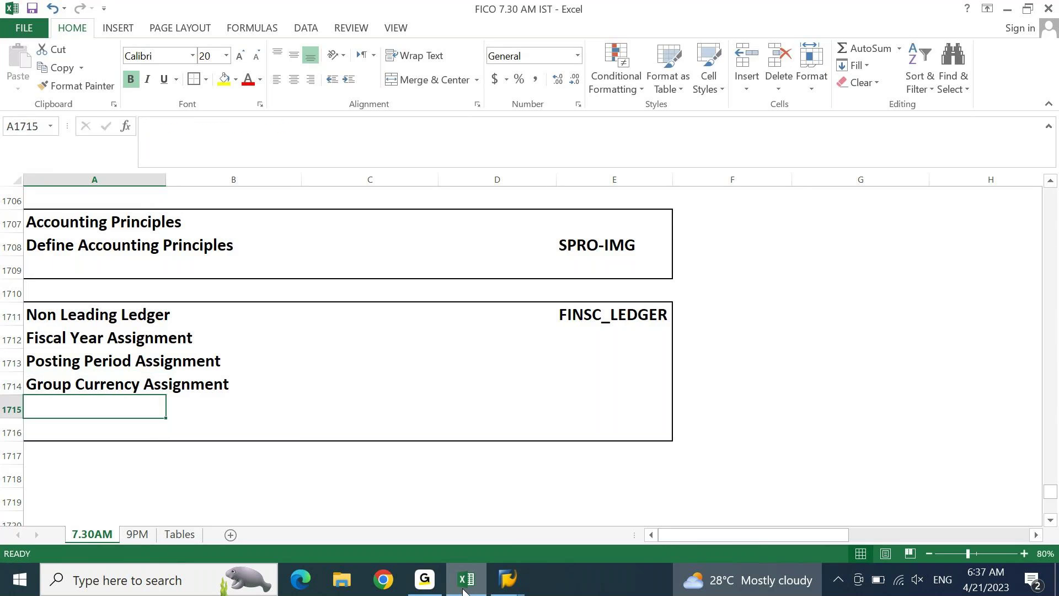
text(Addu)
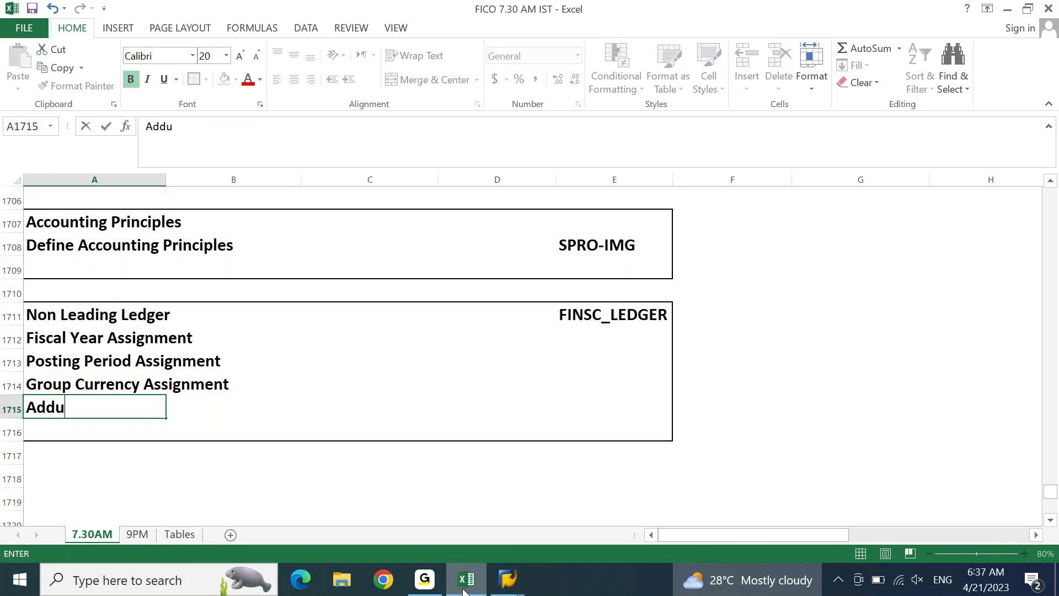
key(BackSpace)
text(itional ci)
key(BackSpace)
text(u)
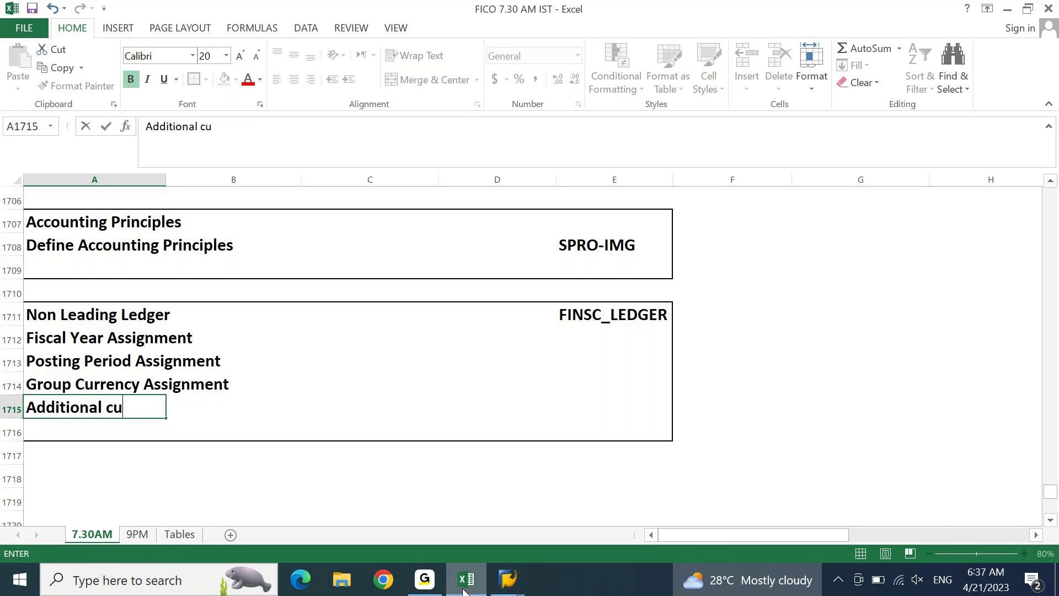
text(rrem)
key(BackSpace)
text(ncy assignment)
key(Return)
Enter "Accounting Principle assignment" in cell A1716
text(Acco)
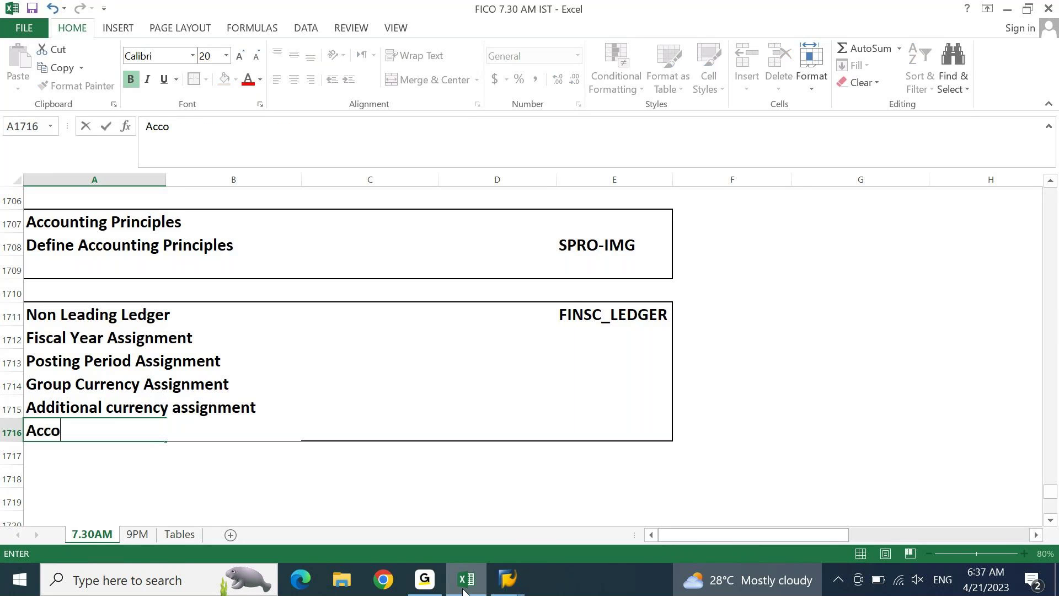
text(unting Prin)
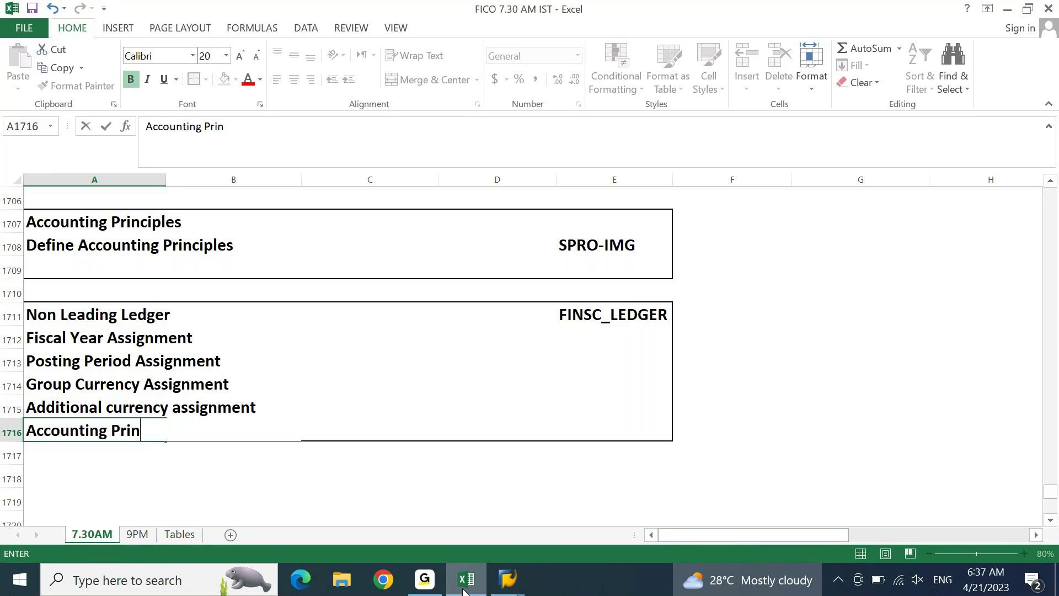
text(ciple as)
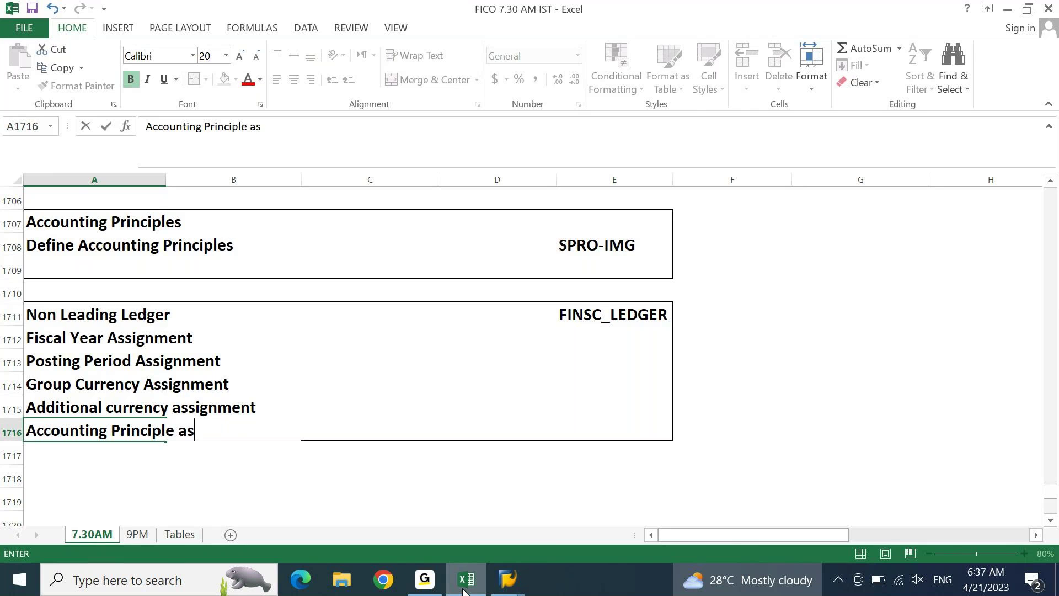
text(signment)
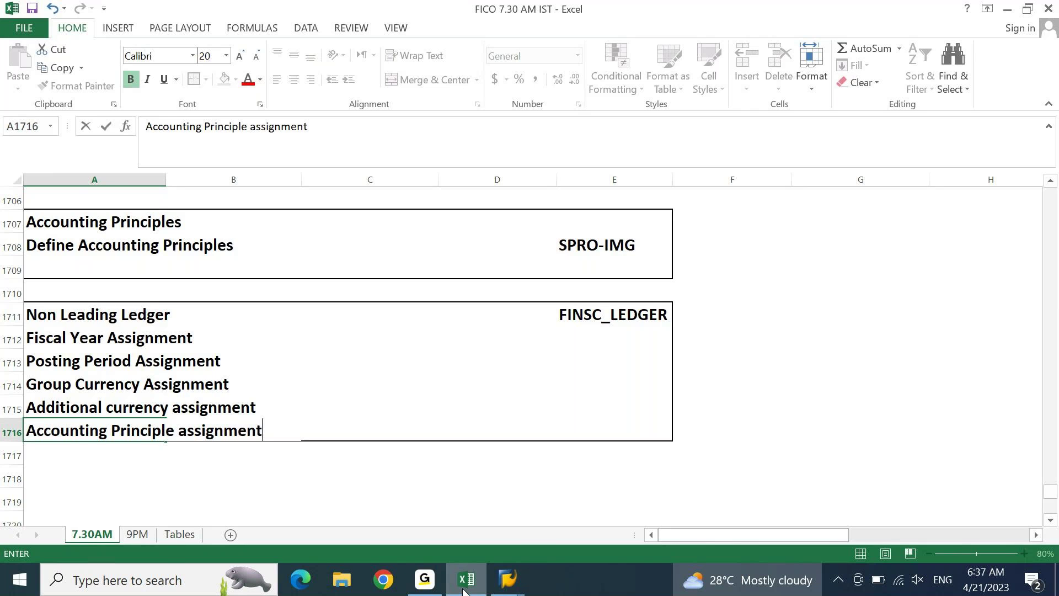
key(Return)
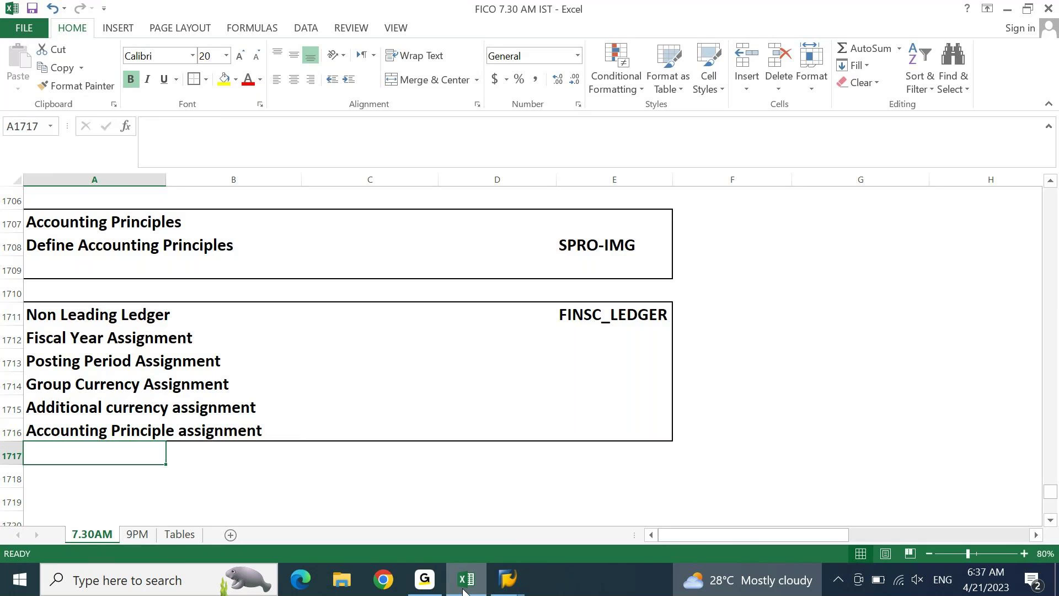
Switch back to SAP, acknowledge the consistency messages and check the variant fields in DEIN's settings for ledger D1
click(503, 574)
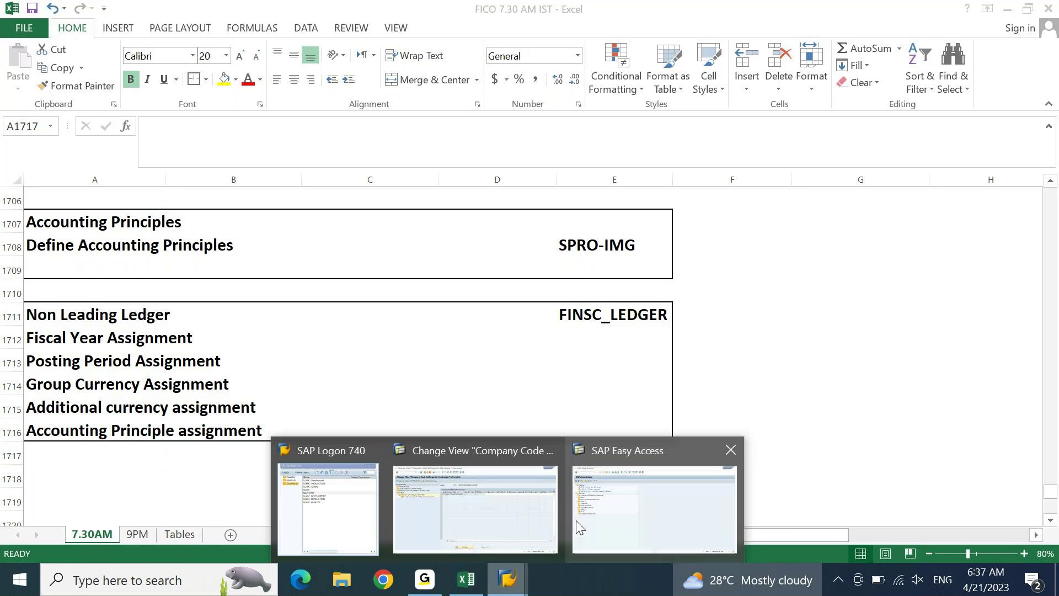
click(521, 520)
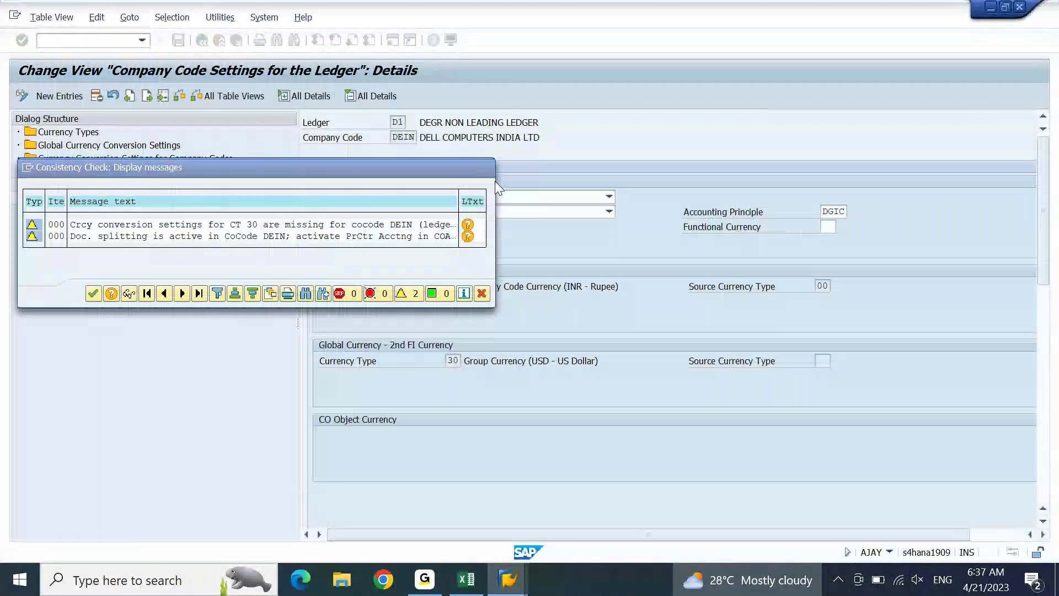
key(Return)
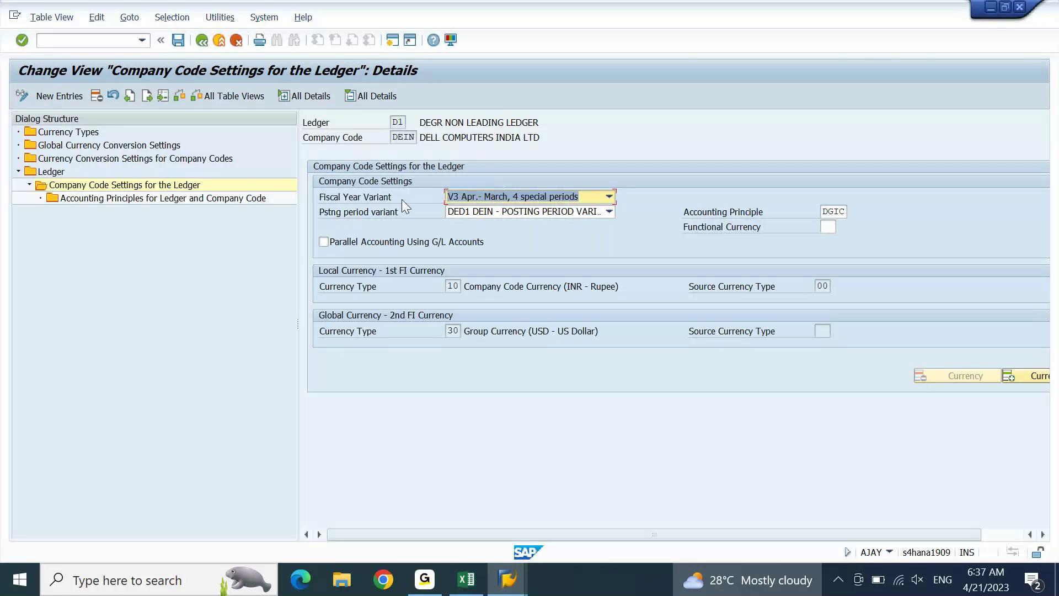
click(402, 199)
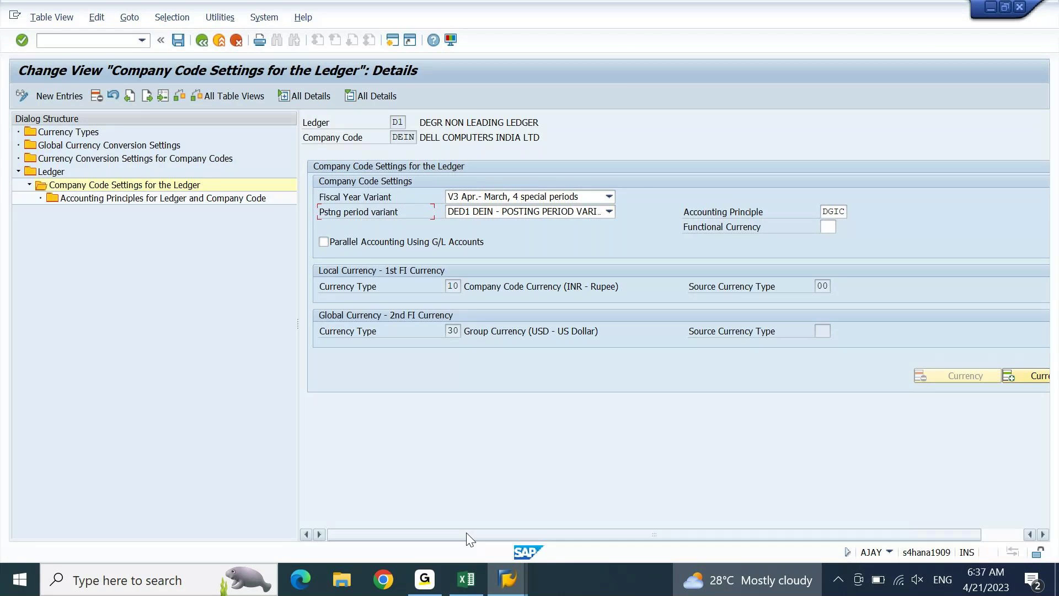
Return to the Excel notes and go through the five assignment entries in cells A1712 to A1716
click(466, 579)
click(120, 344)
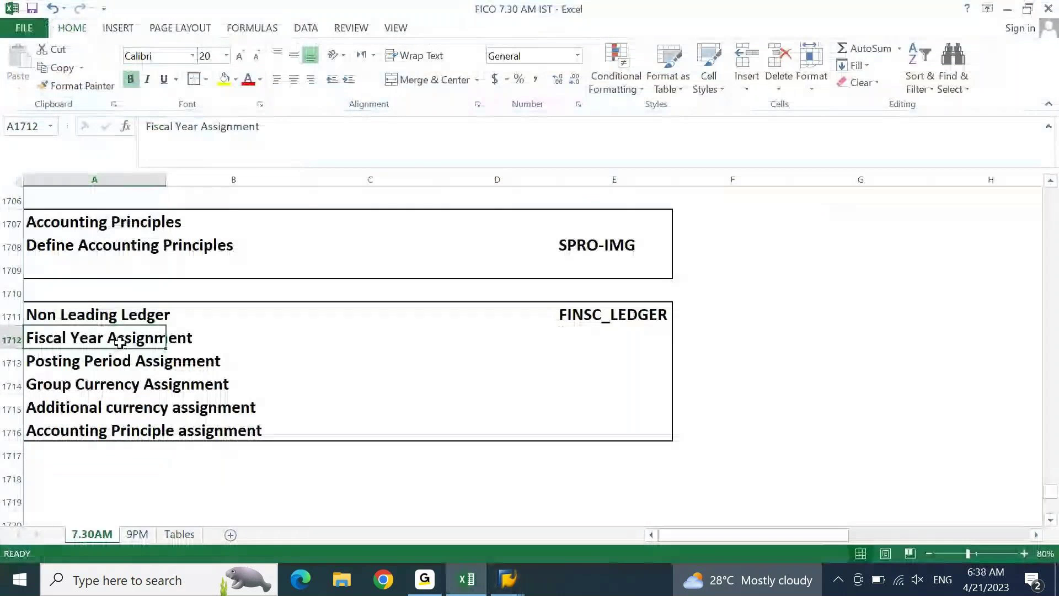
click(115, 361)
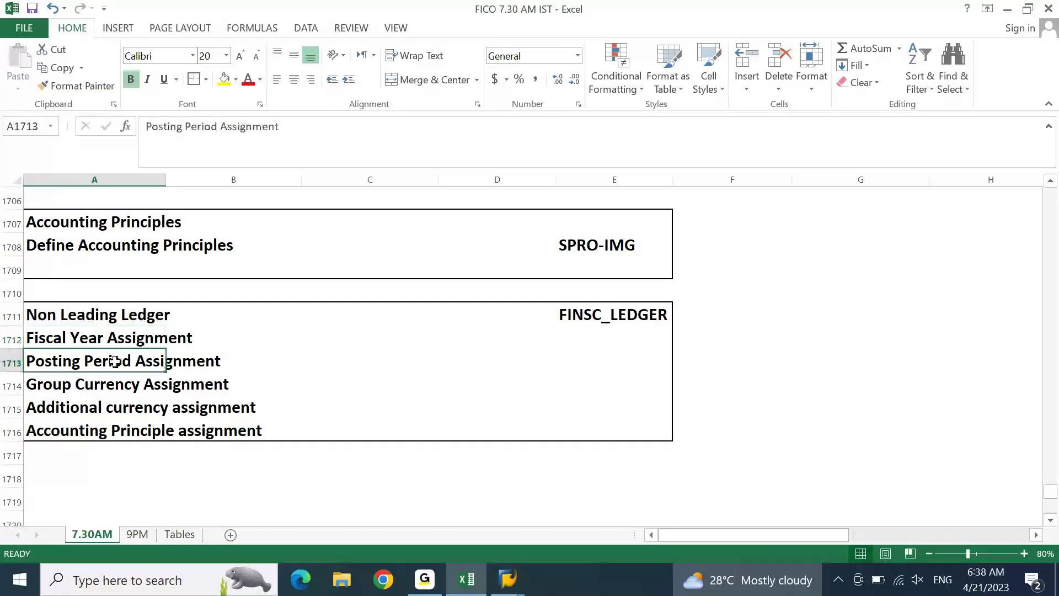
click(108, 386)
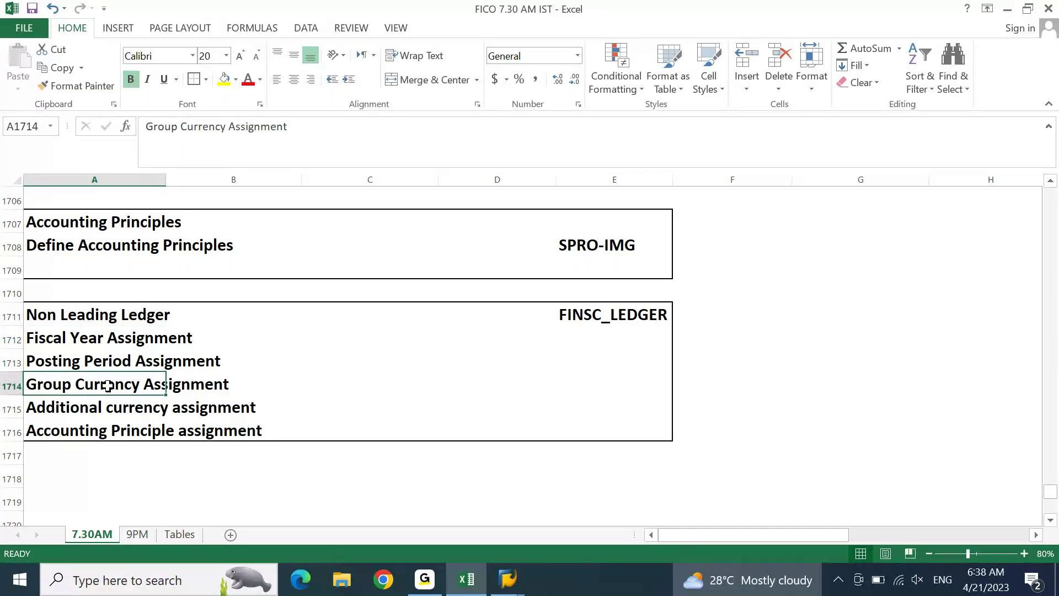
click(102, 407)
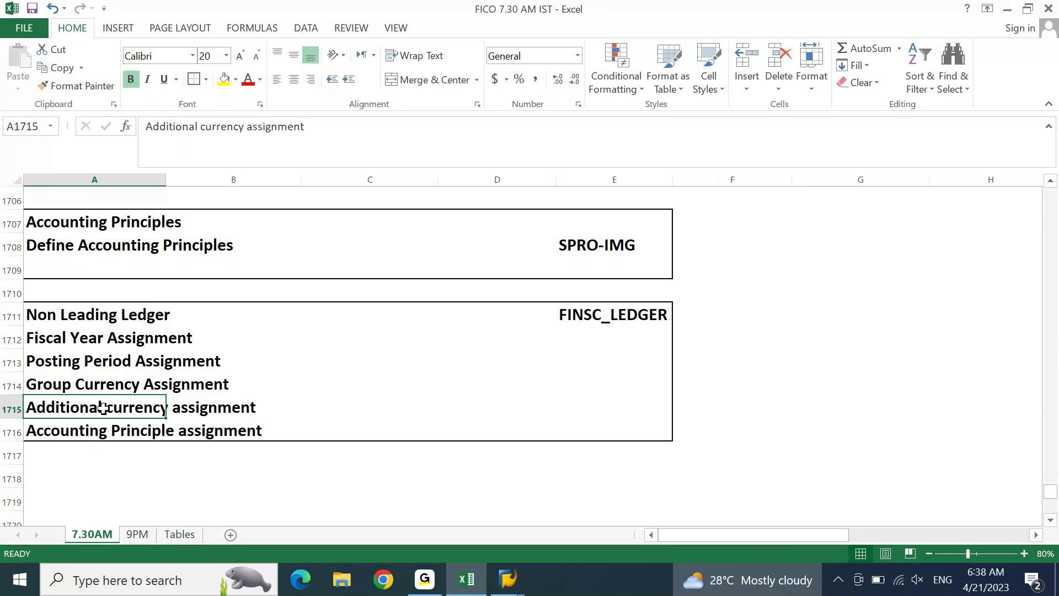
click(102, 425)
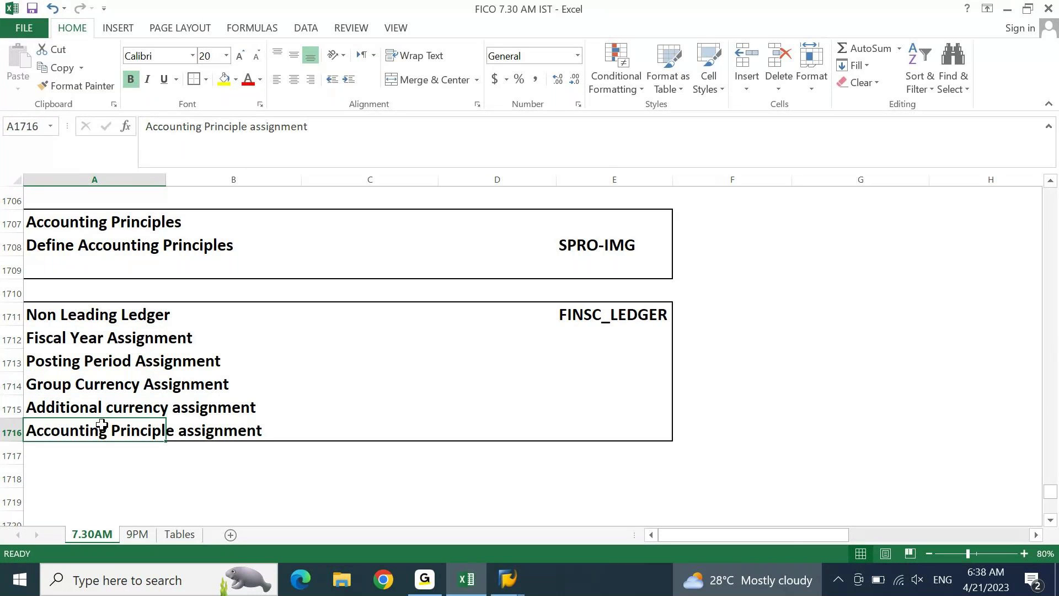
Switch to SAP and review the functional currency, company code and local currency fields in DEIN's settings for ledger D1
click(460, 579)
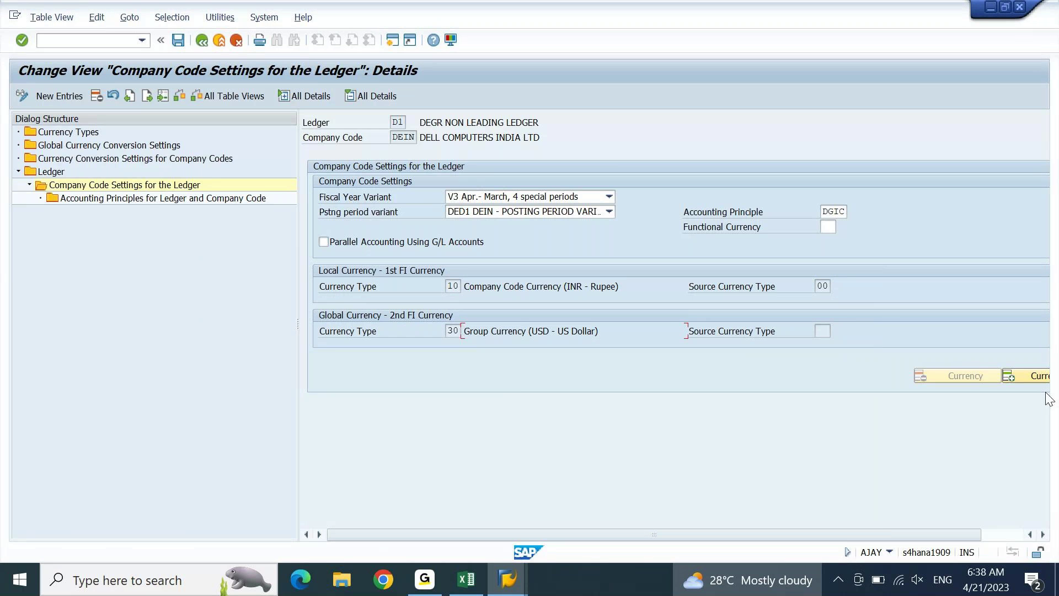
click(829, 225)
click(410, 140)
click(538, 140)
click(413, 138)
click(453, 287)
double_click(448, 286)
drag(505, 286, 581, 287)
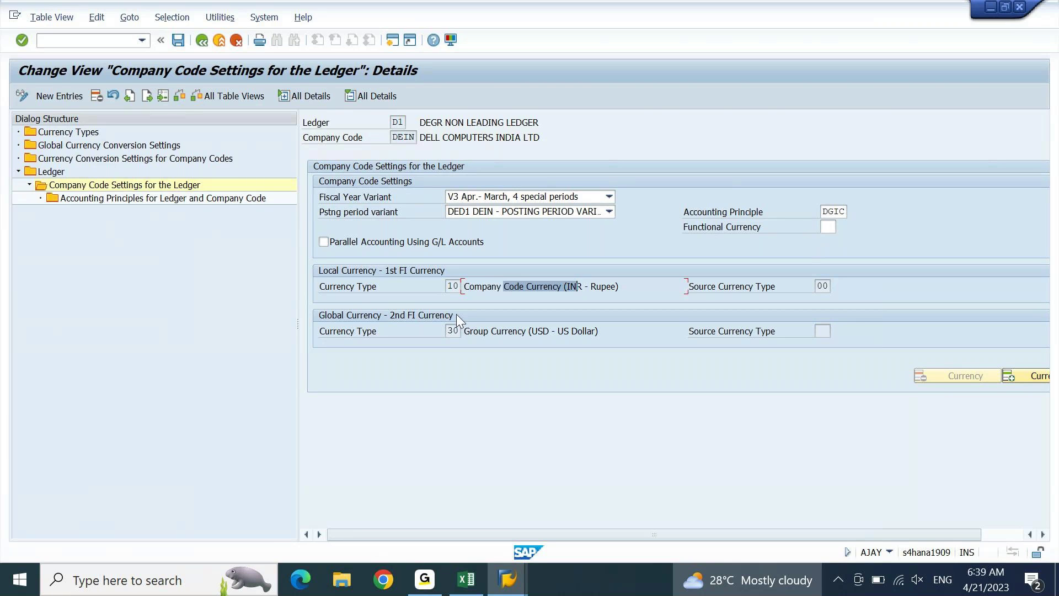
click(458, 292)
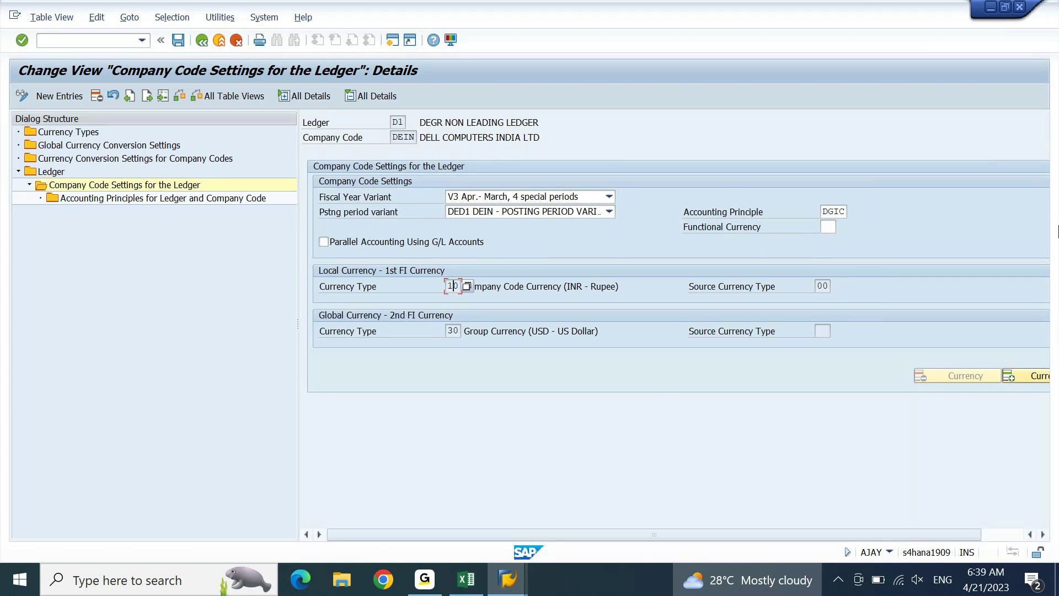
Switch to the Excel notes and enter "Currency Conversion Settings" in cell A1718
click(467, 580)
key(Down)
key(Down)
key(Down)
key(Down)
key(Down)
key(Down)
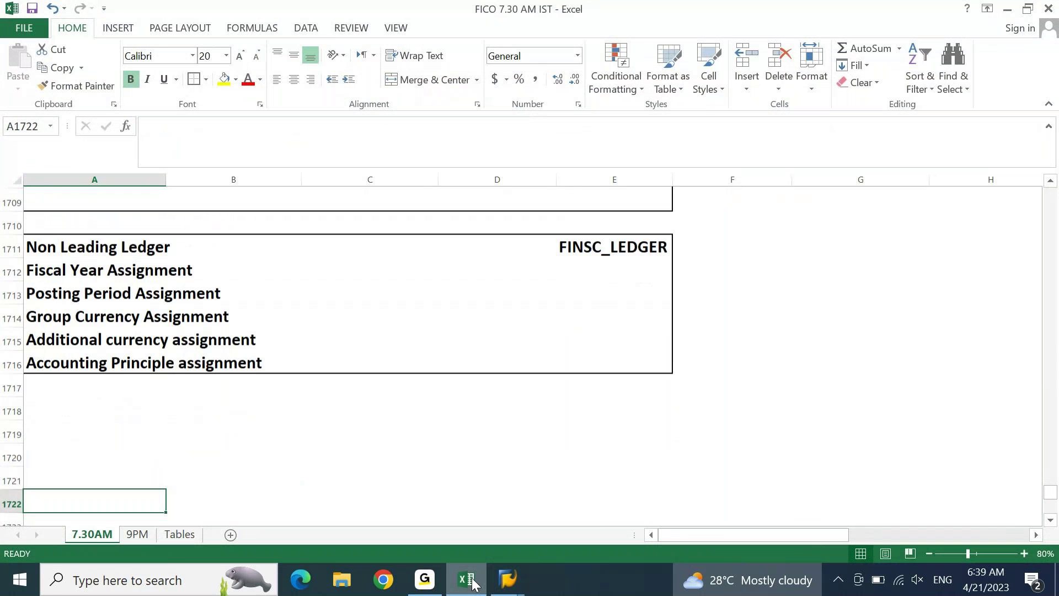
key(Up)
key(Up)
key(Up)
key(Up)
text(CUr)
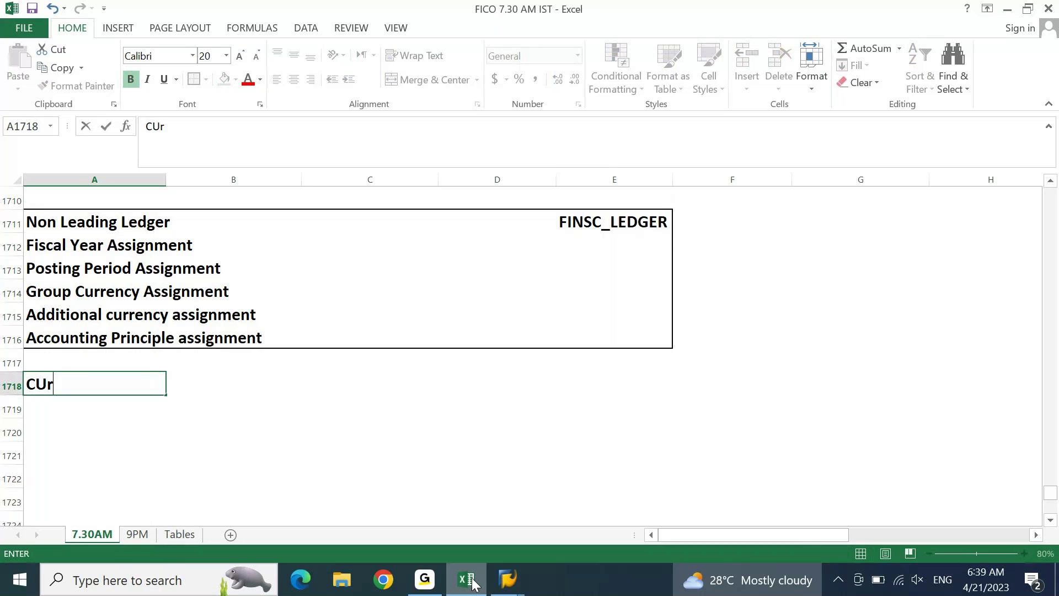
text(rency COn)
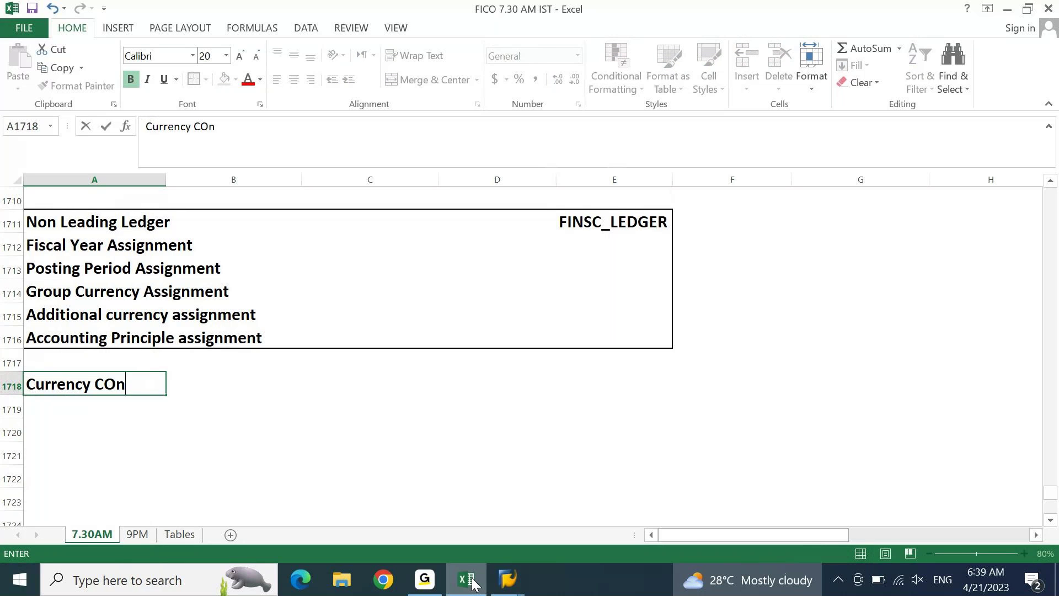
text(version Set)
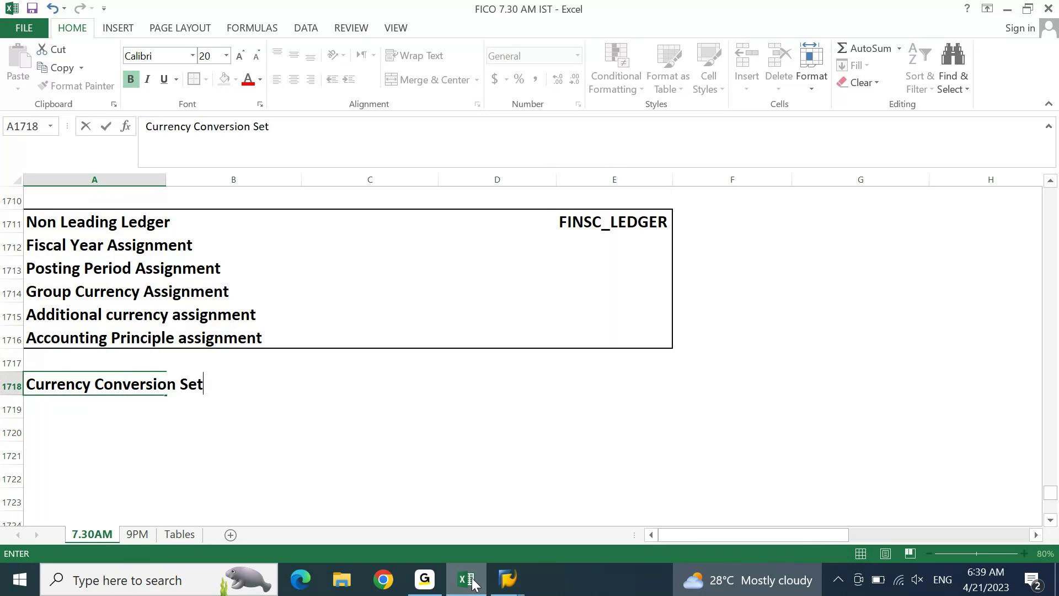
text(tings)
key(ctrl+Return)
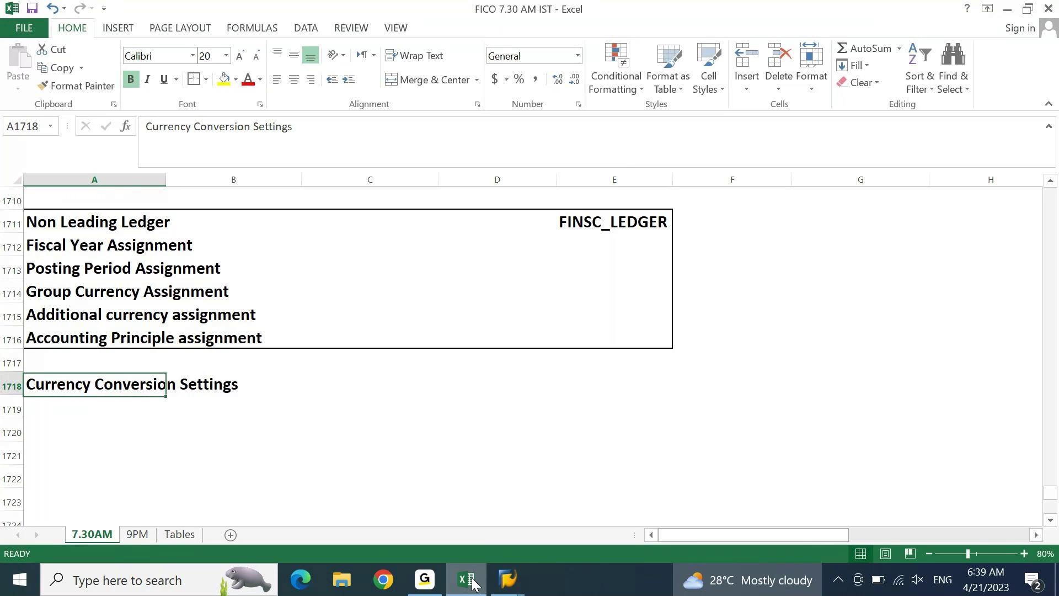
Put an outside border around the range A1718:E1721
key(shift+Right)
key(shift+Right)
key(shift+Right)
key(shift+Right)
key(shift+Down)
key(shift+Down)
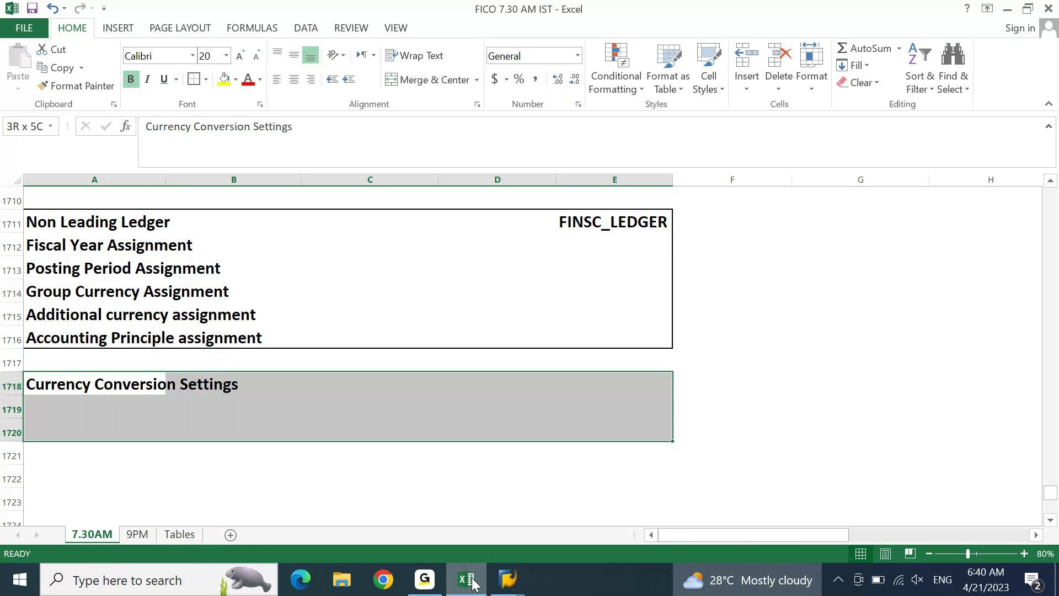
key(shift+Down)
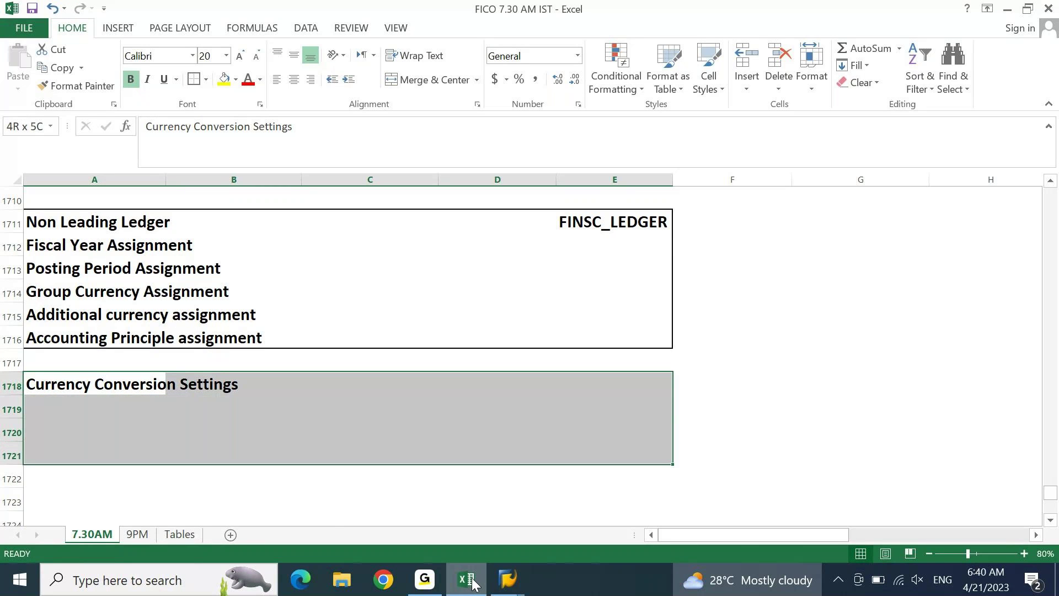
click(193, 80)
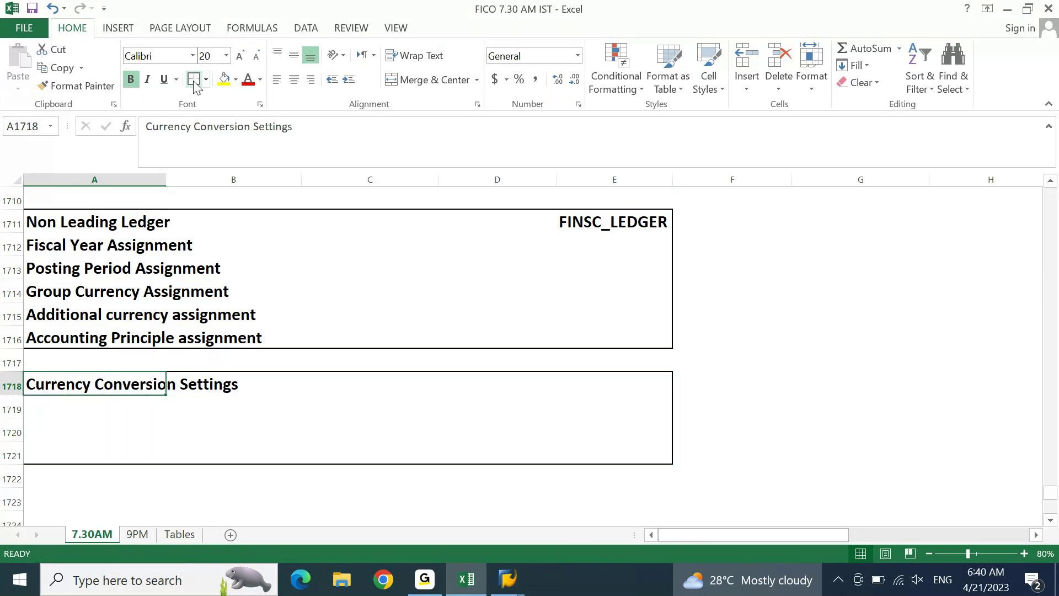
Return to SAP and check the currency types and source currency types of DEIN's local and global currencies
click(481, 593)
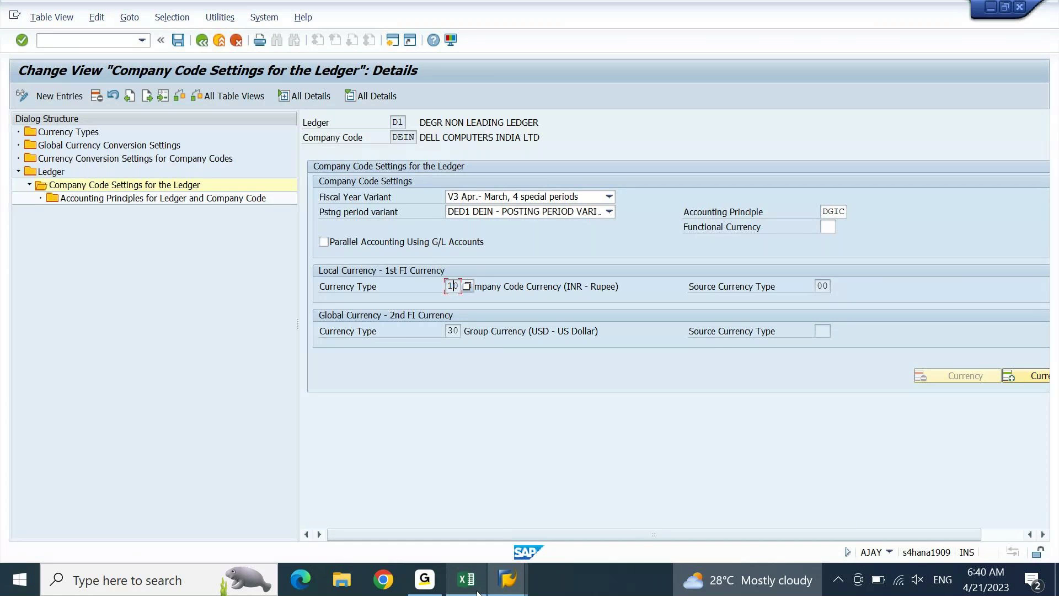
click(513, 335)
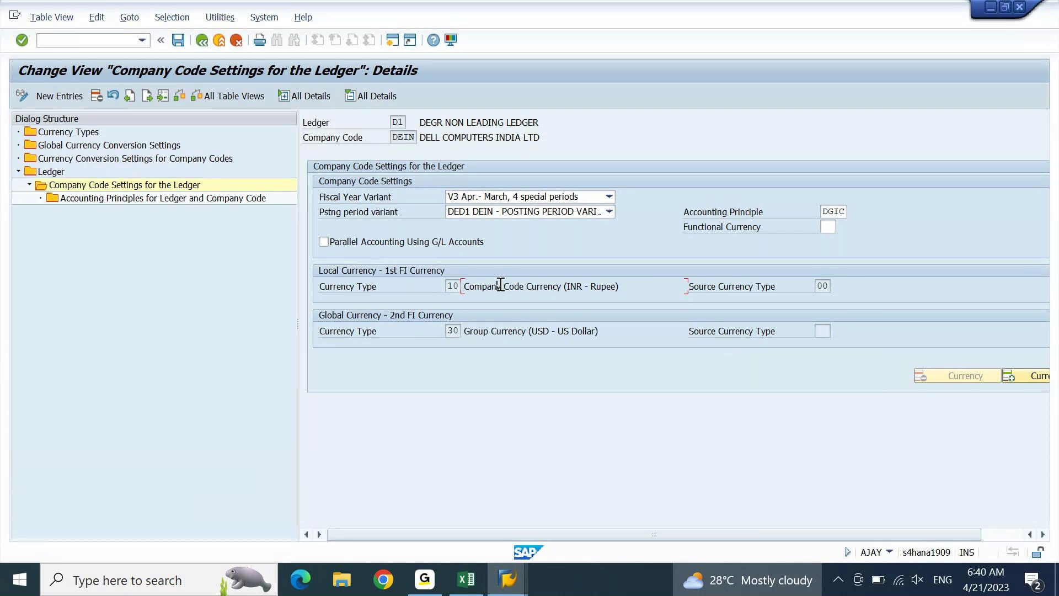
click(449, 287)
click(521, 290)
double_click(564, 286)
click(822, 285)
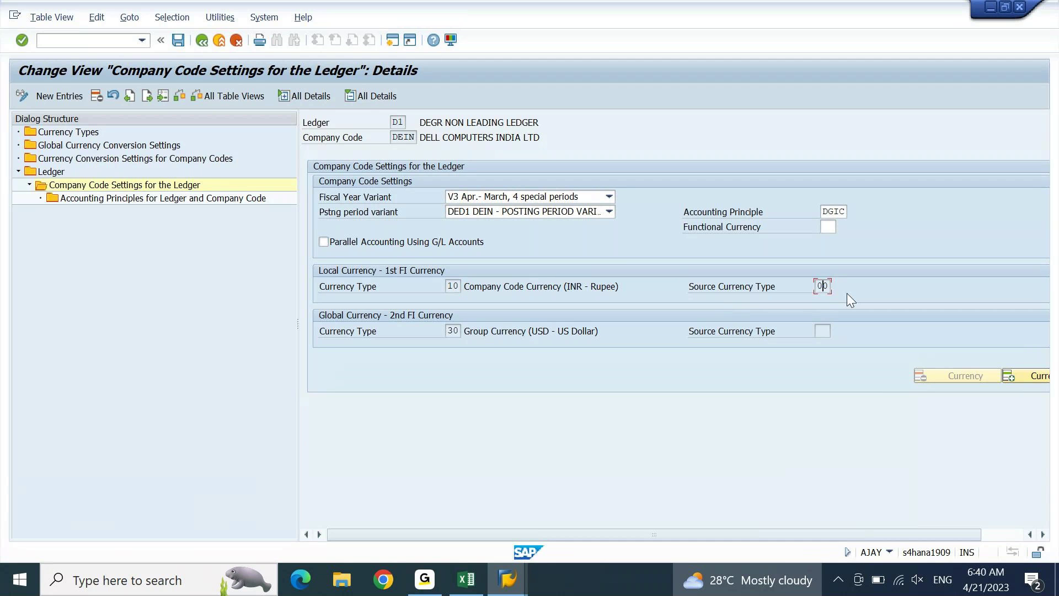
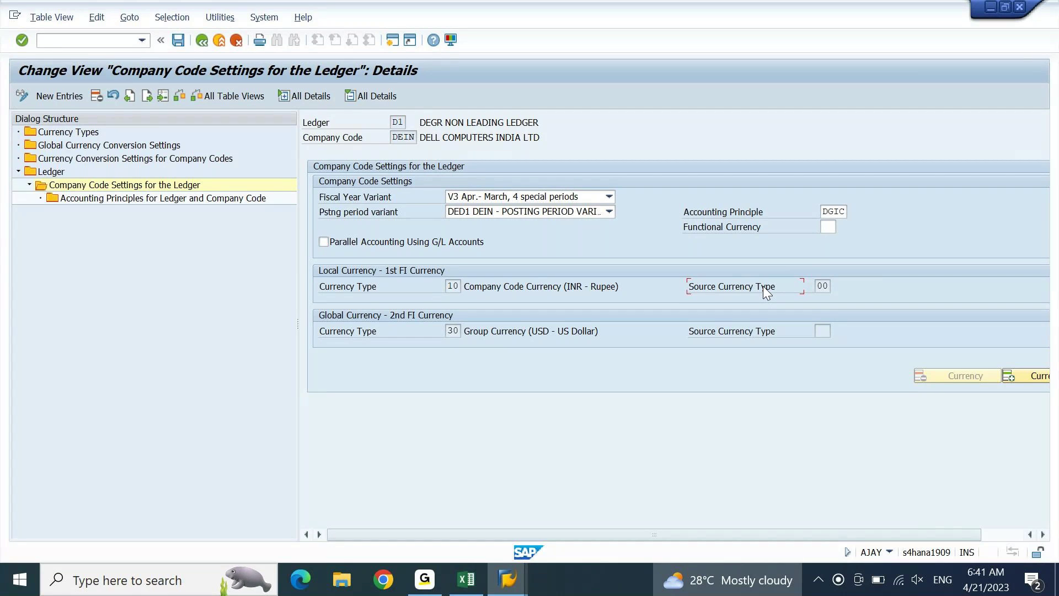
click(526, 331)
click(831, 336)
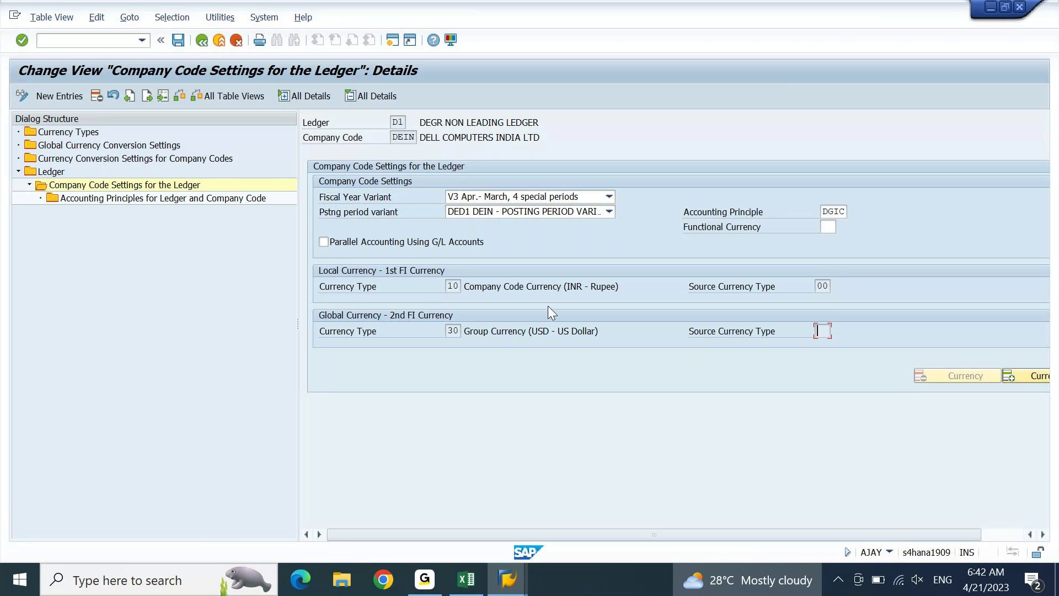
Open the Currency Conversion Settings for Company Codes and acknowledge the consistency check messages
drag(300, 323, 402, 328)
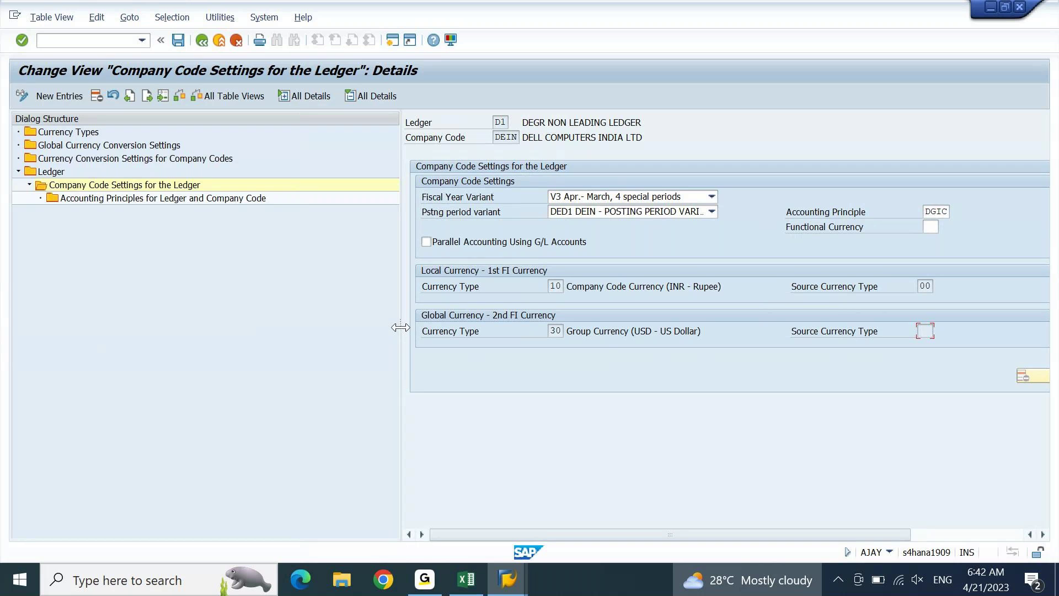
click(147, 160)
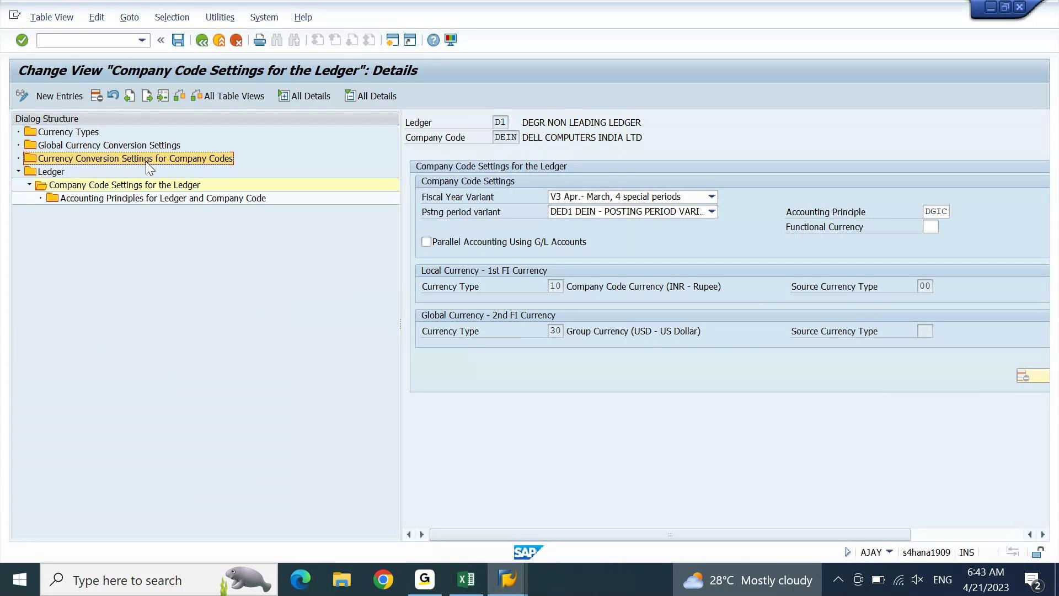
double_click(146, 161)
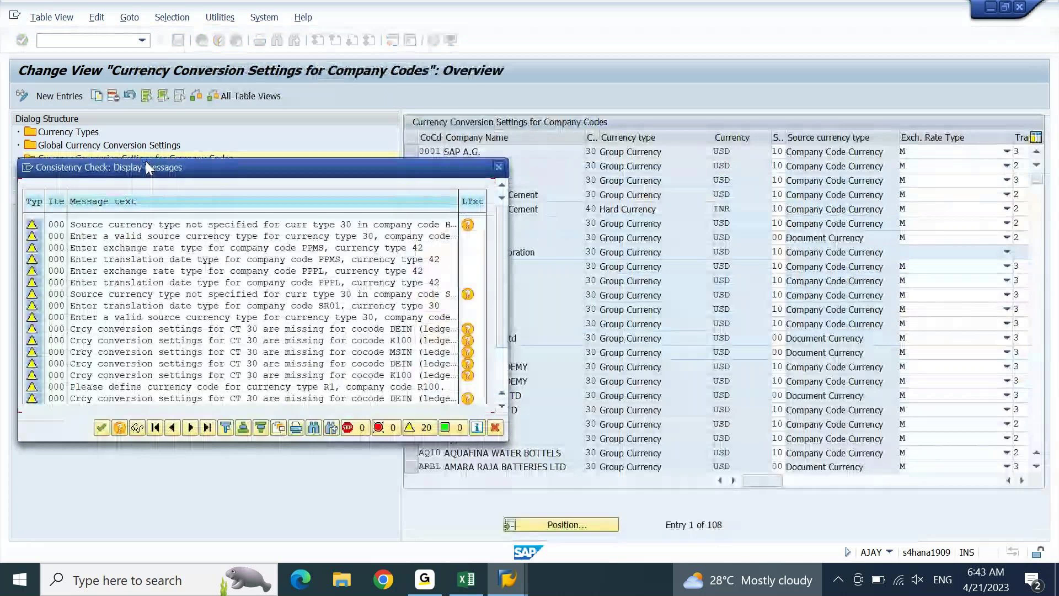
key(Return)
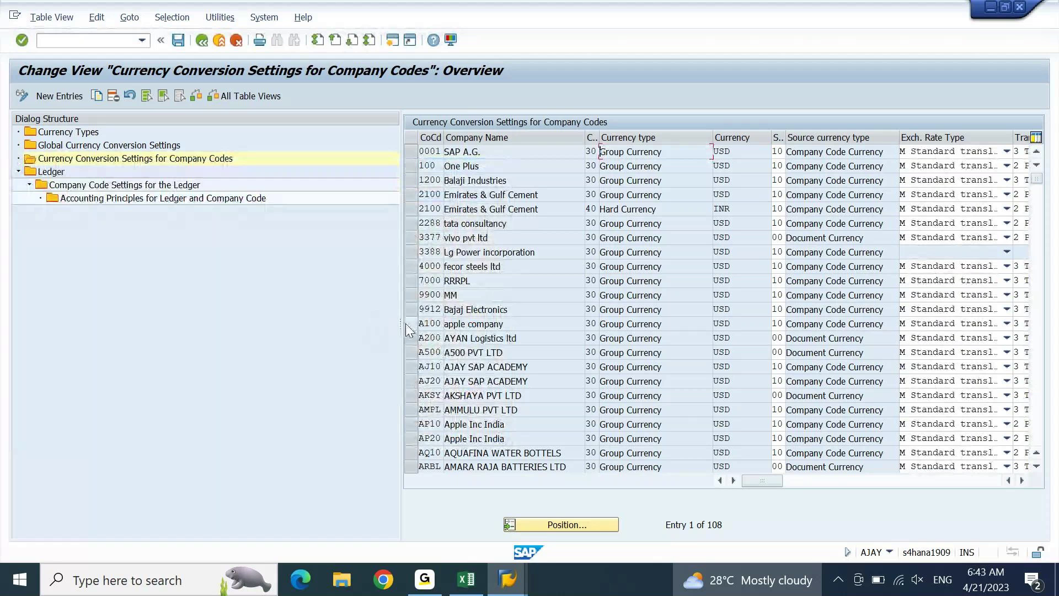
drag(405, 325, 275, 315)
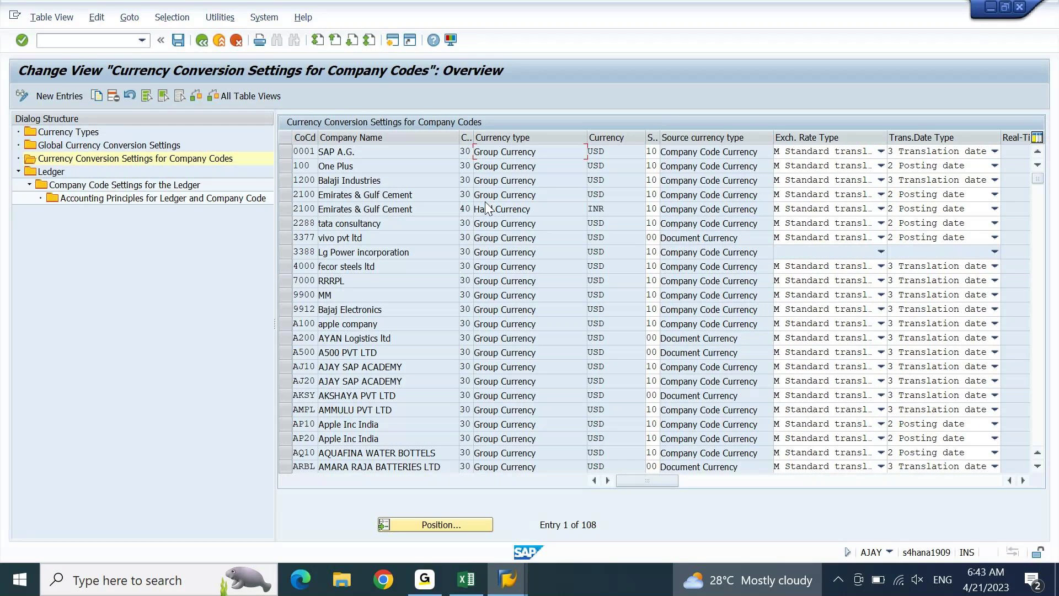
Create a new currency conversion entry for company code DEIN with currency type 30 (Group Currency) and acknowledge the consistency messages
click(66, 96)
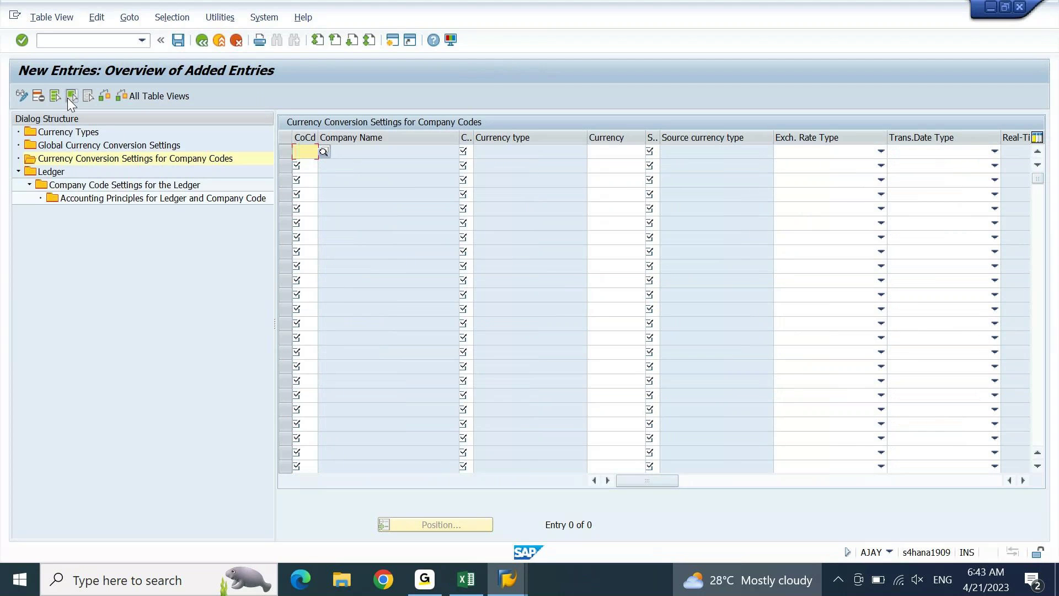
text(DEIN)
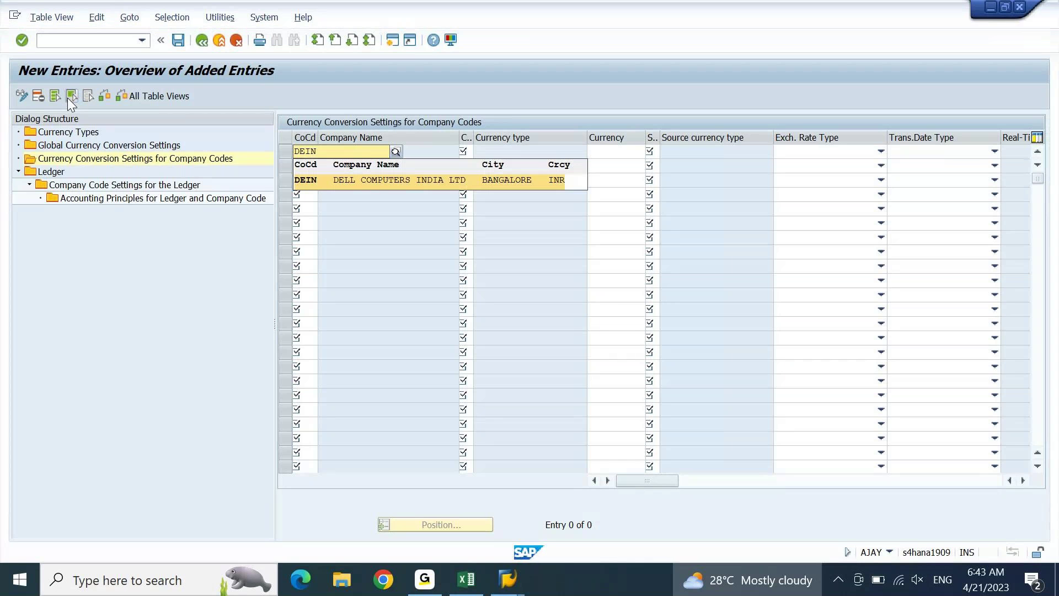
key(Tab)
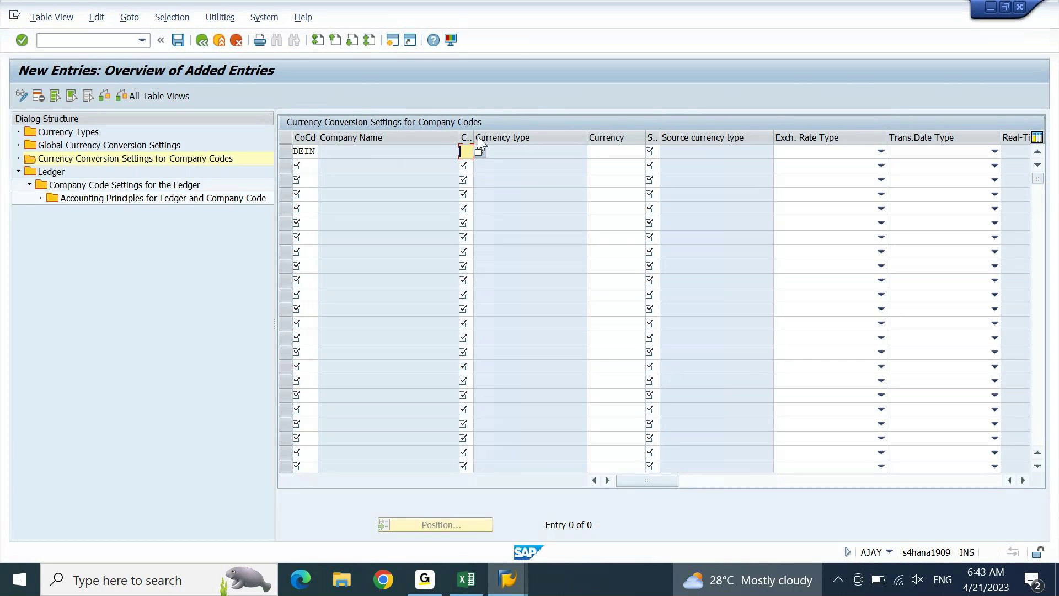
drag(472, 134, 521, 135)
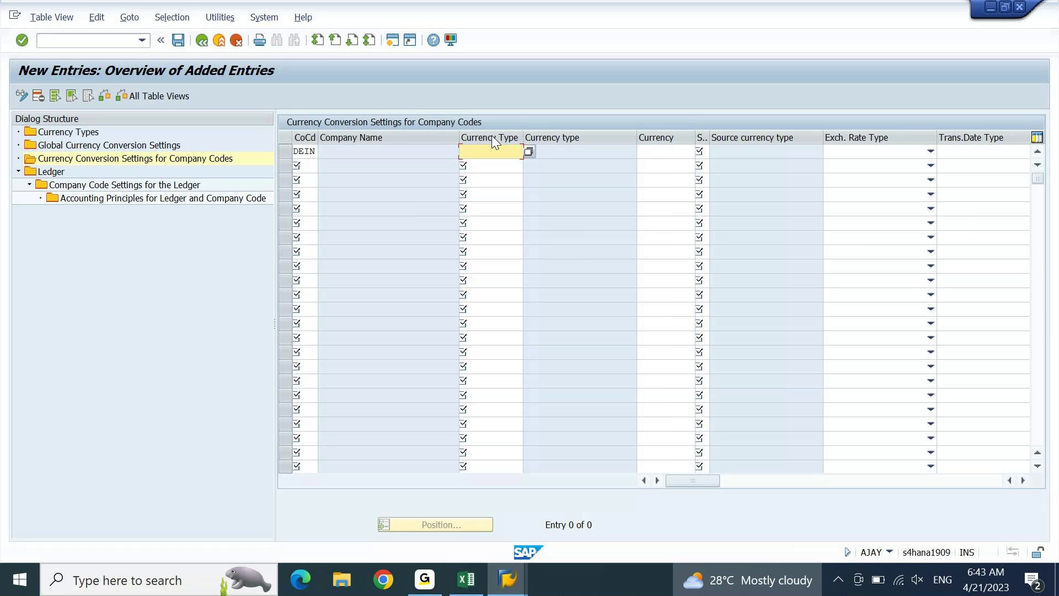
key(F4)
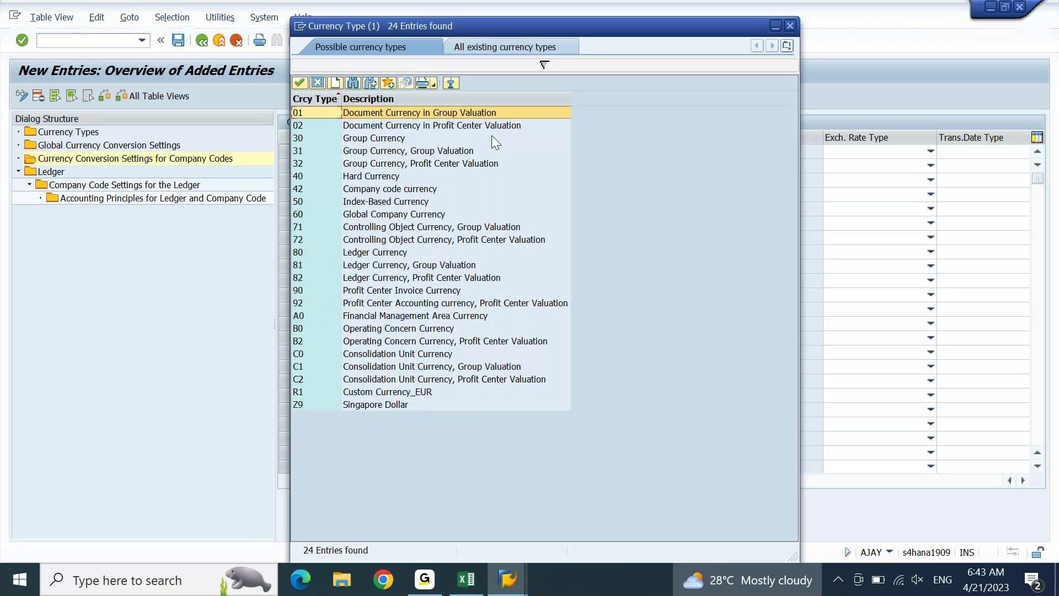
double_click(357, 141)
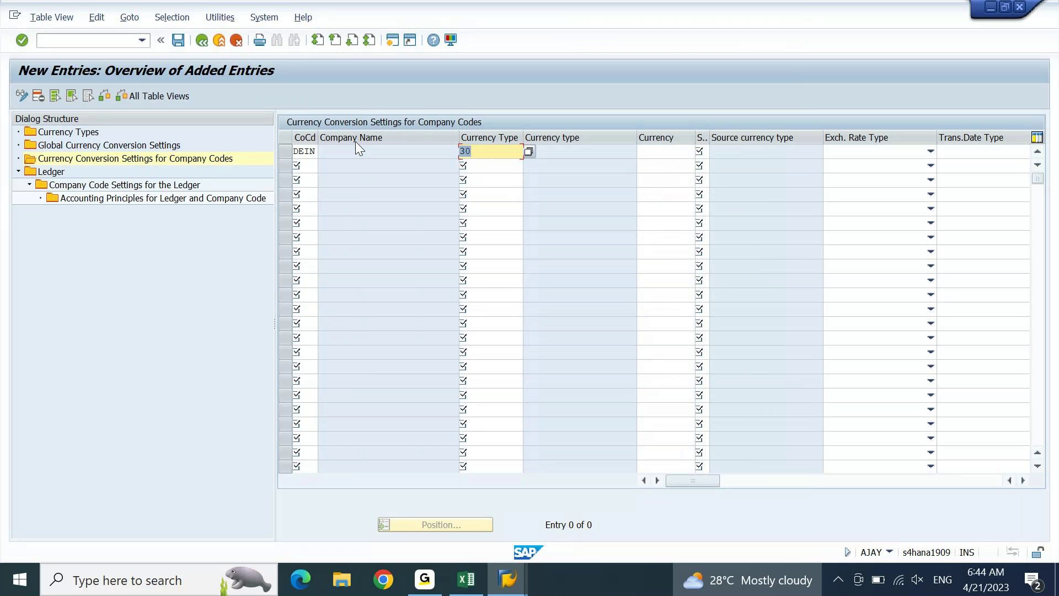
key(Return)
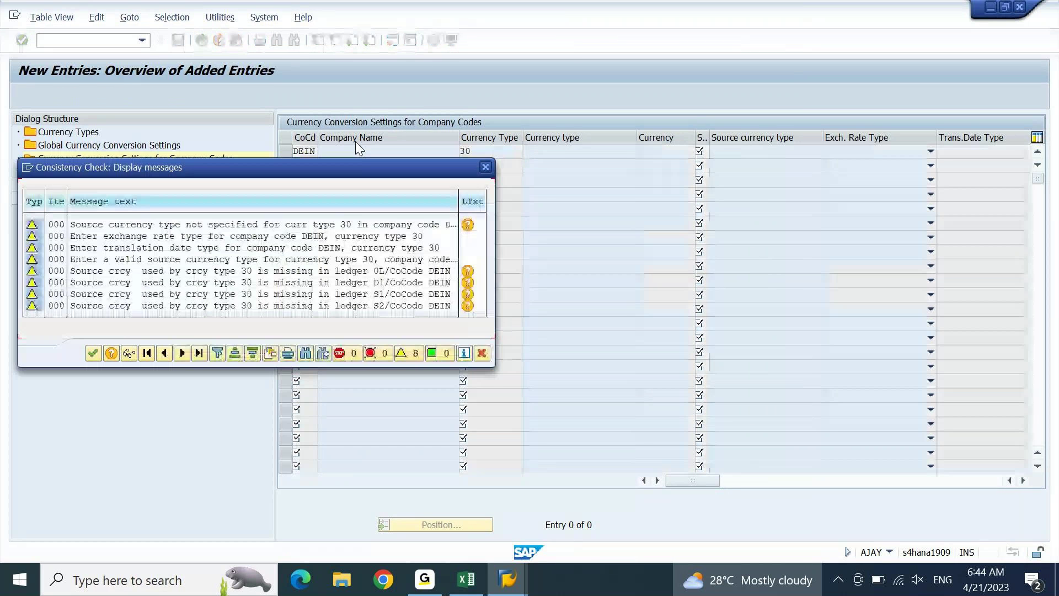
key(Return)
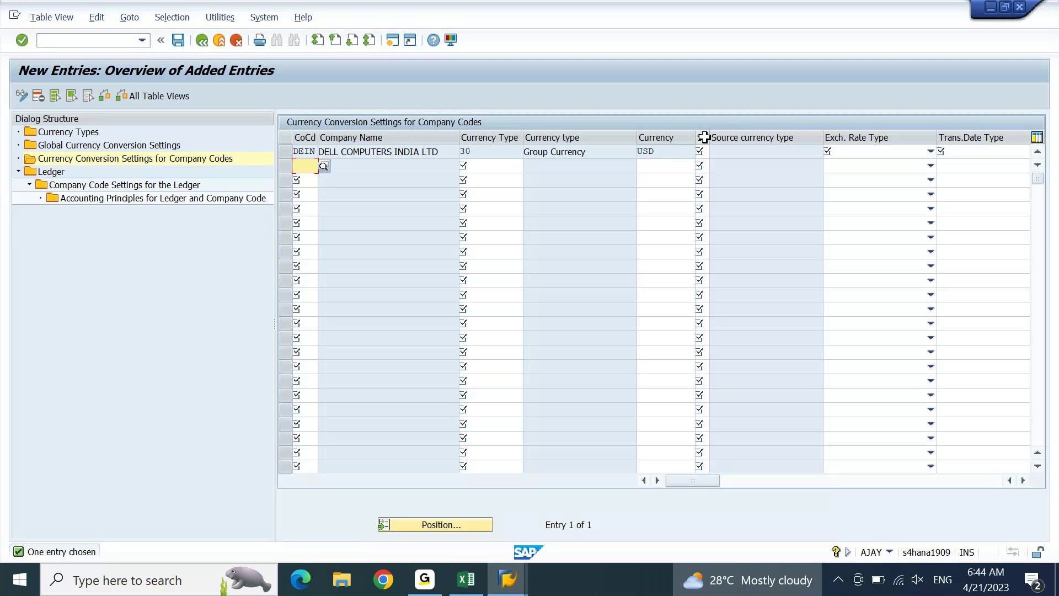
Set the source currency type of DEIN's new entry to 10 (Company Code Currency)
drag(709, 138, 763, 135)
click(725, 151)
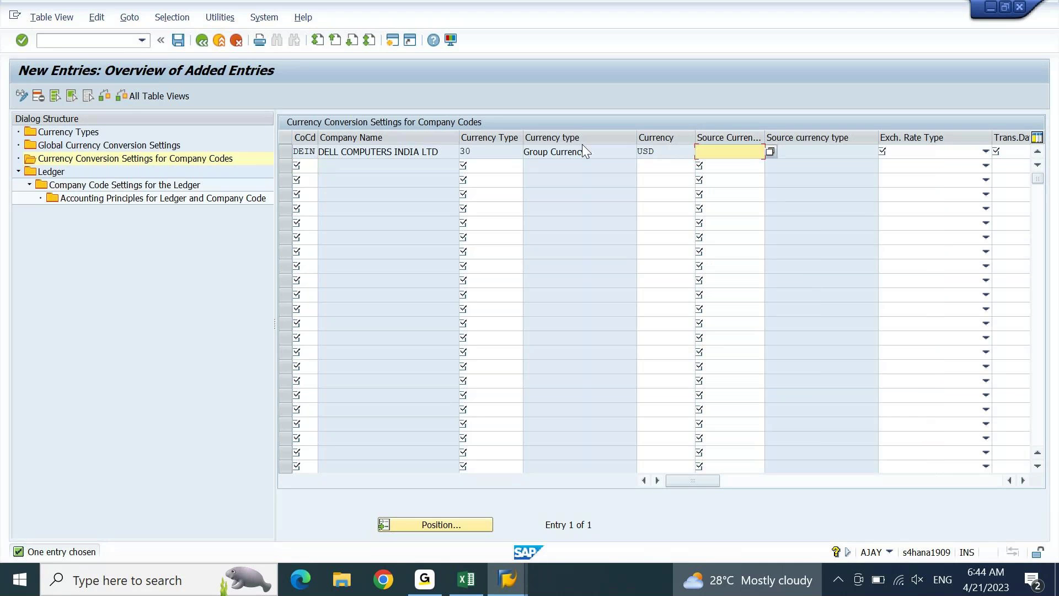
click(770, 151)
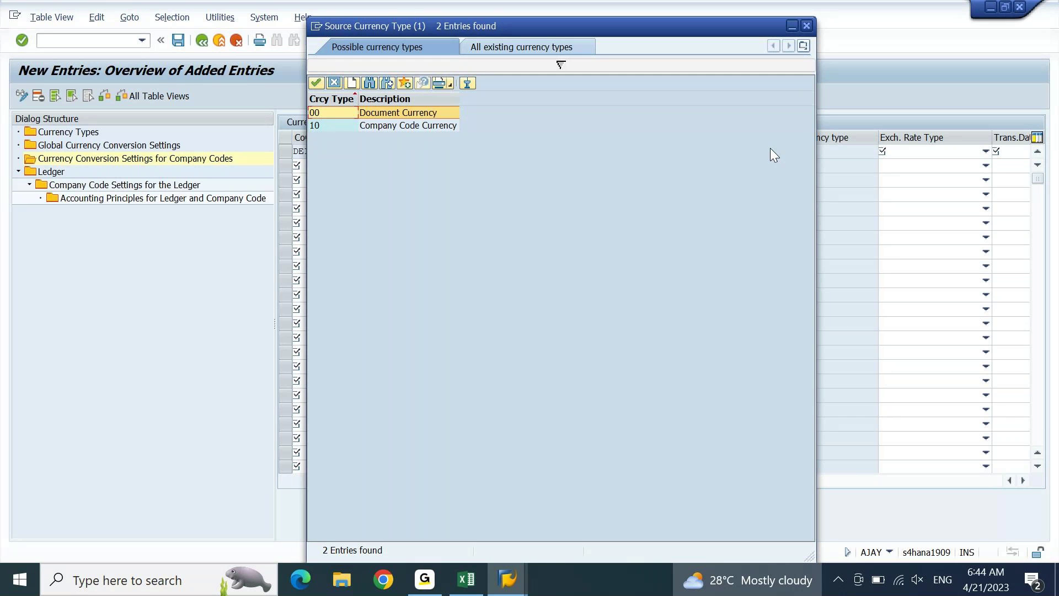
key(Down)
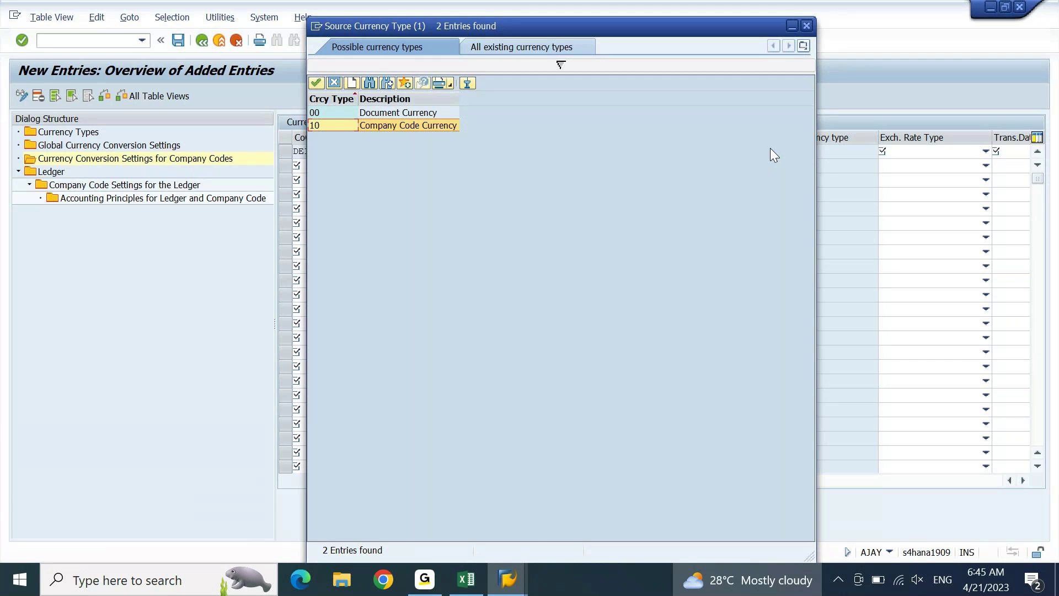
key(Return)
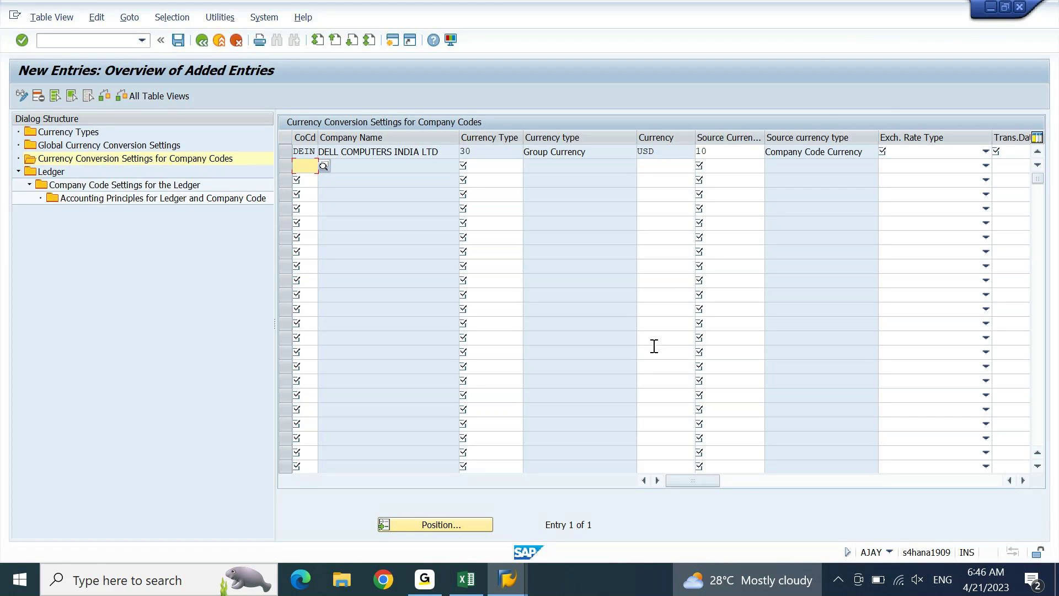
Switch to the SAP Easy Access session and open the transaction for entering a G/L account posting
click(504, 586)
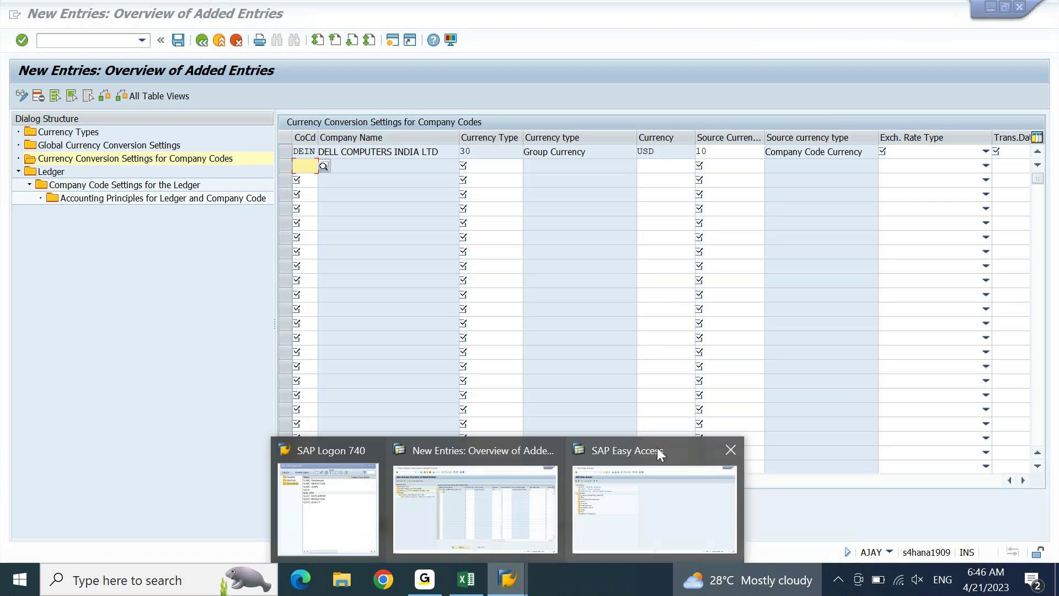
click(654, 508)
text(FS0)
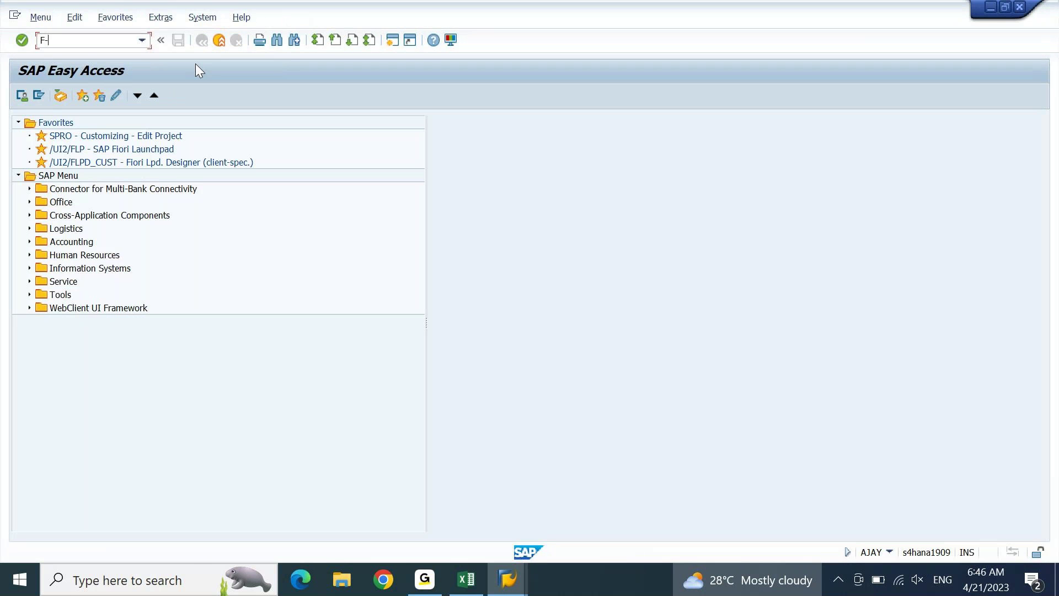
key(Return)
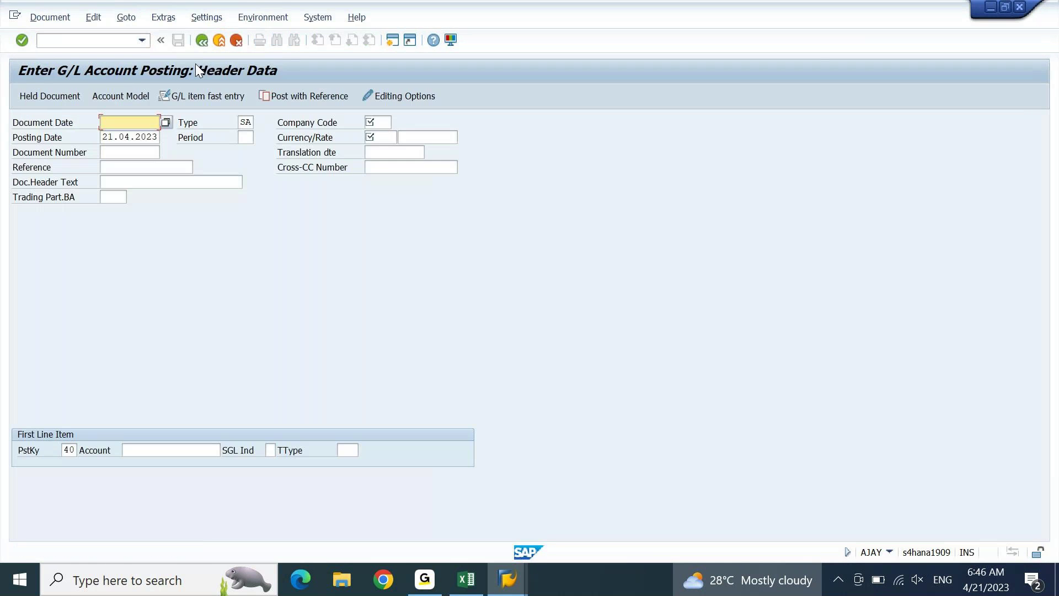
Fill in the G/L posting header with document date 10.04.2023, company code AP10 and currency EUR
text(10.04.2023)
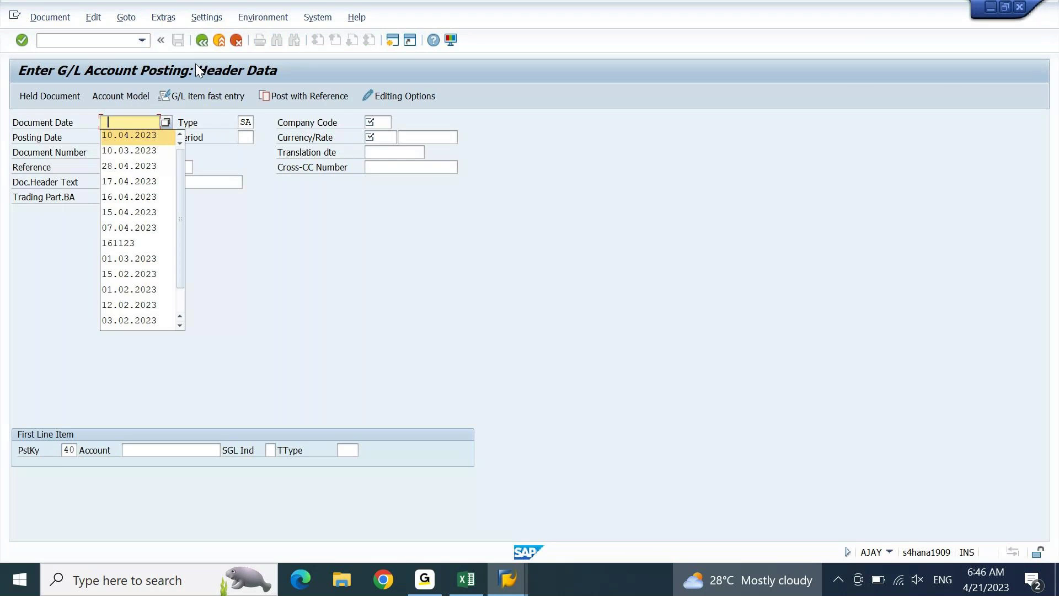
key(Tab)
key(Tab)
text(AP10)
key(Tab)
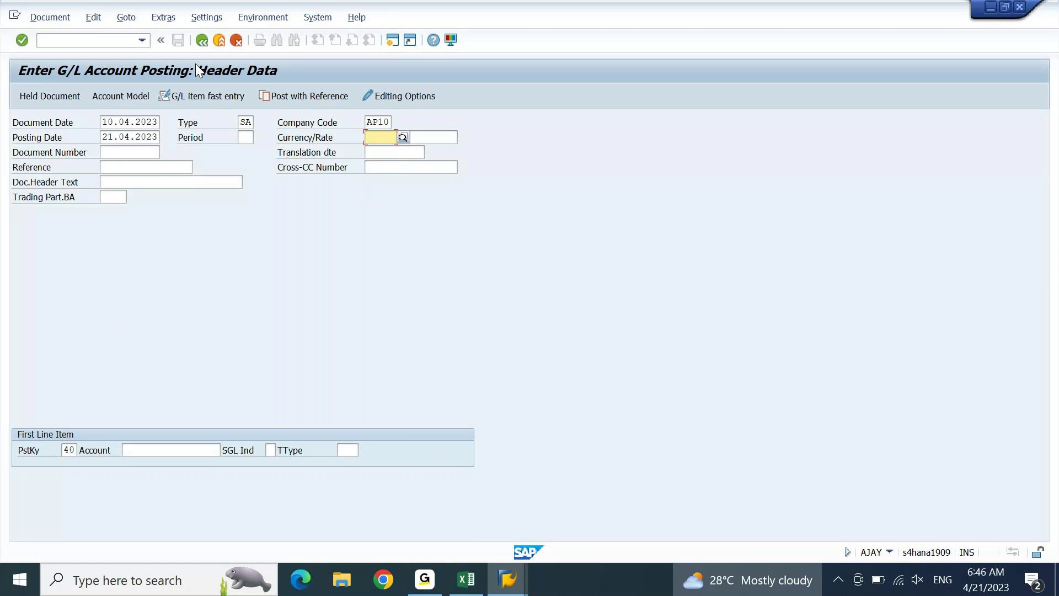
text(EUR)
key(Tab)
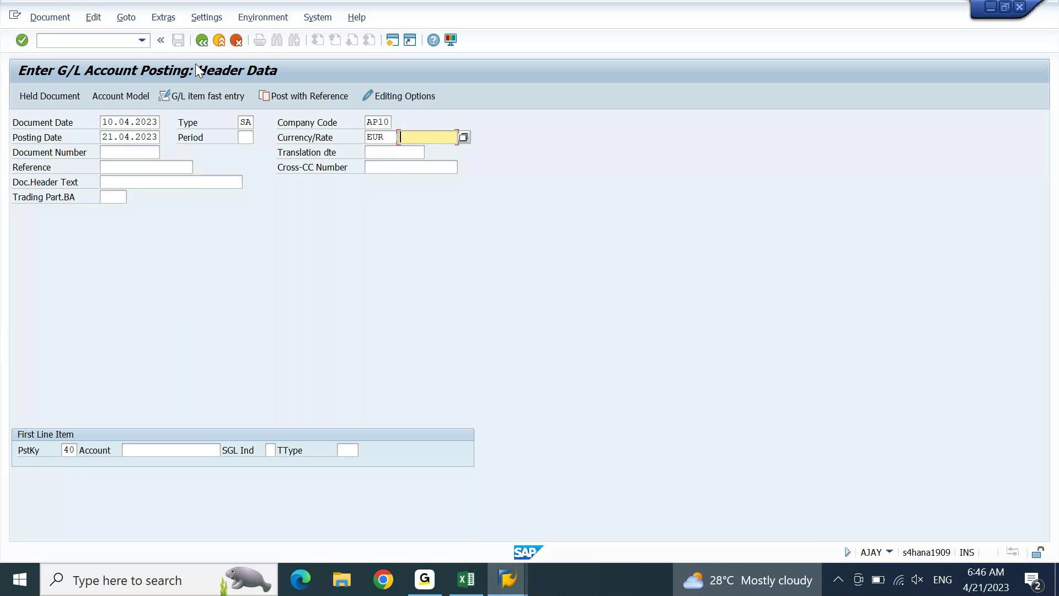
key(Up)
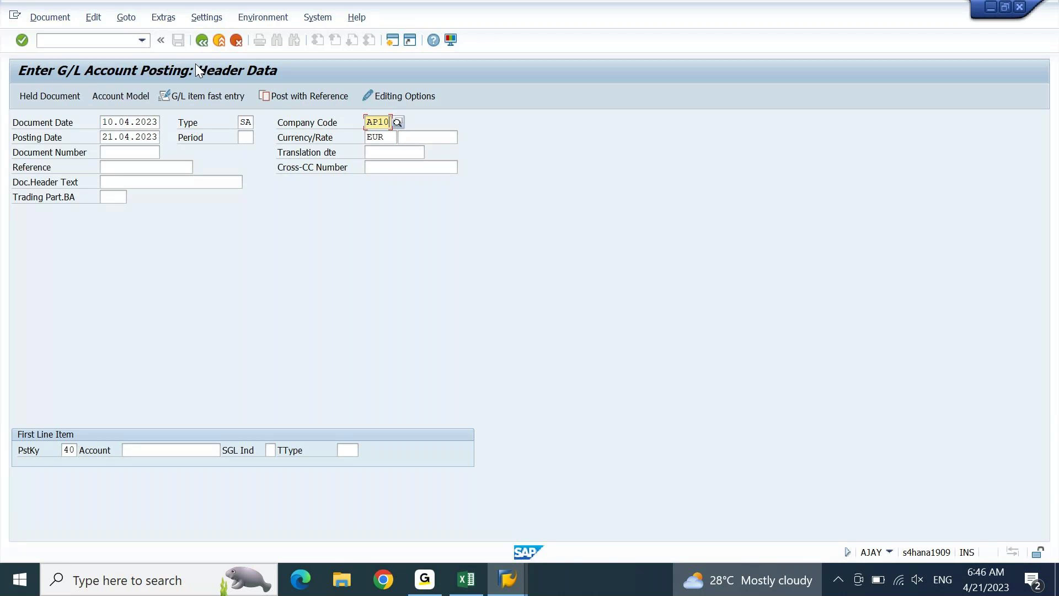
key(Down)
key(shift+Home)
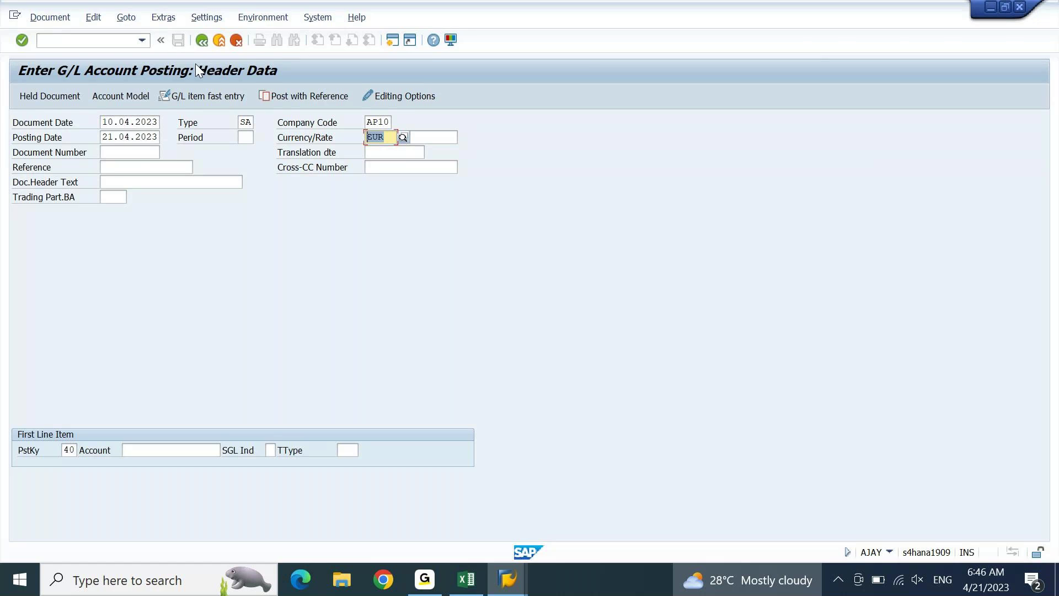
Enter INR as the posting's reference and change the document currency to aed
click(141, 167)
text(INR)
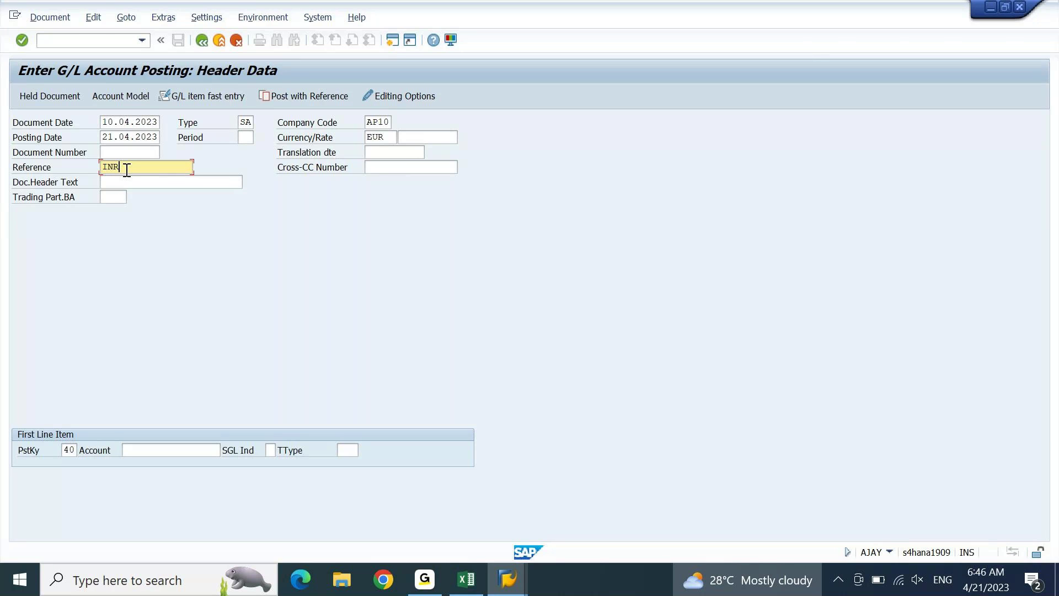
key(Up)
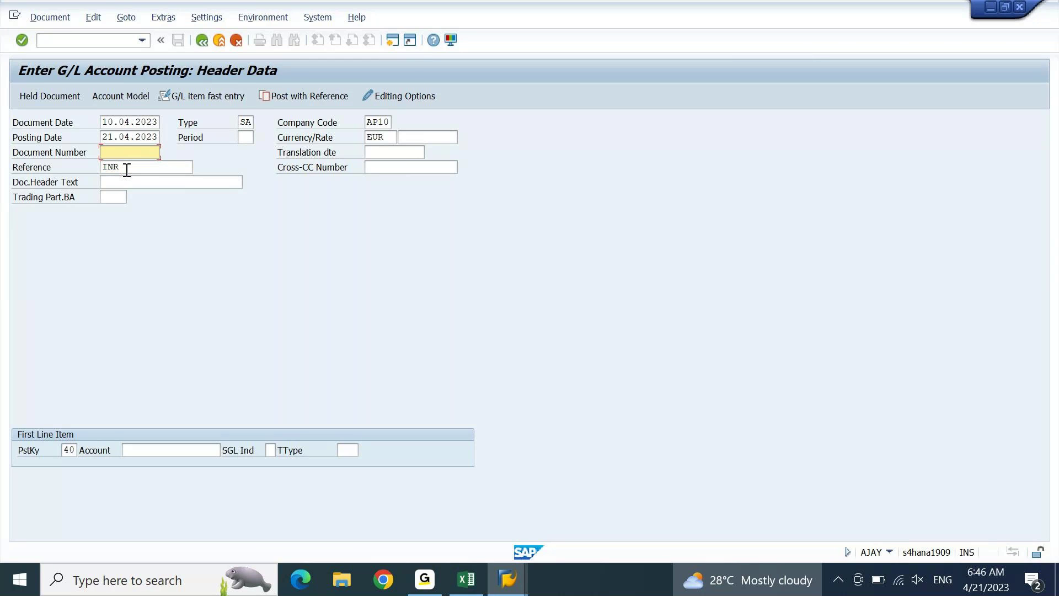
key(Tab)
key(Up)
key(Tab)
key(shift+Tab)
text(aed)
key(Tab)
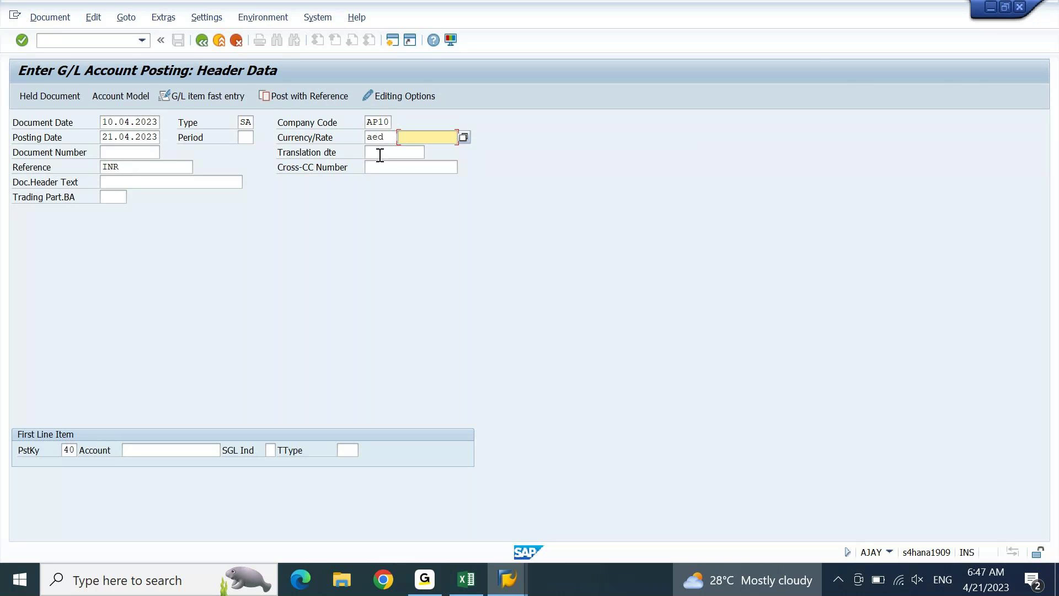
click(391, 139)
drag(391, 139, 344, 153)
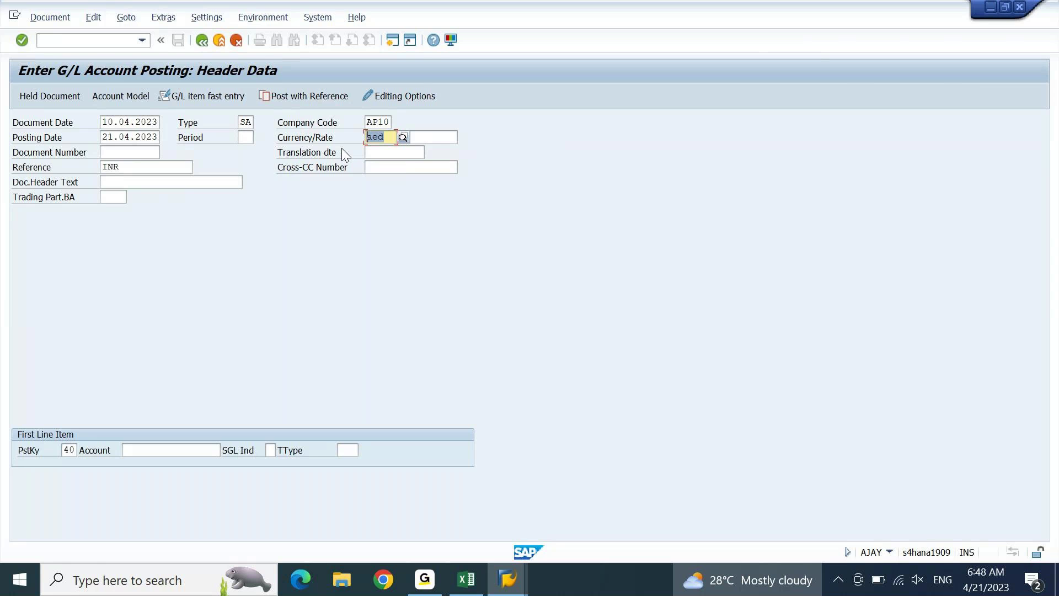
Switch to the Excel notes and enter the heading BALANCE SHEET in cell K1715 of the 7.30AM sheet
click(466, 580)
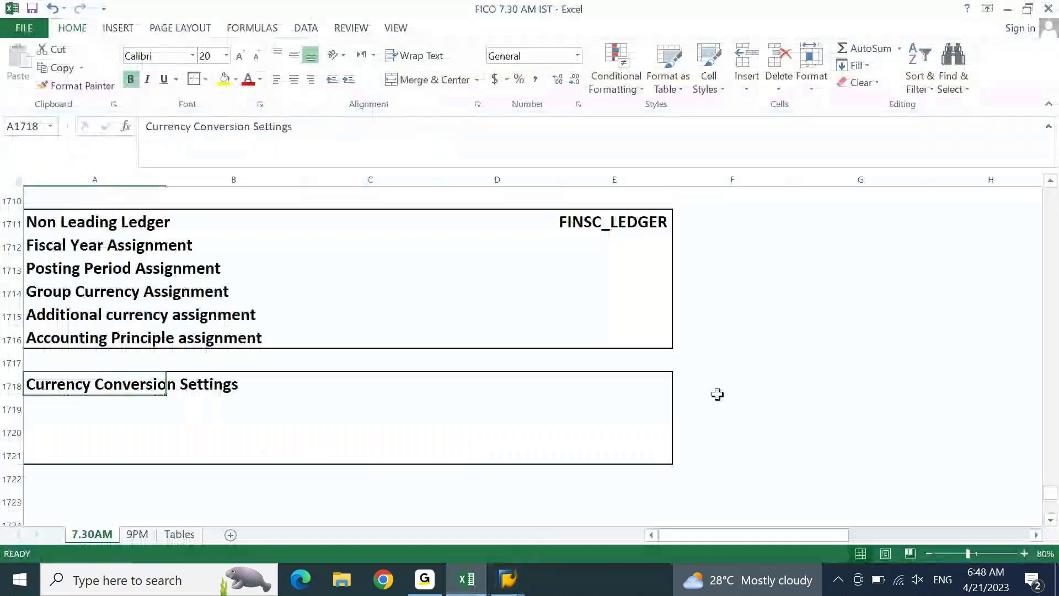
key(Right)
key(Right)
key(Right)
key(Right)
key(Right)
key(Right)
key(Right)
key(Right)
key(Right)
key(Right)
key(Right)
key(Right)
key(Right)
key(Right)
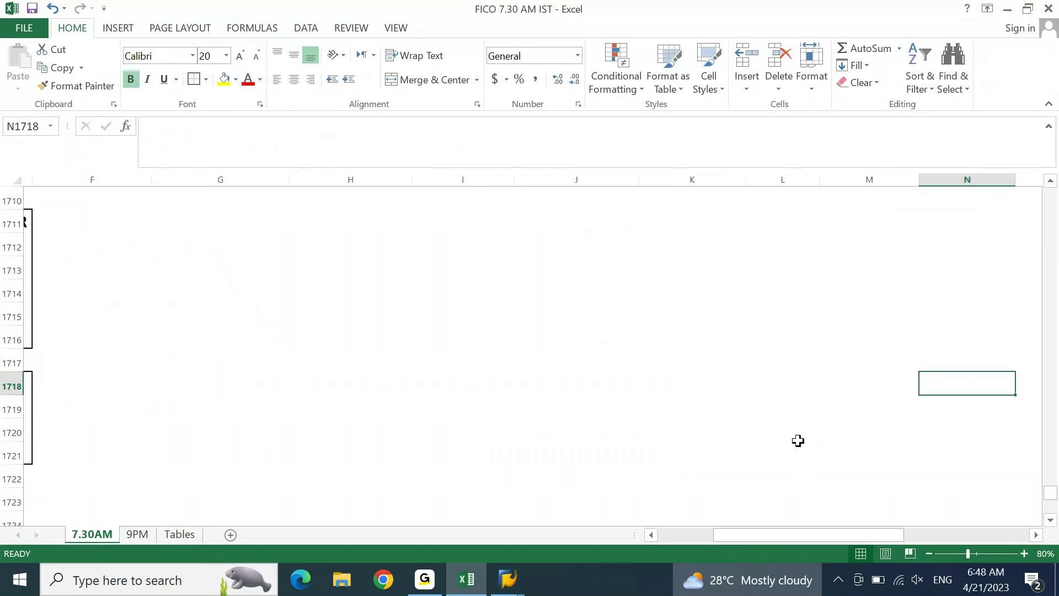
key(Left)
key(Left)
key(Left)
key(Left)
key(Left)
key(Up)
key(Up)
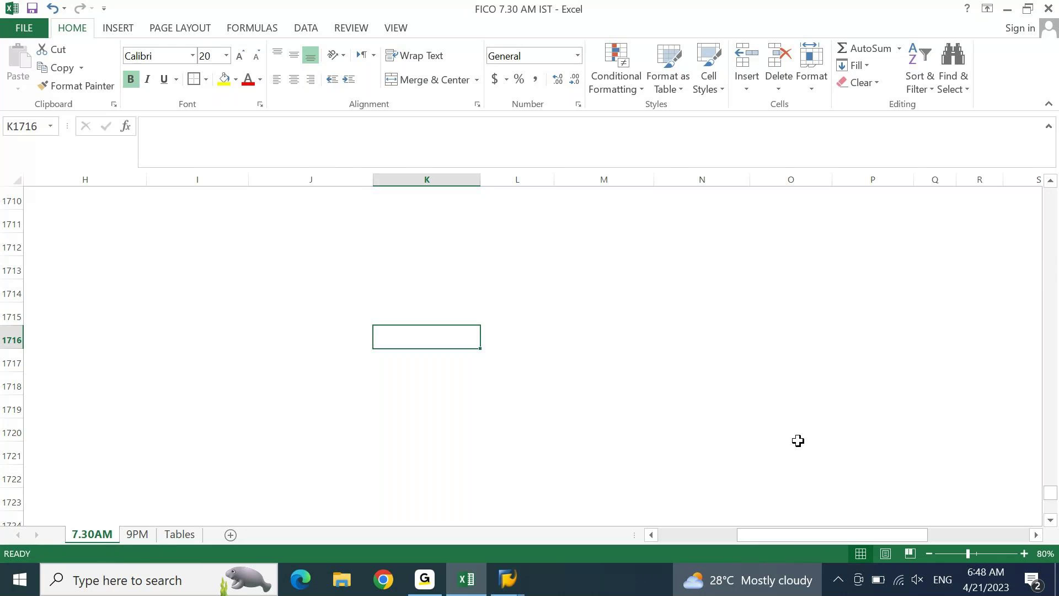
key(Up)
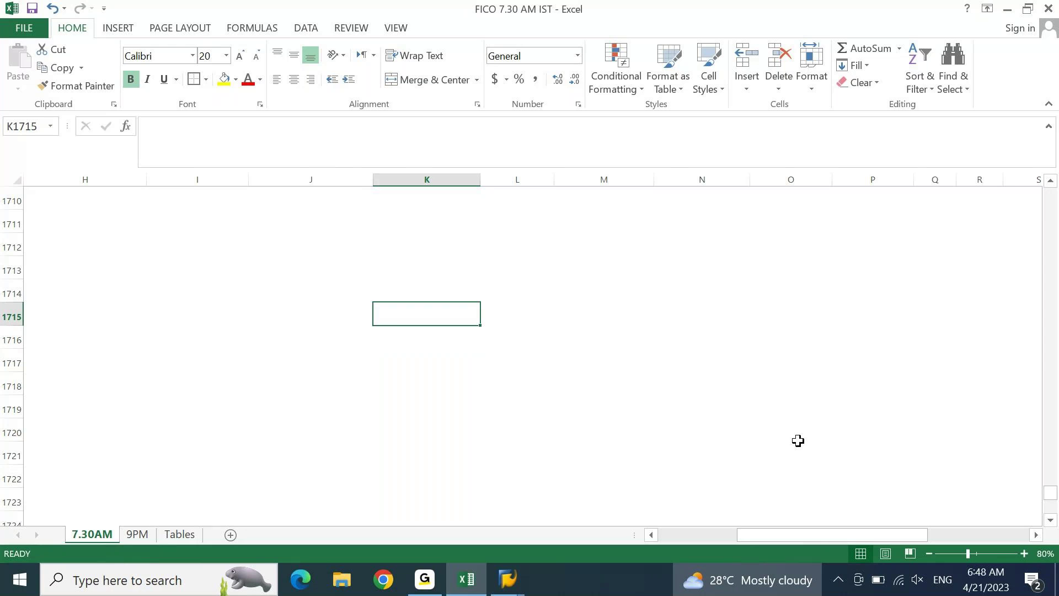
text(t)
key(BackSpace)
text(BALANCE SHEET)
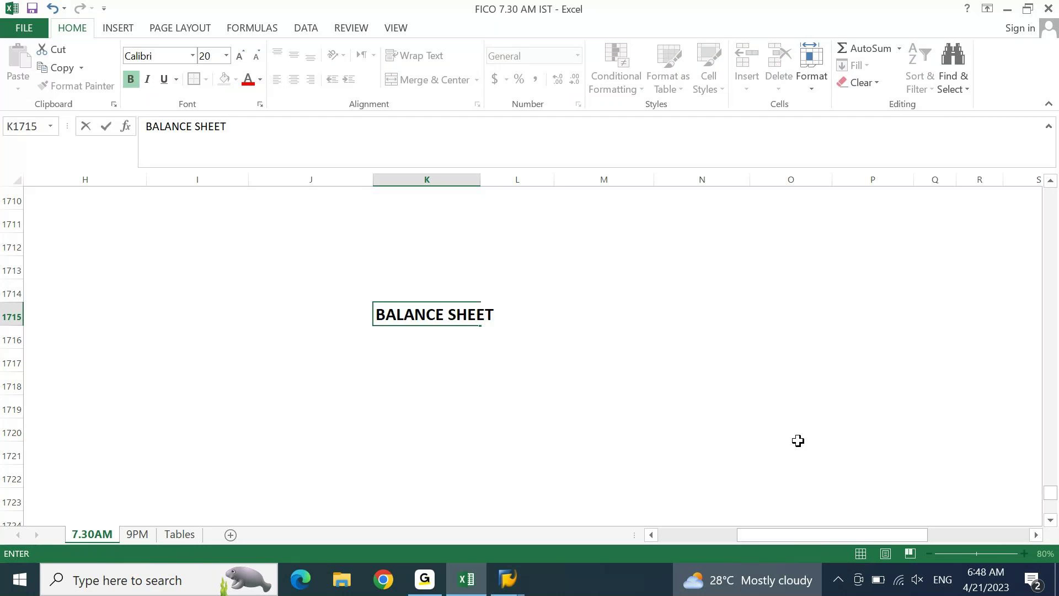
key(Return)
Enter the label ASSETS in cell L1716 and BANK in cell K1717 below the balance sheet heading
key(Right)
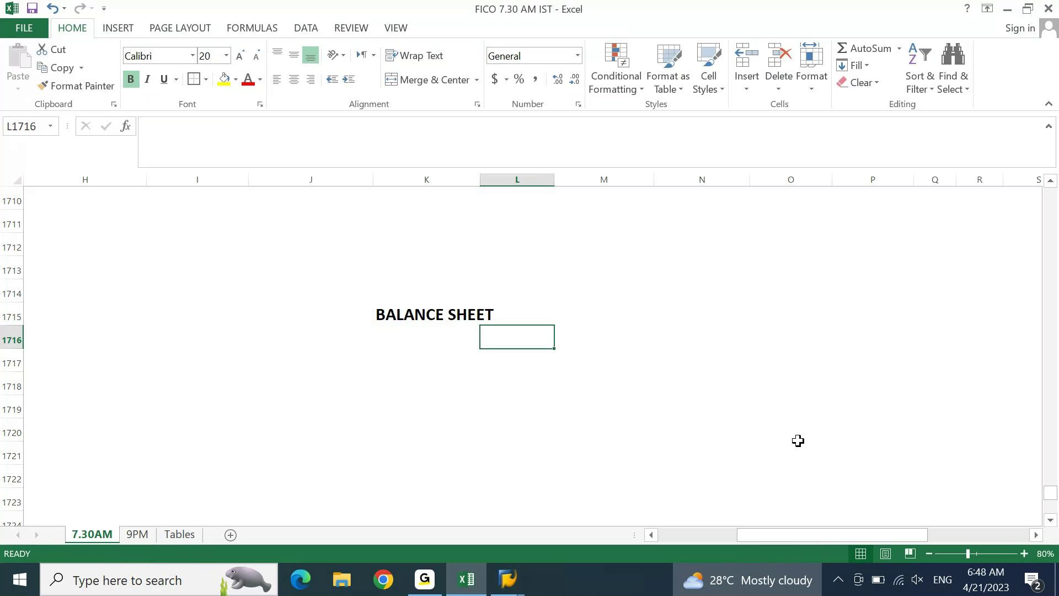
text(ASSETS)
key(Return)
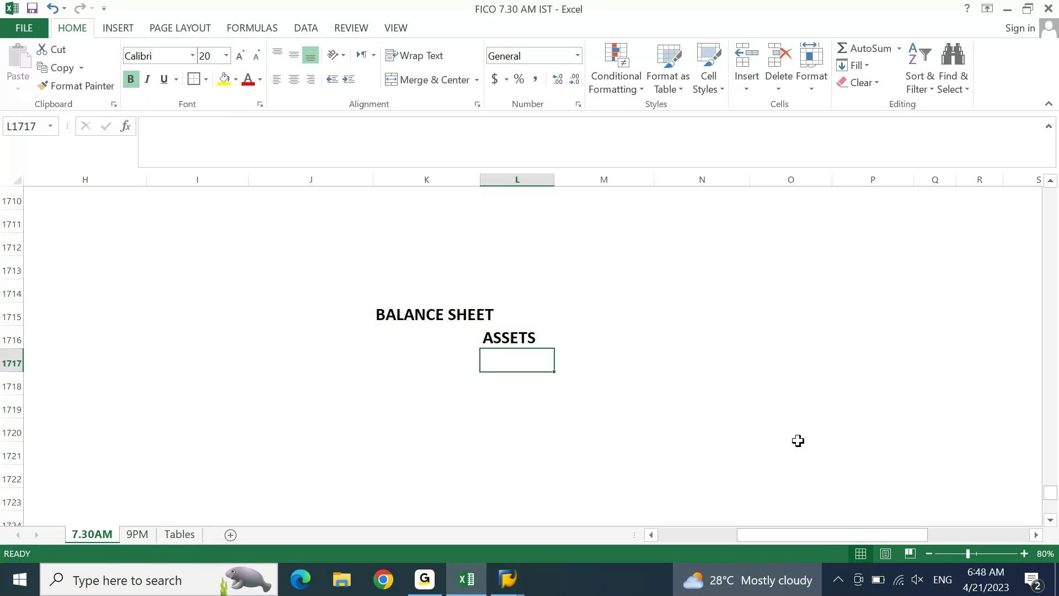
key(Left)
text(AN)
key(BackSpace)
key(BackSpace)
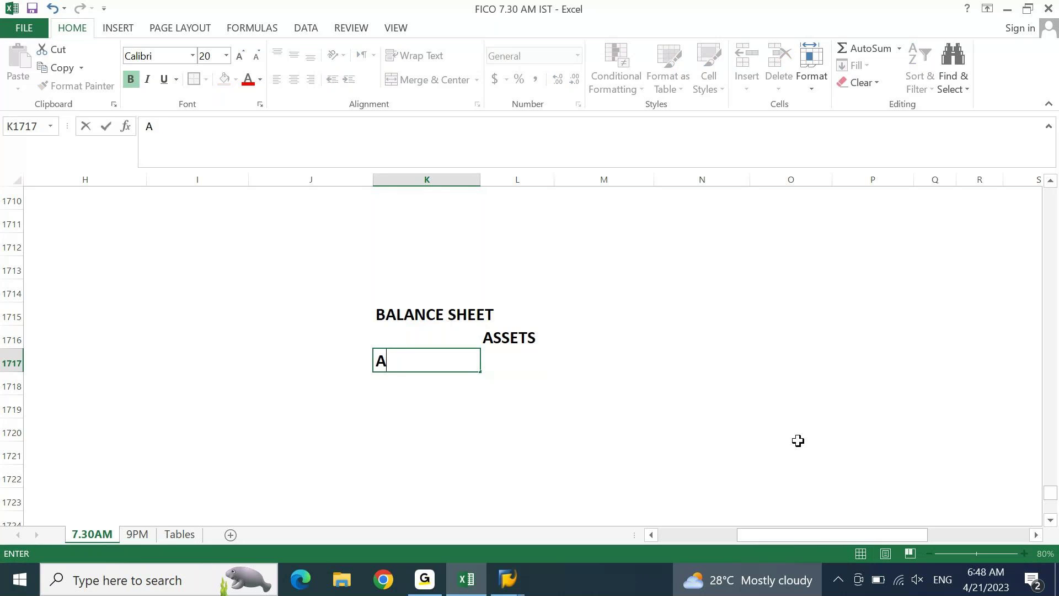
text(BANK)
key(BackSpace)
text(NK)
key(Tab)
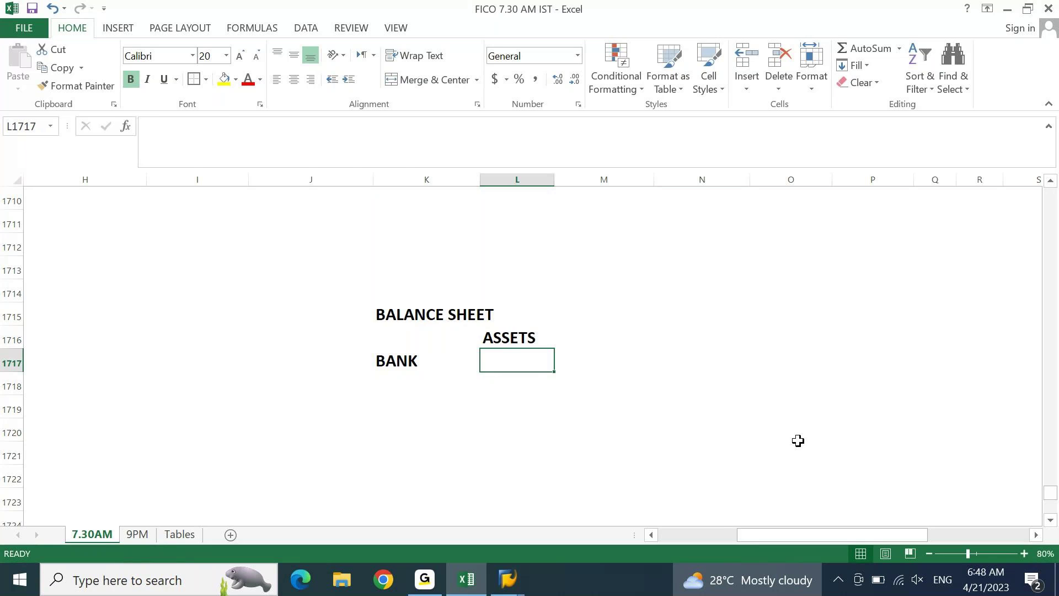
key(Left)
key(Left)
key(Right)
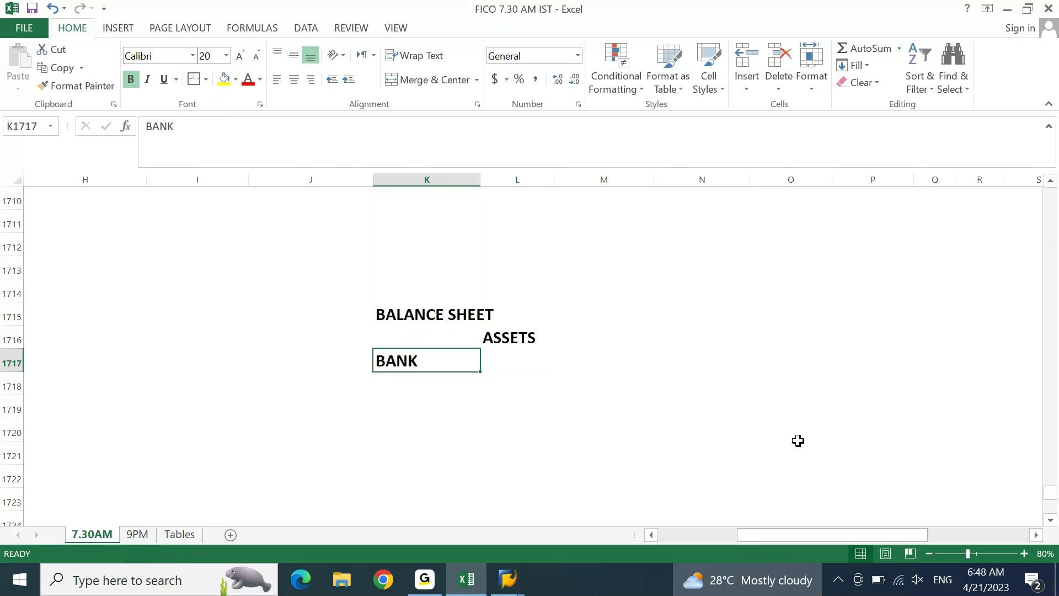
Add the currency column headings INR in cell M1716 and USD in cell N1716
key(Up)
key(Right)
key(Right)
text(INR)
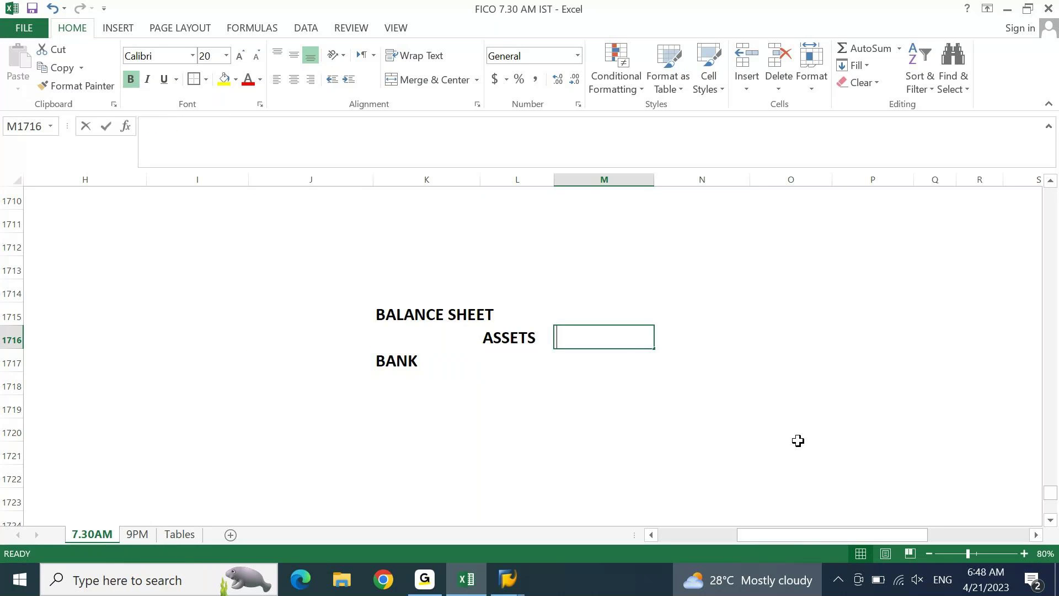
key(Tab)
text(USD)
key(Return)
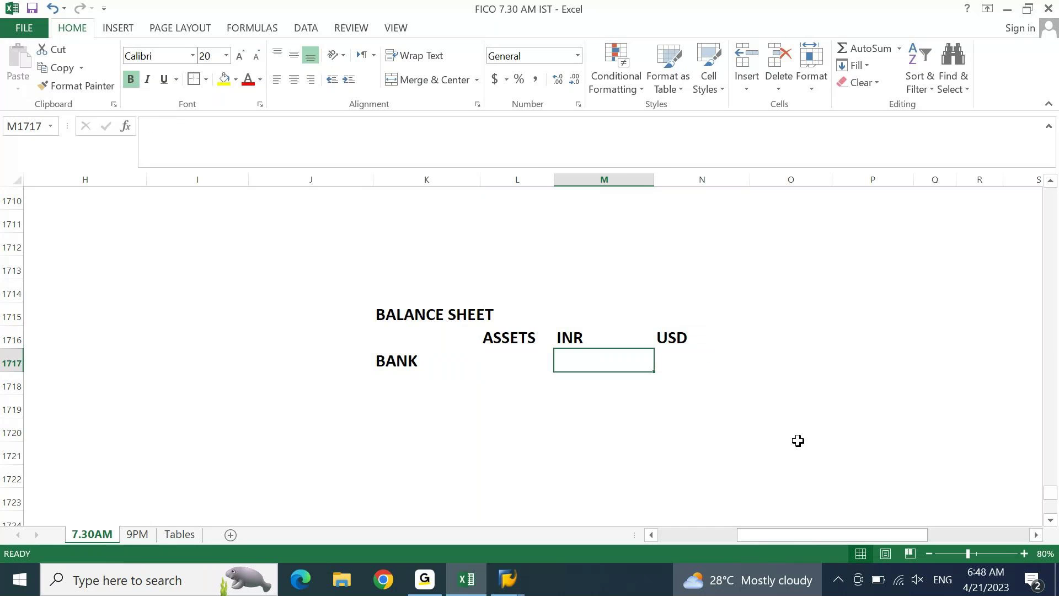
Label the INR column LC in cell M1715 and the USD column GC in cell N1715
key(Up)
key(Up)
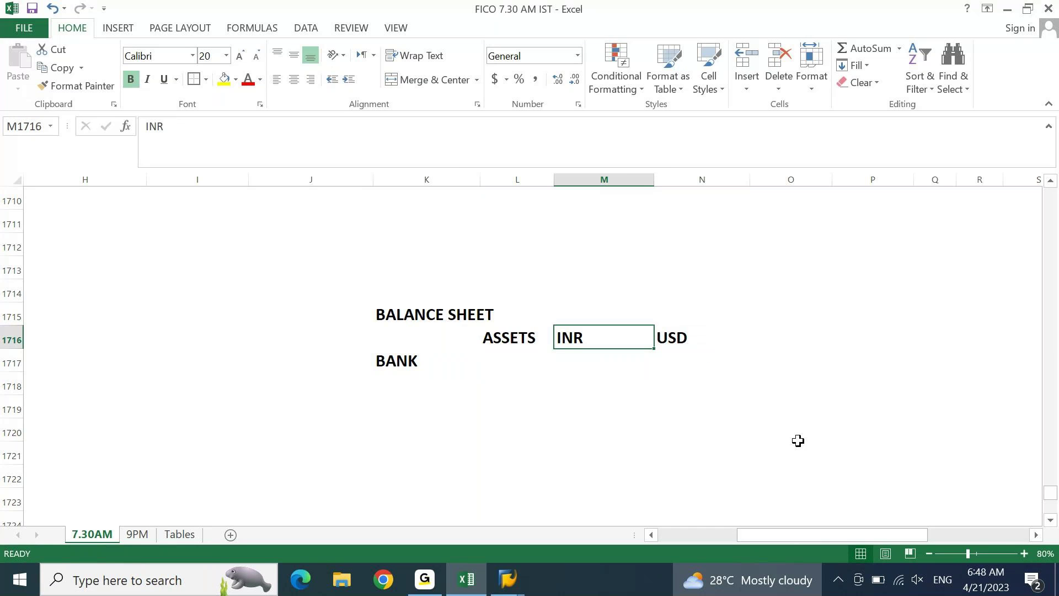
text(LC)
key(Tab)
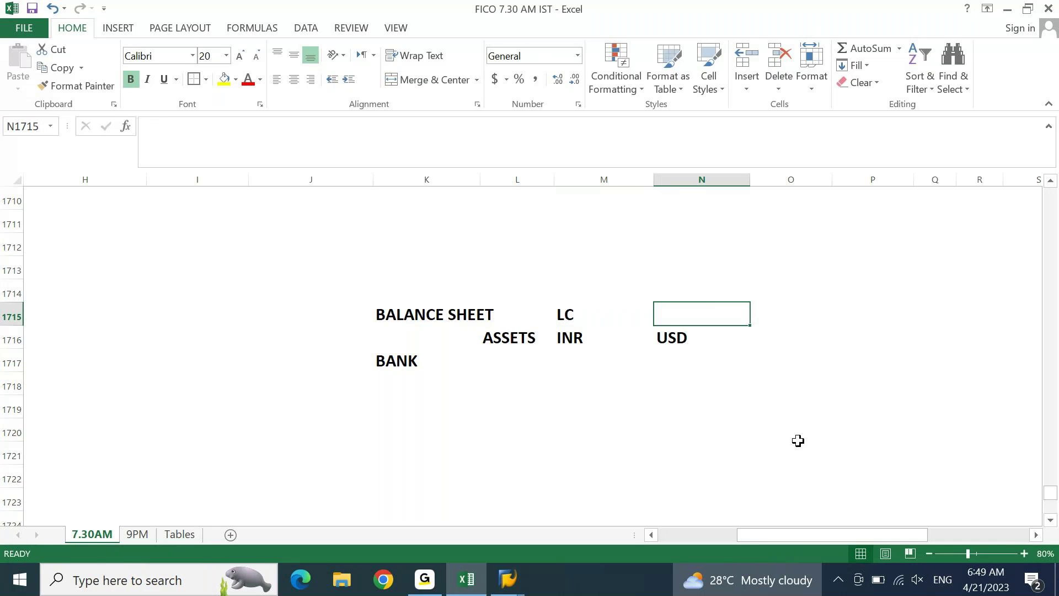
text(GC)
key(Return)
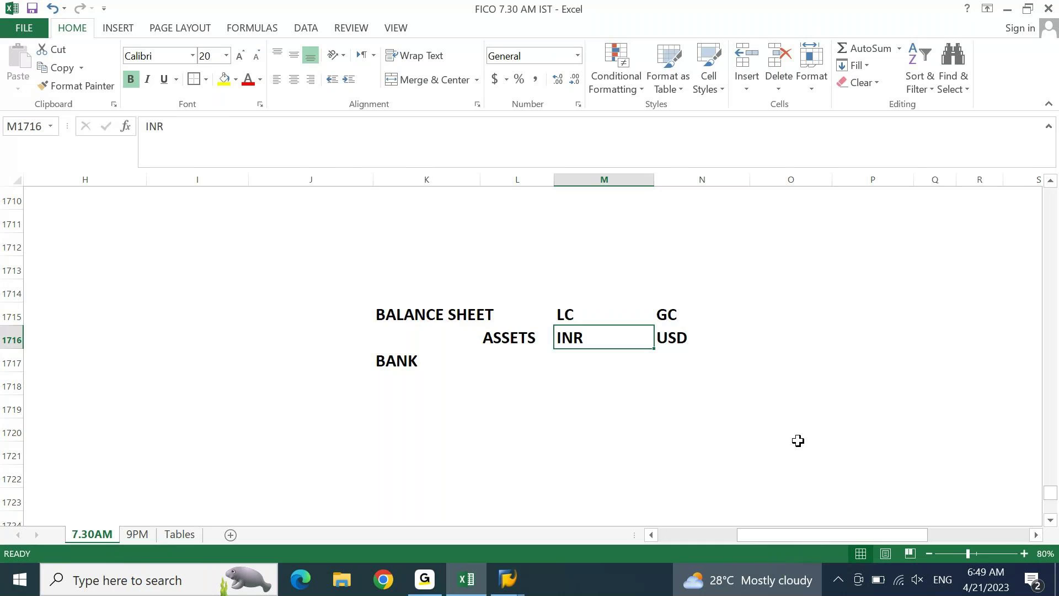
Move the BANK label from cell K1717 to L1717, directly under ASSETS
key(Down)
key(Left)
key(Left)
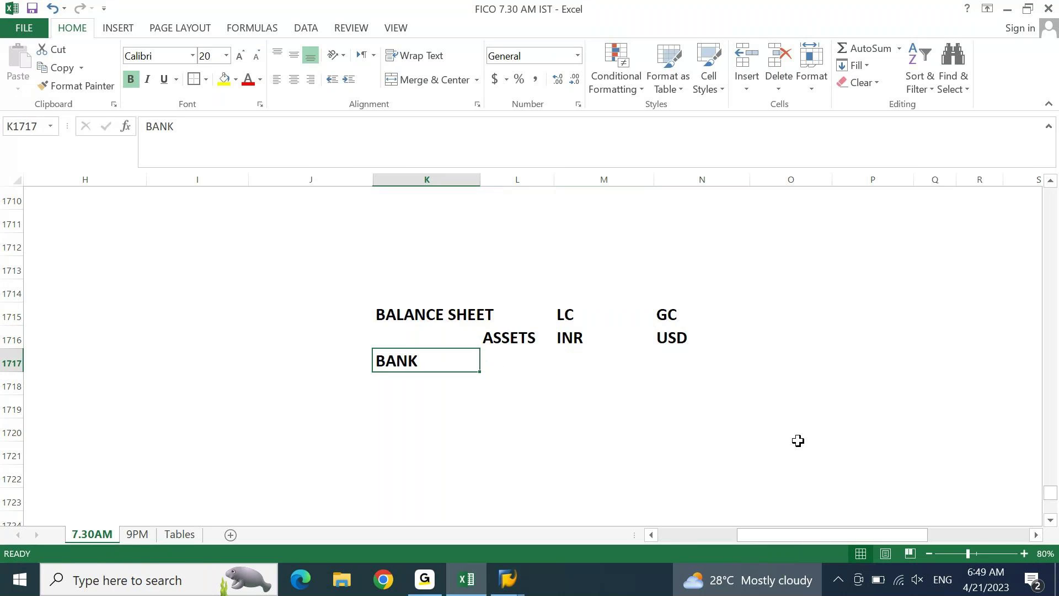
key(ctrl+x)
key(Right)
key(ctrl+v)
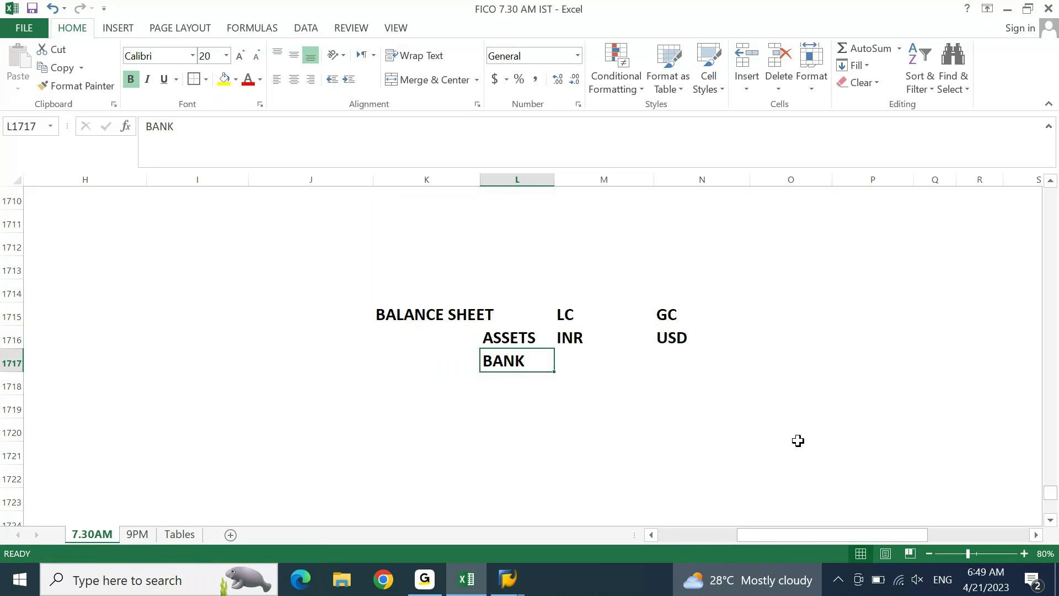
Enter 200000 as the bank's INR amount in cell M1717
key(Right)
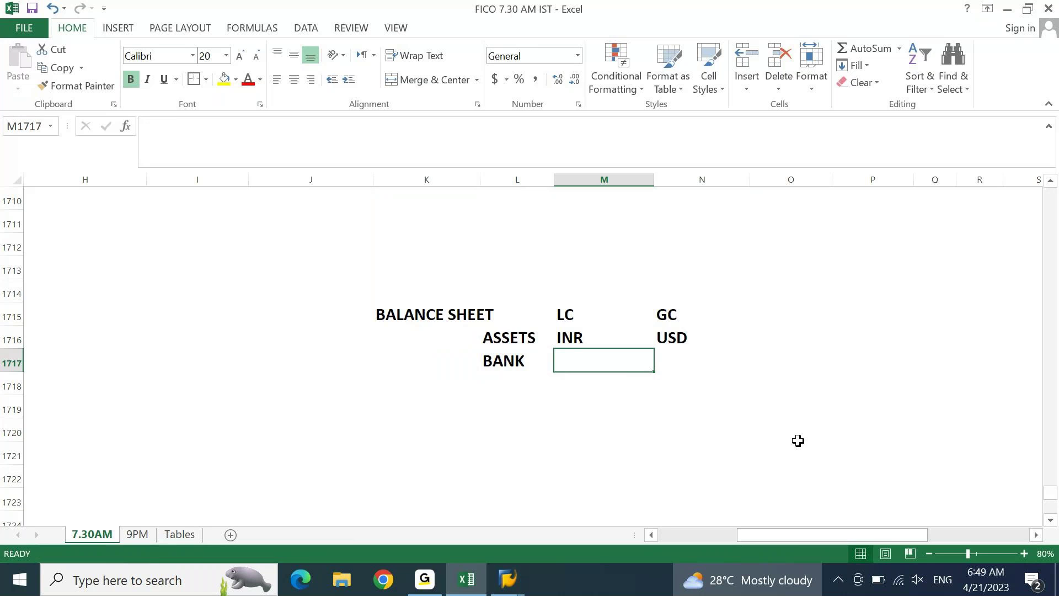
text(200000)
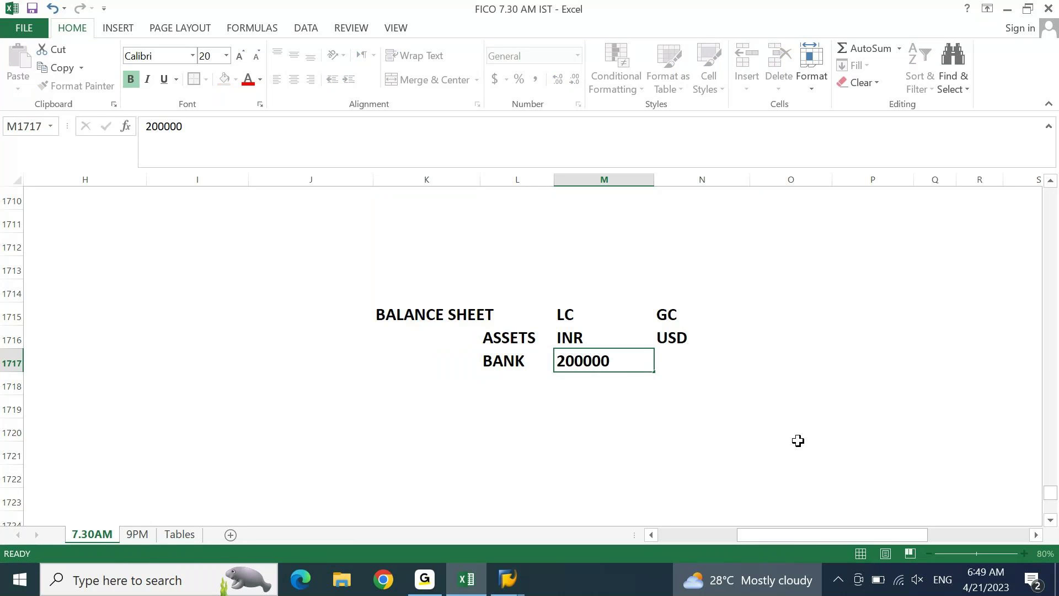
key(Return)
Centre the contents of cells M1716:N1717 horizontally
key(Up)
key(Up)
key(shift+Right)
key(shift+Down)
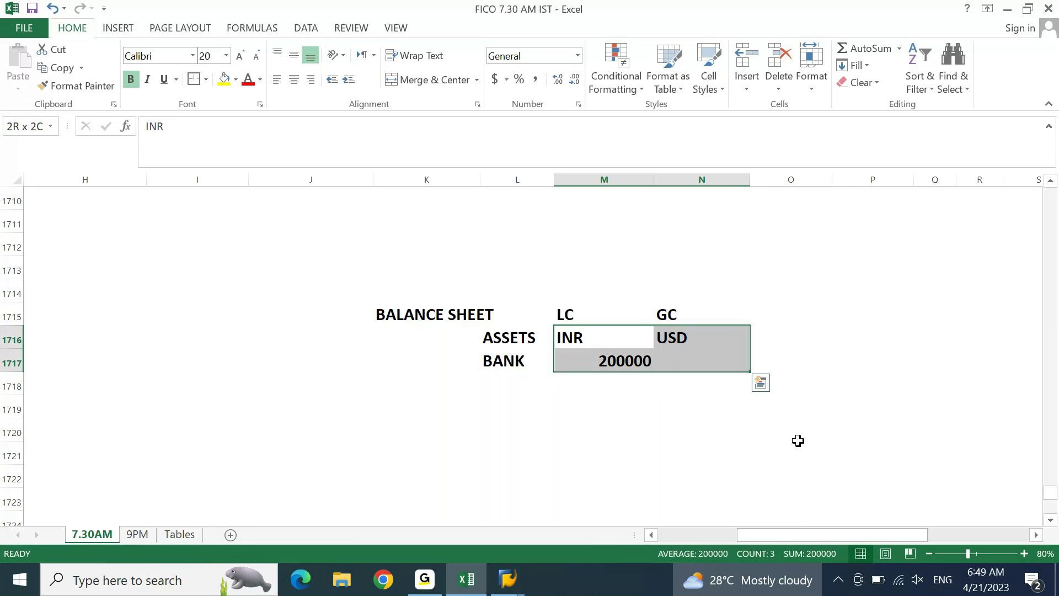
click(297, 81)
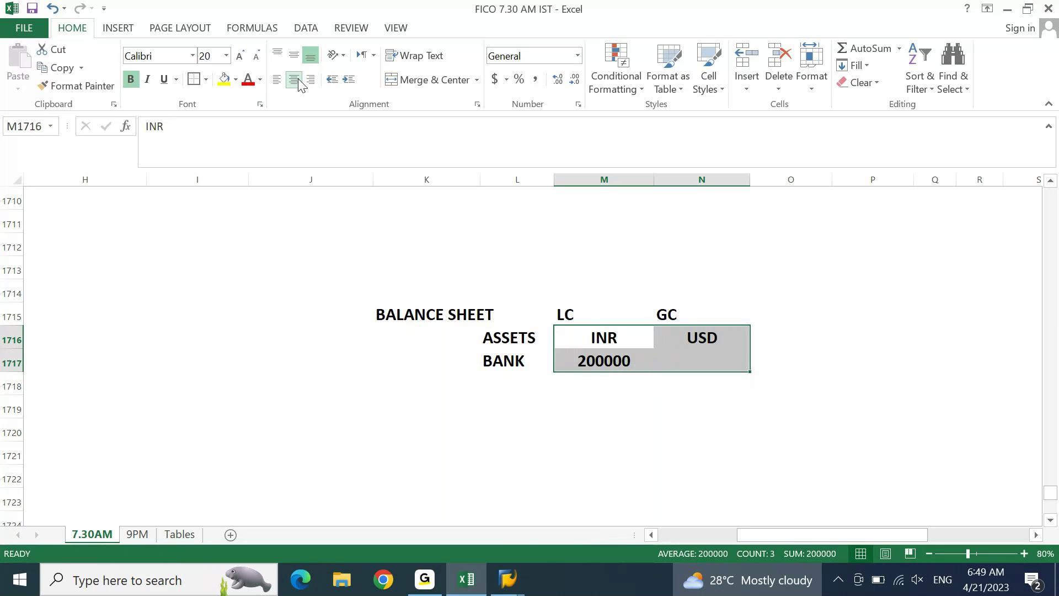
Enter the note MER: 80 in cell O1715, beside the GC heading
key(Right)
key(Down)
key(Right)
key(Up)
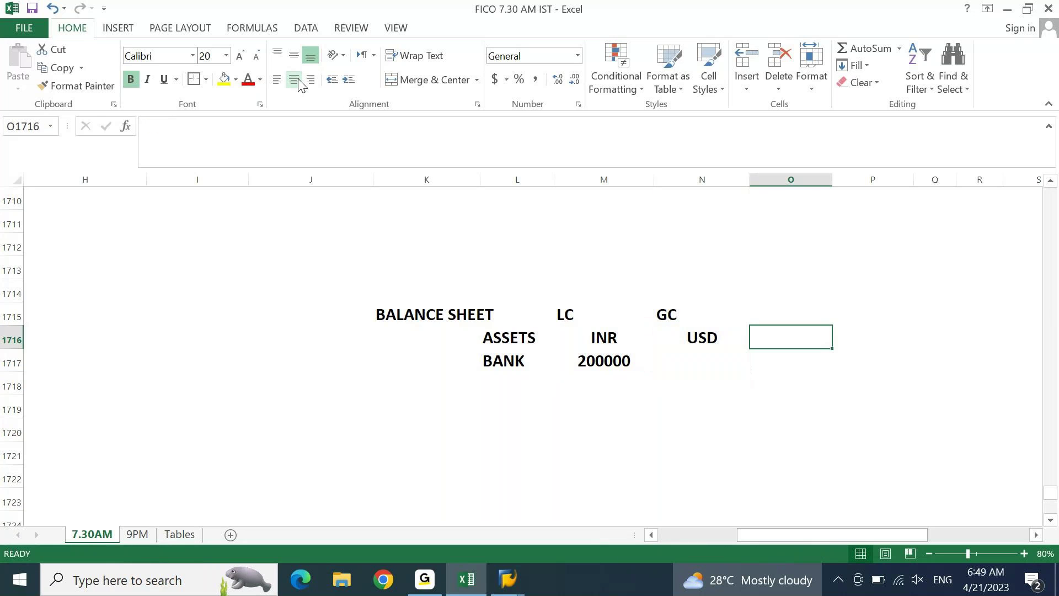
key(Up)
text(ME)
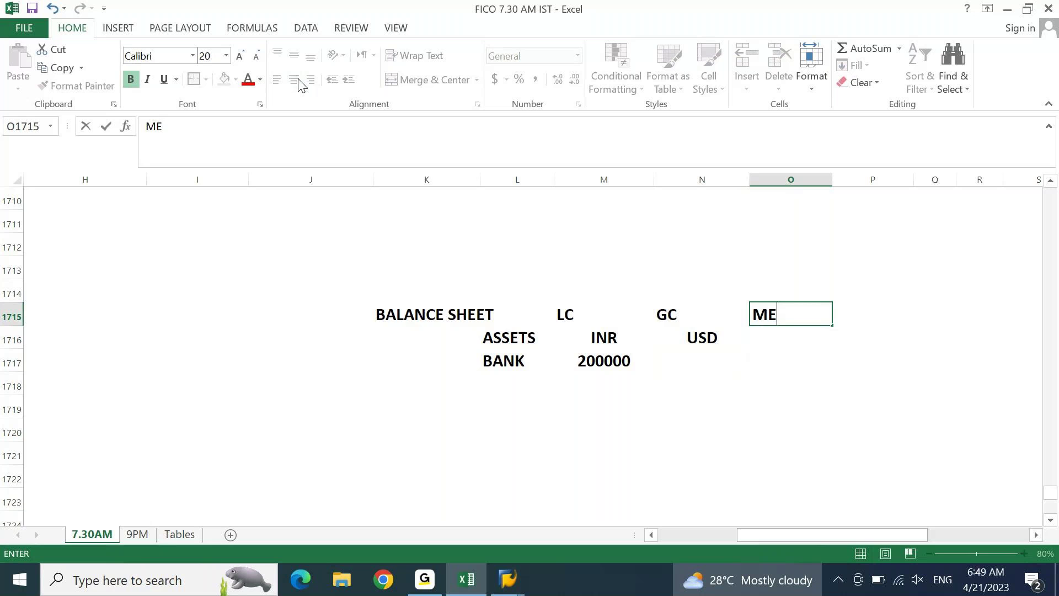
text(R: 80)
key(Return)
Calculate the bank's USD amount in cell N1717 with the formula =M1717/80
key(Left)
key(Down)
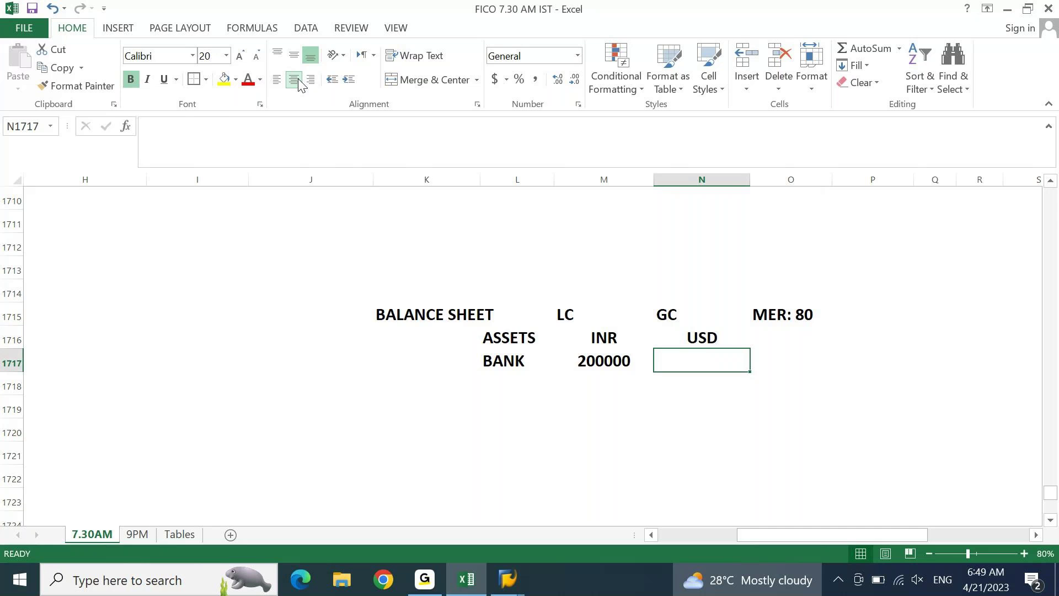
text(=)
key(Left)
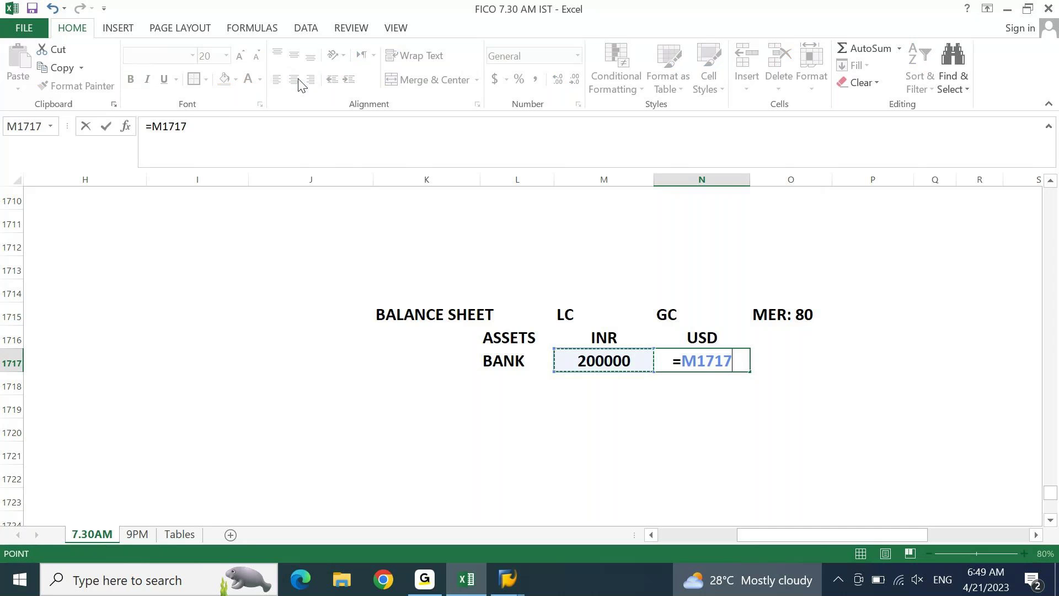
text(/80)
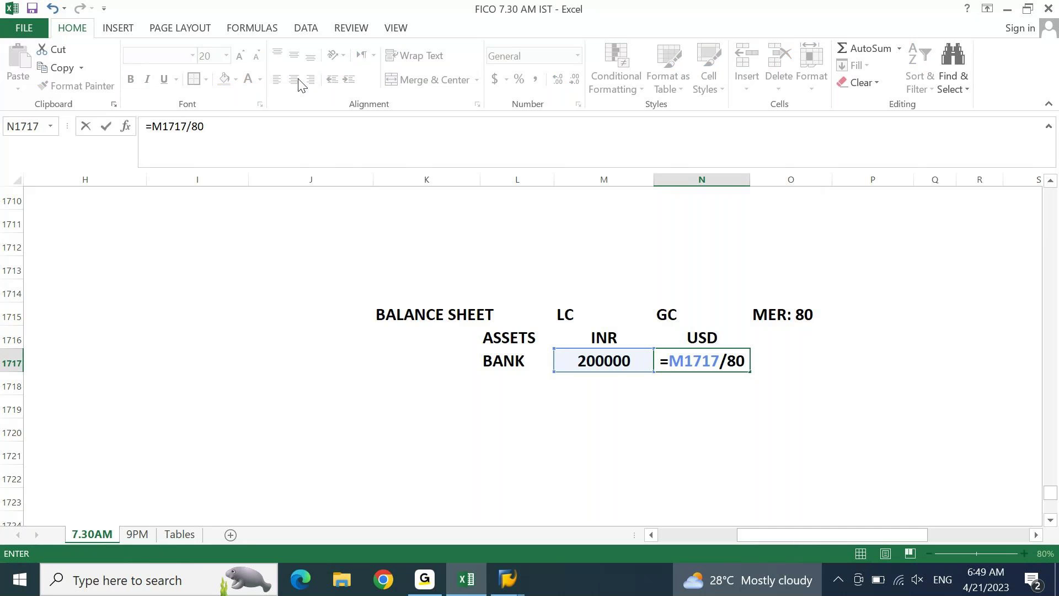
key(Return)
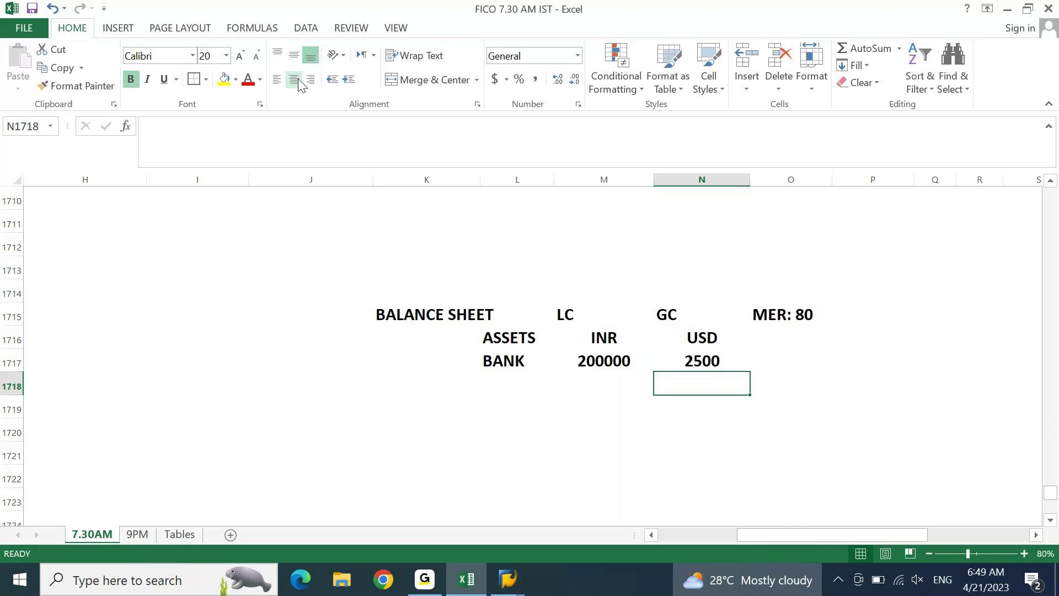
Replace the bank's USD formula in cell N1717 with the fixed amount 2387
key(Up)
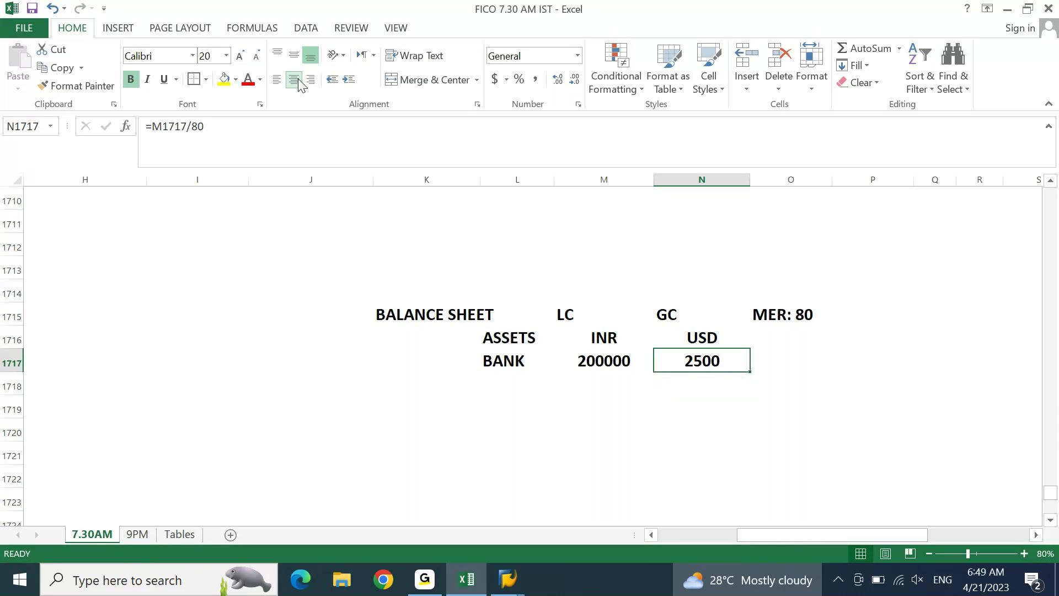
text(2)
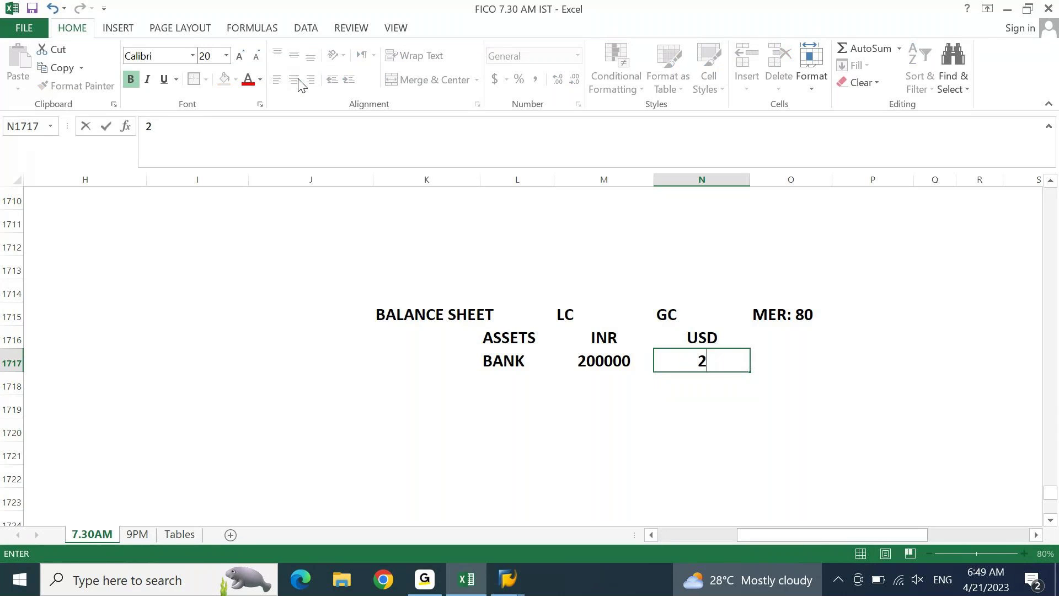
text(387)
key(Return)
key(Up)
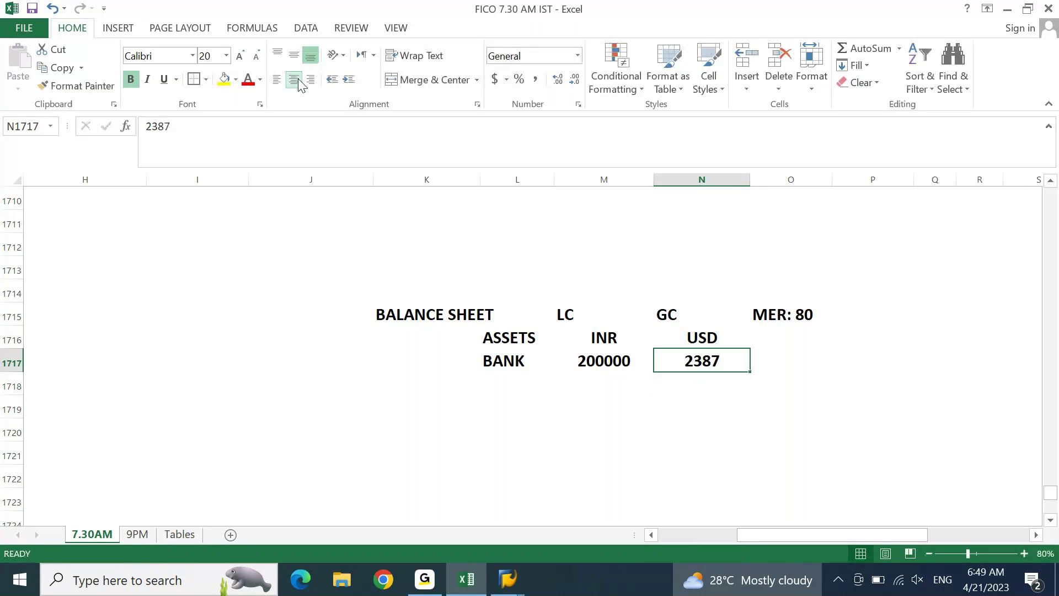
Enter the formula =M1717/80 in cell N1718, directly below the bank's USD amount
key(Right)
key(Up)
key(Up)
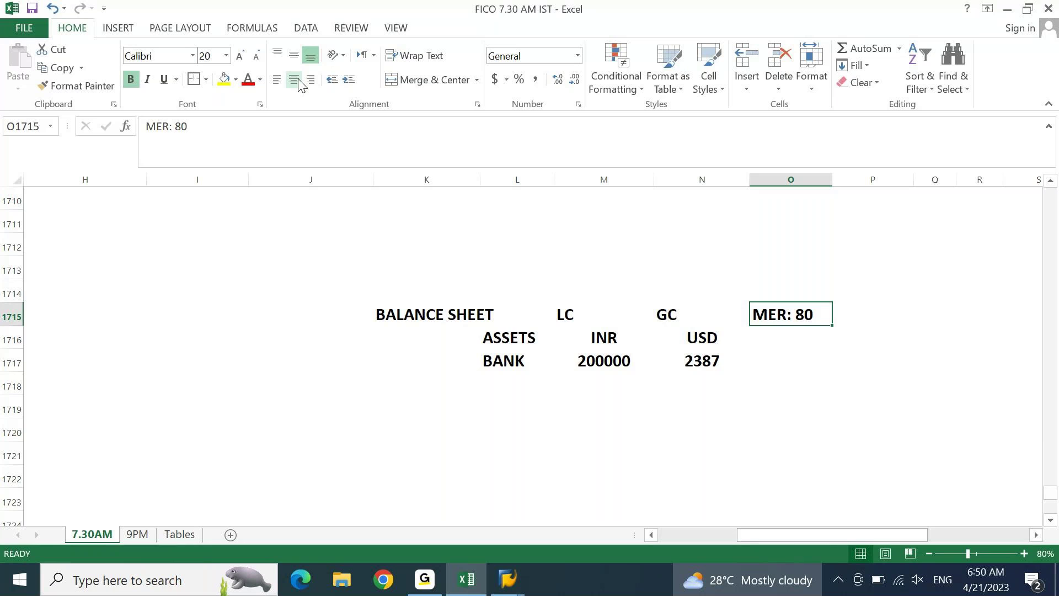
key(Down)
key(Down)
key(Left)
key(Down)
key(Up)
key(Down)
text(=)
key(Up)
key(Left)
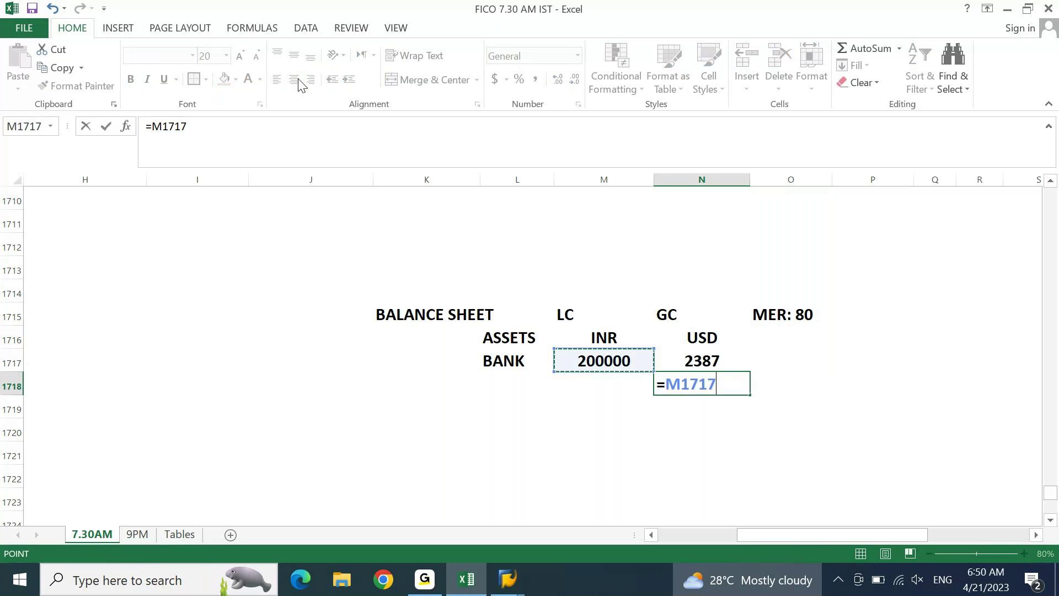
text(/80)
key(Return)
key(Up)
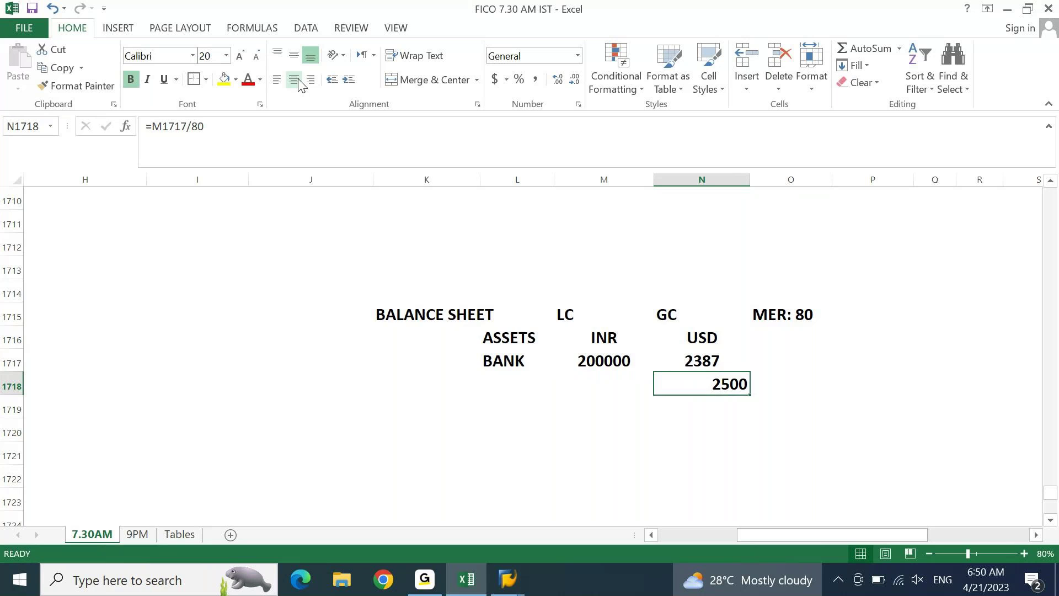
click(608, 365)
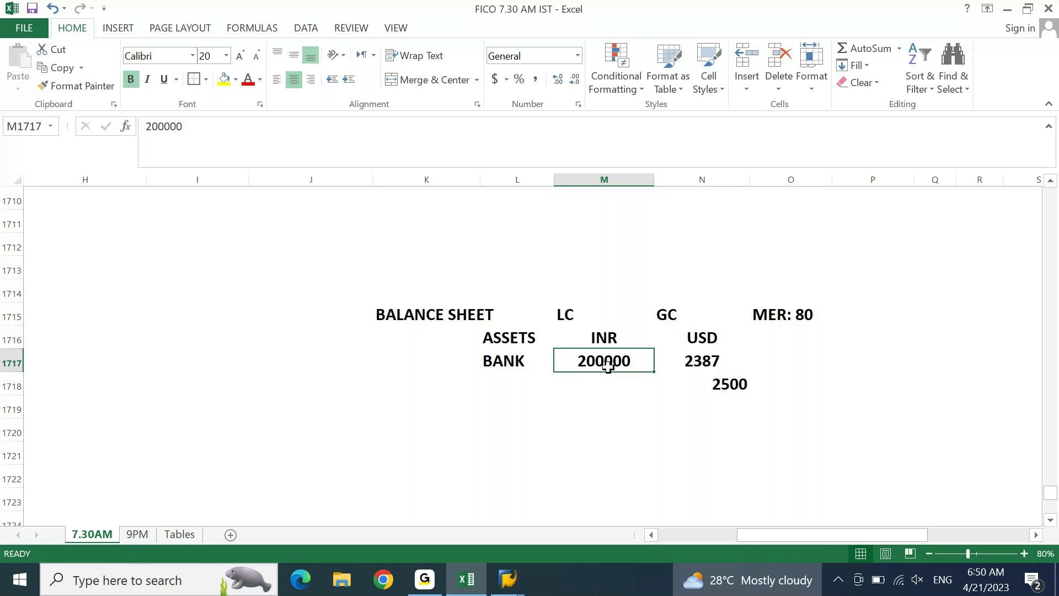
key(Right)
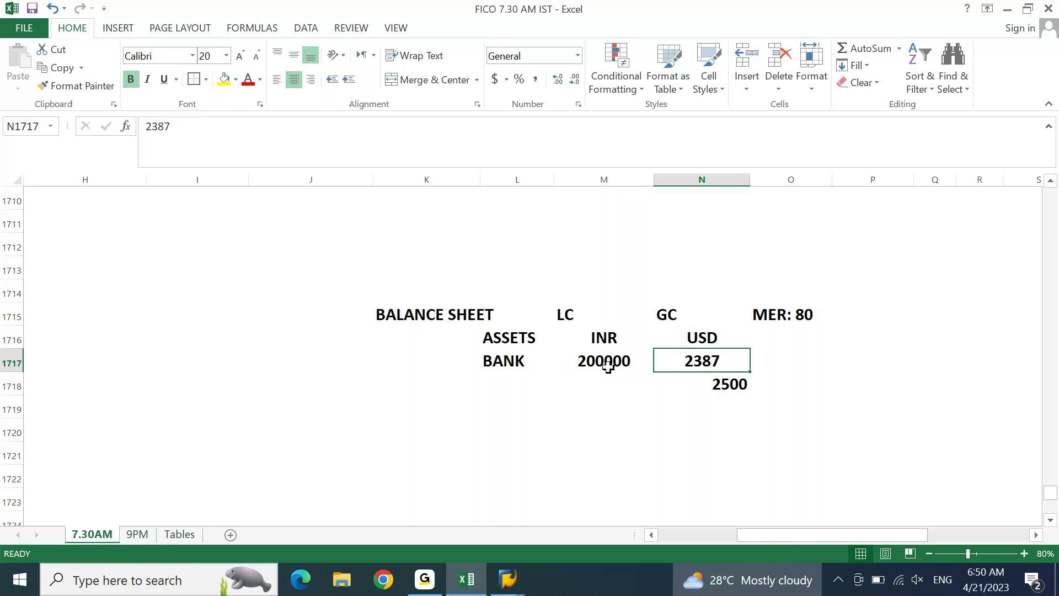
key(shift+Left)
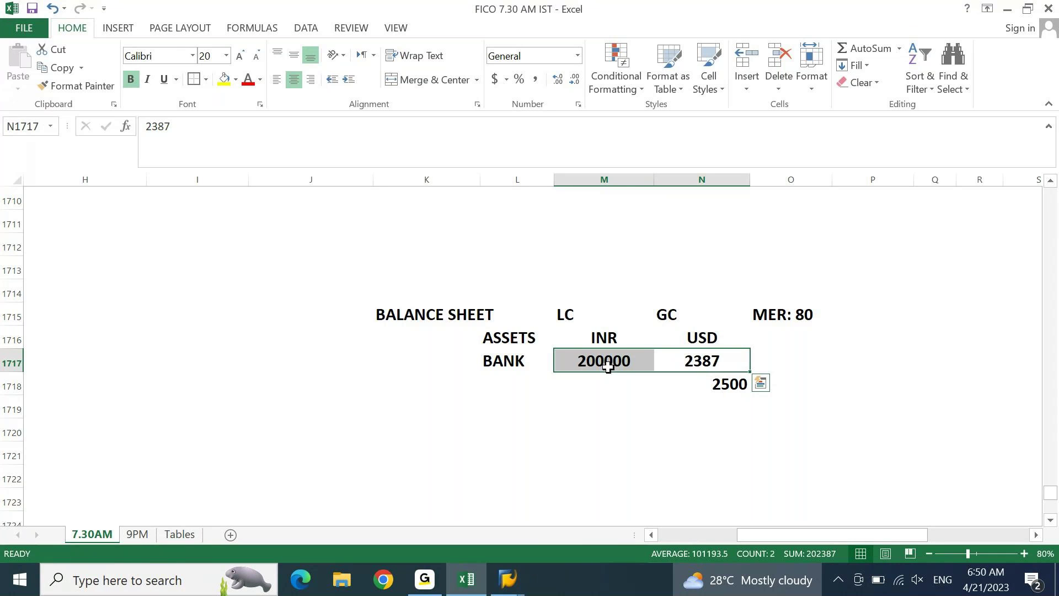
key(shift+Right)
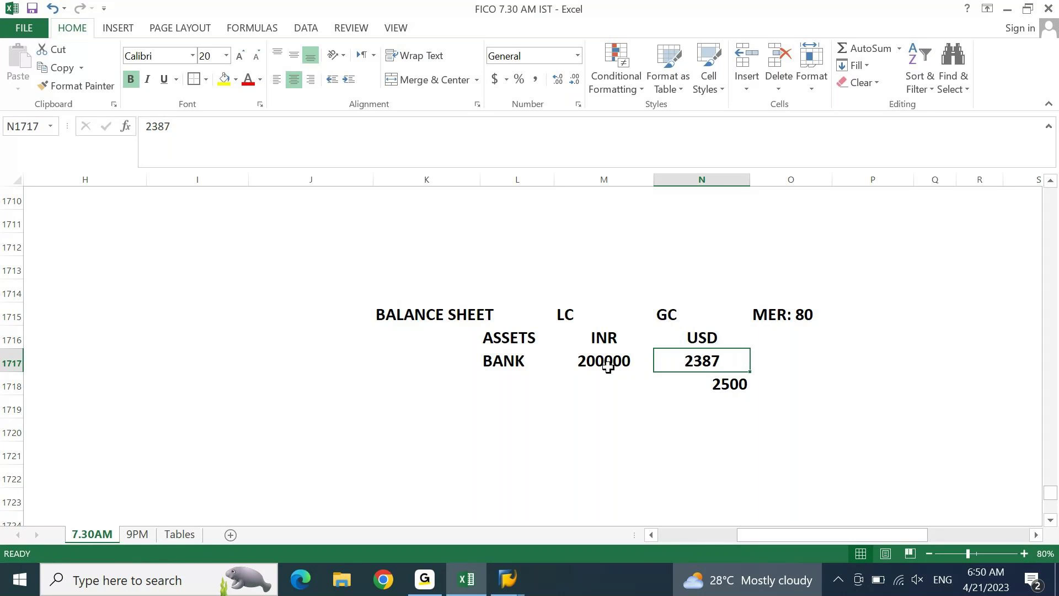
Enter the note 20 ENTRIES in cell J1717, in the BANK row
key(Left)
key(Left)
key(Left)
key(Left)
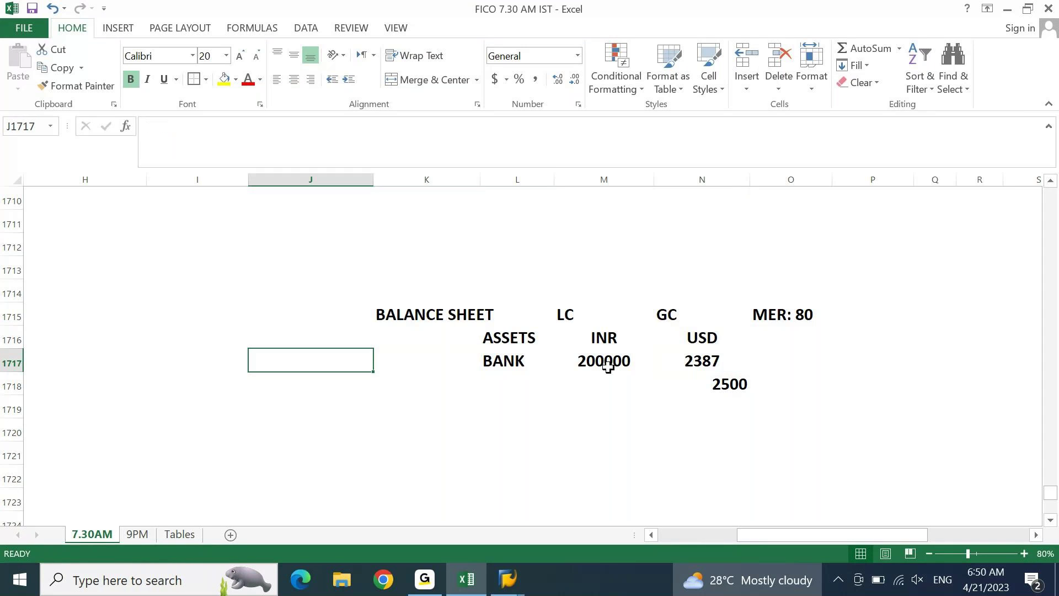
text(20 ENTRIES)
key(Return)
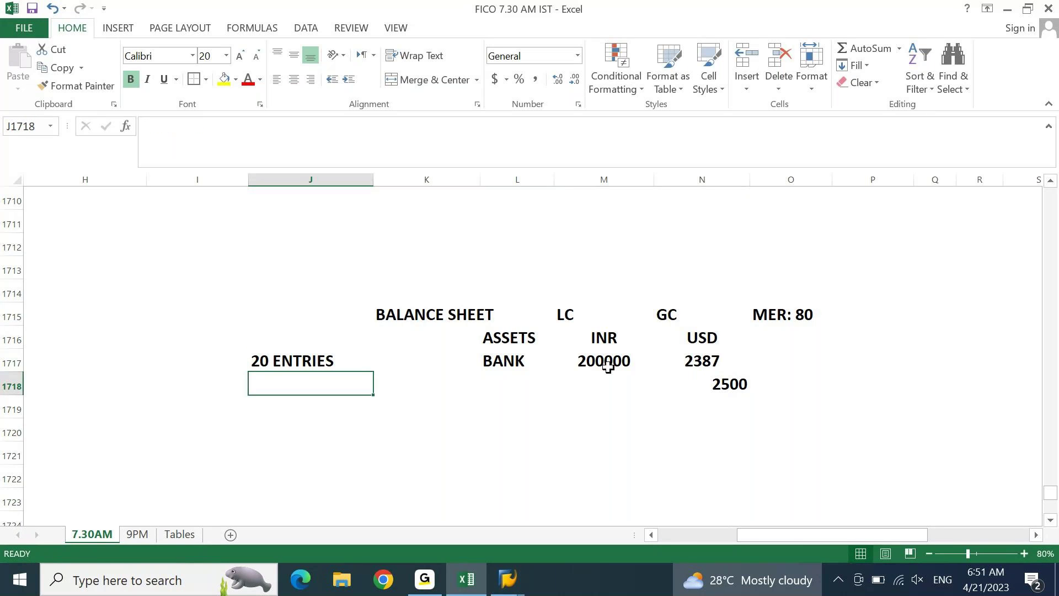
click(330, 359)
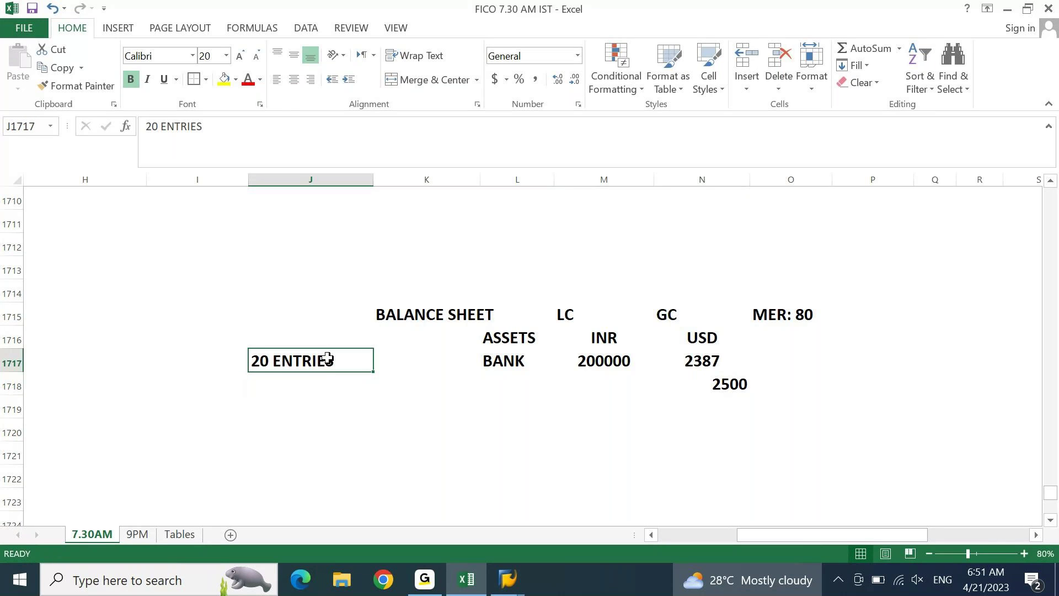
click(613, 363)
click(292, 361)
click(713, 366)
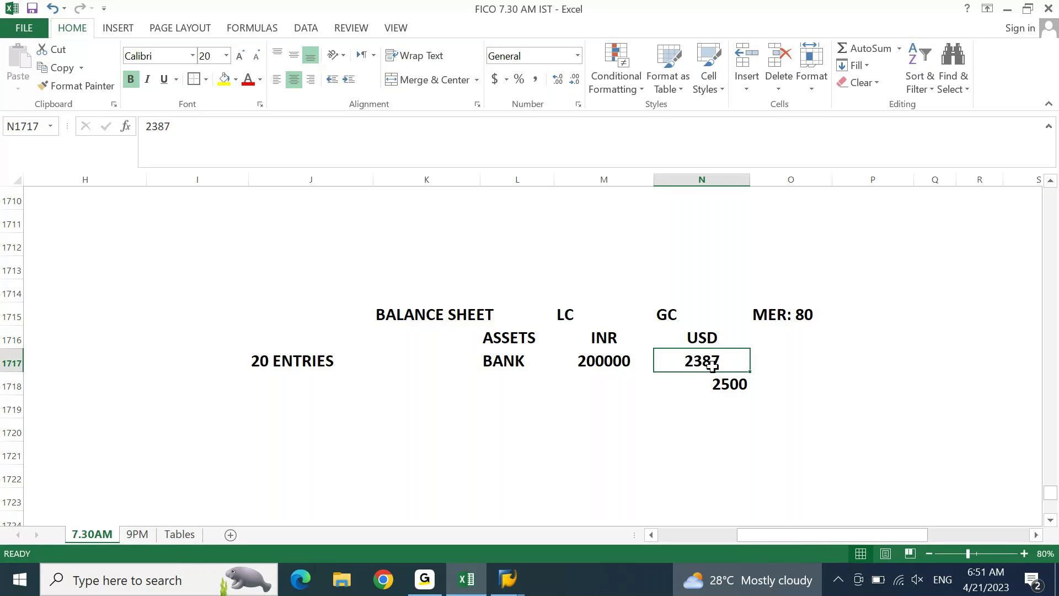
click(737, 383)
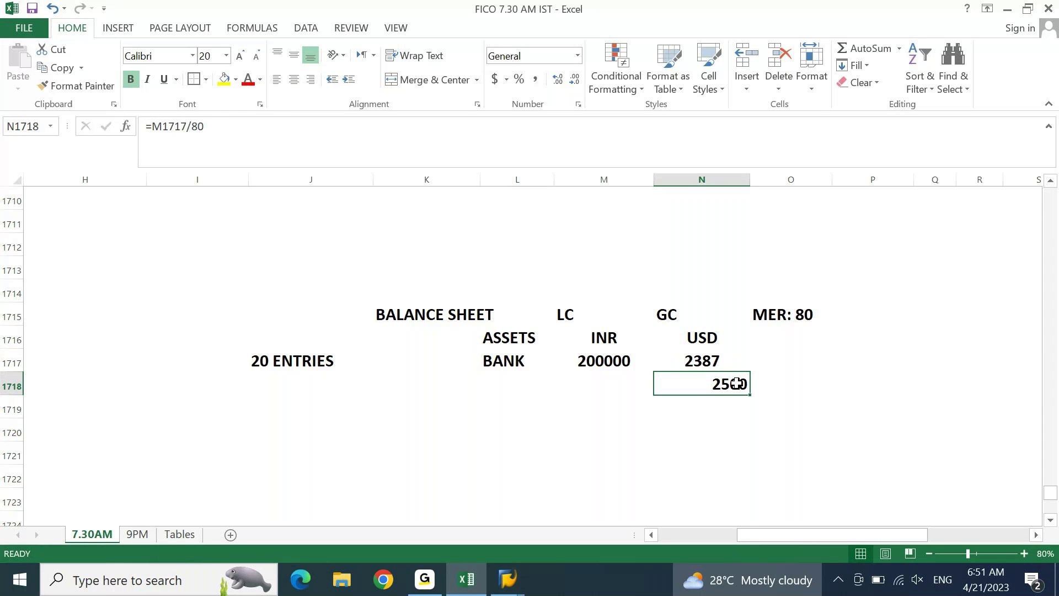
click(701, 360)
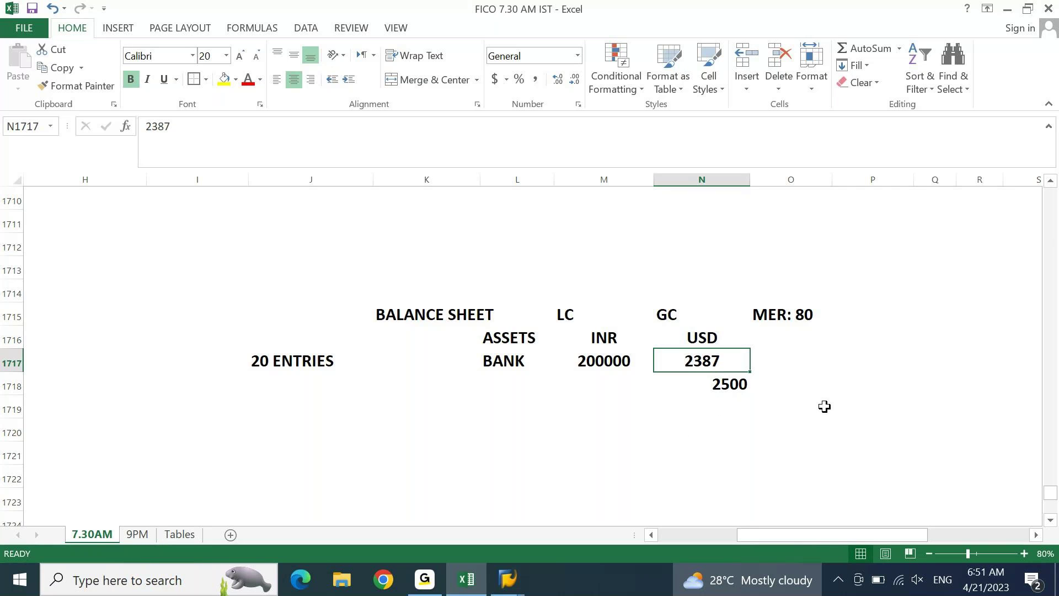
click(665, 455)
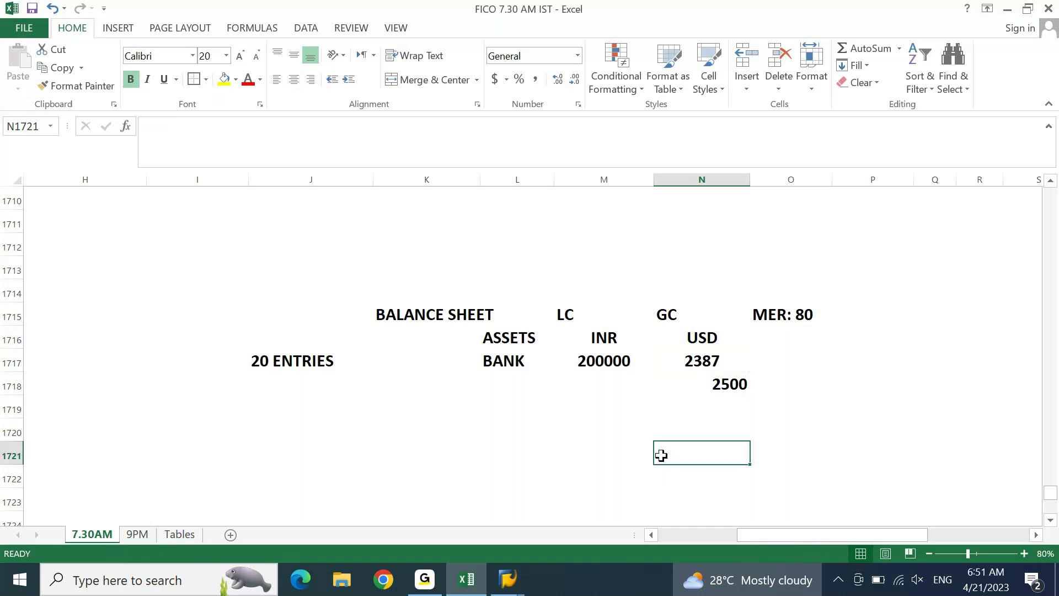
text(=)
click(597, 362)
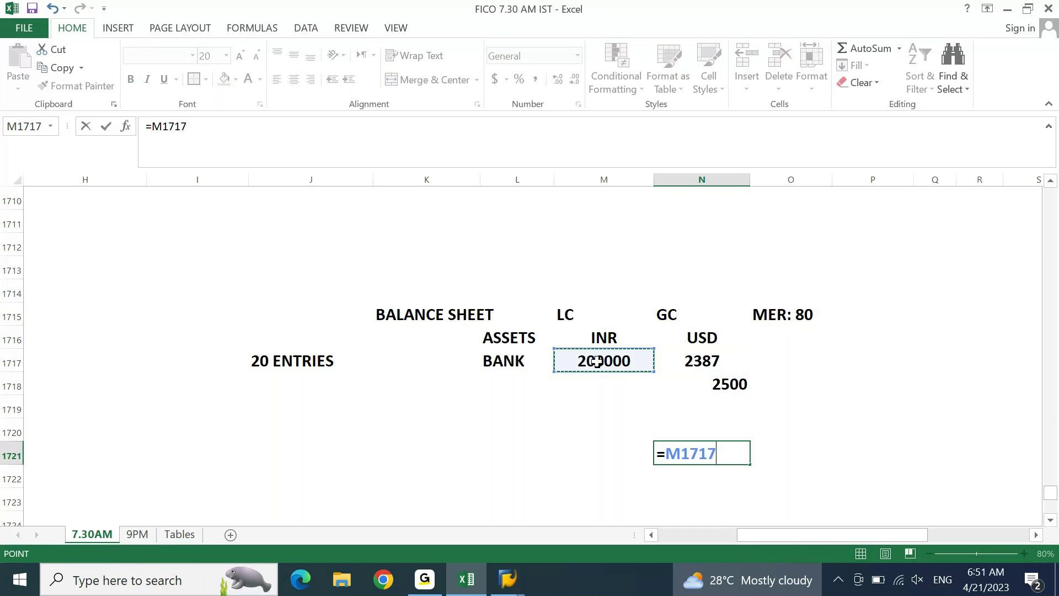
text(/80)
key(Return)
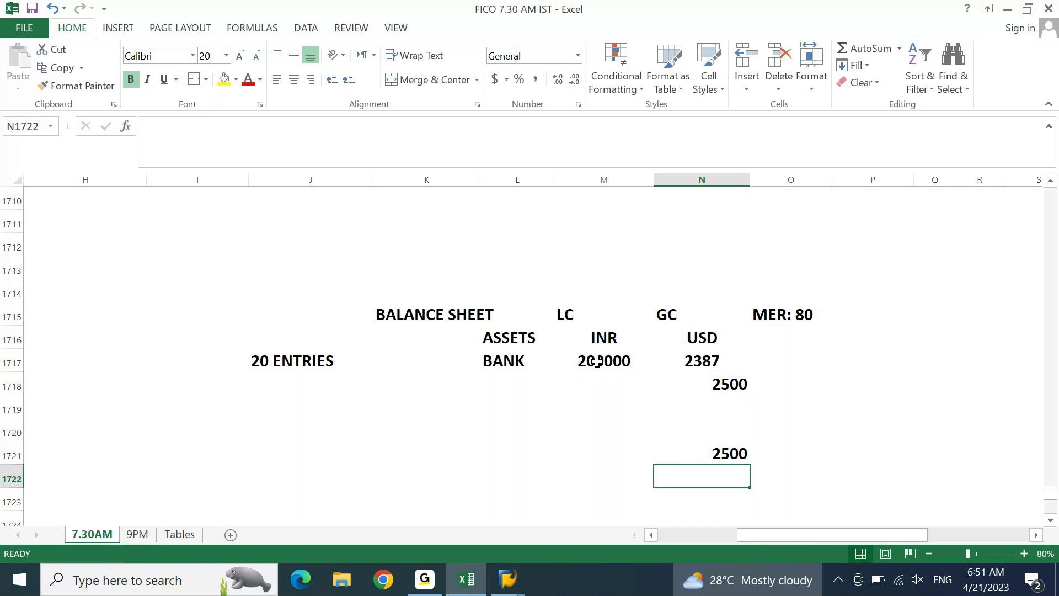
key(Up)
key(Delete)
Clear the conversion formula from cell N1718
key(Up)
key(Up)
key(Up)
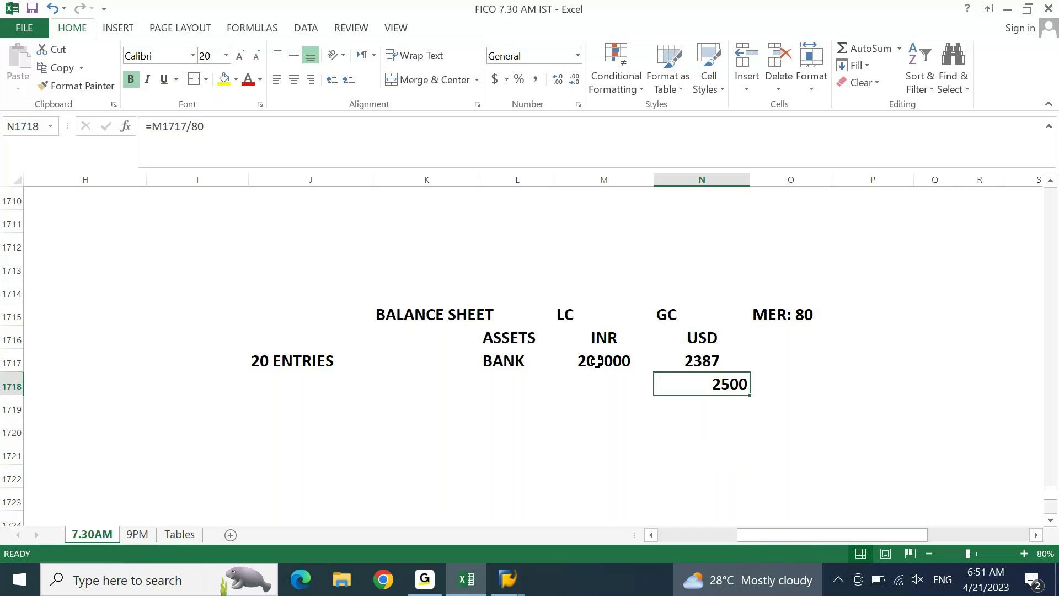
key(Delete)
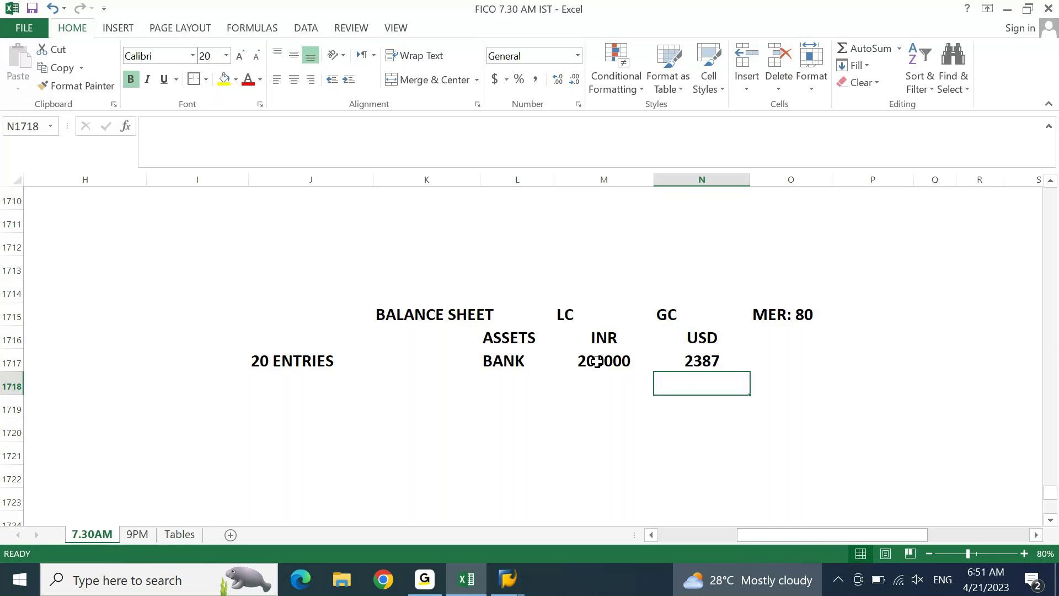
Enter FC VALUATION in cell N1719 and FC TRANSLATION in cell N1720
key(Down)
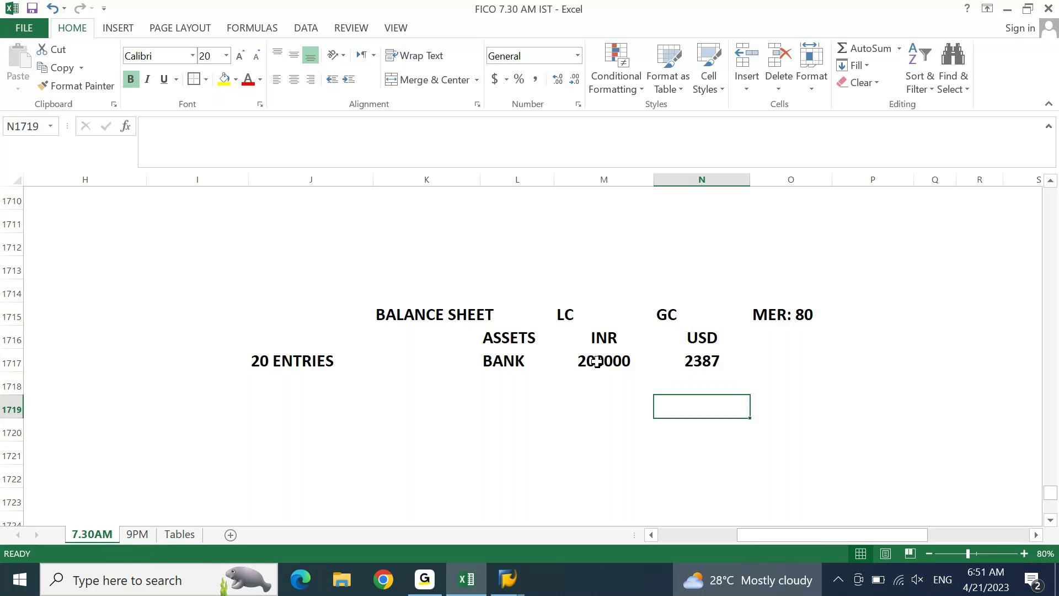
text(FC VALUATION)
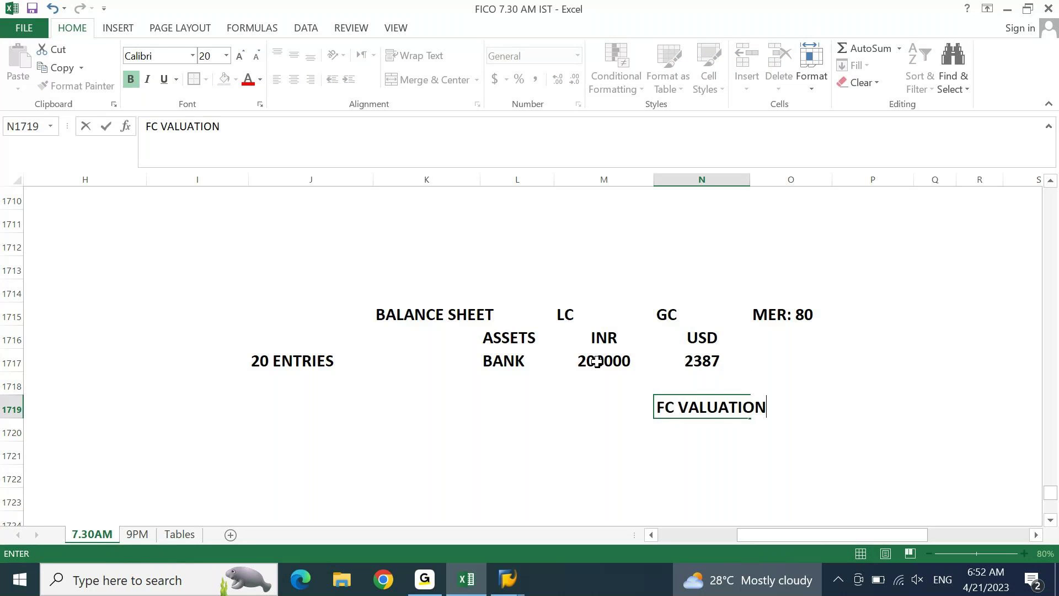
key(Return)
text(FC TR)
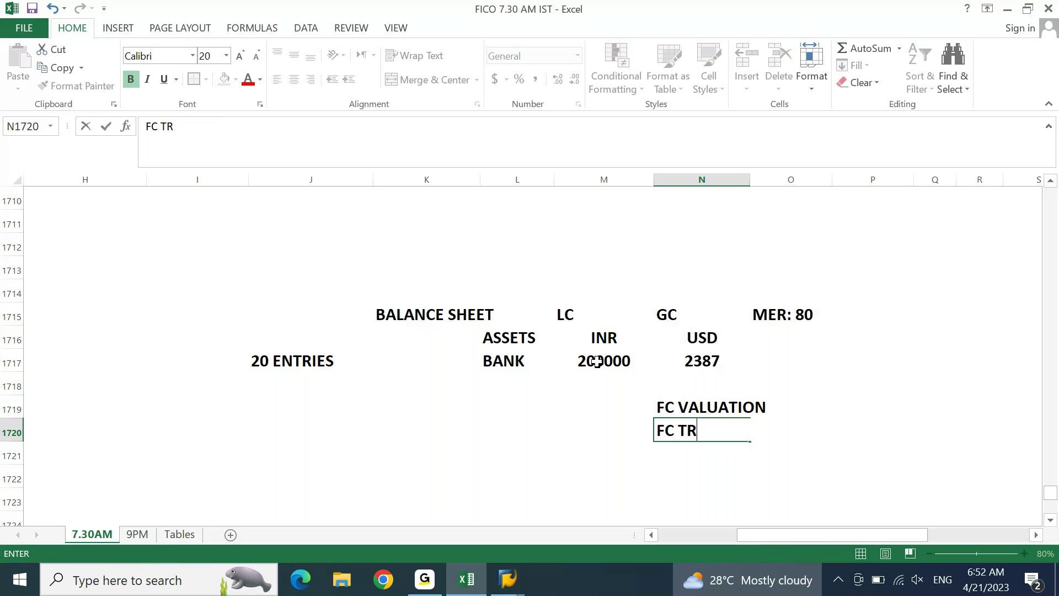
text(ANSLA)
key(BackSpace)
text(LATION)
key(Return)
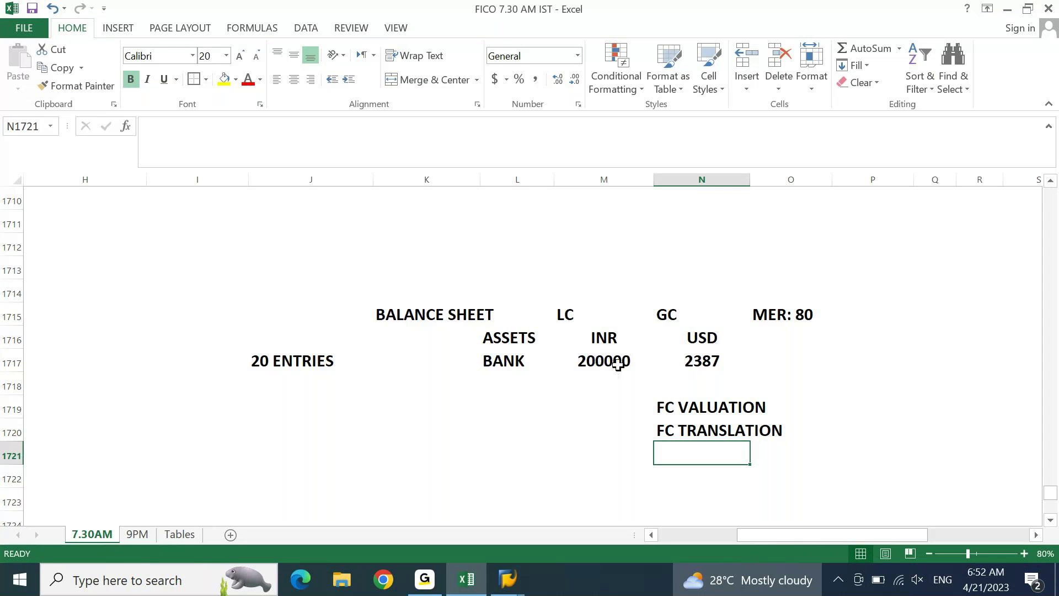
drag(618, 364, 672, 364)
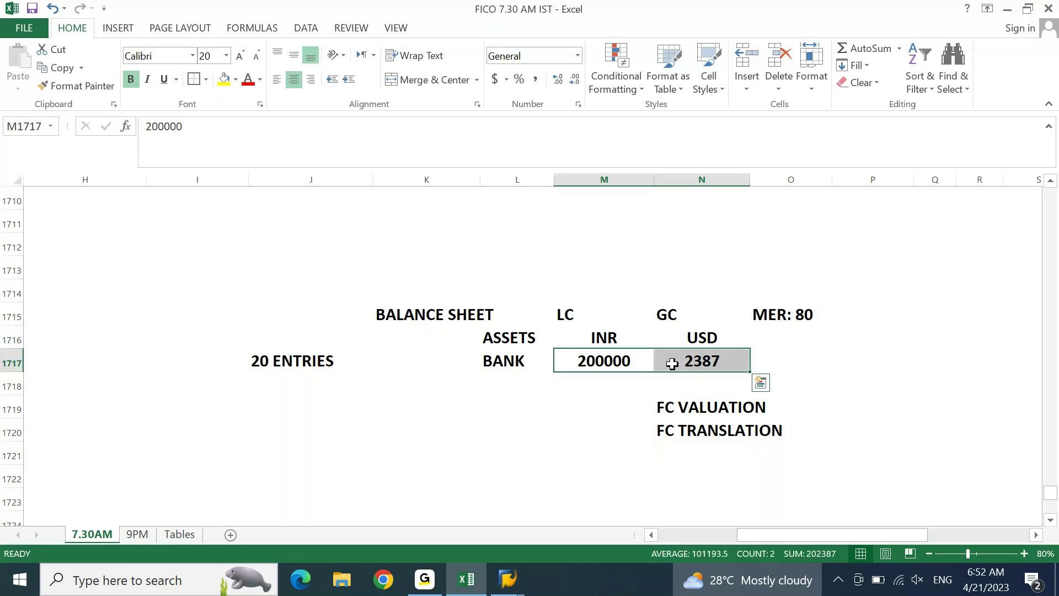
click(802, 312)
click(682, 431)
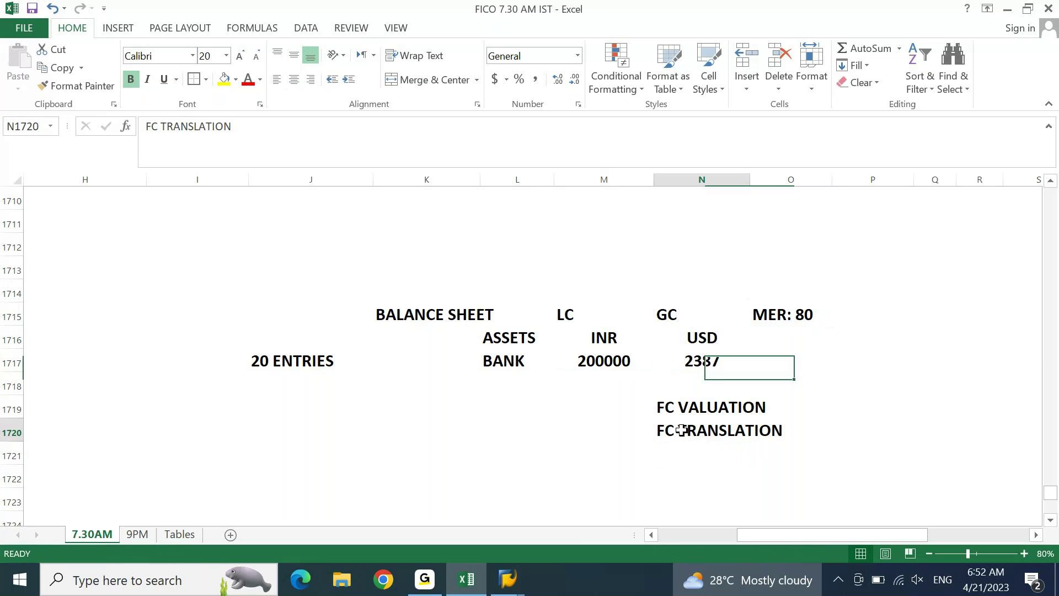
click(612, 362)
Set the bank's USD amount in cell N1717 to 2500
click(691, 359)
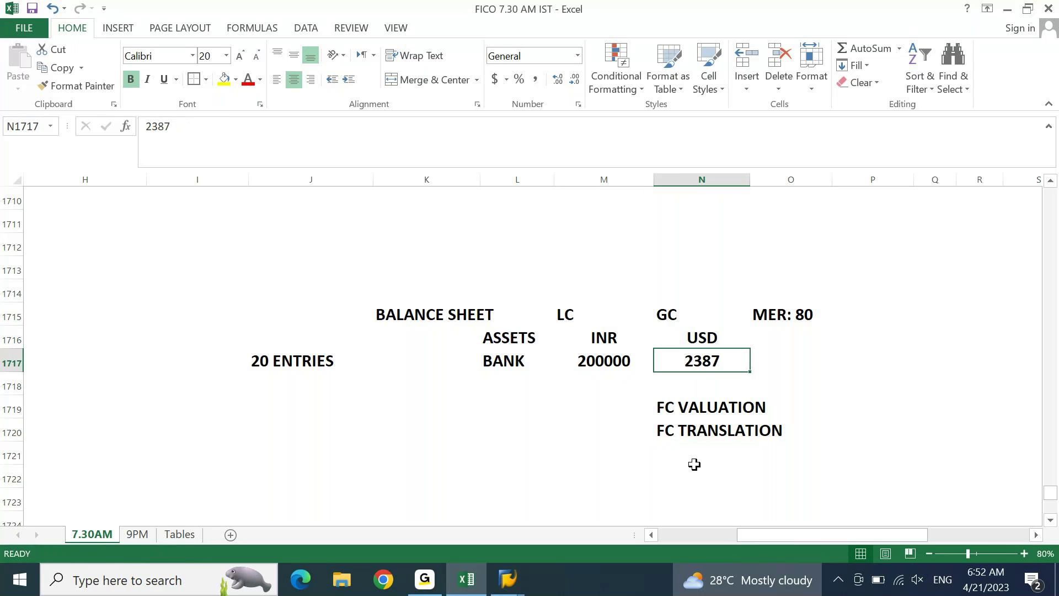
text(2500)
key(Return)
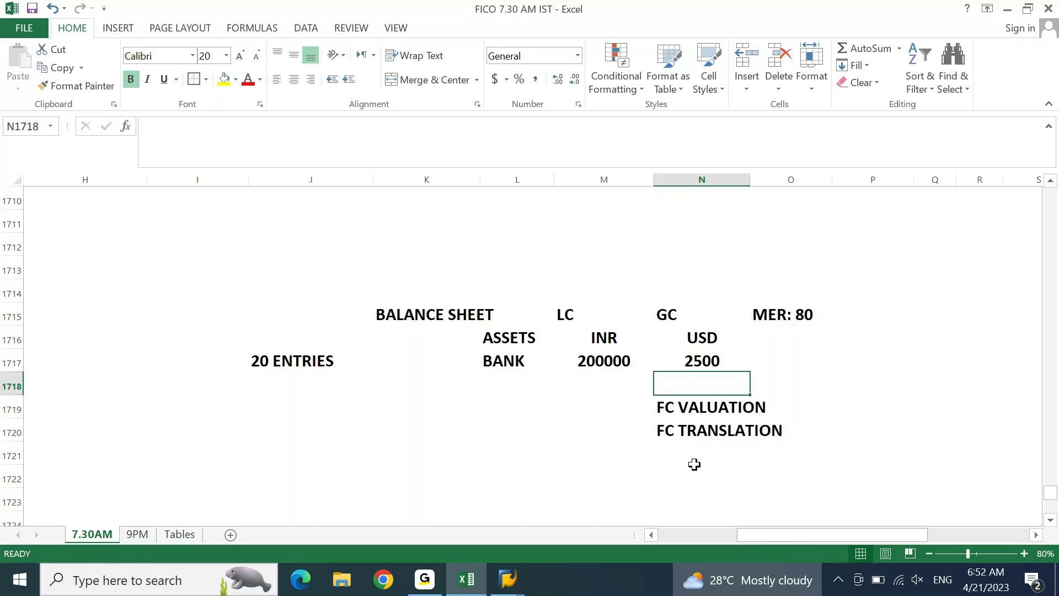
Select the FC VALUATION and FC TRANSLATION notes together to point them out
click(667, 439)
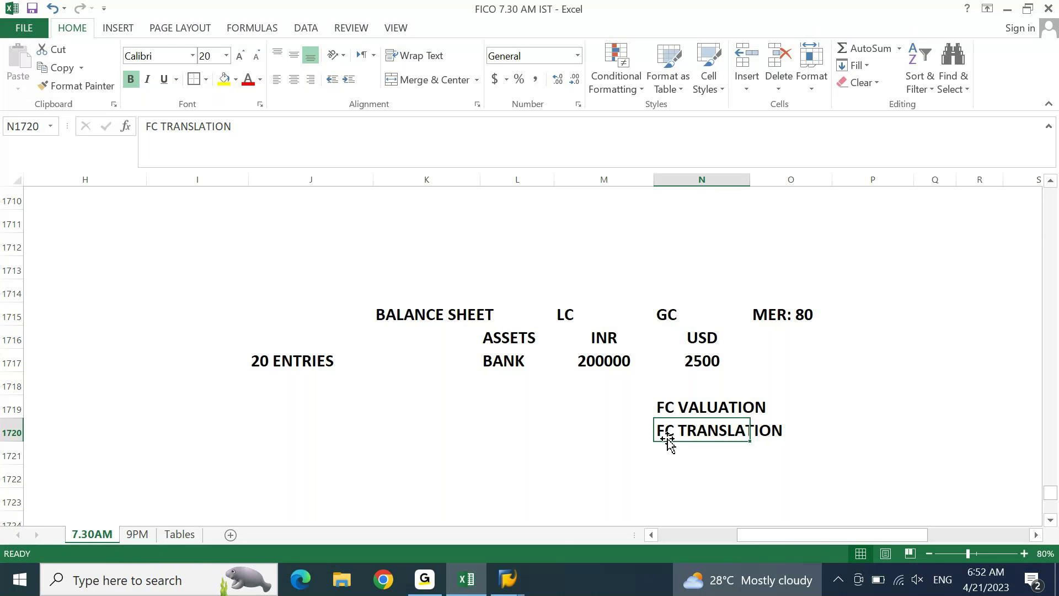
key(shift+Right)
key(shift+Up)
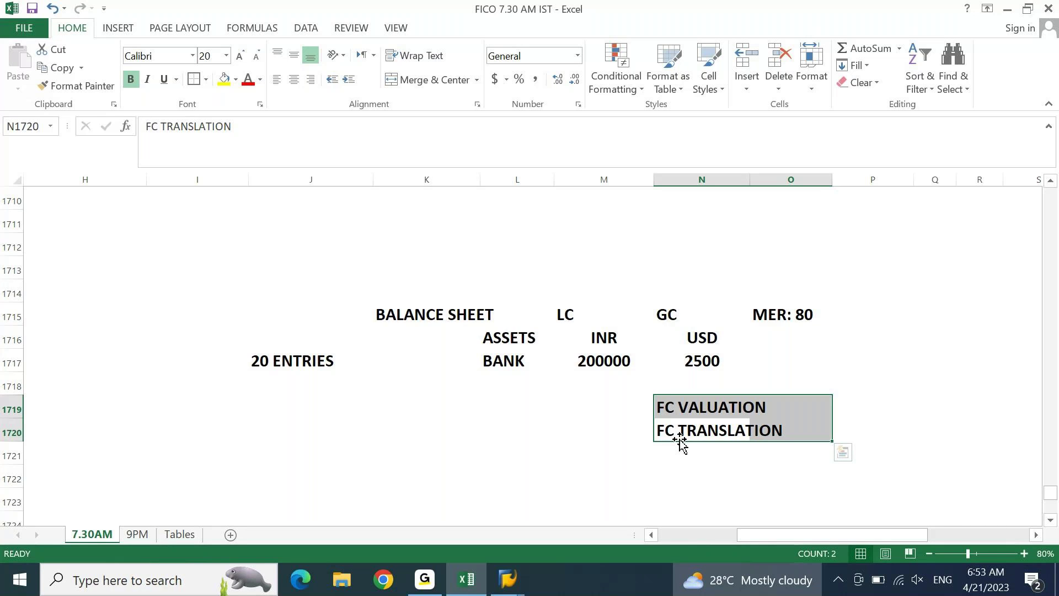
Enter the note MONTH END = +5 WORKING DAYS in cell G1716, beside the ledger settings list
key(Home)
key(Up)
key(Up)
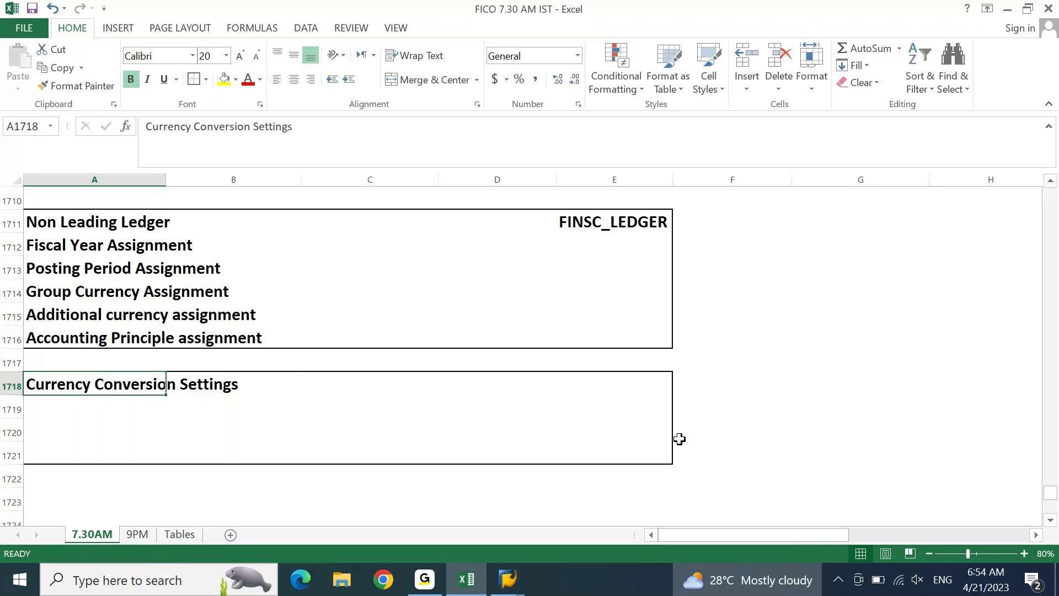
key(Right)
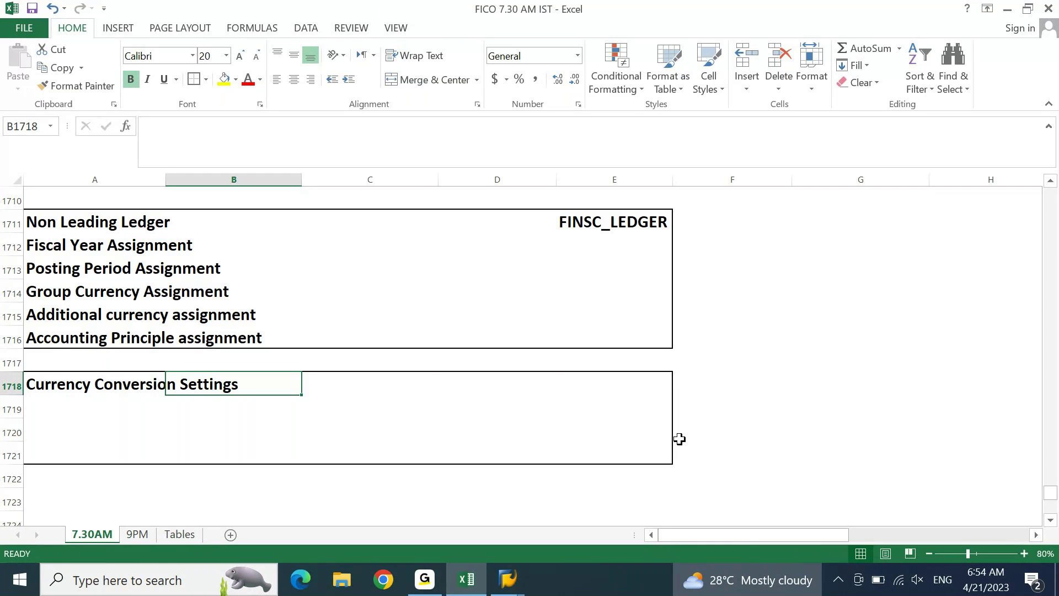
key(Right)
key(Right)
key(Right)
key(Right)
key(Right)
key(Up)
key(Up)
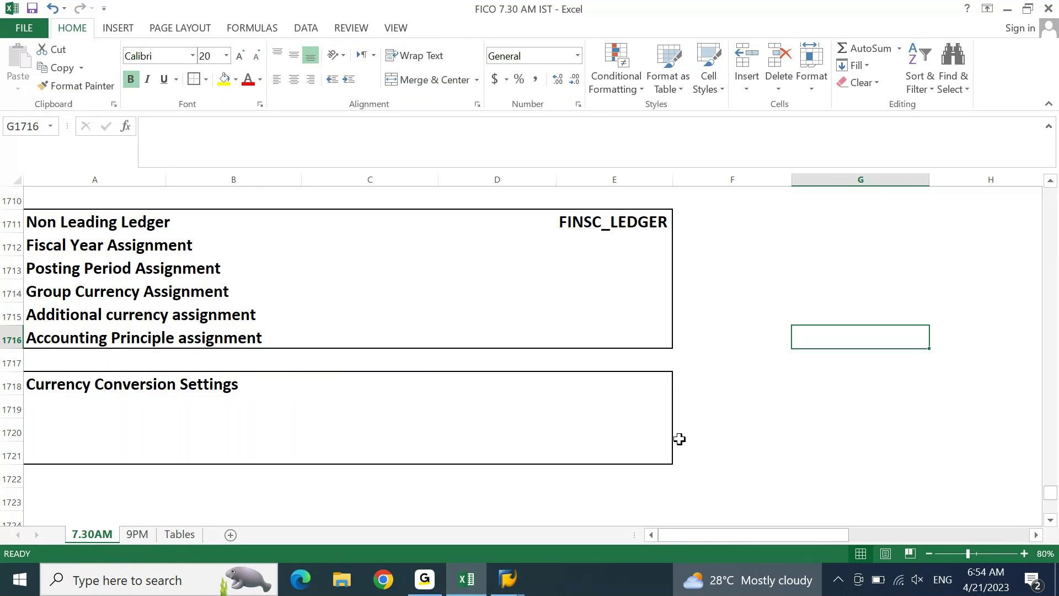
text(MONTH EN)
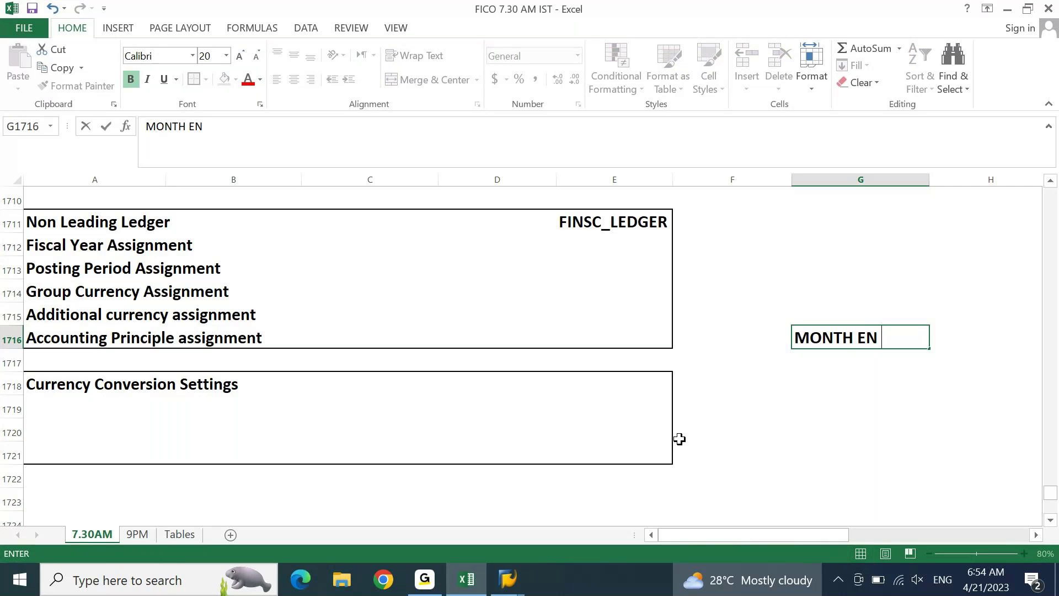
text(D = +5 WORKING DAYS)
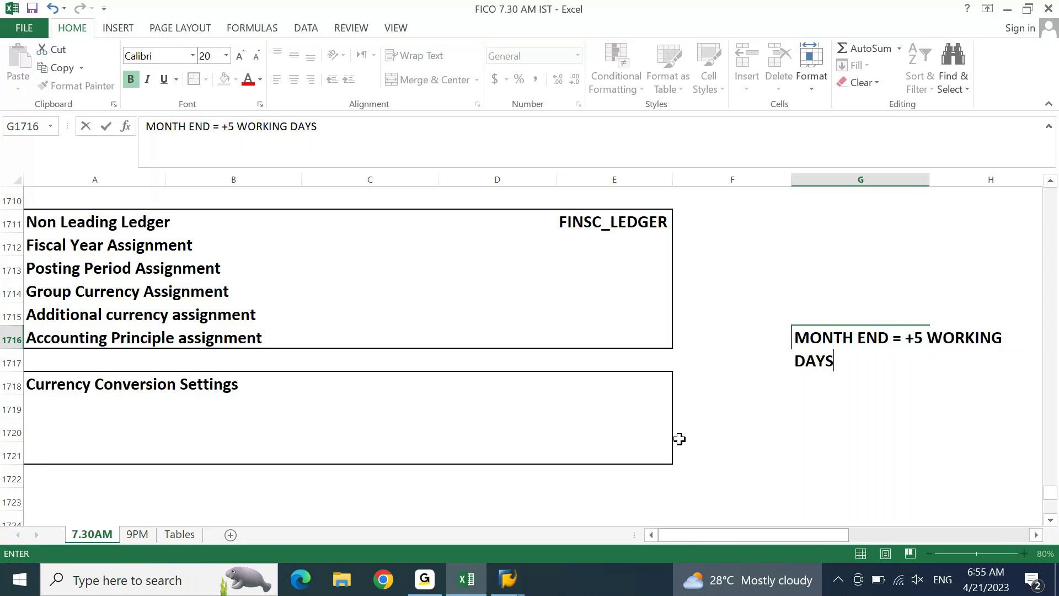
key(Return)
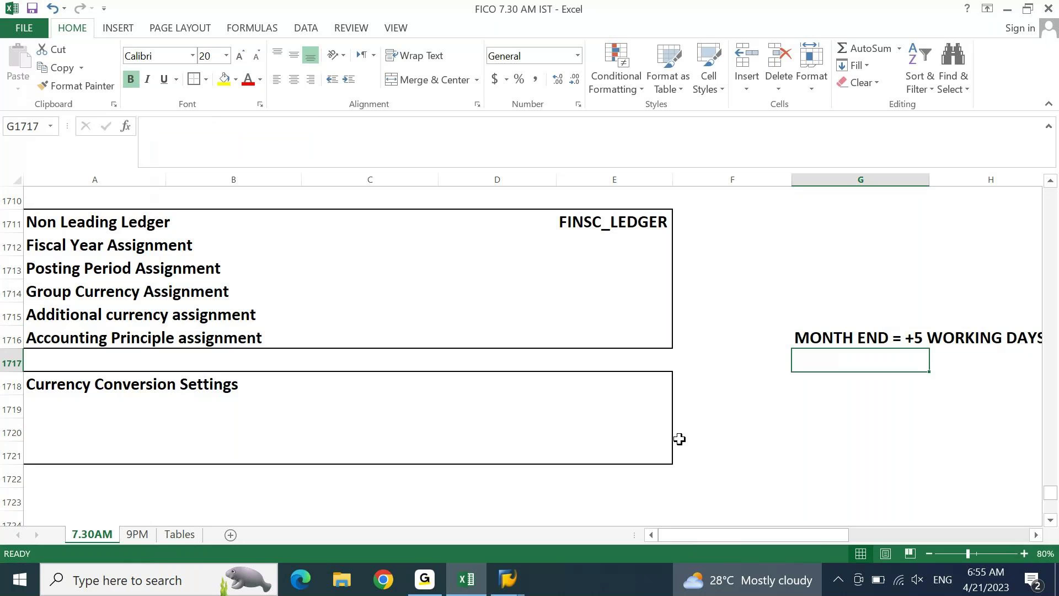
Enter the note APRIL CLOSING = MAY 5 in cell G1717
text(APRI)
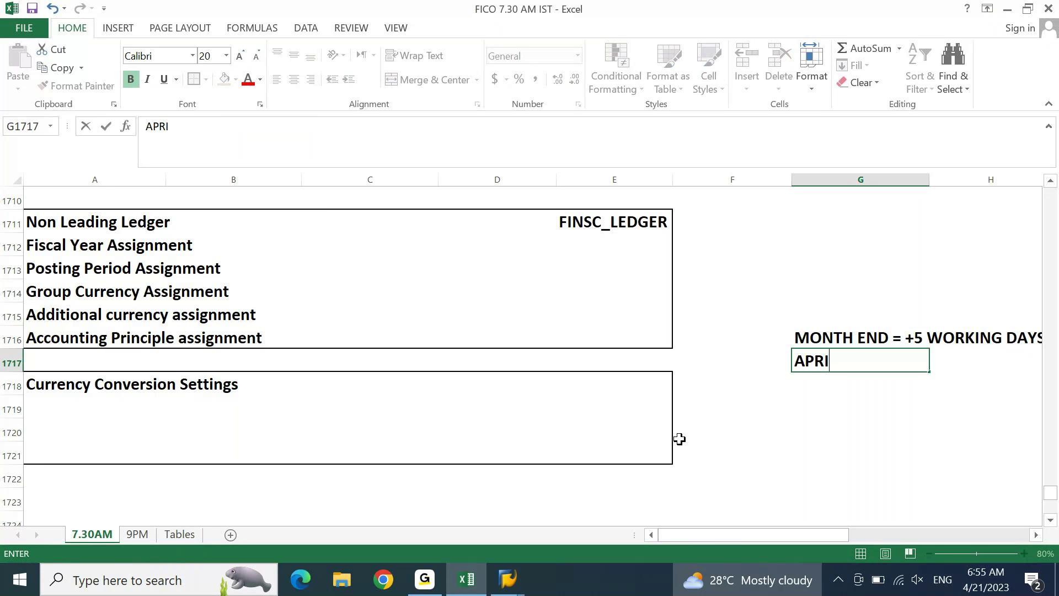
text(L CLOSING =)
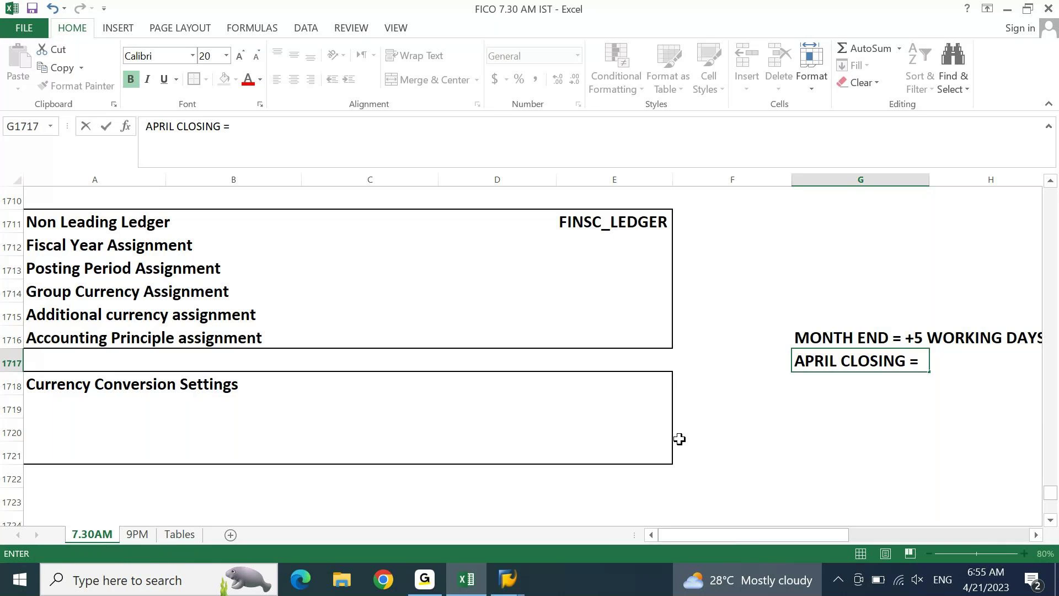
text(MAY 5)
key(Return)
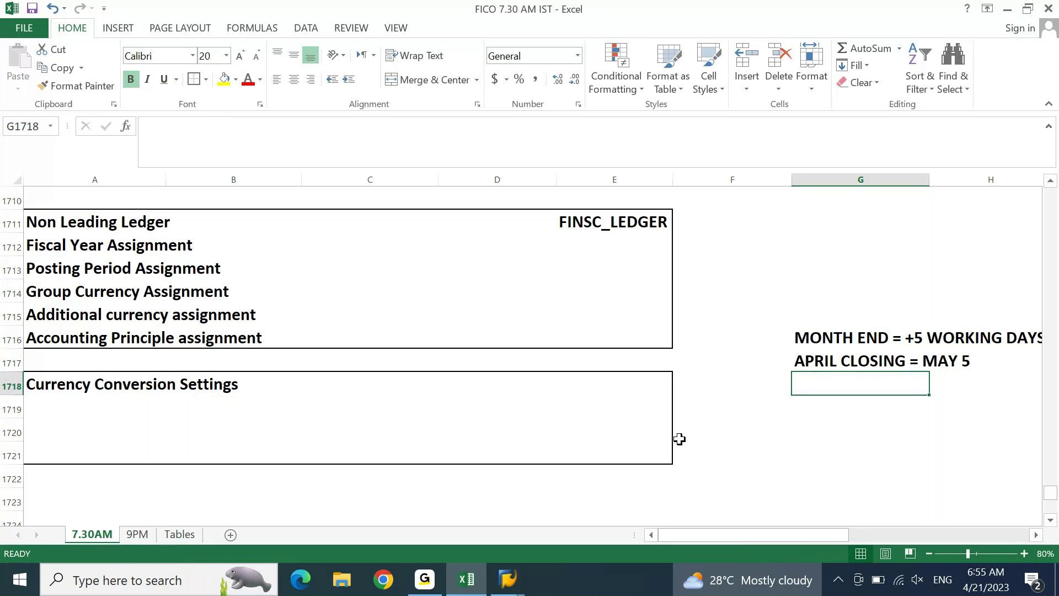
key(Return)
key(Return)
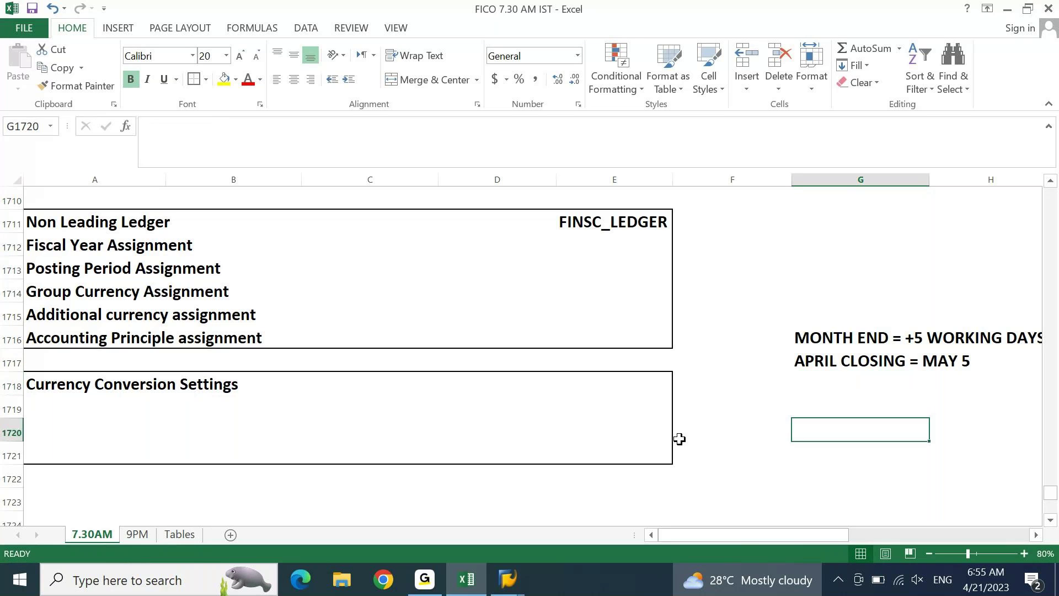
key(Up)
key(Up)
key(Up)
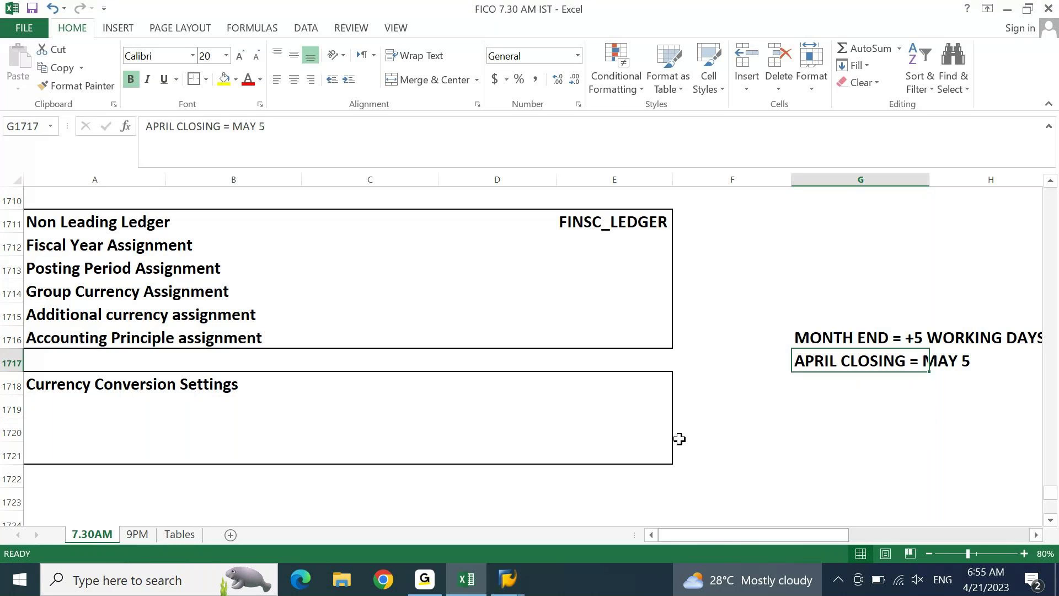
key(Down)
text(MA)
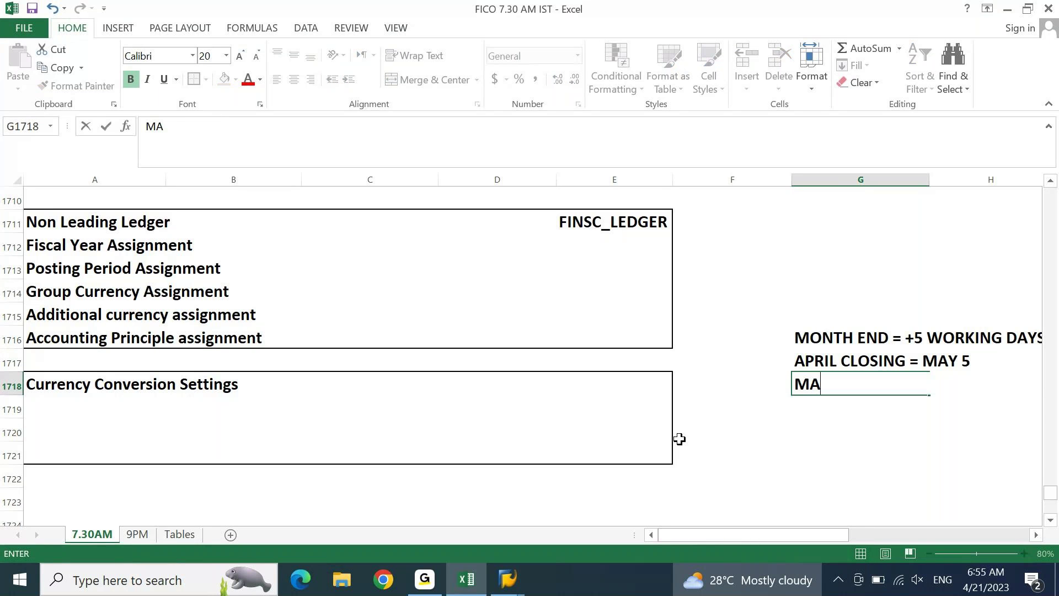
text(Y 4)
key(BackSpace)
text(5)
key(Return)
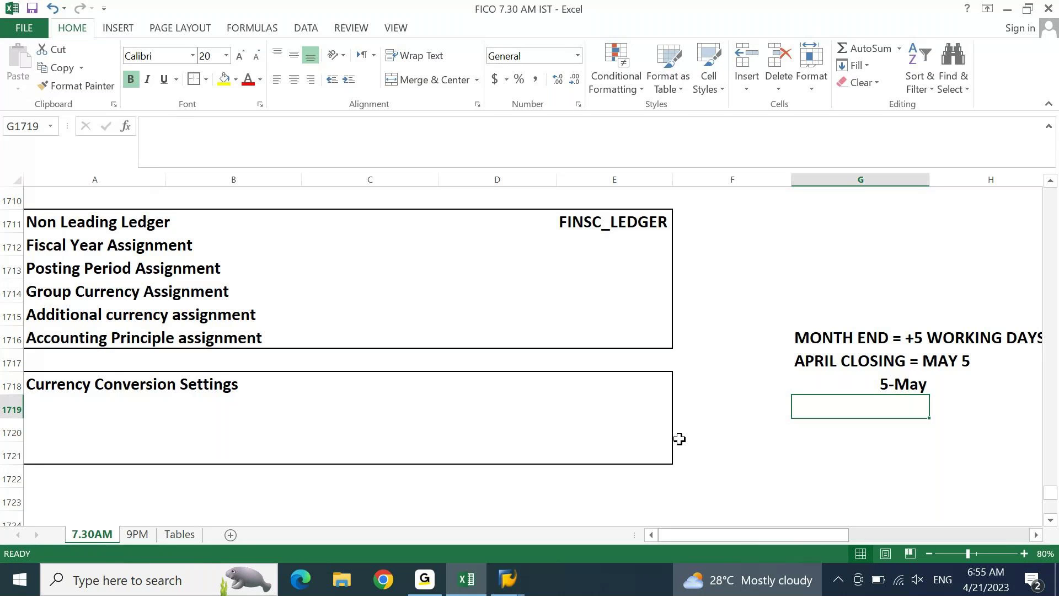
key(Up)
key(Delete)
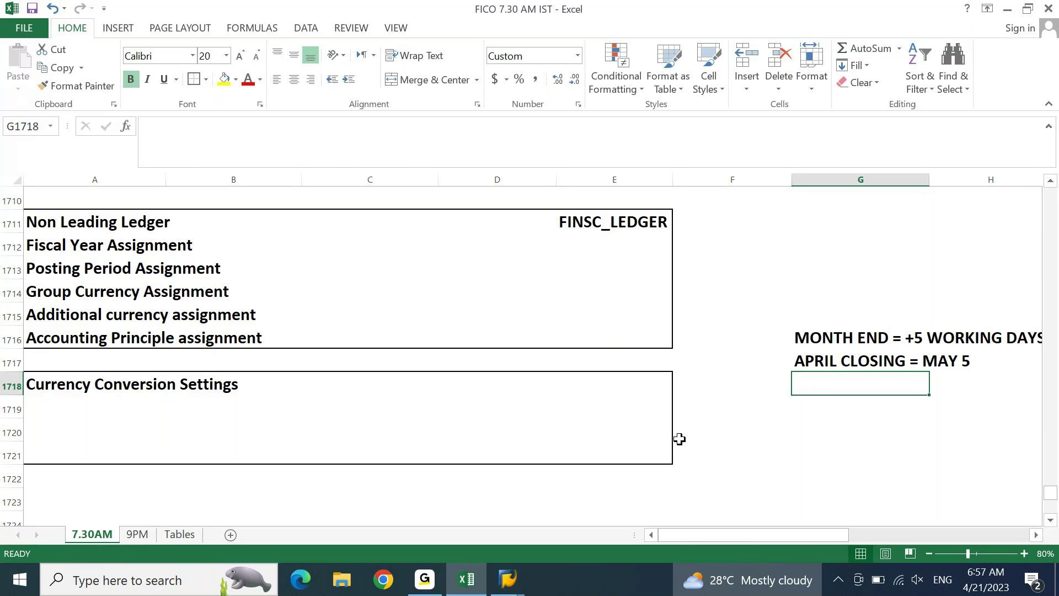
key(Down)
key(Down)
key(Down)
key(Down)
key(Down)
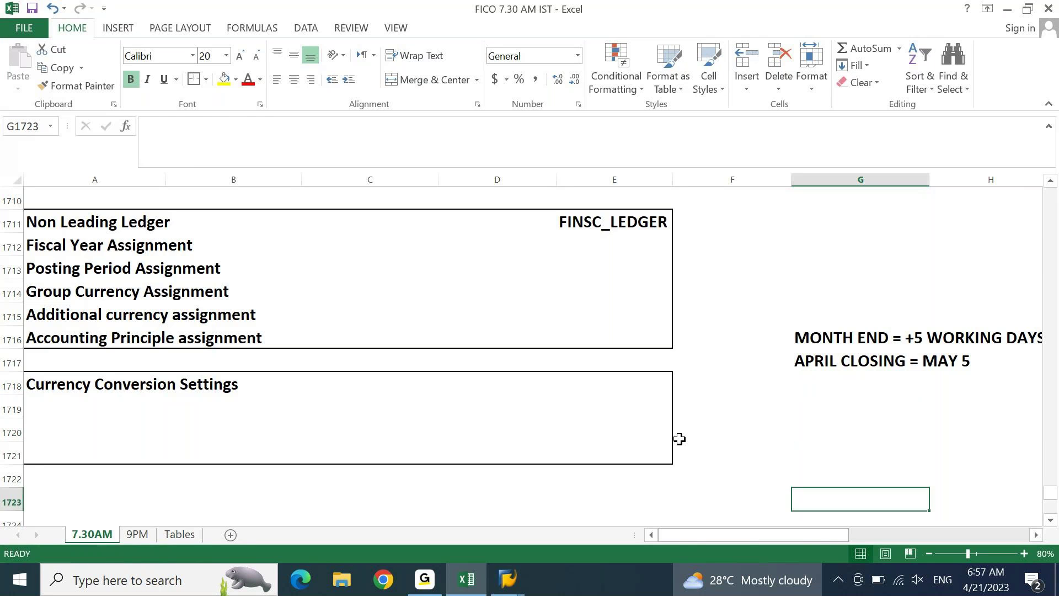
key(ctrl+Up)
key(Down)
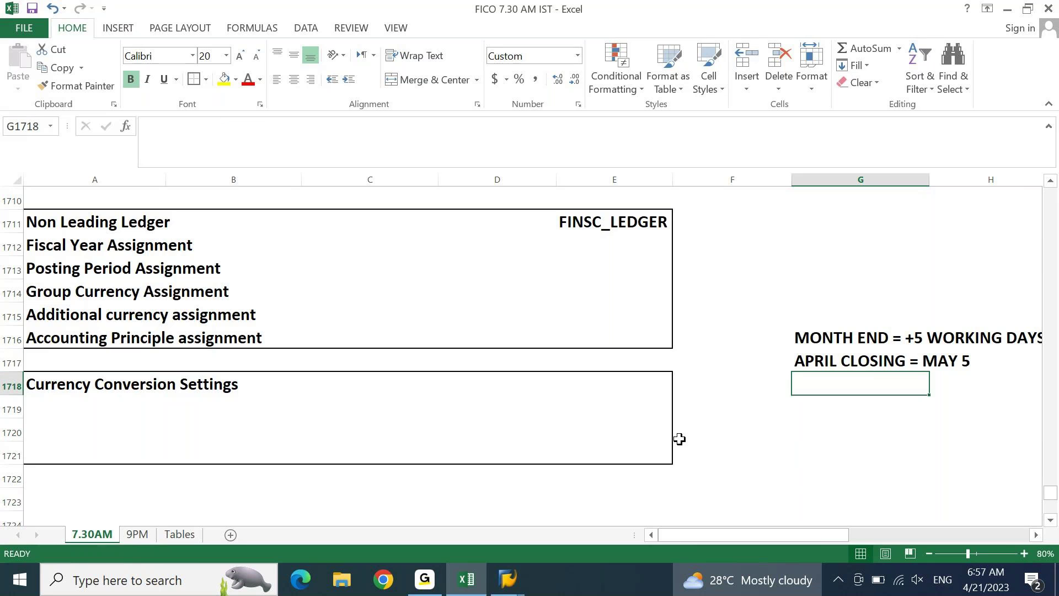
Enter APRIL ENTRIES in cell G1719 and MAY in cell G1720
key(Up)
key(Right)
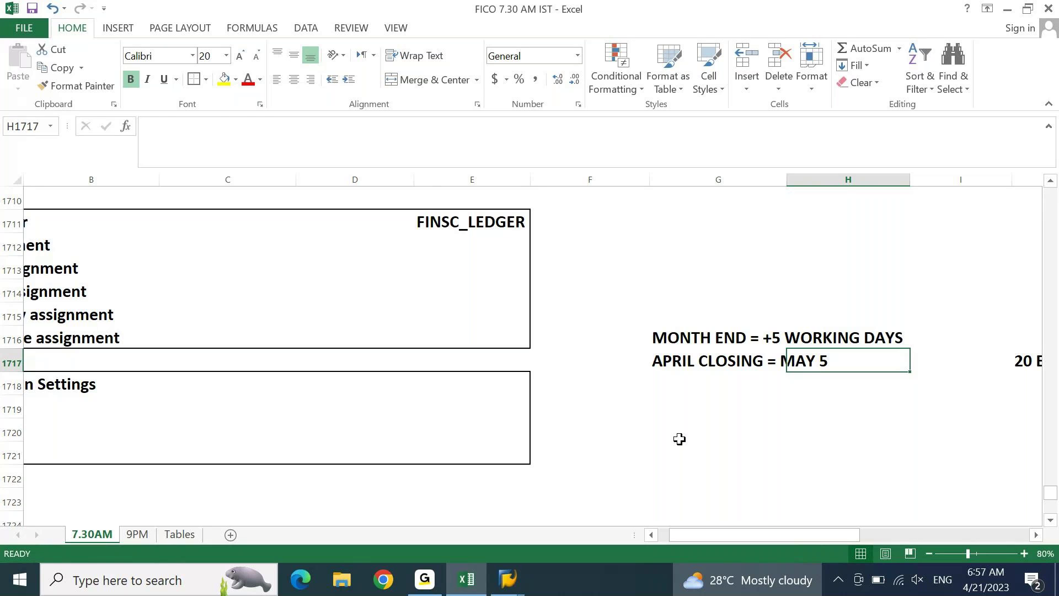
key(Left)
key(Down)
key(Down)
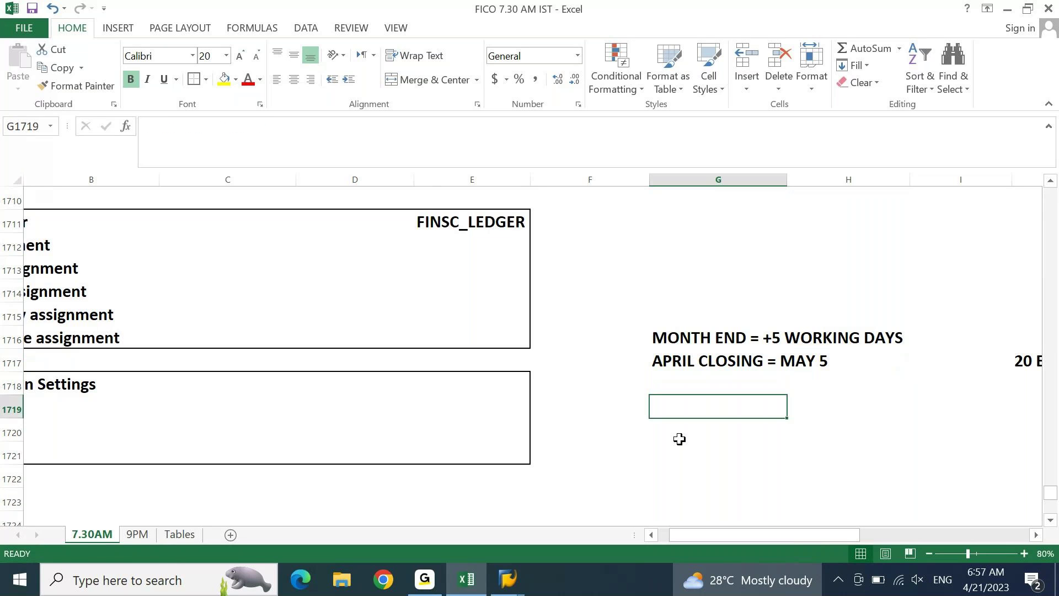
text(APRIL EMT)
key(BackSpace)
key(BackSpace)
text(NTRIES)
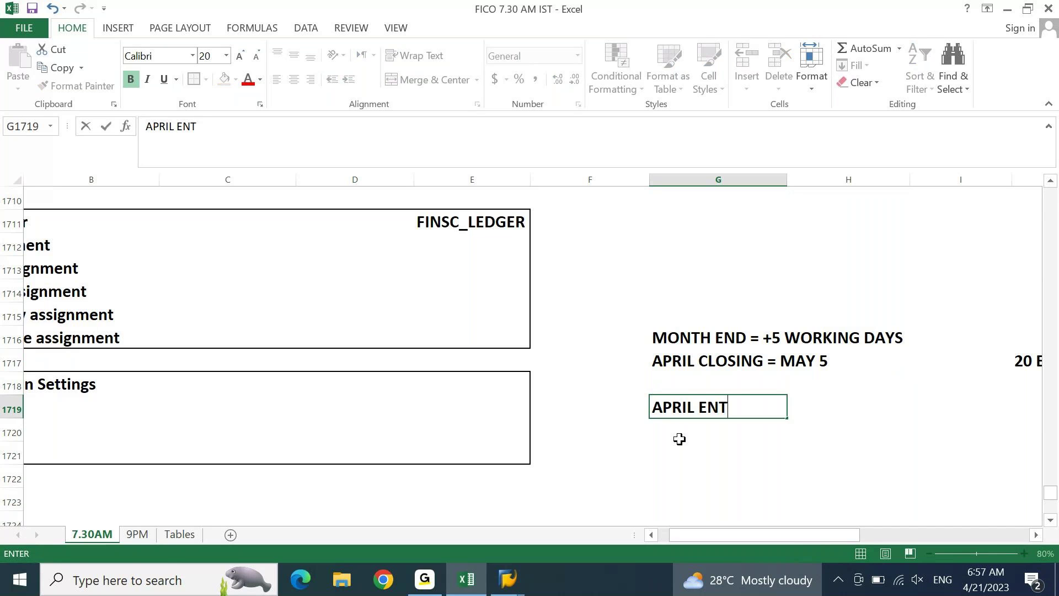
key(Return)
text(MAY)
key(Return)
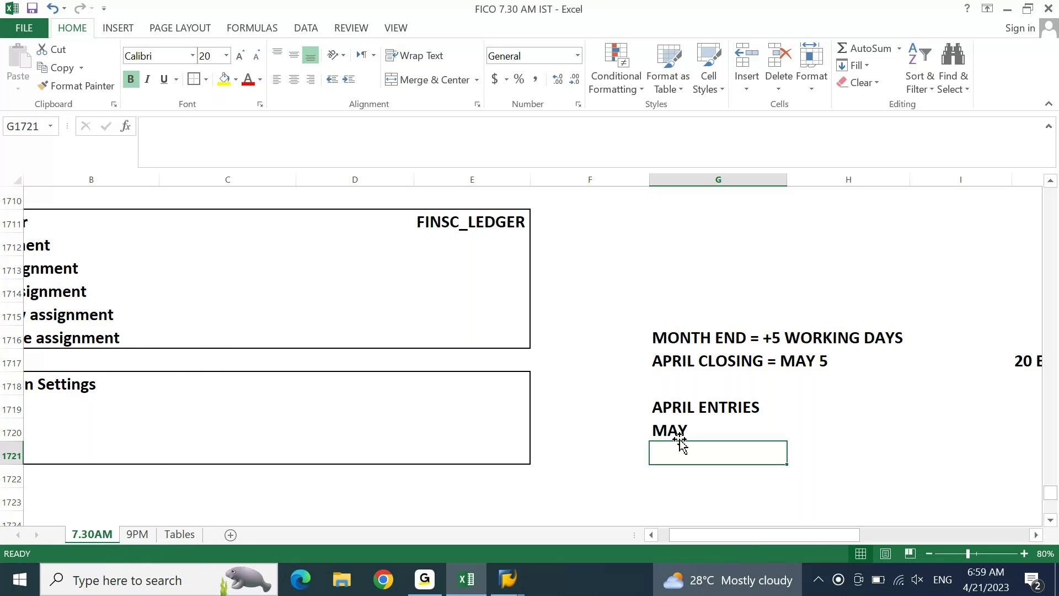
Switch to the SAP company code currency conversion entries and place the cursor in DEIN's source currency type field
key(Home)
key(Up)
key(Up)
key(Up)
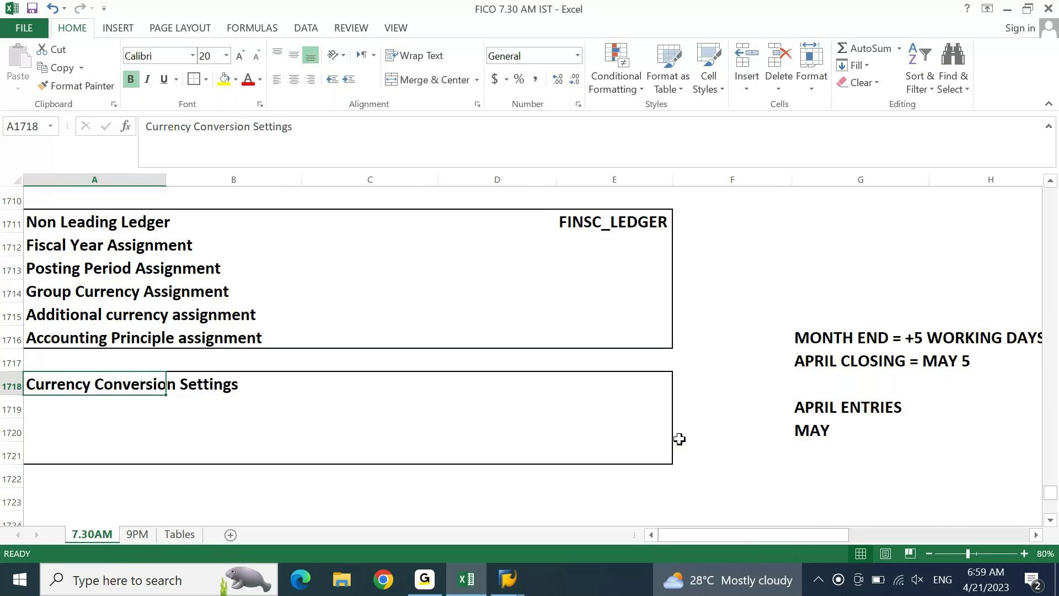
key(Down)
key(alt+Tab)
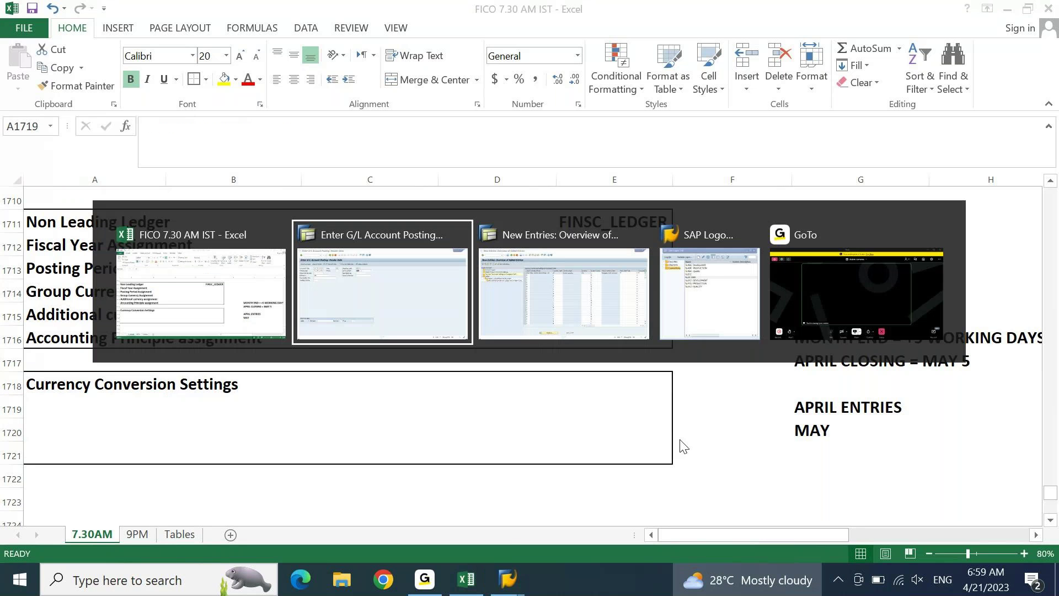
key(alt+Tab)
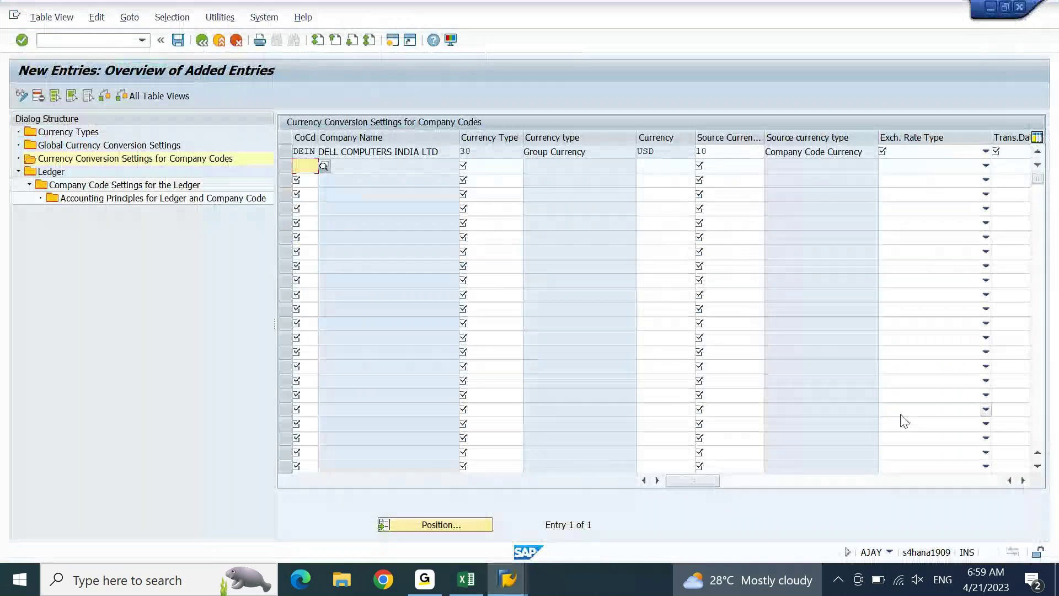
click(731, 152)
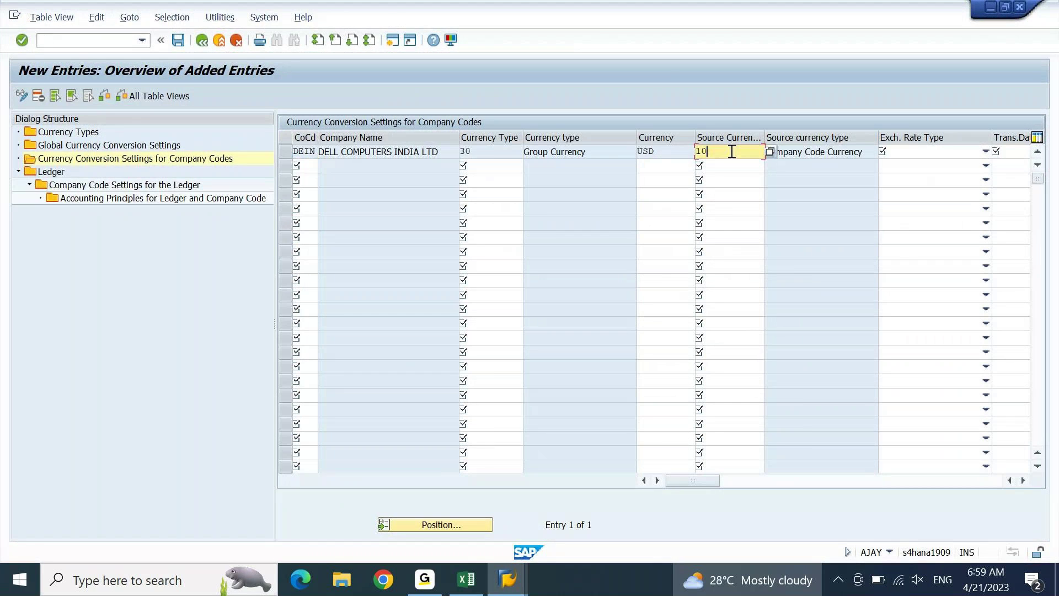
Confirm source currency type 10 for company code DEIN and set its exchange rate type to M, standard translation at average rate
key(Return)
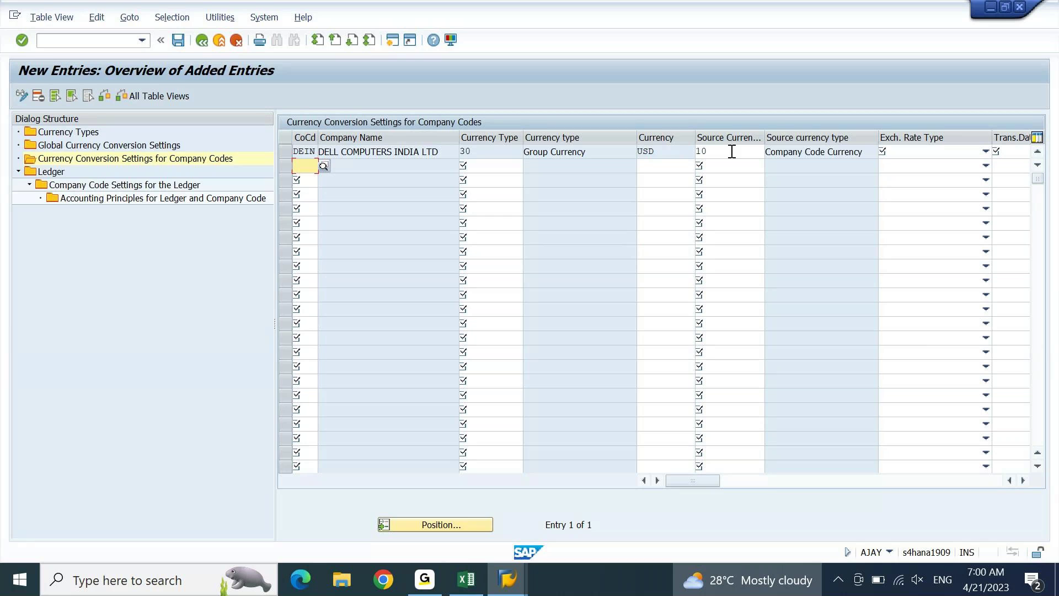
click(800, 149)
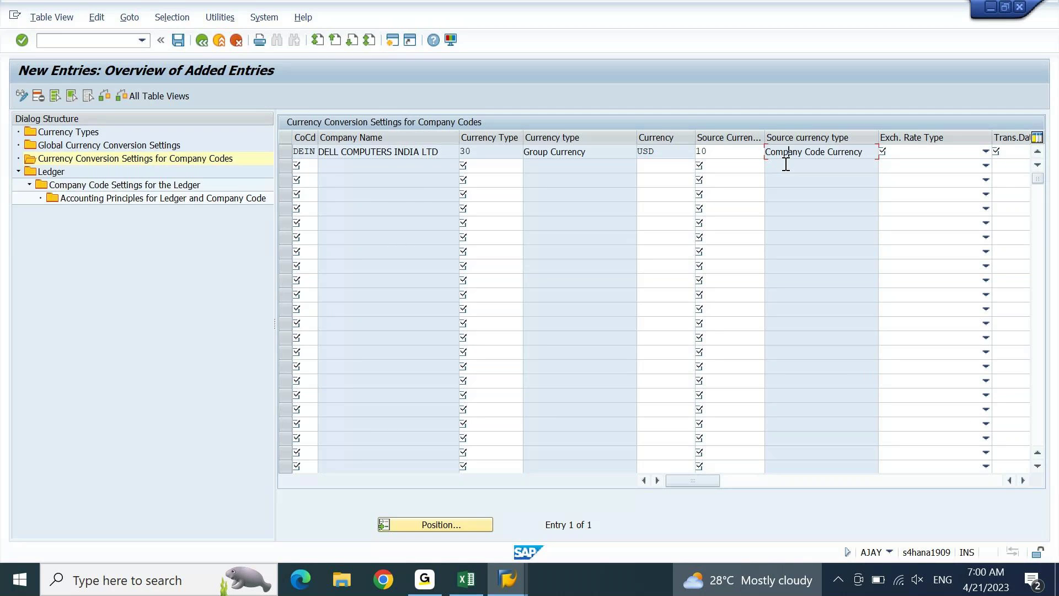
click(986, 151)
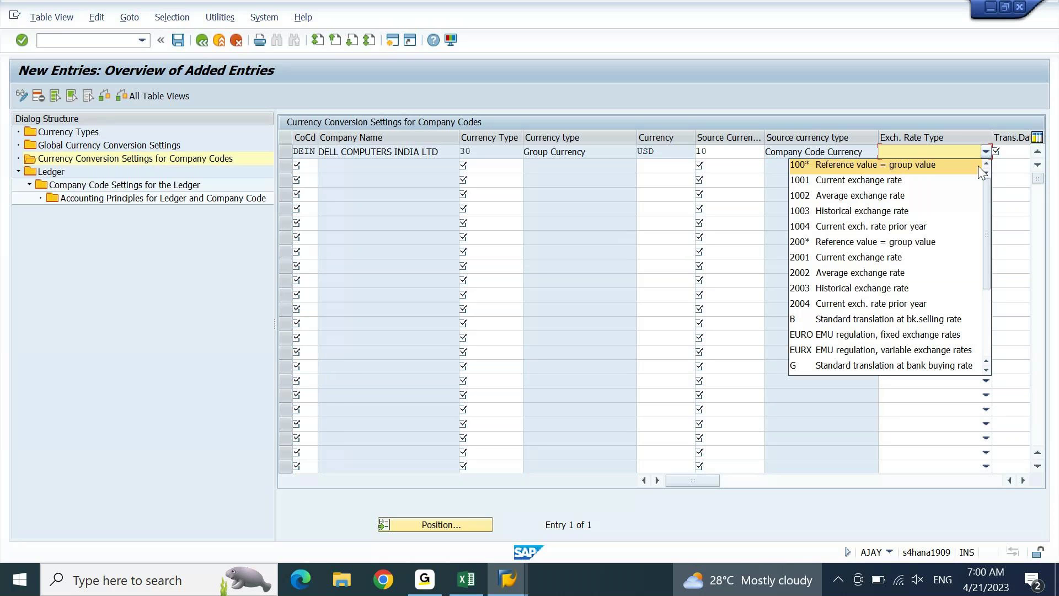
drag(984, 200, 984, 278)
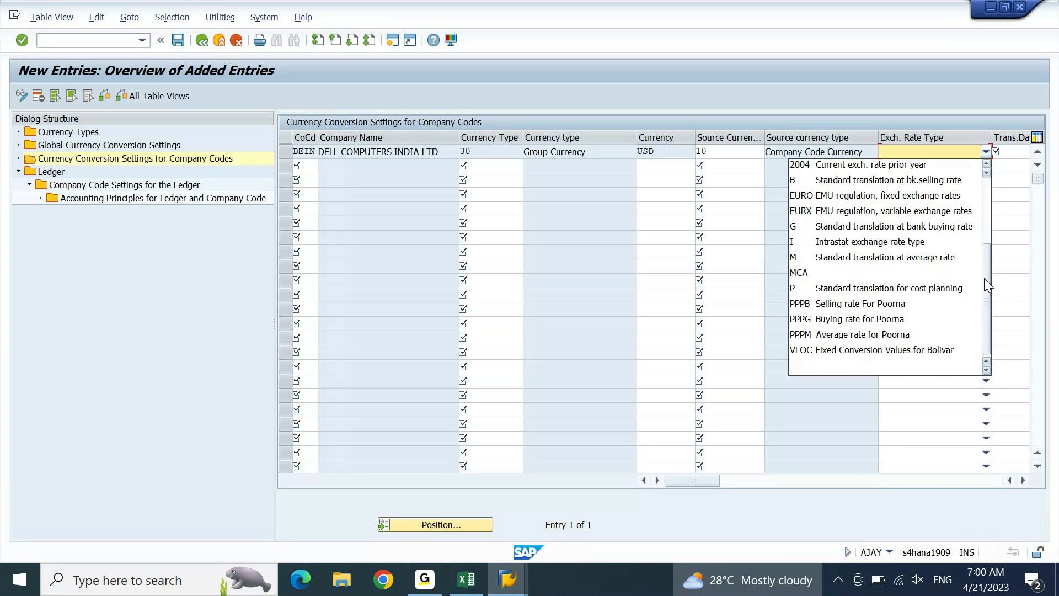
click(934, 261)
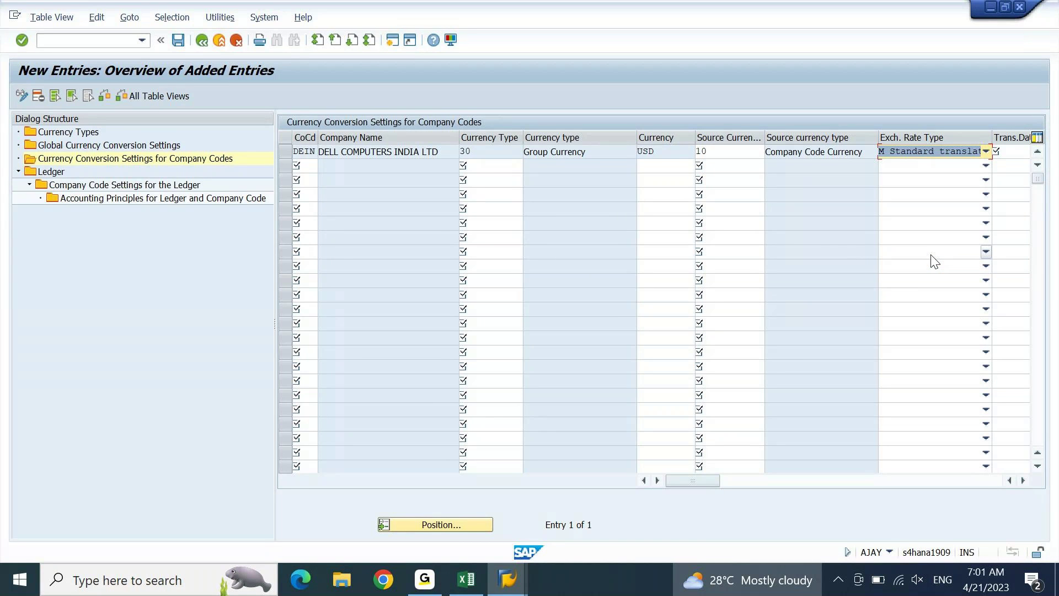
click(1024, 481)
click(1024, 481)
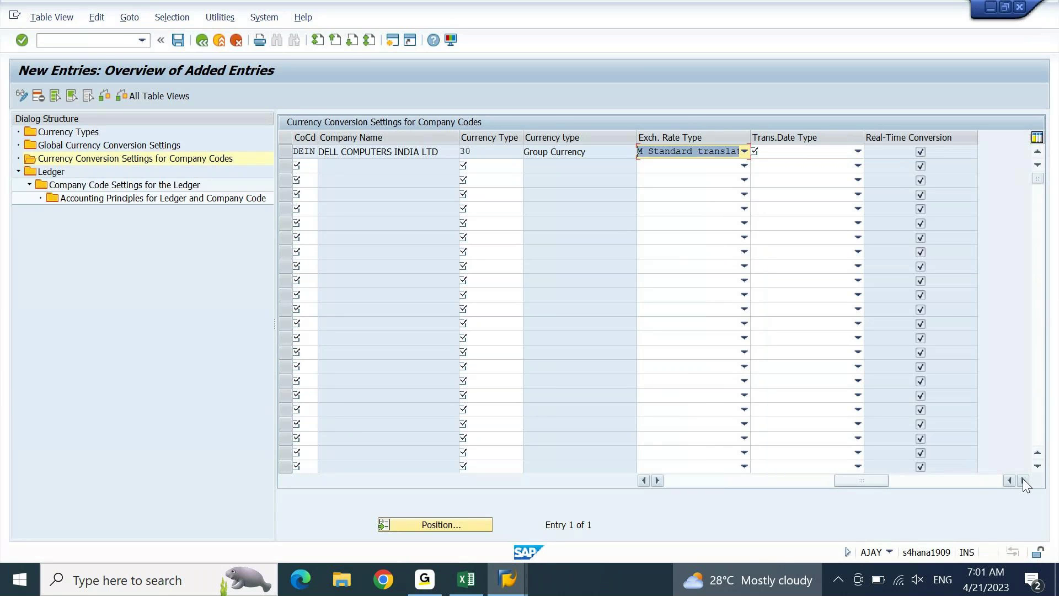
In the G/L account posting window, set the translation date to 15.04.2023 and compare it with the document and posting dates
click(524, 586)
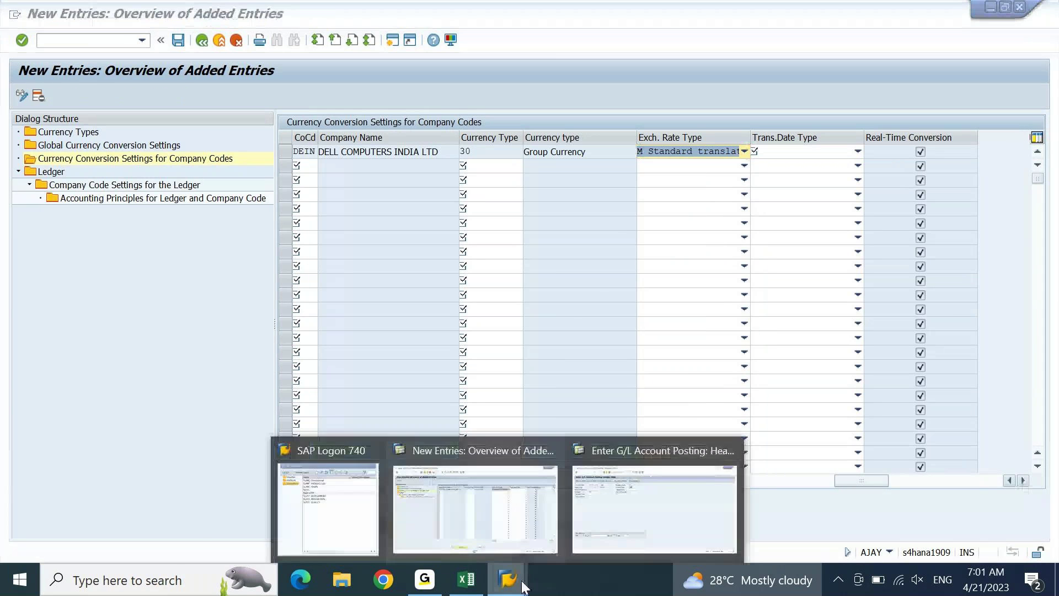
click(654, 534)
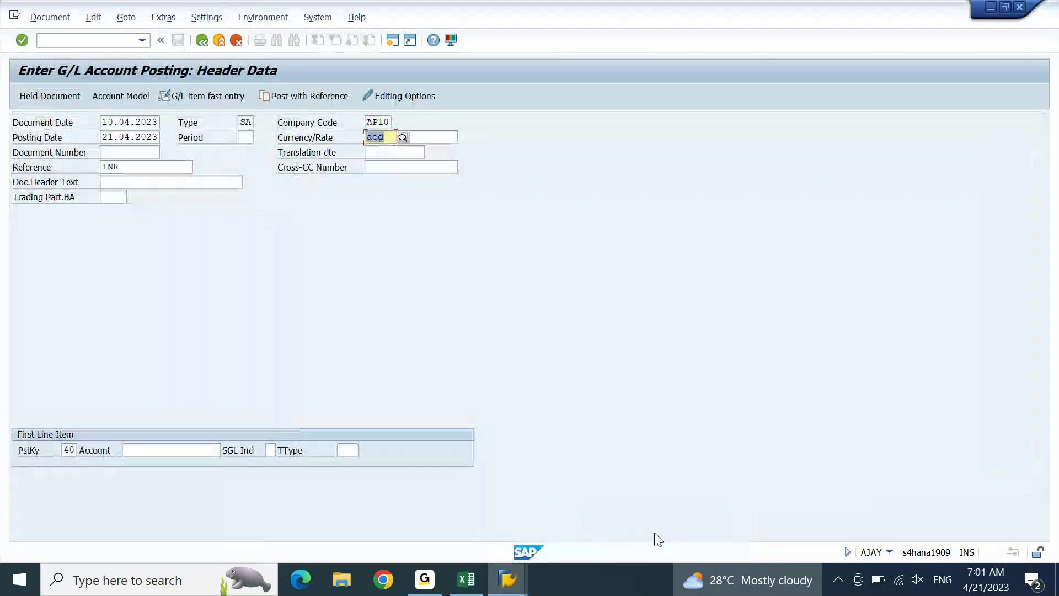
click(137, 121)
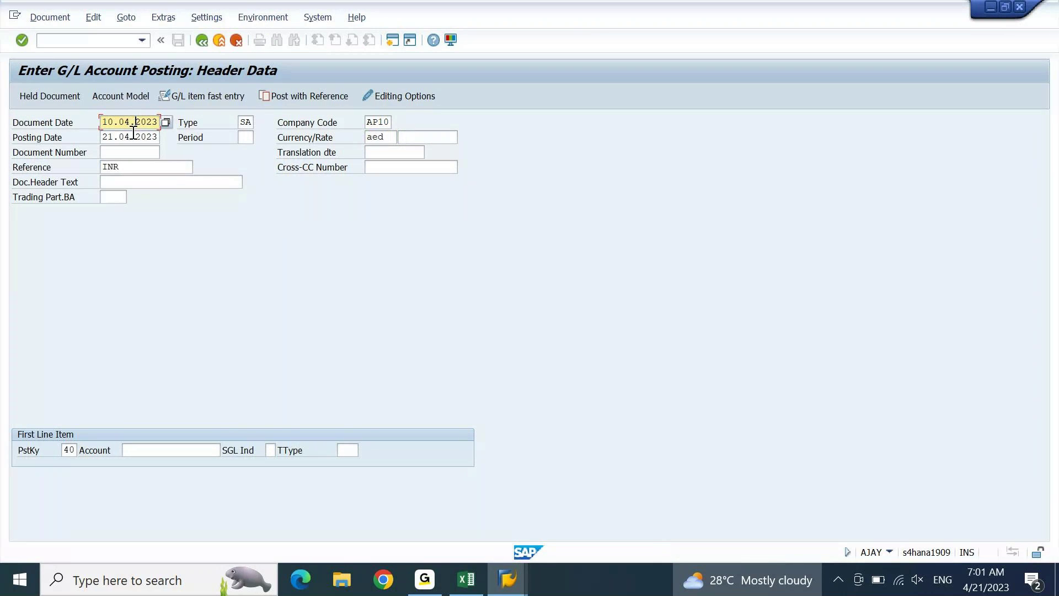
click(131, 136)
click(434, 142)
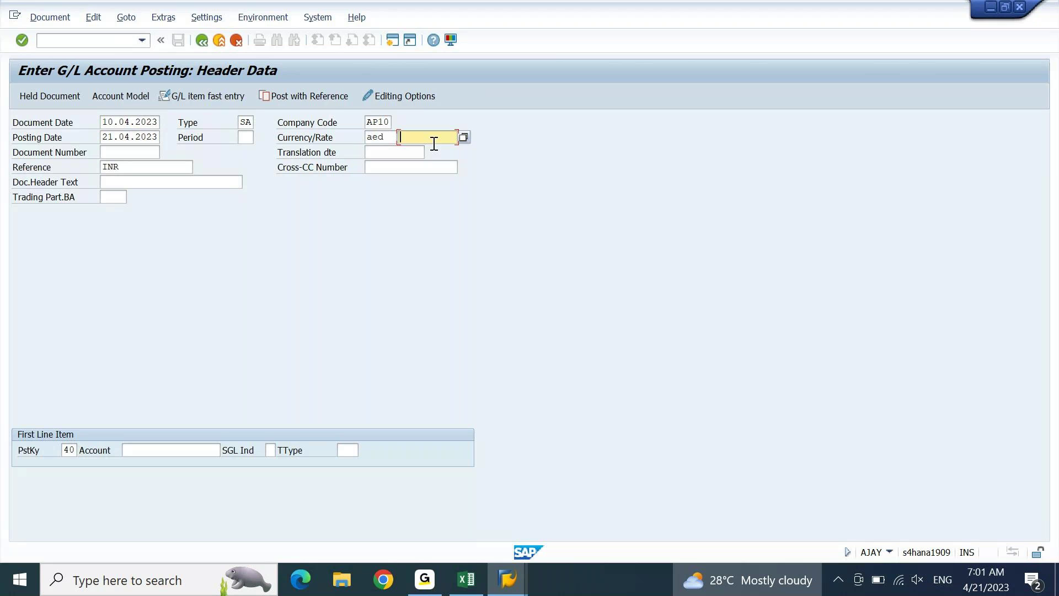
key(Tab)
key(F4)
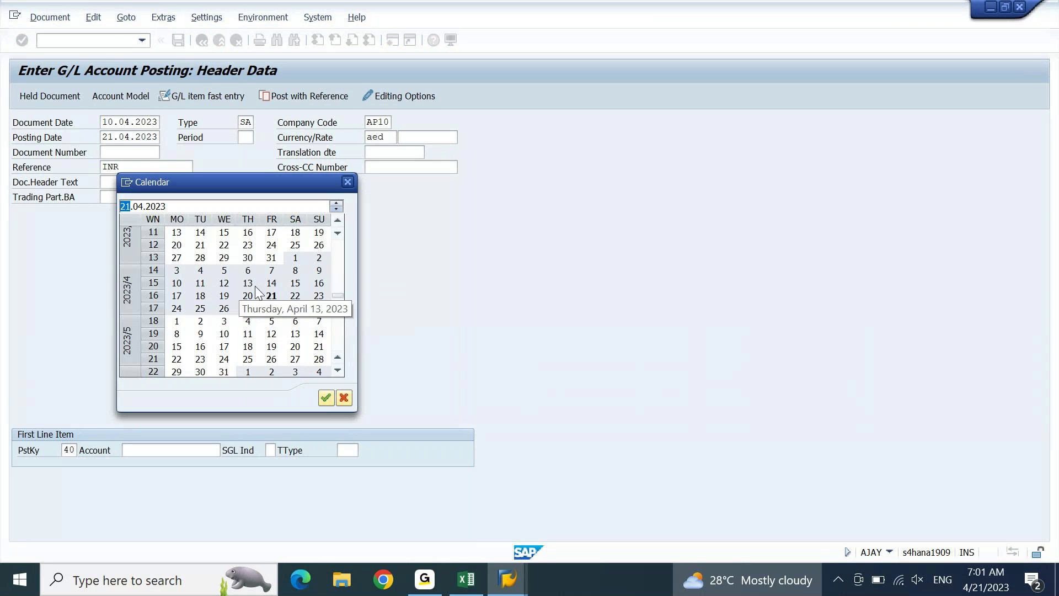
double_click(293, 283)
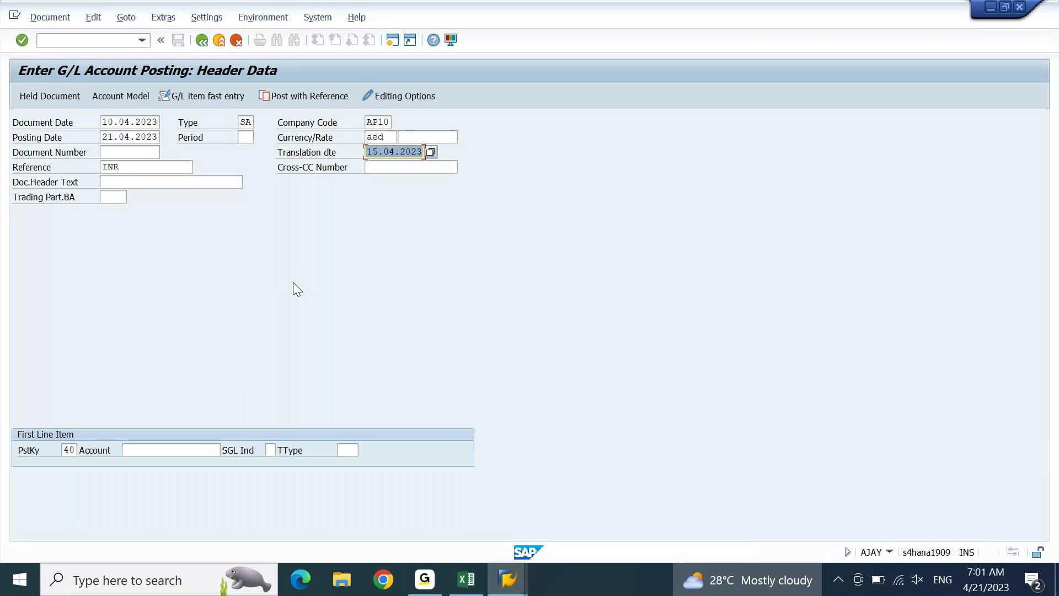
click(142, 122)
click(140, 137)
click(404, 157)
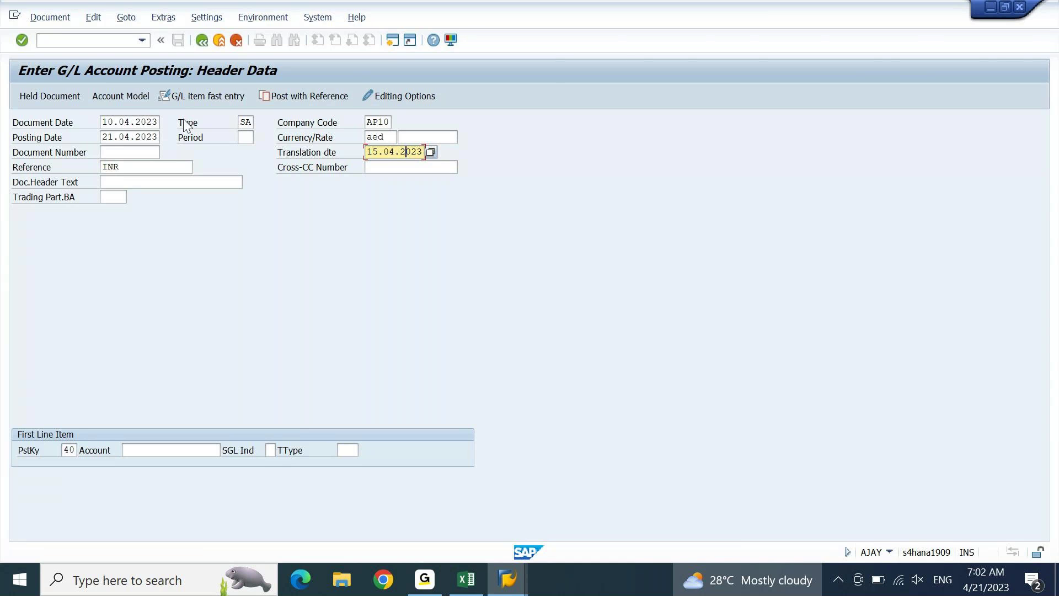
drag(103, 137, 174, 137)
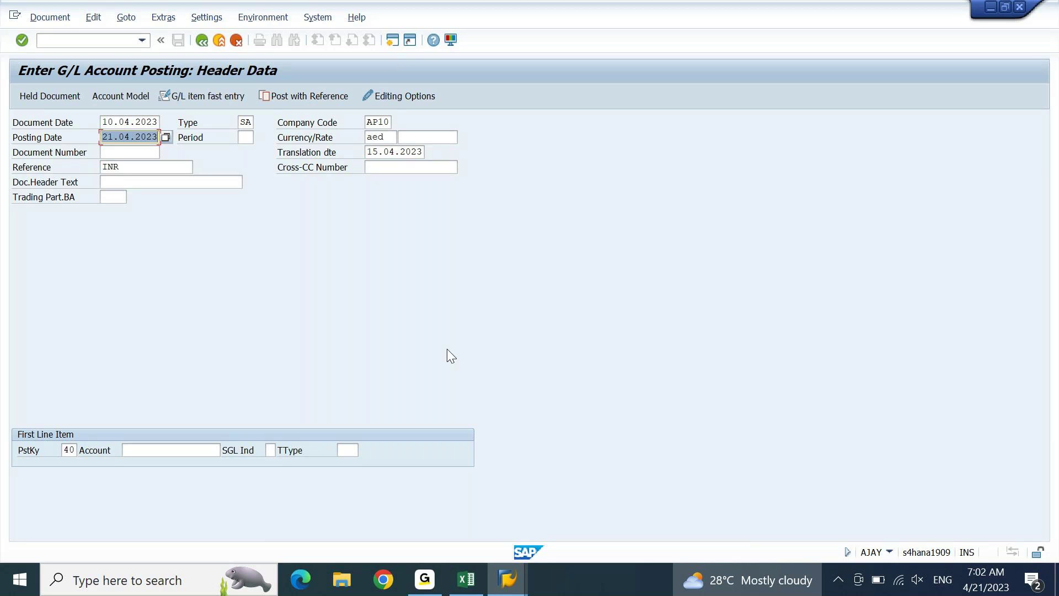
Return to the currency conversion entries, set DEIN's translation date type to 2 Posting date, and save the entry
click(512, 586)
click(500, 516)
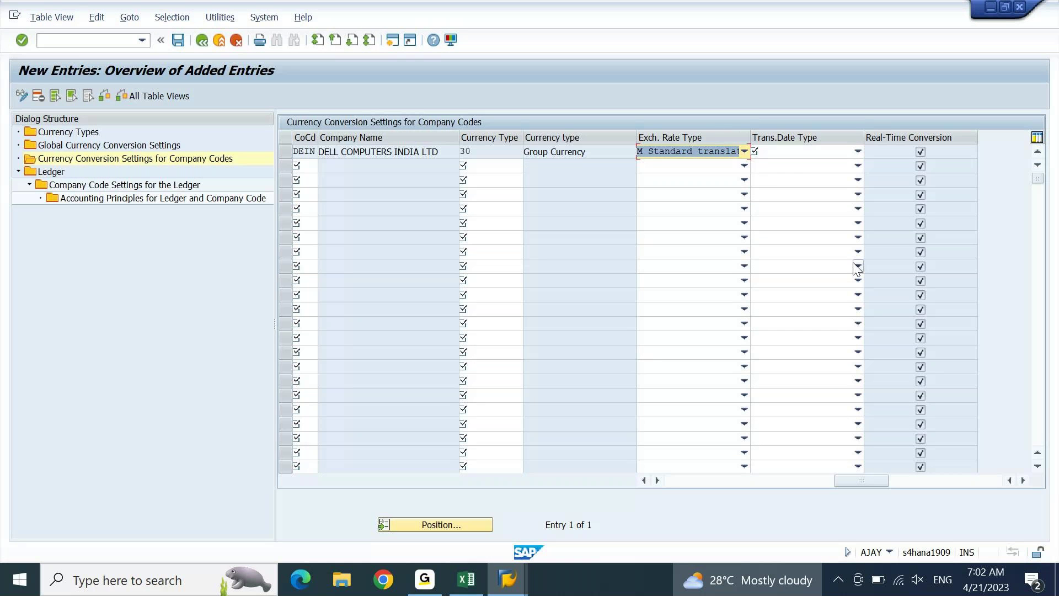
click(857, 151)
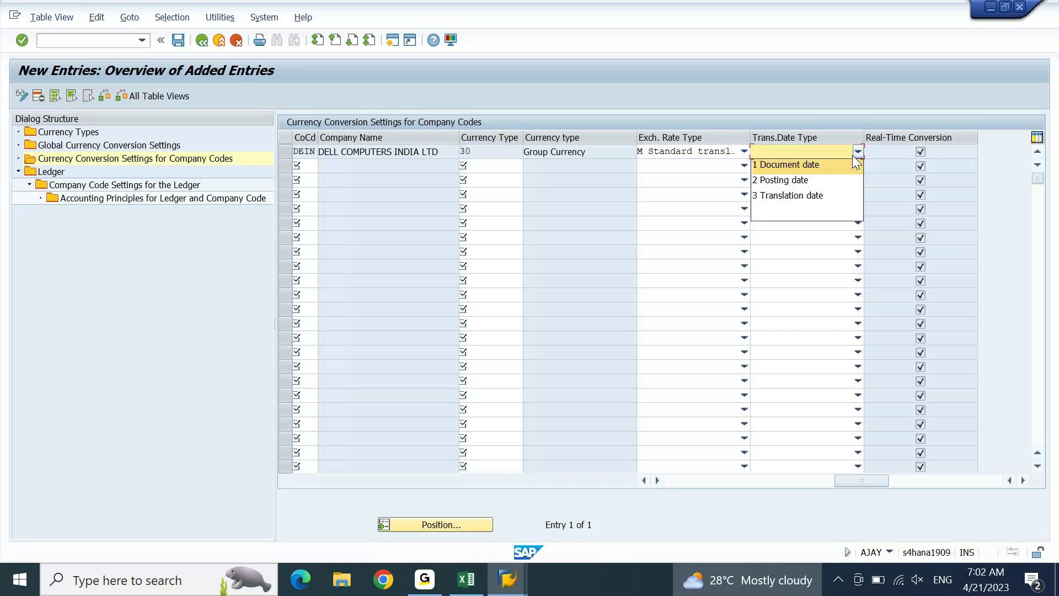
click(810, 181)
key(Return)
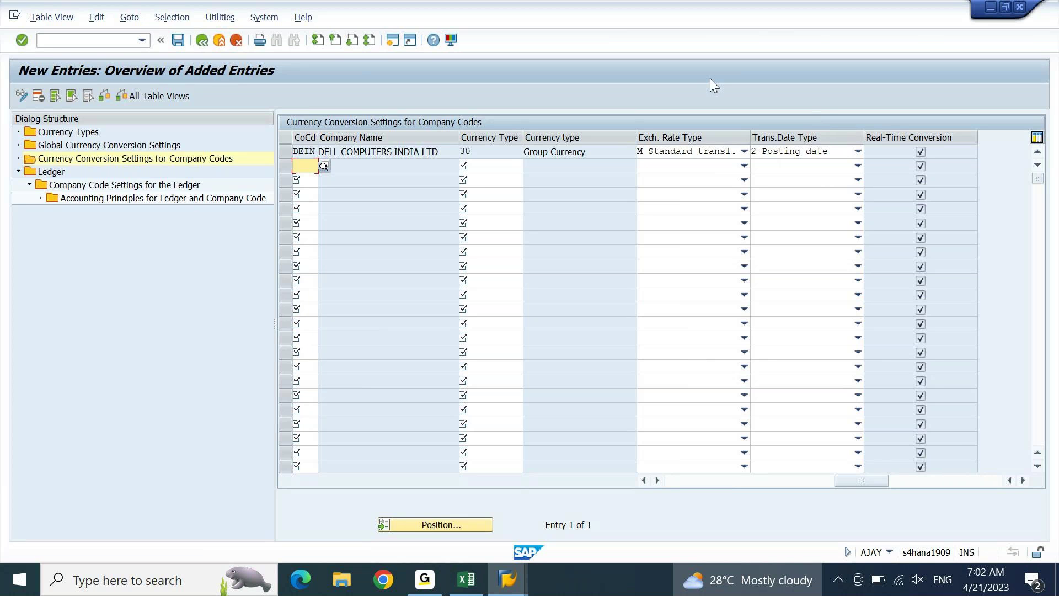
click(179, 41)
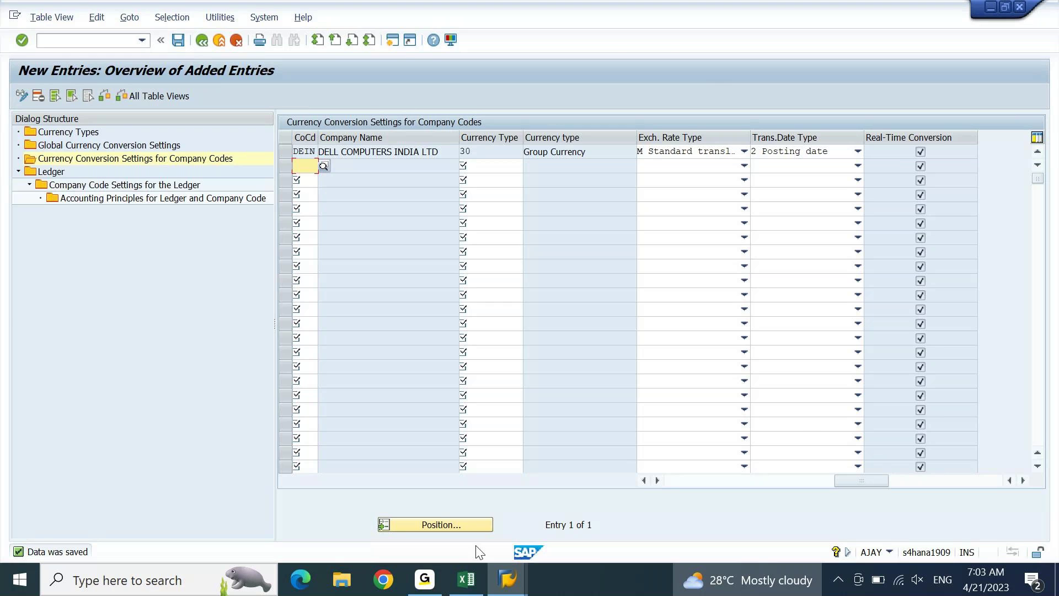
Switch to the FICO 7.30 AM IST workbook in Excel and enter "DOCUMENT/TRANSACTION CCY" in cell H1721 of the 7.30AM sheet
click(467, 579)
key(Down)
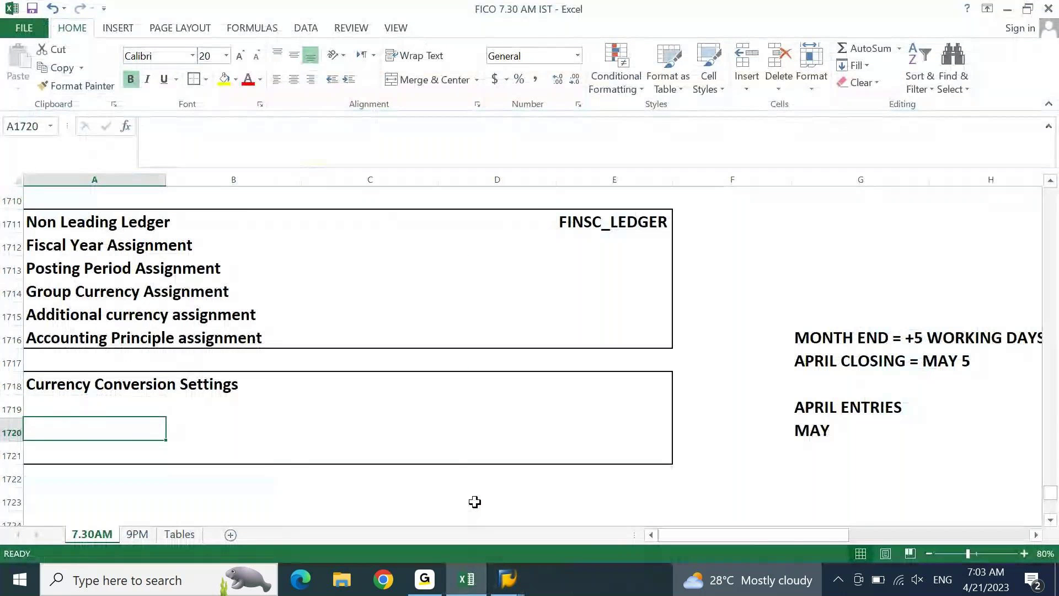
key(Down)
key(Down)
key(Right)
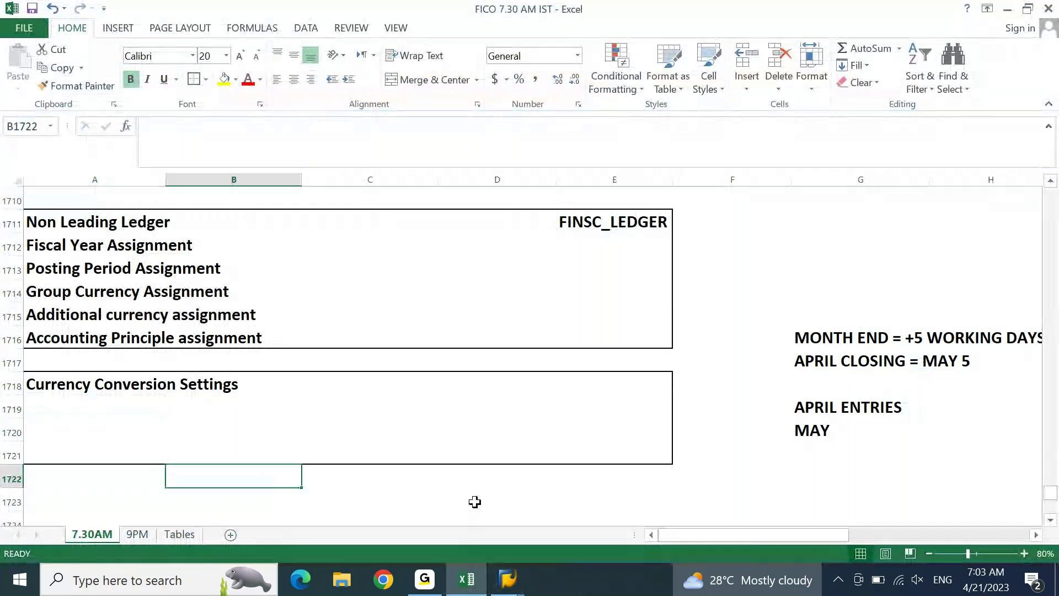
key(Right)
key(Right)
key(Right)
key(Right)
key(Right)
key(Right)
key(Right)
key(Right)
key(Right)
key(Right)
key(Up)
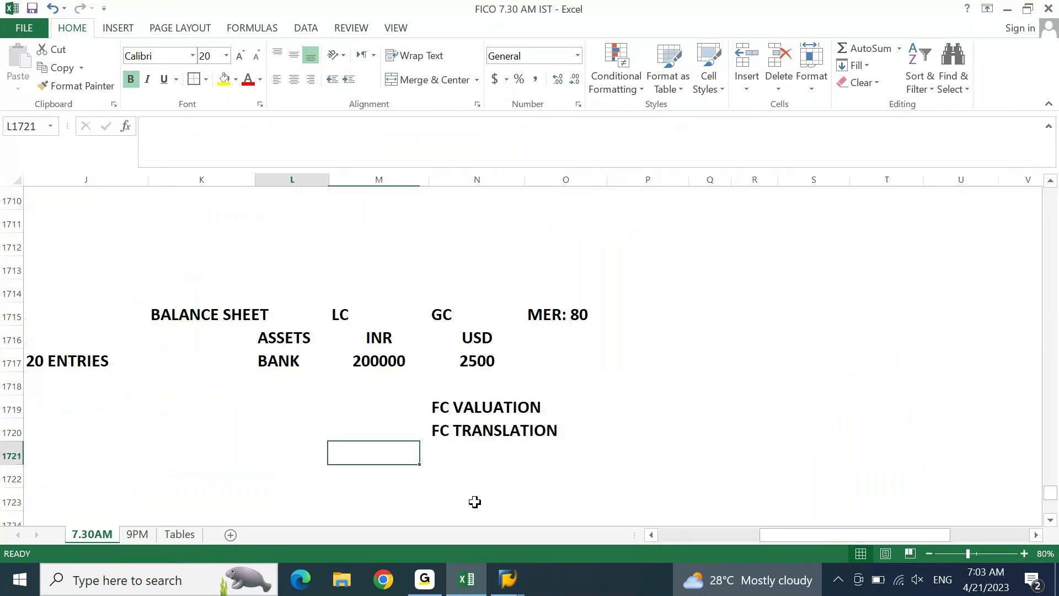
key(Left)
key(Left)
key(Left)
key(Left)
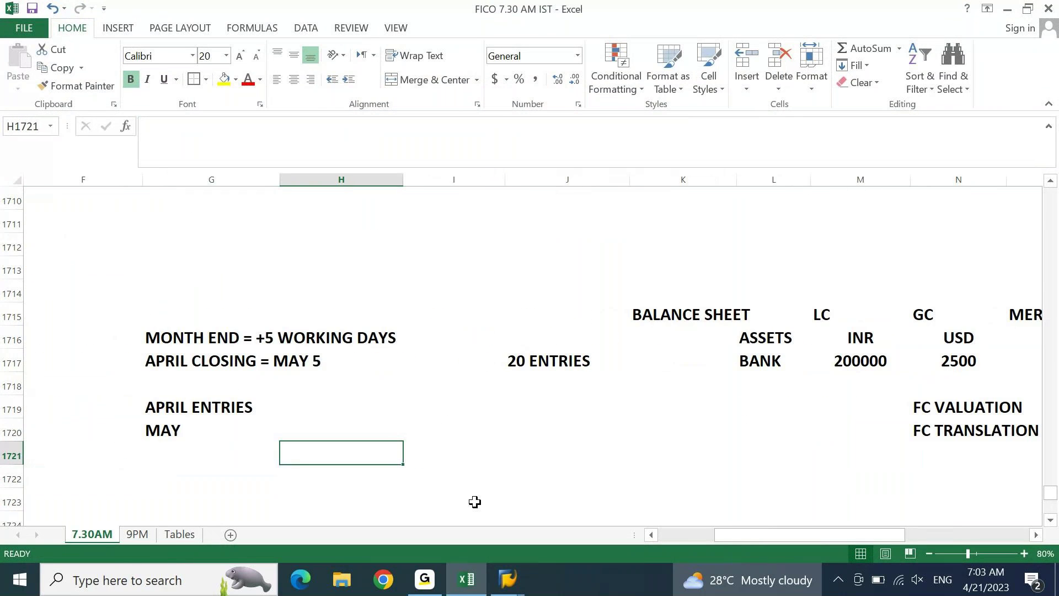
key(Down)
key(Down)
key(Down)
key(Down)
key(Down)
key(Down)
key(Down)
key(Down)
key(Down)
key(Down)
key(Down)
key(Down)
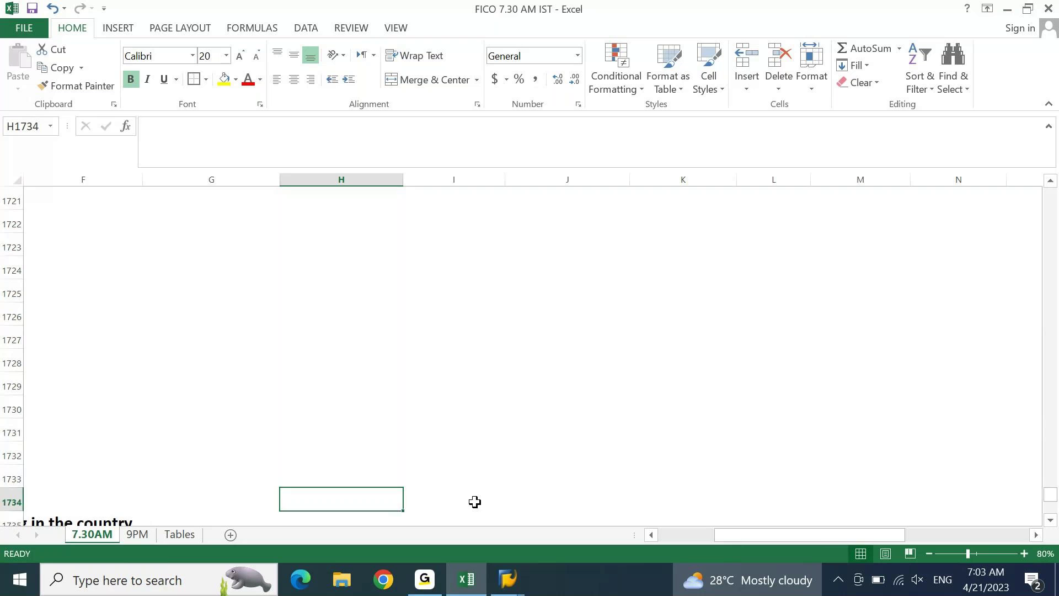
key(Up)
key(Up)
key(Up)
key(Up)
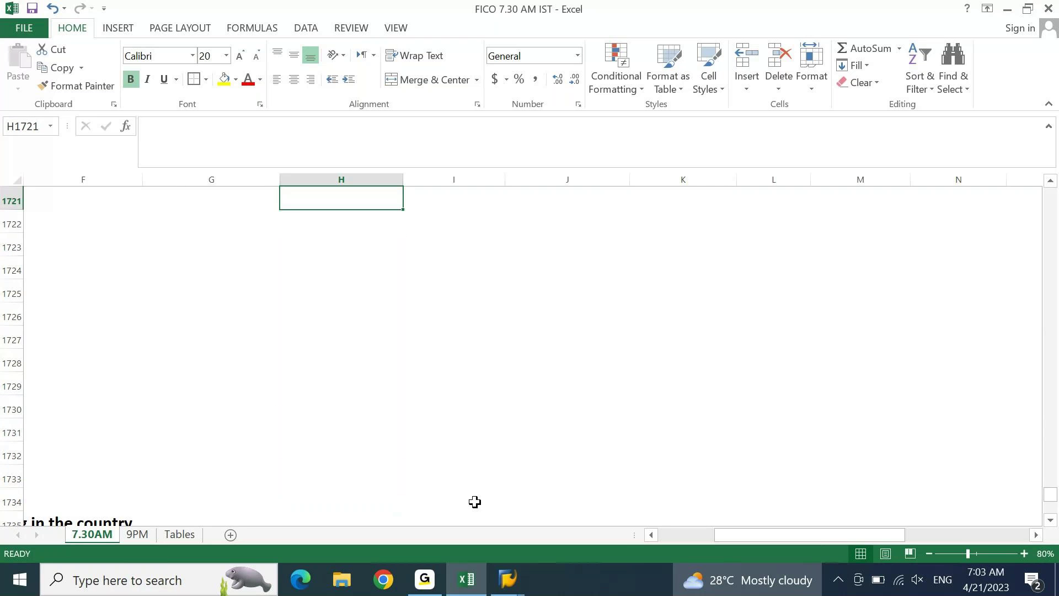
text(COMPANY CO)
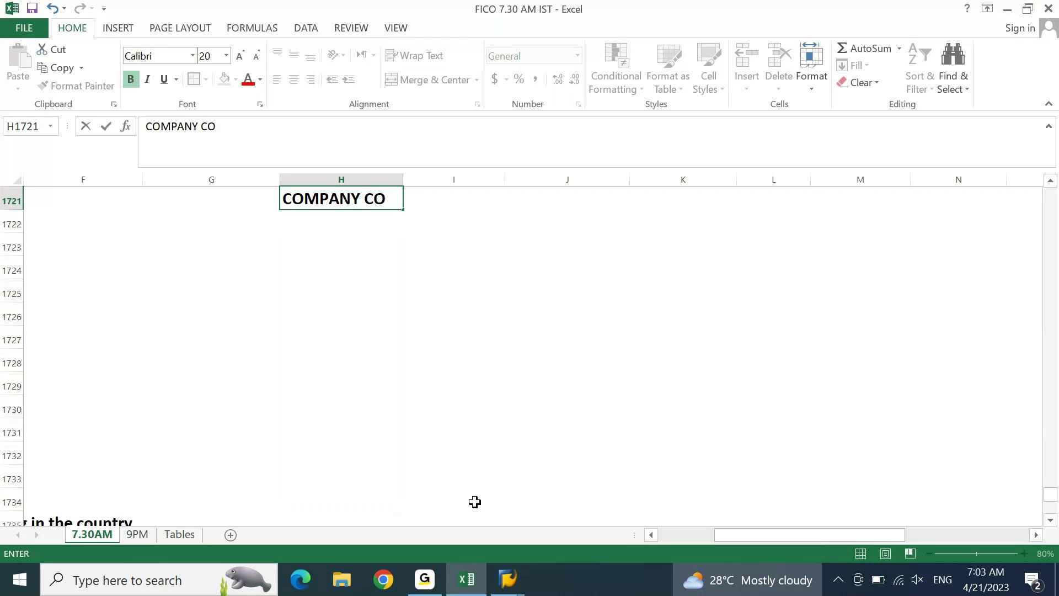
key(Escape)
text(DOCUMENT)
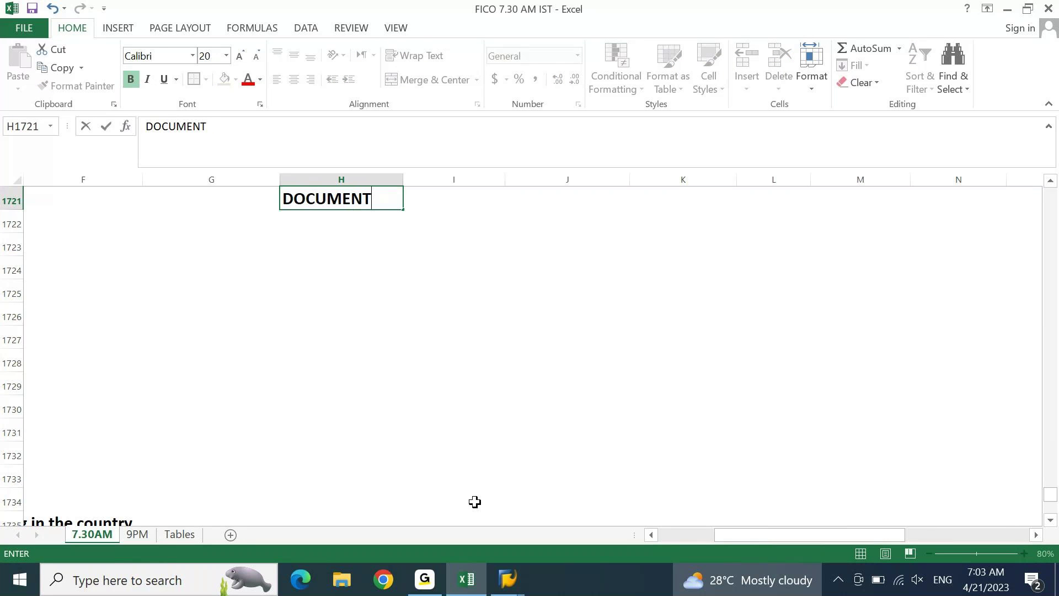
text(/TRANSACTION CCY)
key(ctrl+Return)
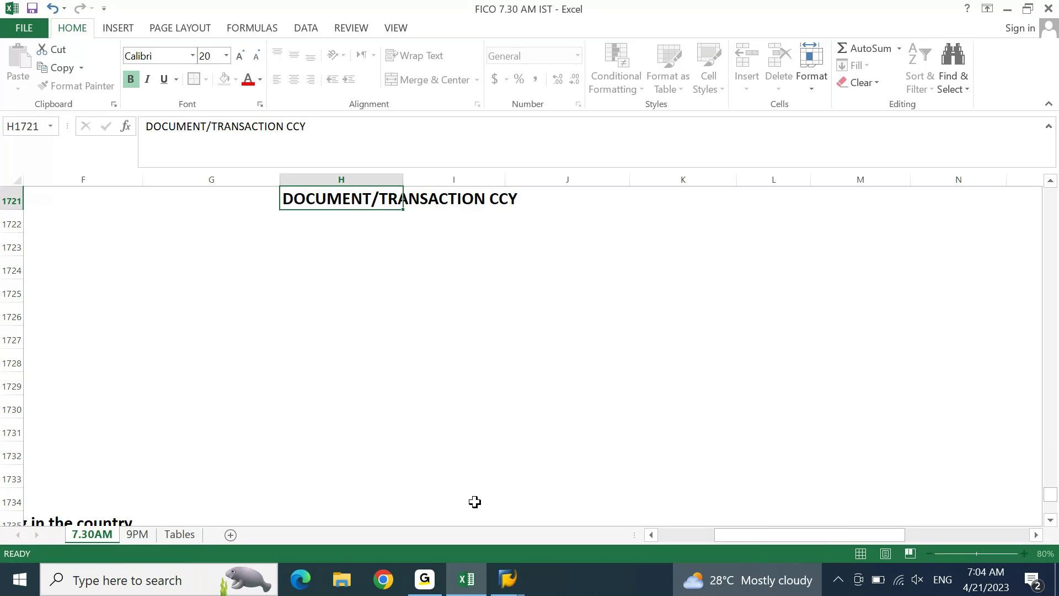
Enter "COMPANY CODE/LOCAL CCY" in cell H1722 and "GROUP CCY" in cell H1723
key(Down)
text(COM)
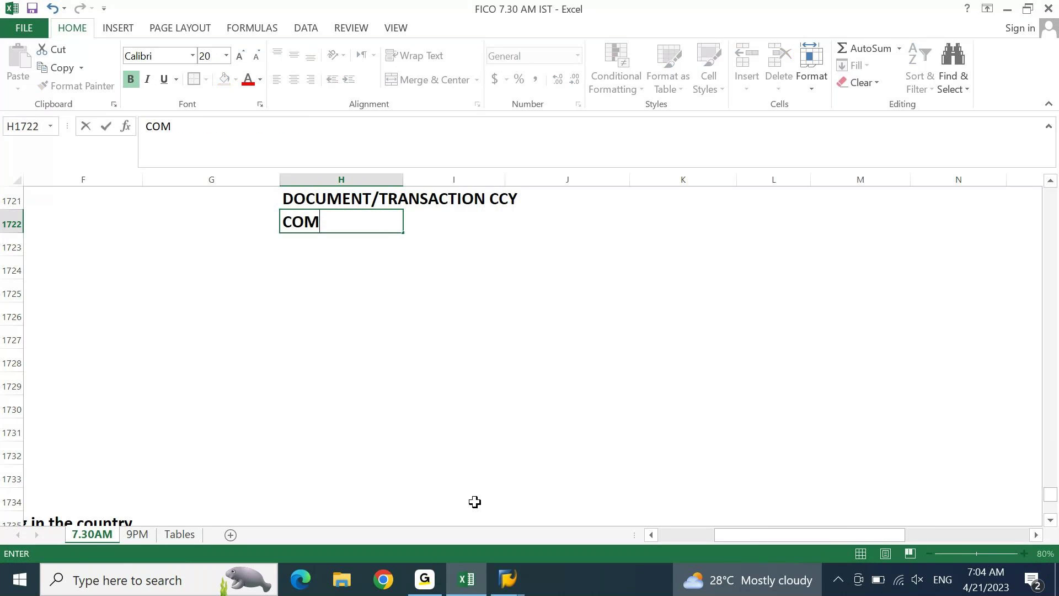
text(PANY CODE/LOC)
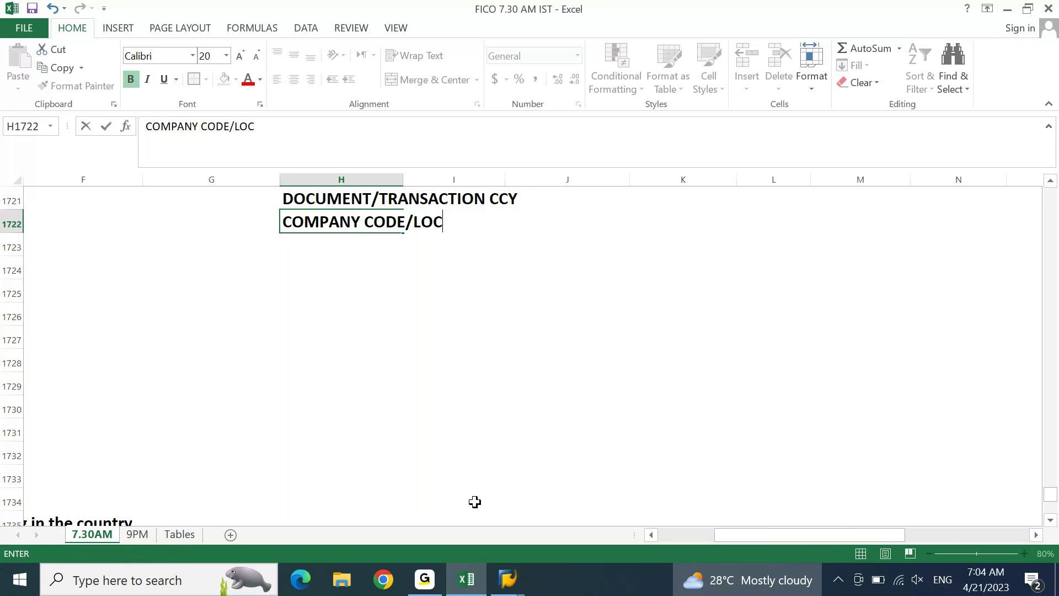
text(AL CCY)
key(Return)
text(G)
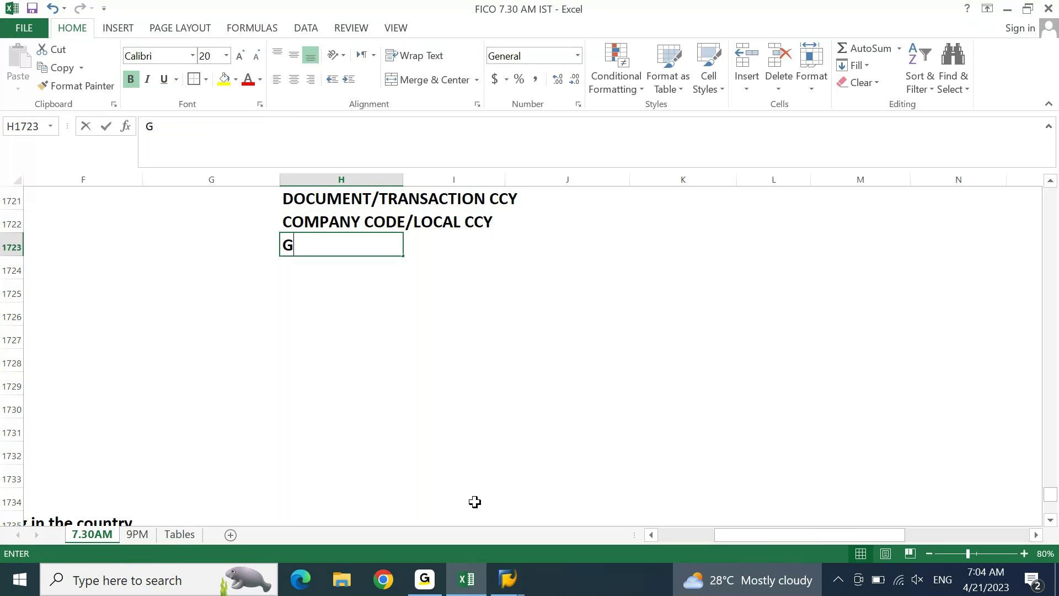
text(ROUP CCY)
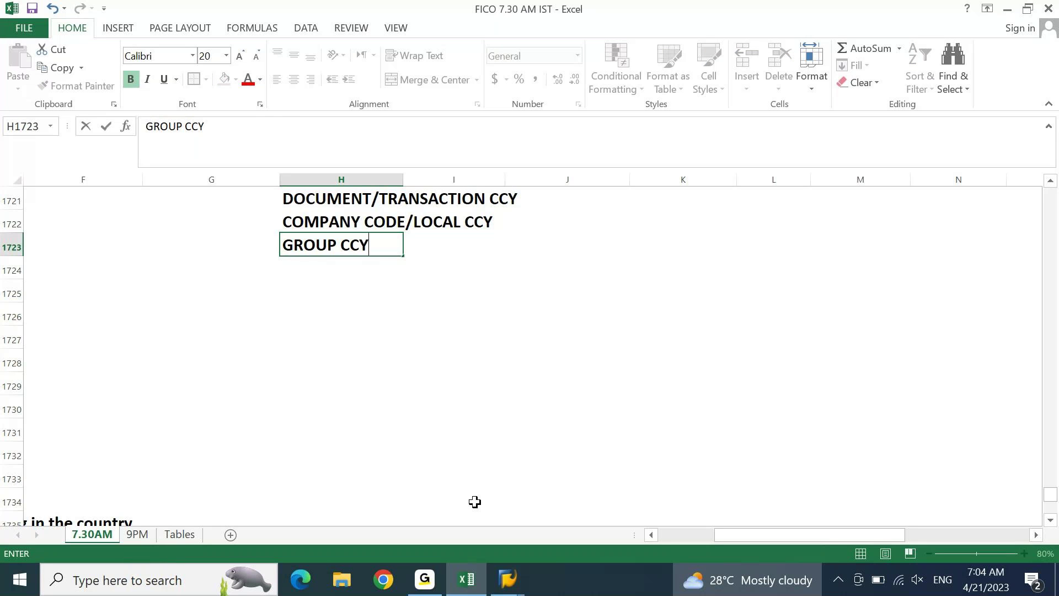
key(Up)
On the company code currency row, enter "FIXED" in cell K1722 and "INR" in cell L1722
key(Right)
key(Right)
key(Right)
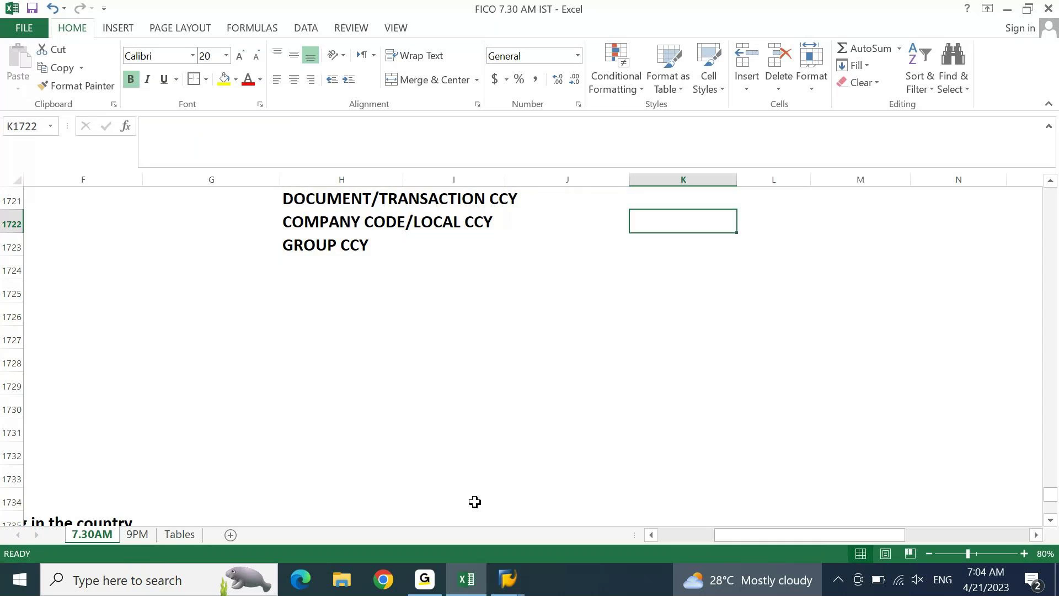
text(FIXED)
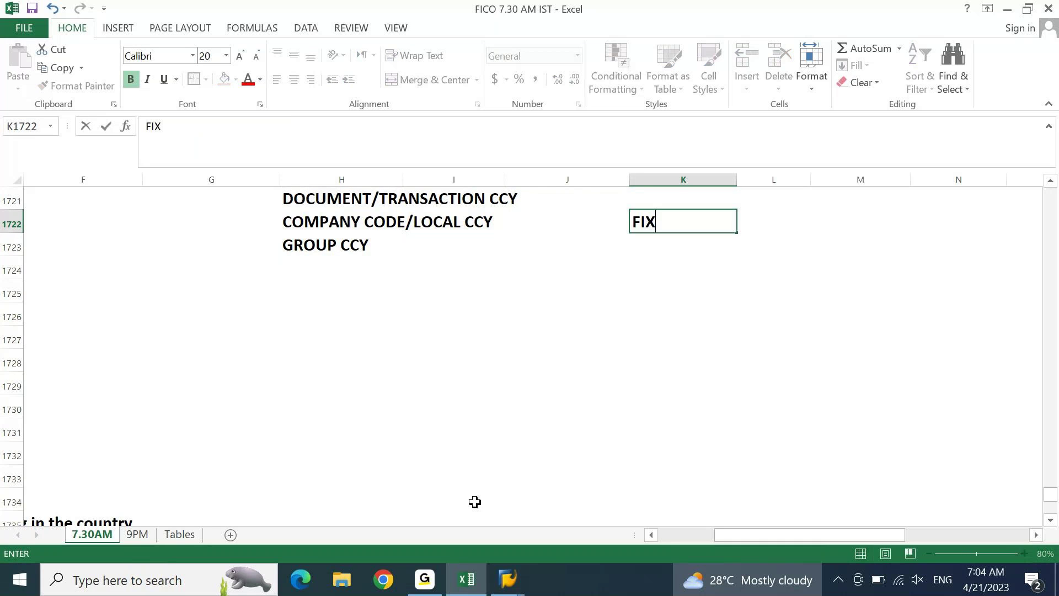
key(Return)
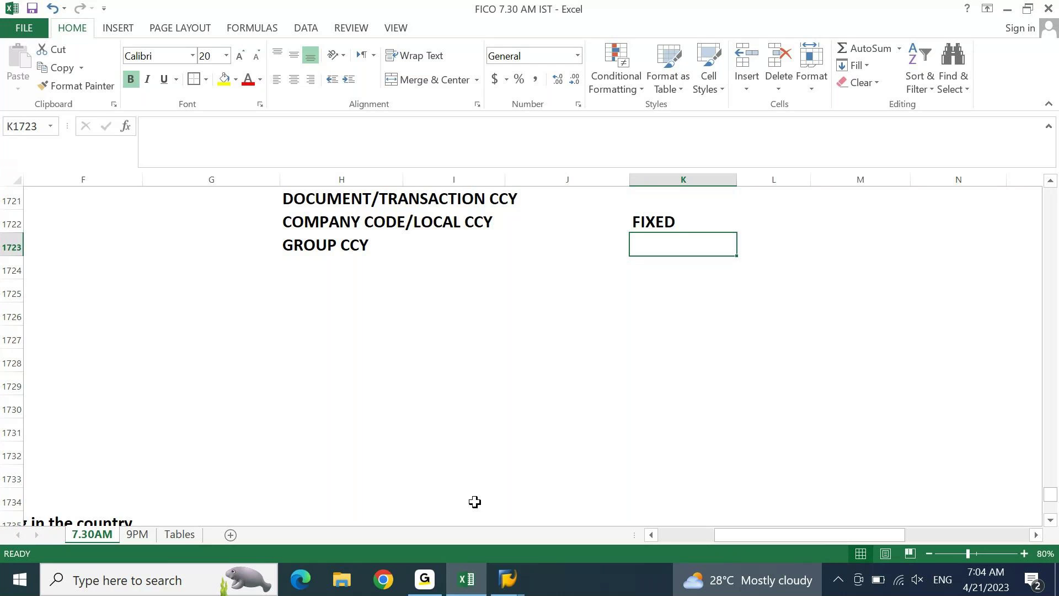
key(Up)
key(Right)
text(INR)
key(Return)
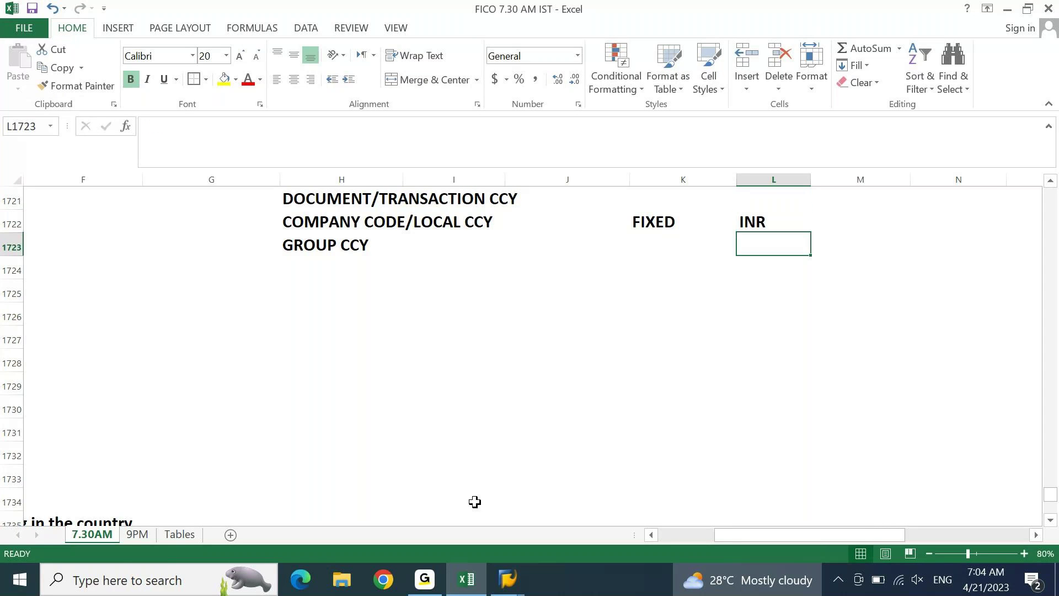
On the group currency row, enter "FIXED" in cell K1723 and "USD" in cell L1723
key(Left)
text(FIXED)
key(Tab)
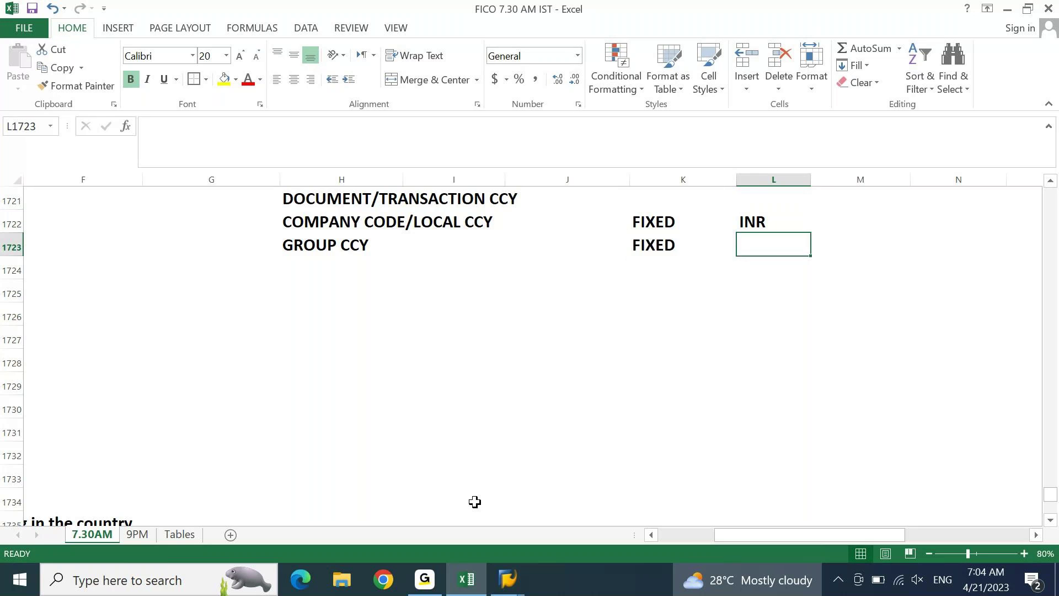
text(USD)
key(Return)
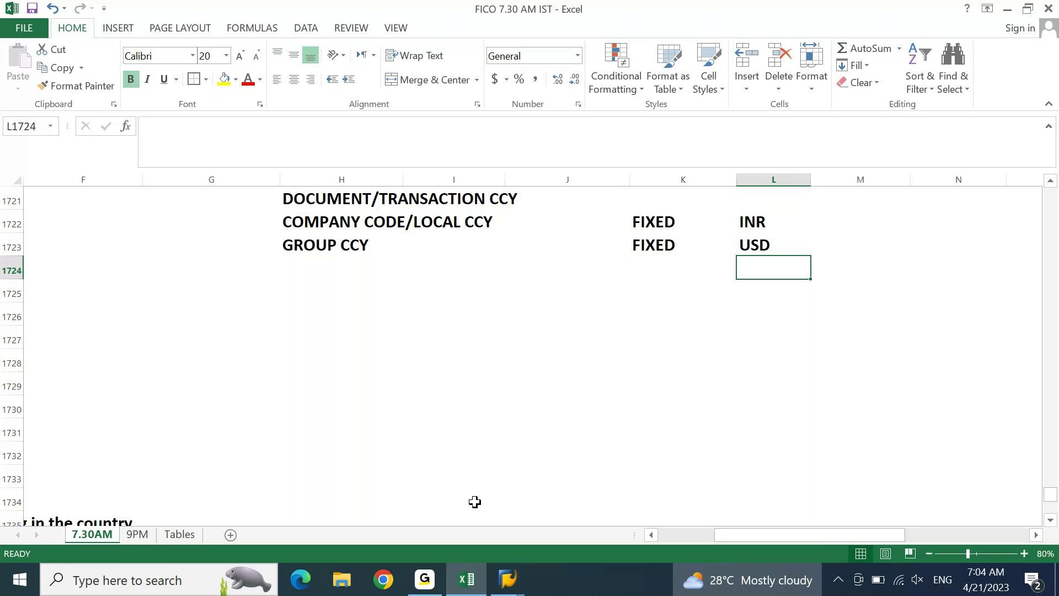
On the document currency row, enter "FLEXIBLE" in cell K1721
key(Up)
key(Up)
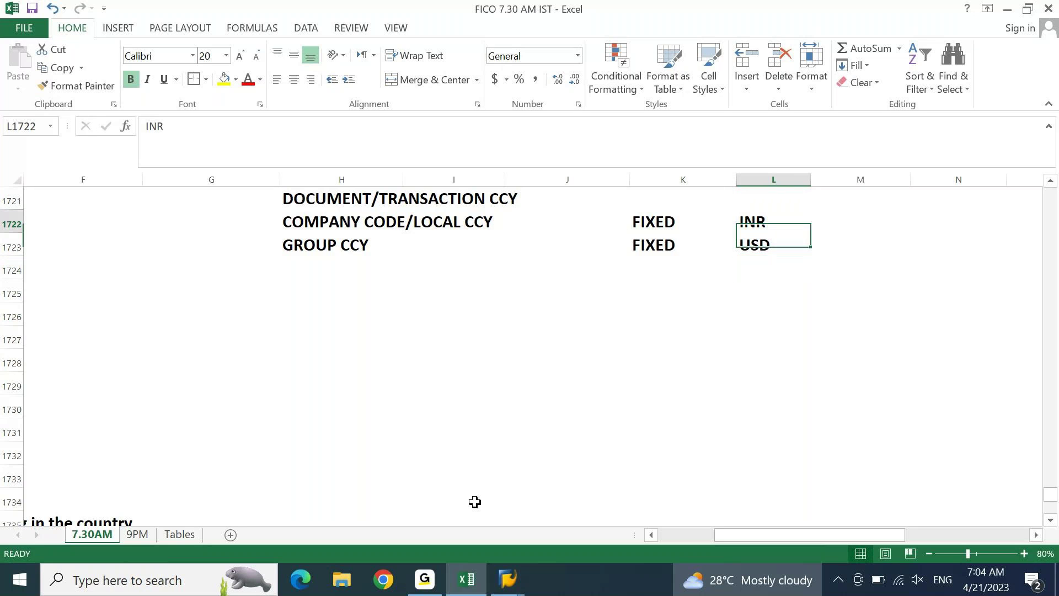
key(Up)
key(Left)
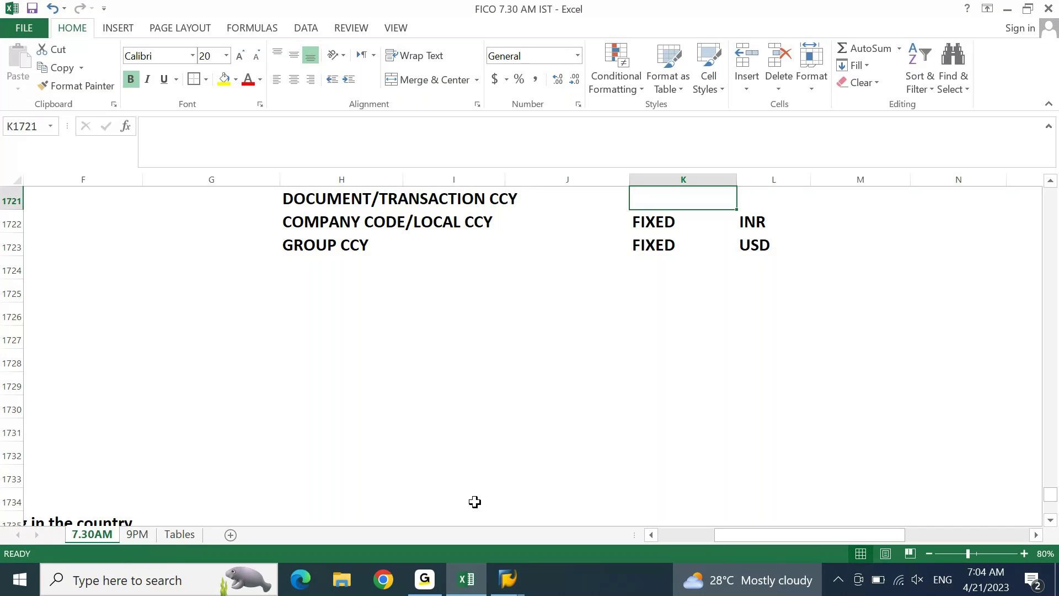
text(FLEXIBLE)
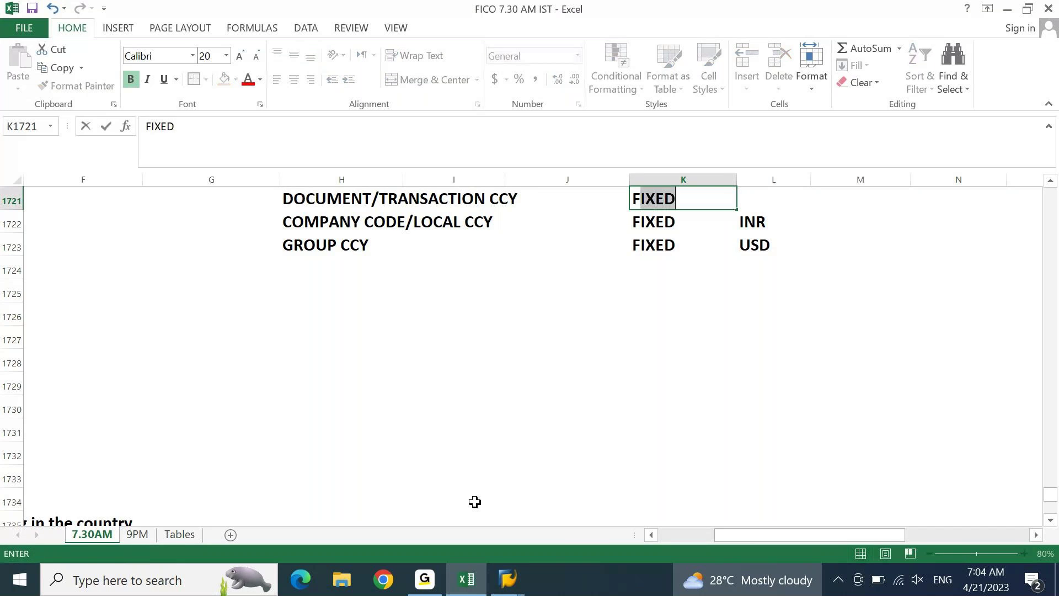
key(Return)
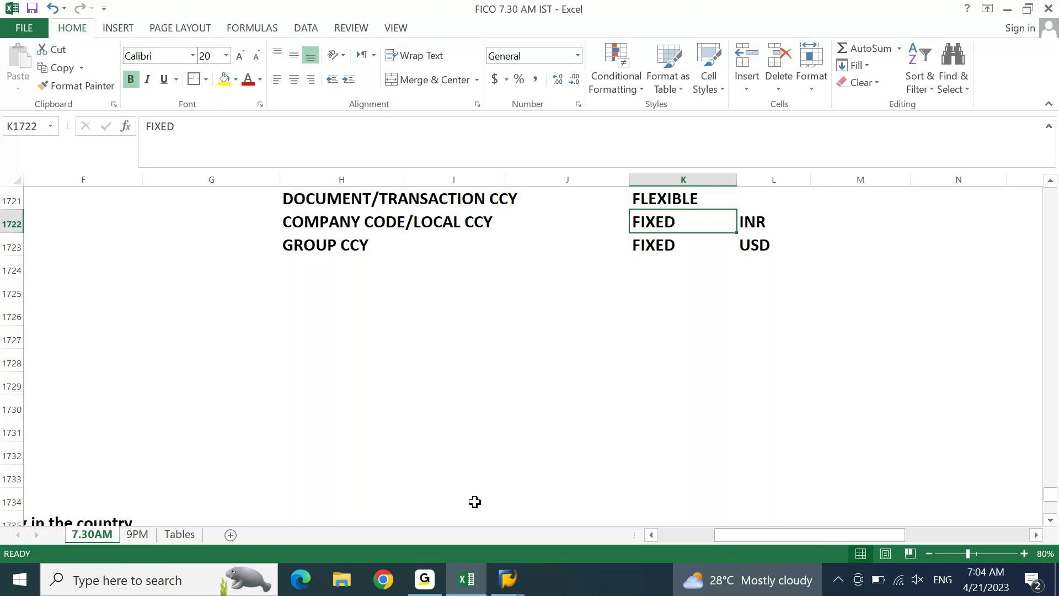
Enter "AED/INR/EUR/AUD/SGD" in cell L1721 as the document currency examples
key(Up)
key(Right)
text(AED/INR/EUR/A)
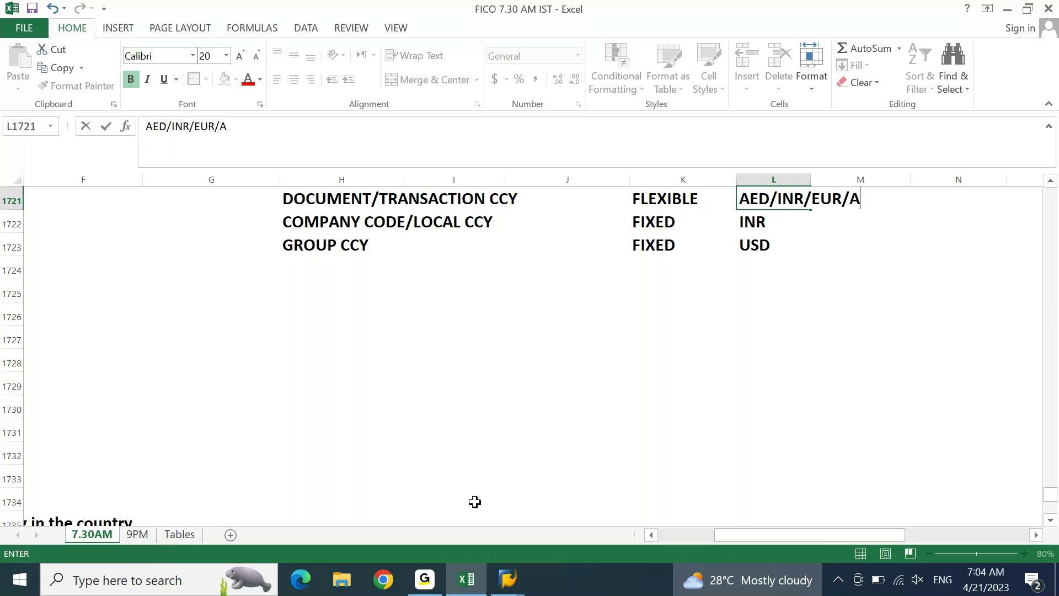
text(UD/SGD)
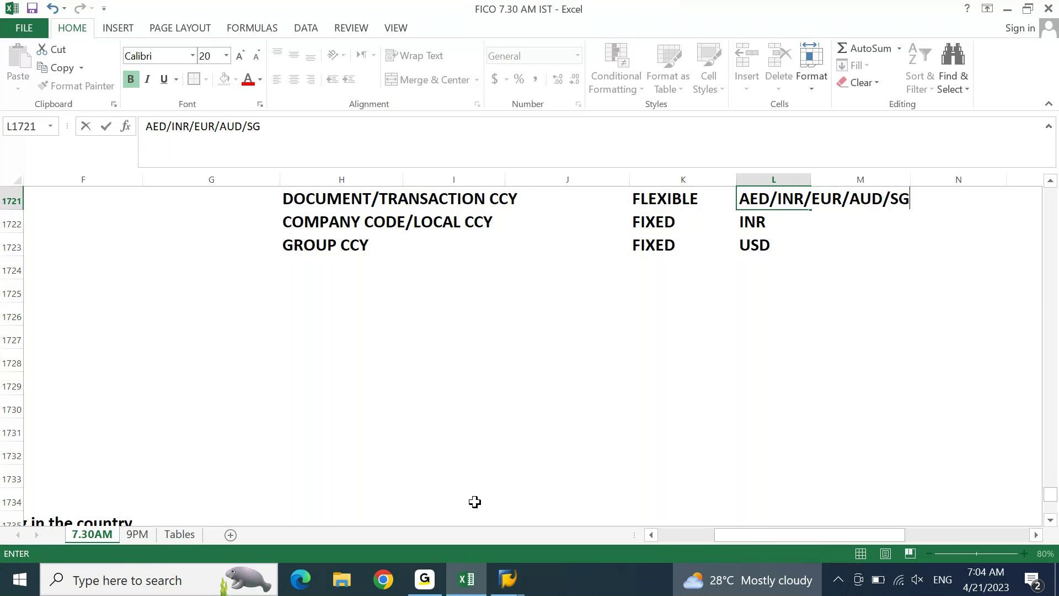
key(Return)
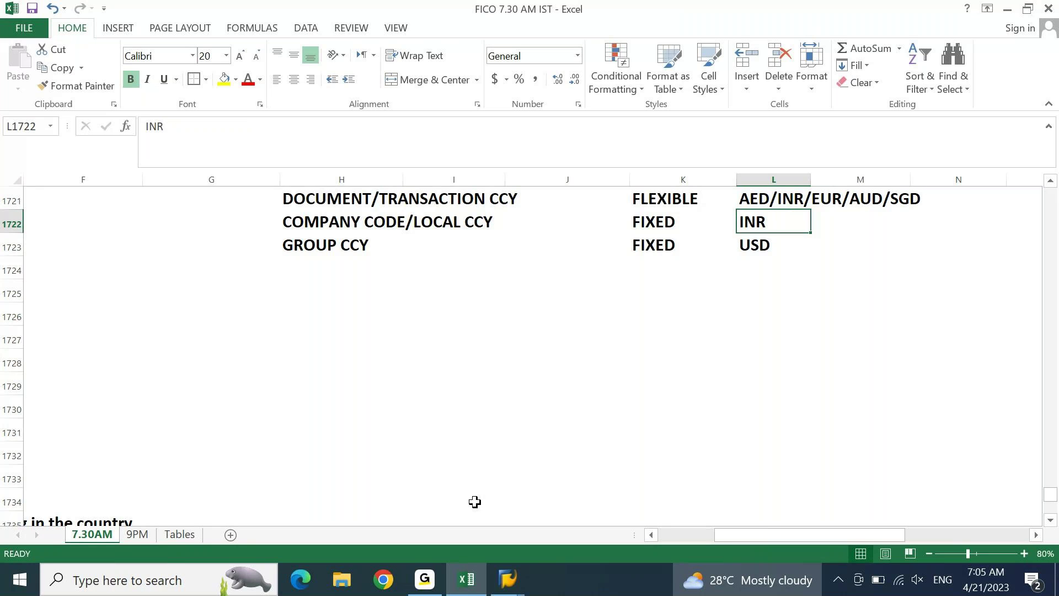
Number the three currency type rows 1, 2 and 3 in cells G1721 to G1723
key(Left)
key(Left)
key(Left)
key(Left)
key(Up)
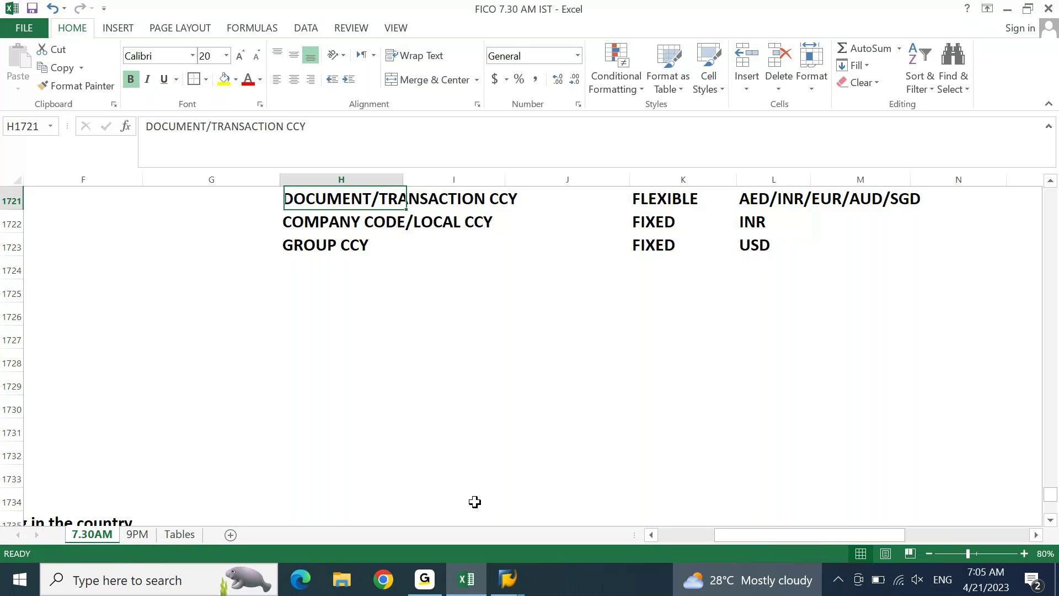
key(Left)
key(Down)
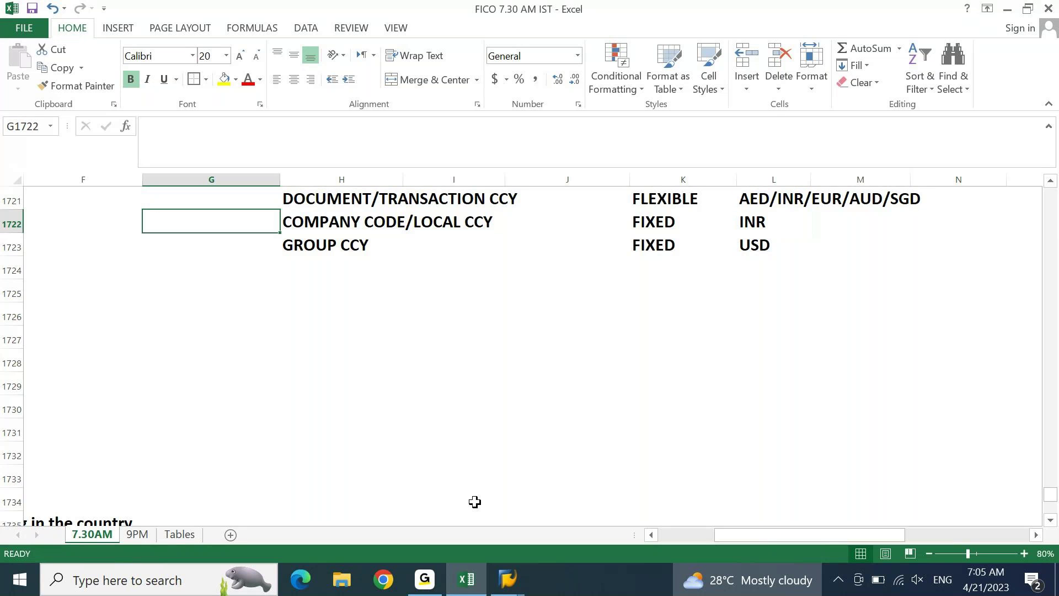
text(2)
key(Return)
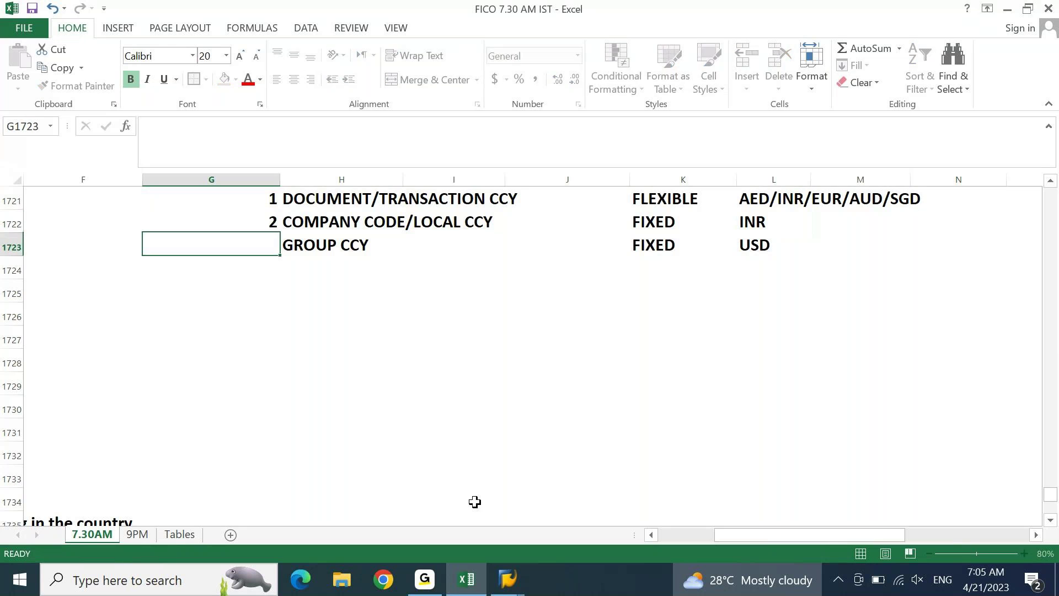
text(3)
key(Return)
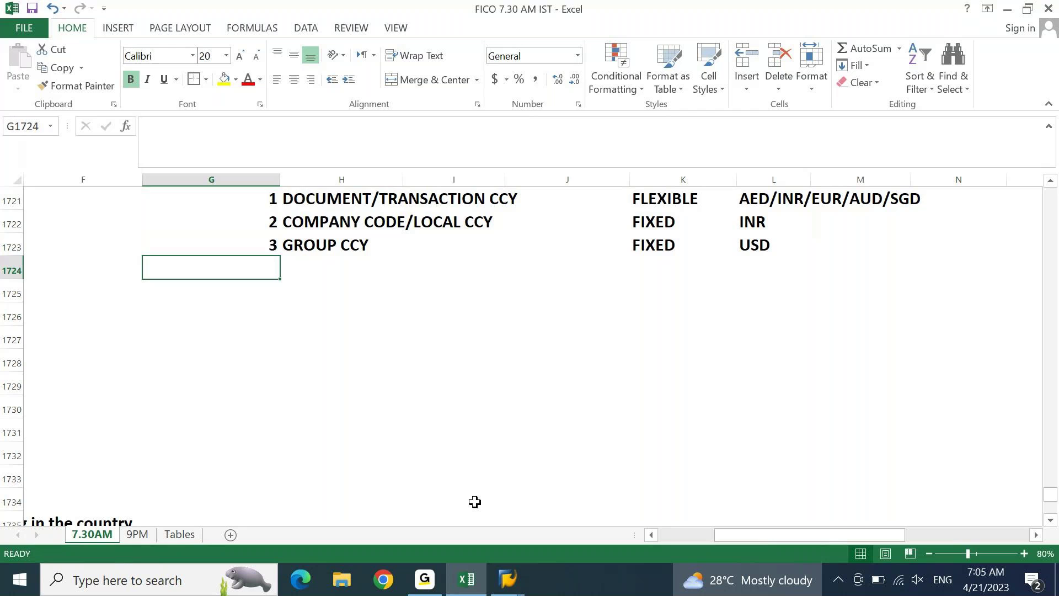
Highlight the document/transaction currency row from H1721 to M1721 with yellow fill
key(Up)
key(Up)
key(Up)
key(Right)
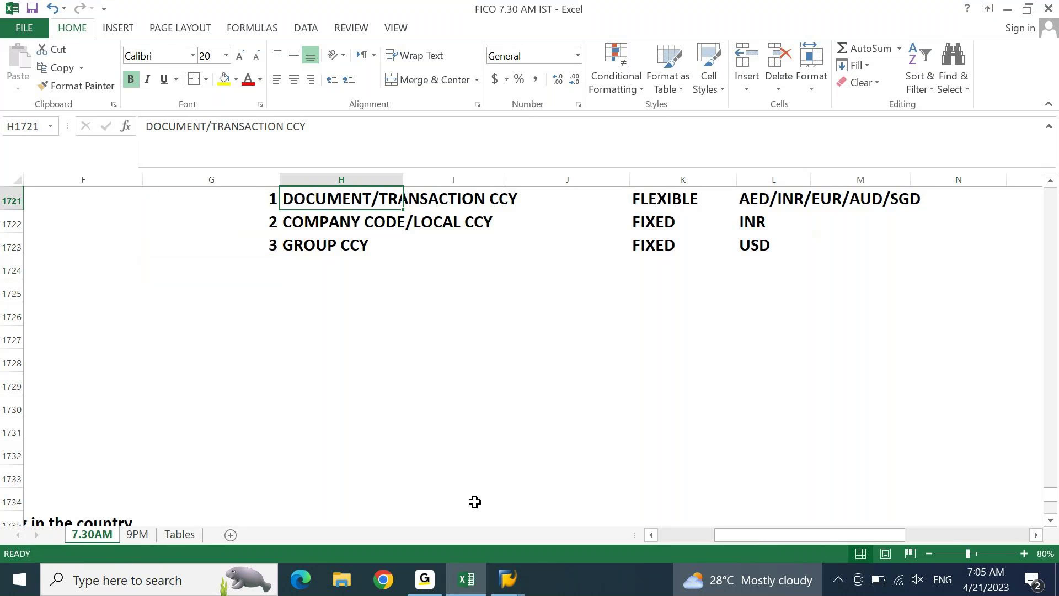
key(shift+Right)
key(shift+Right)
key(shift+Right)
key(shift+Right)
key(shift+Right)
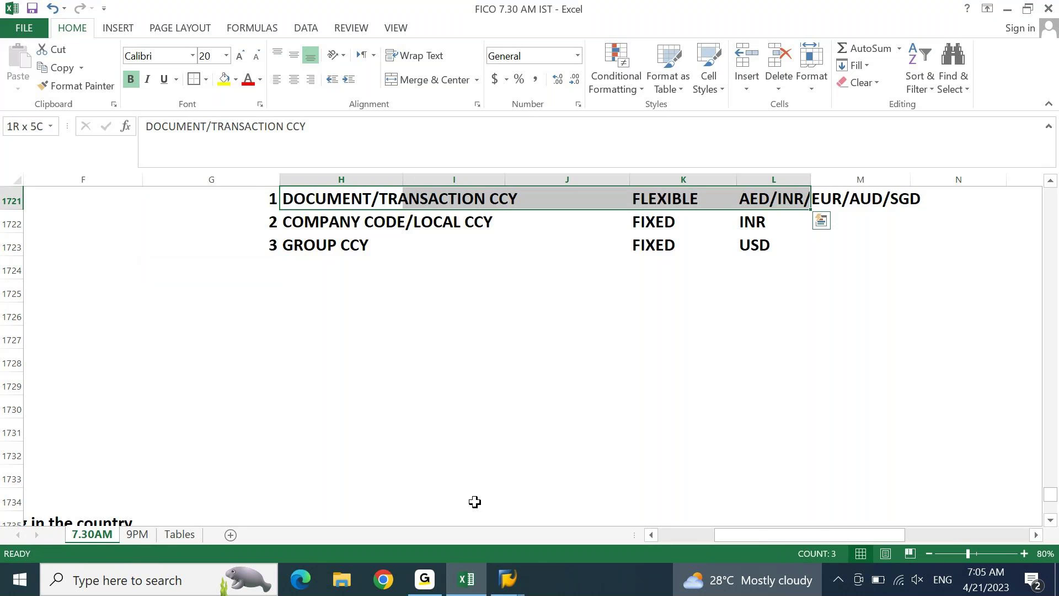
click(224, 79)
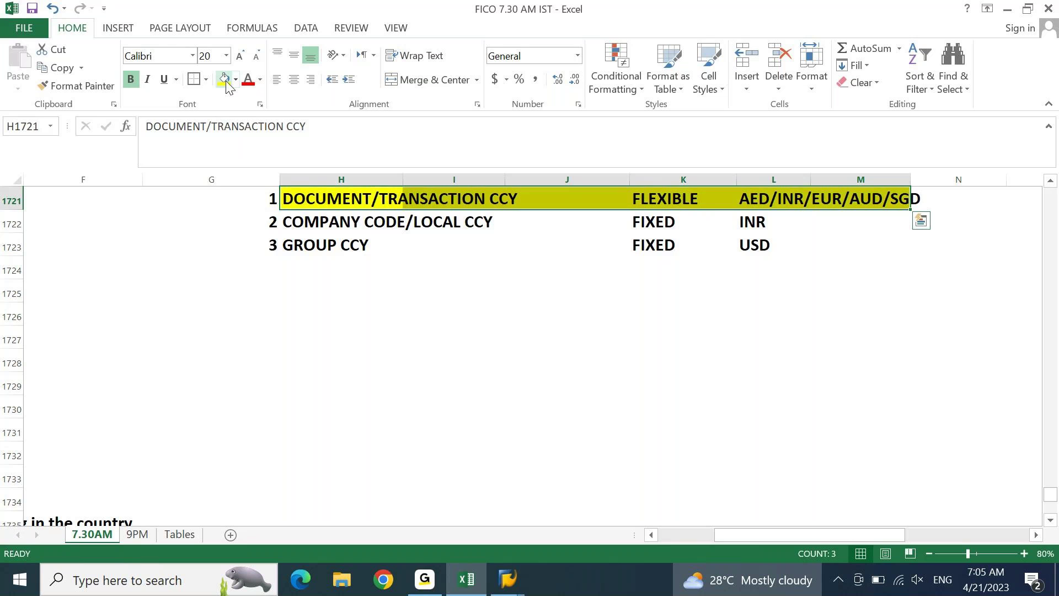
key(Down)
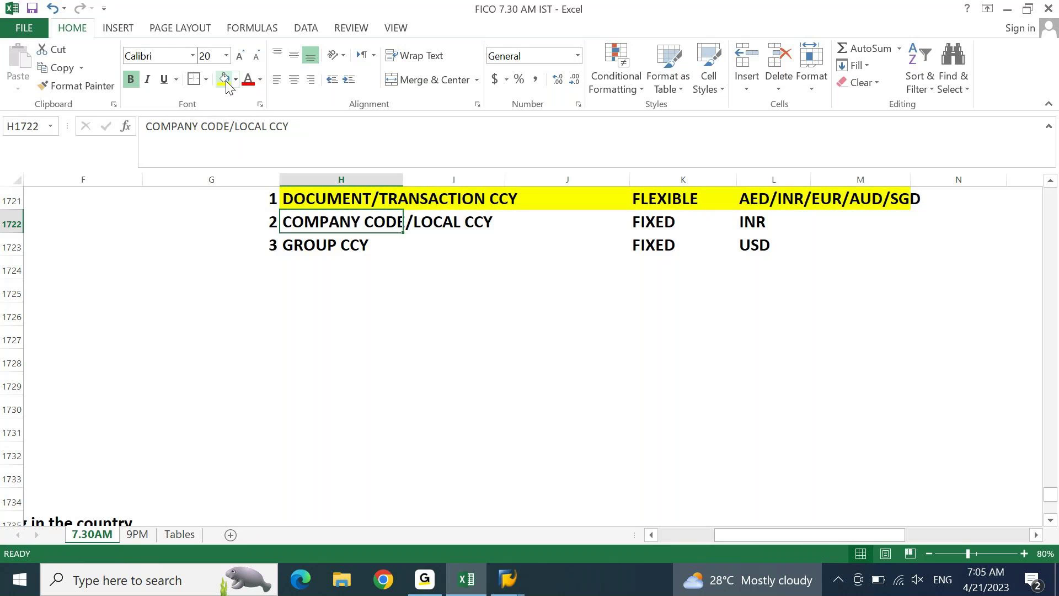
drag(356, 223, 741, 213)
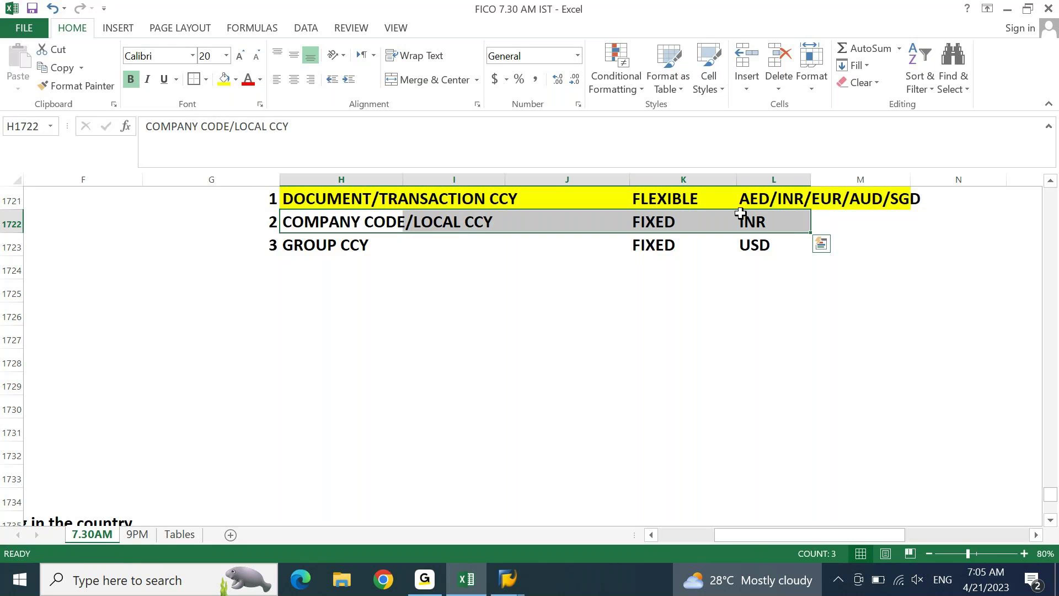
click(741, 206)
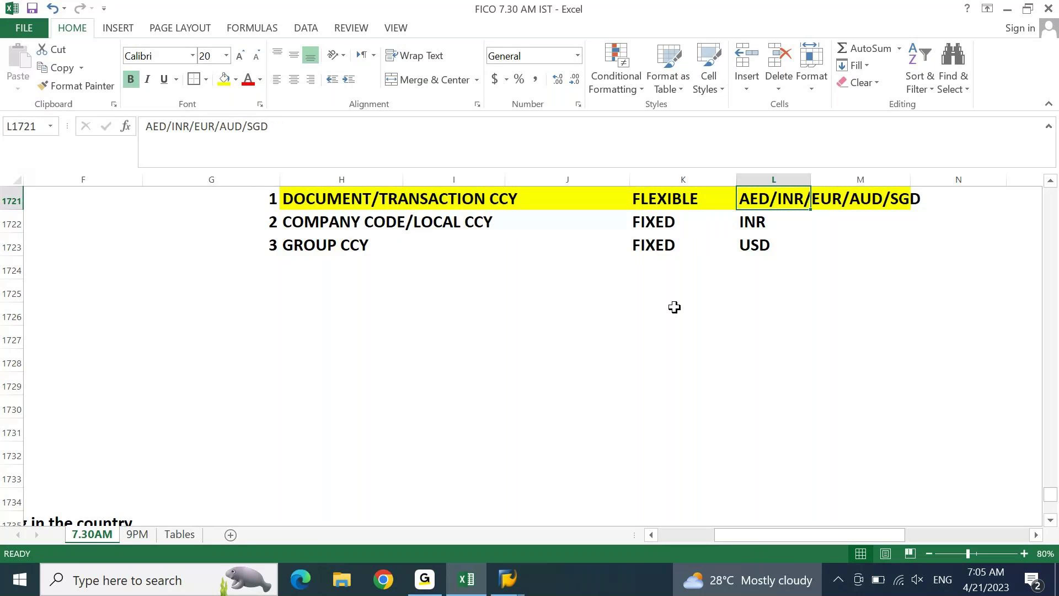
Enter "STANDARD CONVERION BASED ON DOC CCY" in cell M1722 on the company code currency row
key(Down)
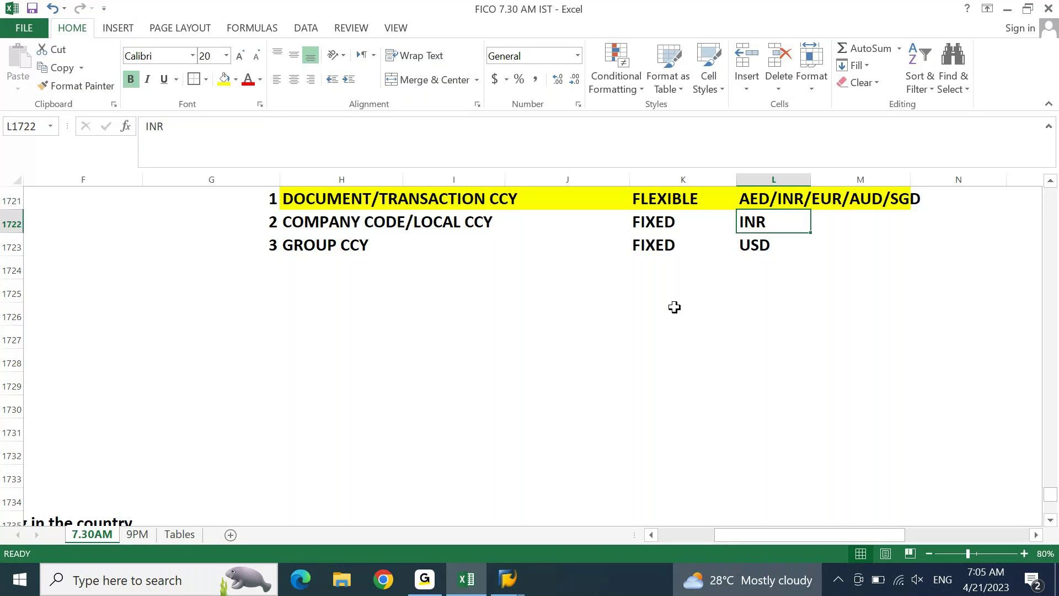
key(Right)
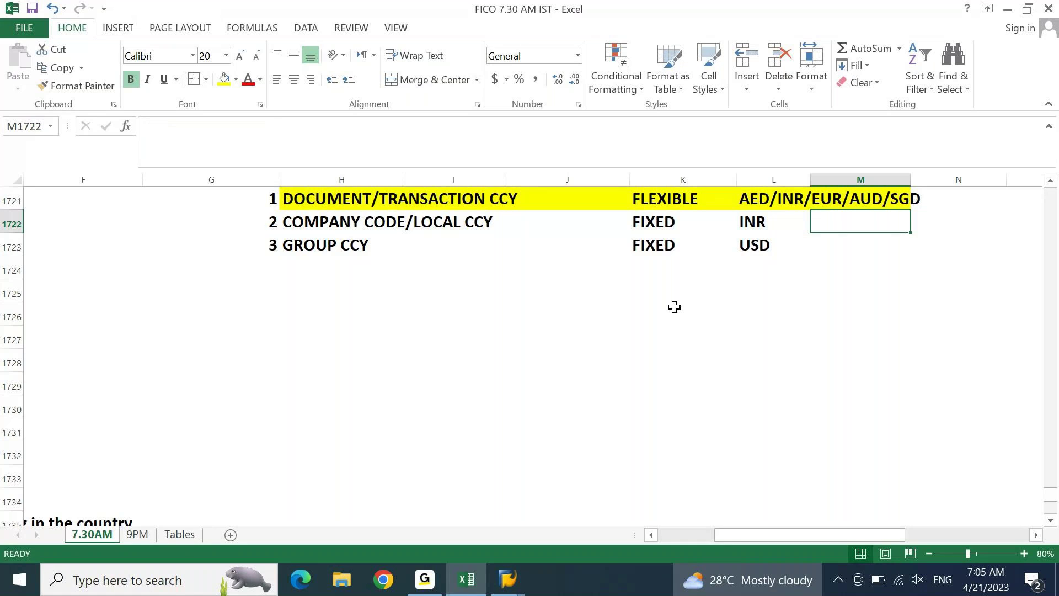
text(STANDARD CON)
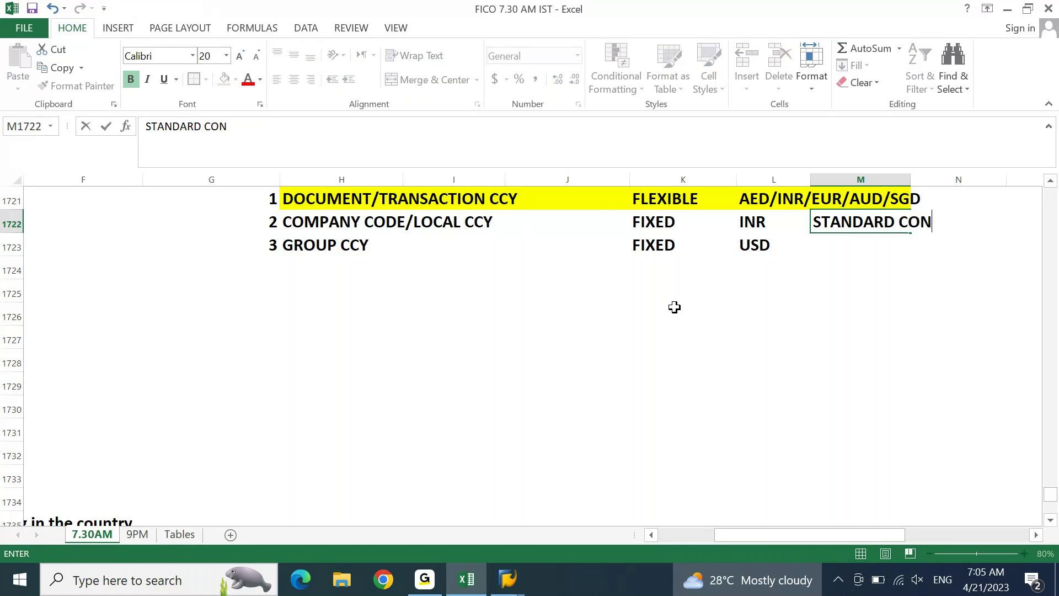
text(VERION A)
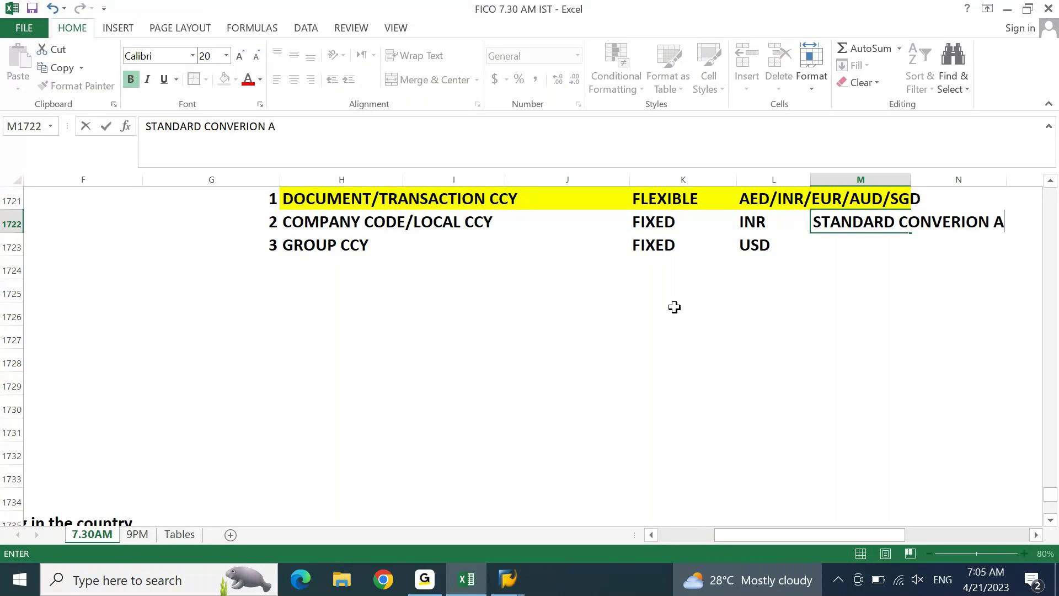
key(BackSpace)
text(BASED O)
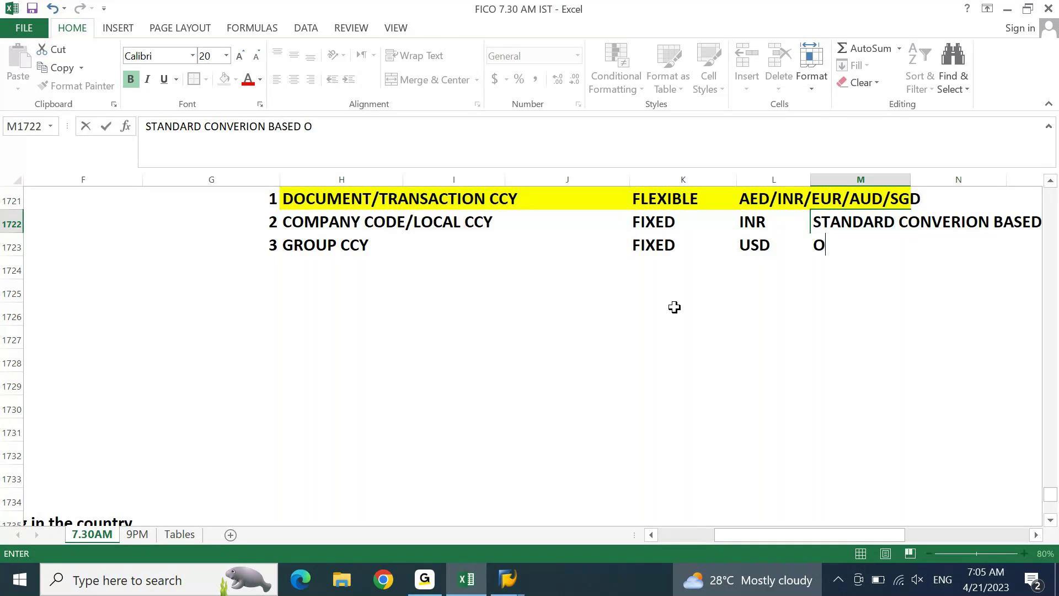
text(N DOC CCY)
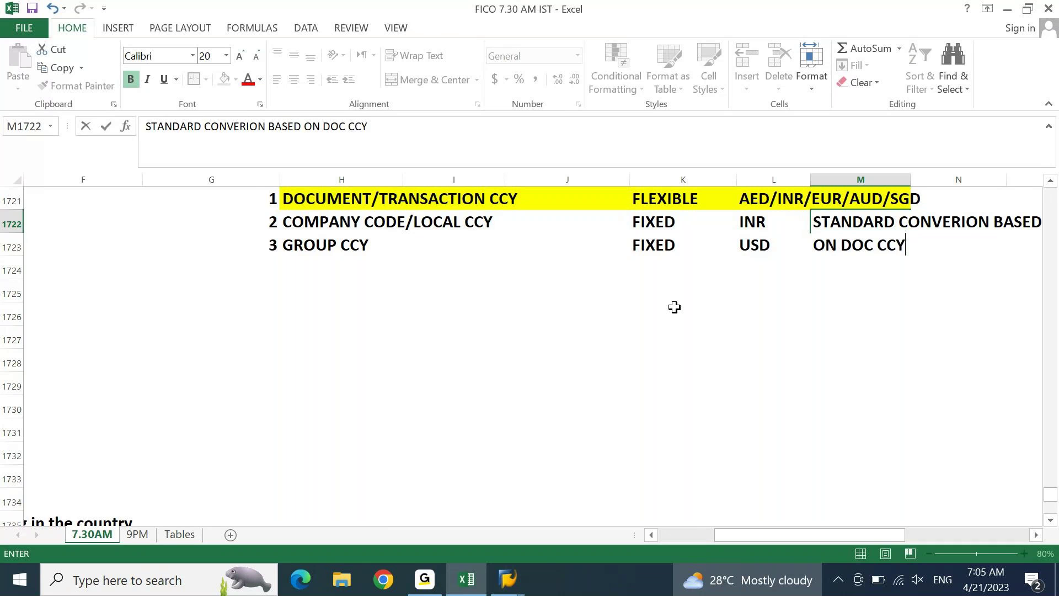
key(Return)
key(Up)
key(Right)
key(Right)
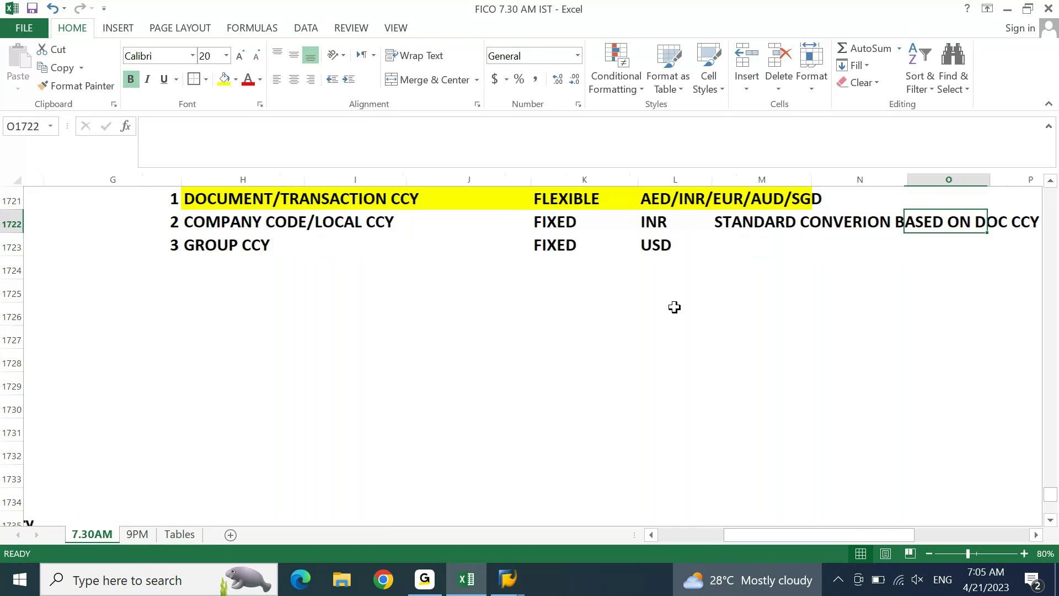
key(Left)
key(Left)
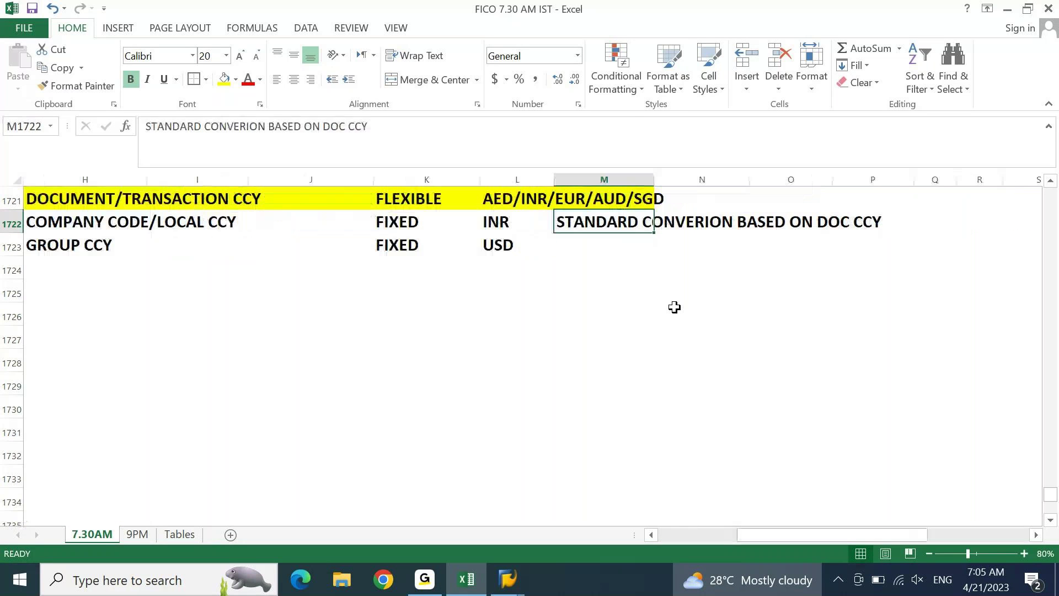
Enter "?" in cell M1723 on the group currency row
key(Down)
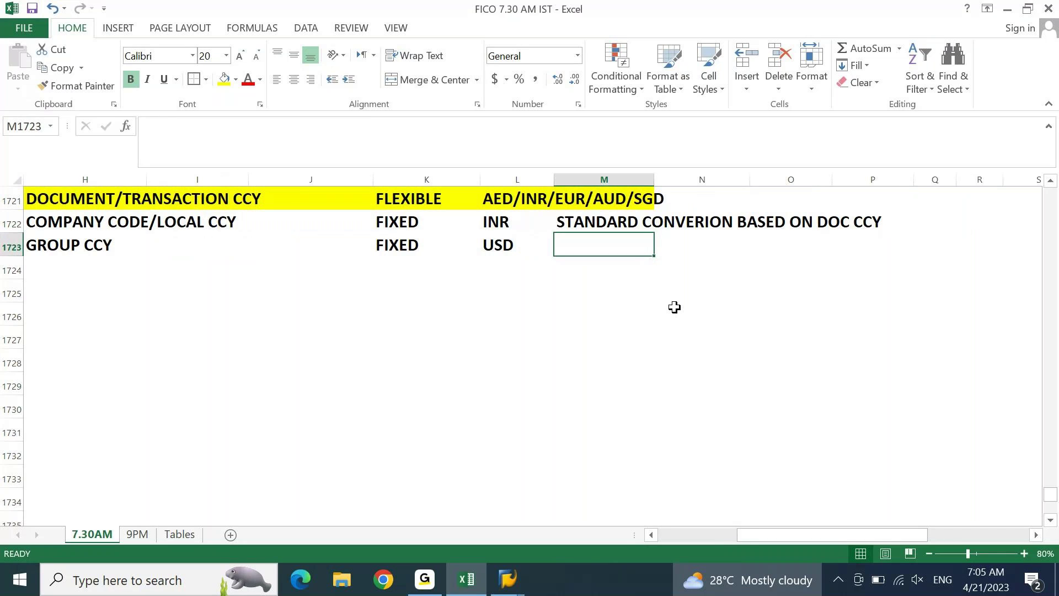
key(Left)
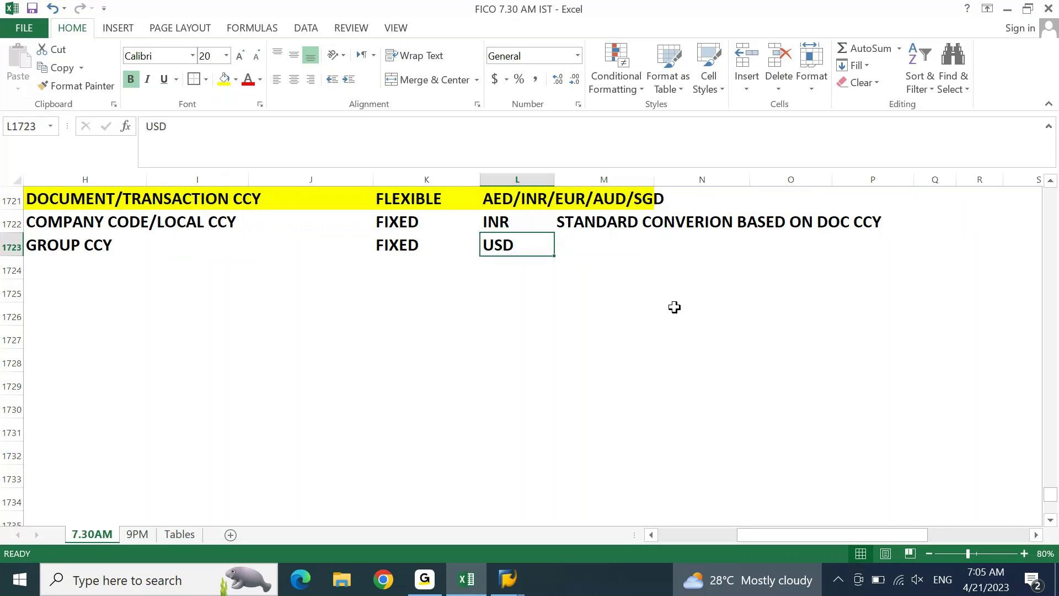
key(Up)
key(shift+Up)
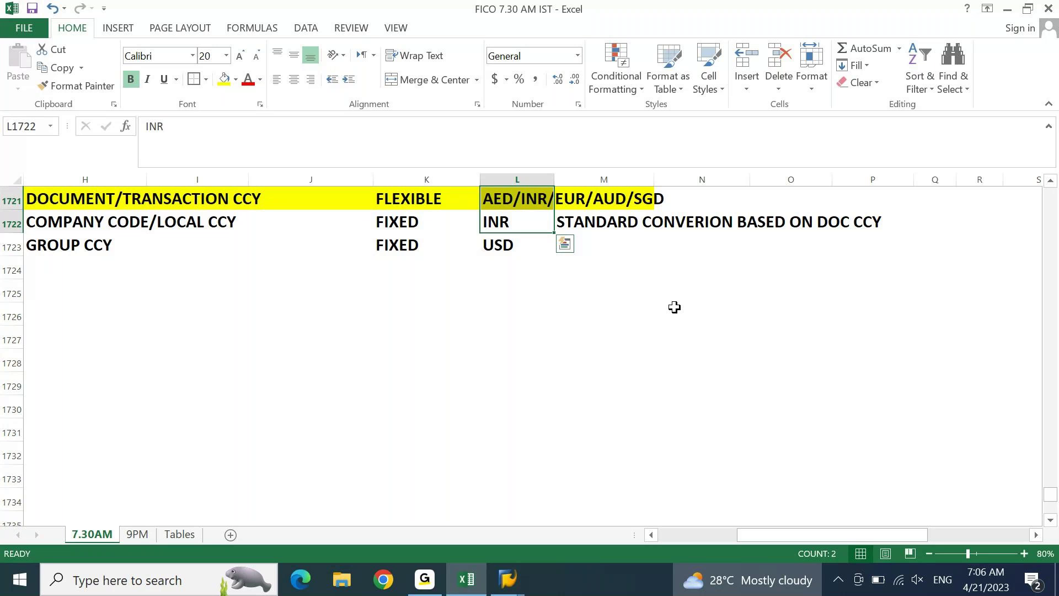
key(Down)
key(Right)
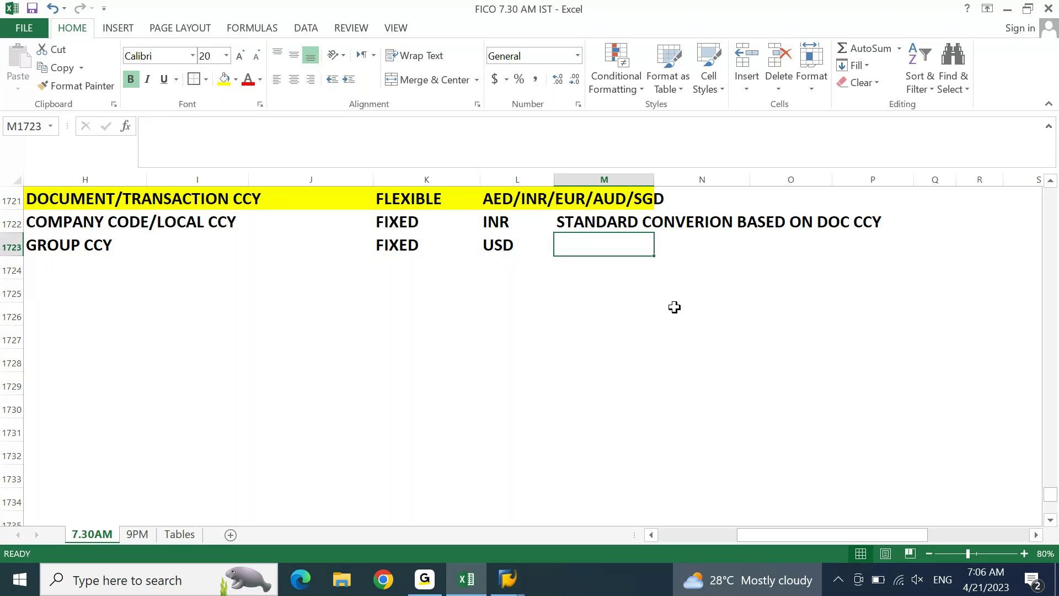
text(?)
key(Return)
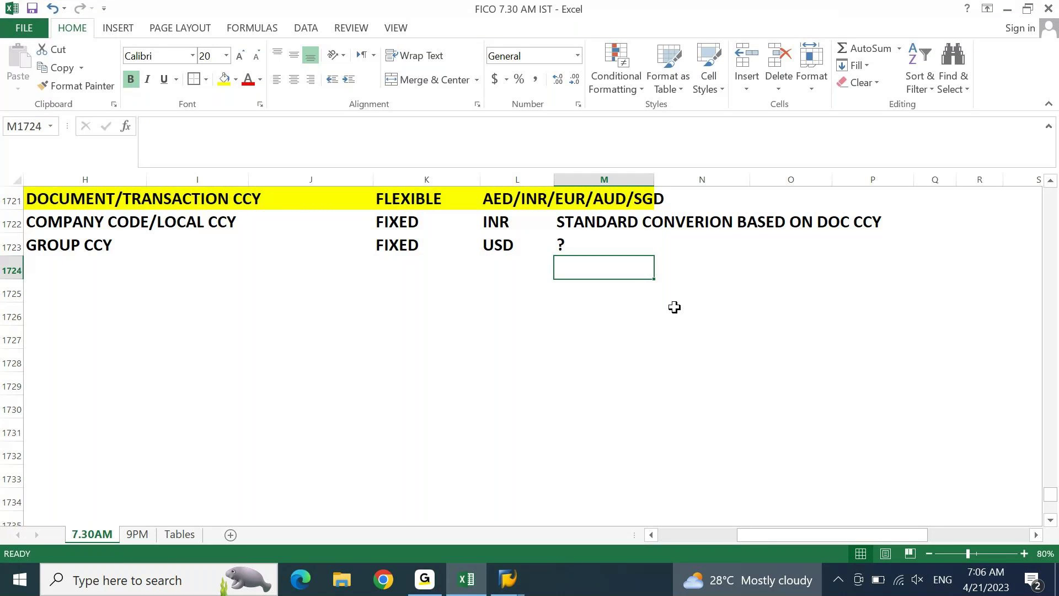
key(Up)
key(Up)
key(Left)
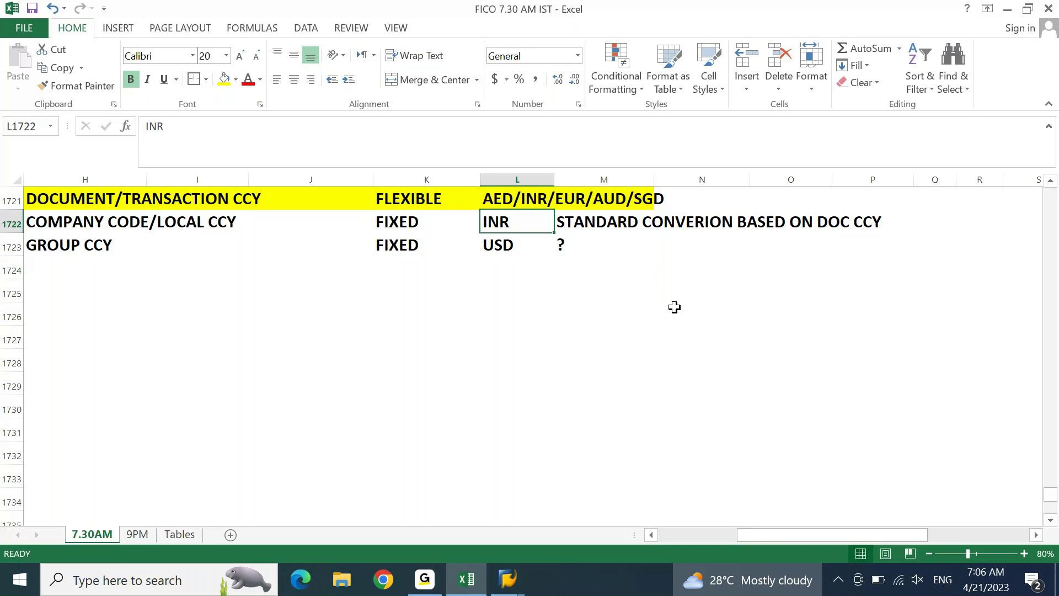
key(Up)
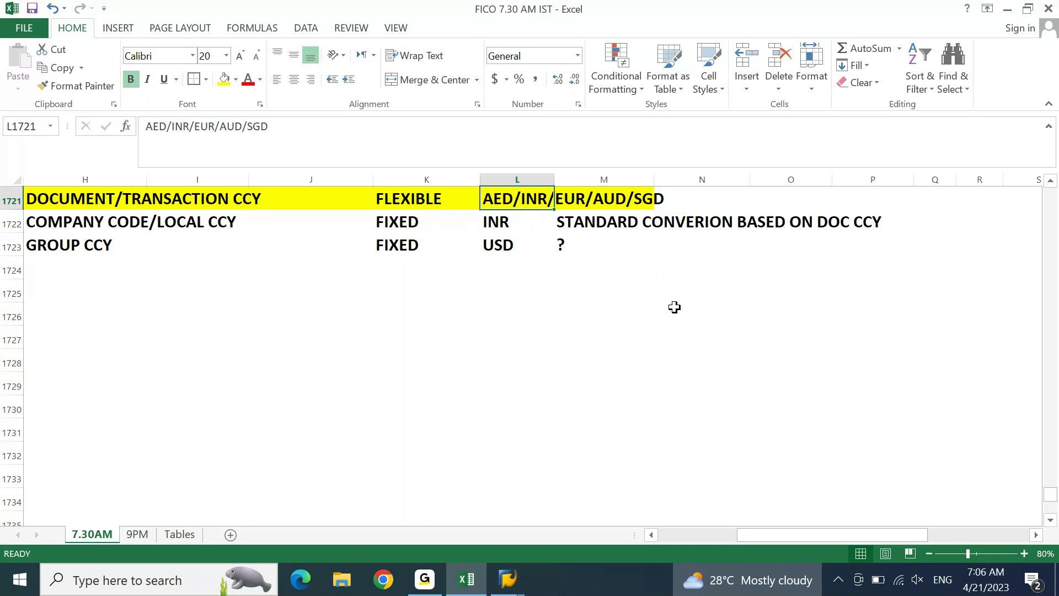
key(Down)
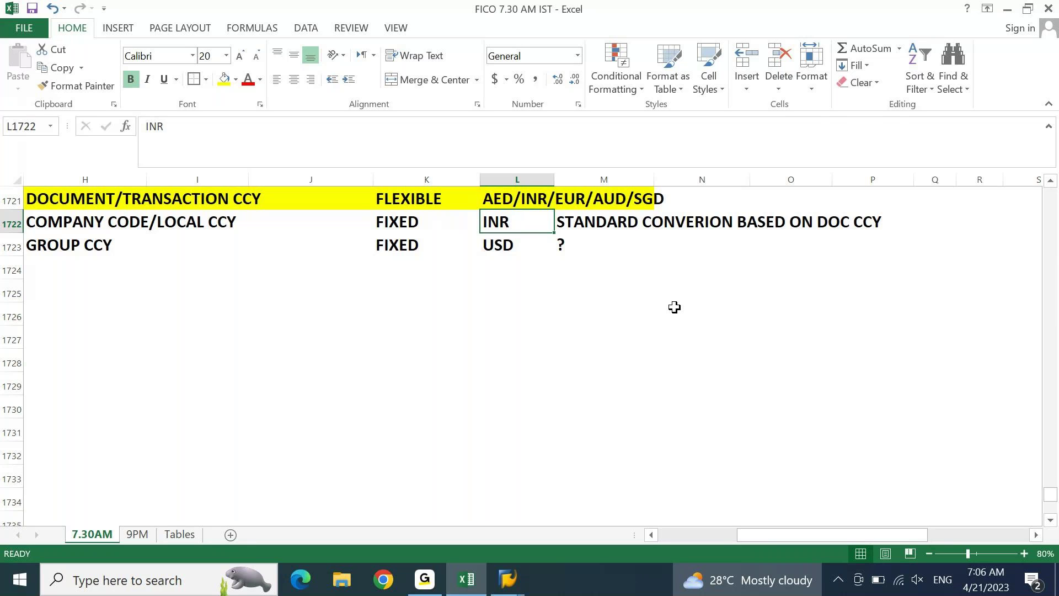
Switch to SAP and review the source currency type set for DEIN's group currency in the currency conversion settings
click(585, 250)
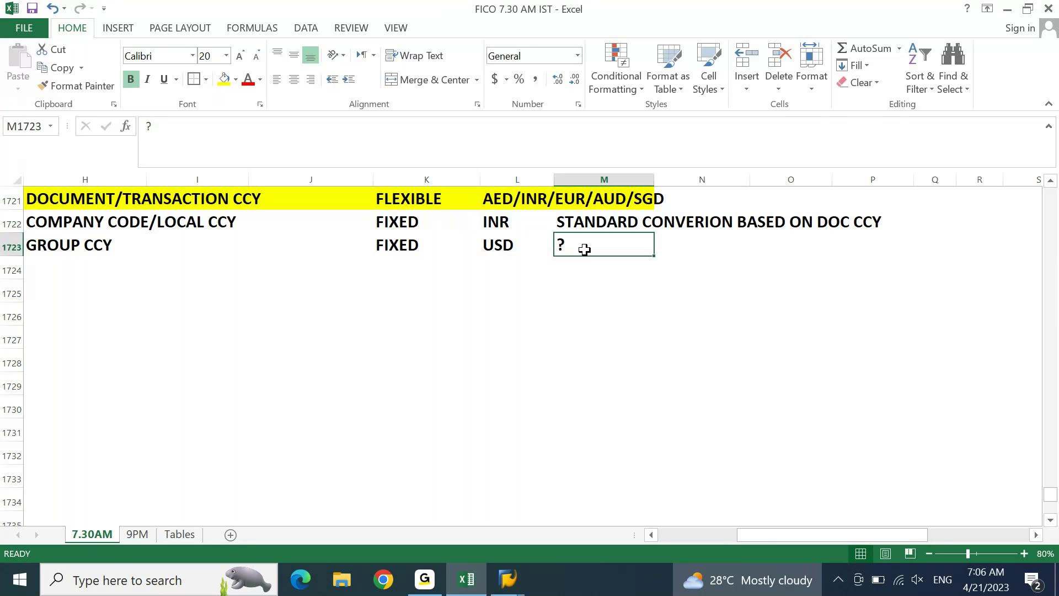
mouse_move(508, 579)
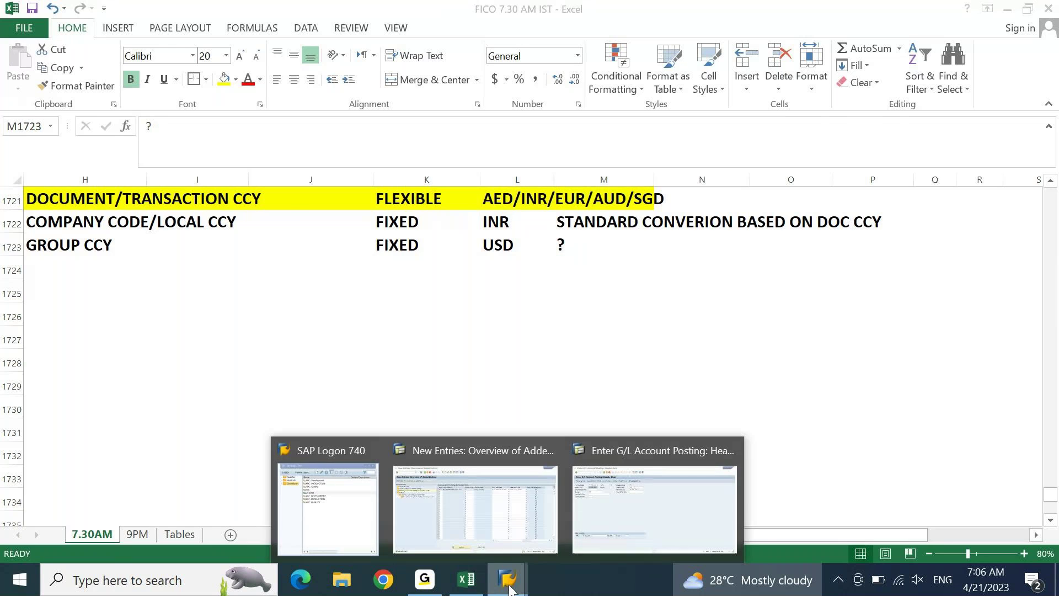
click(512, 541)
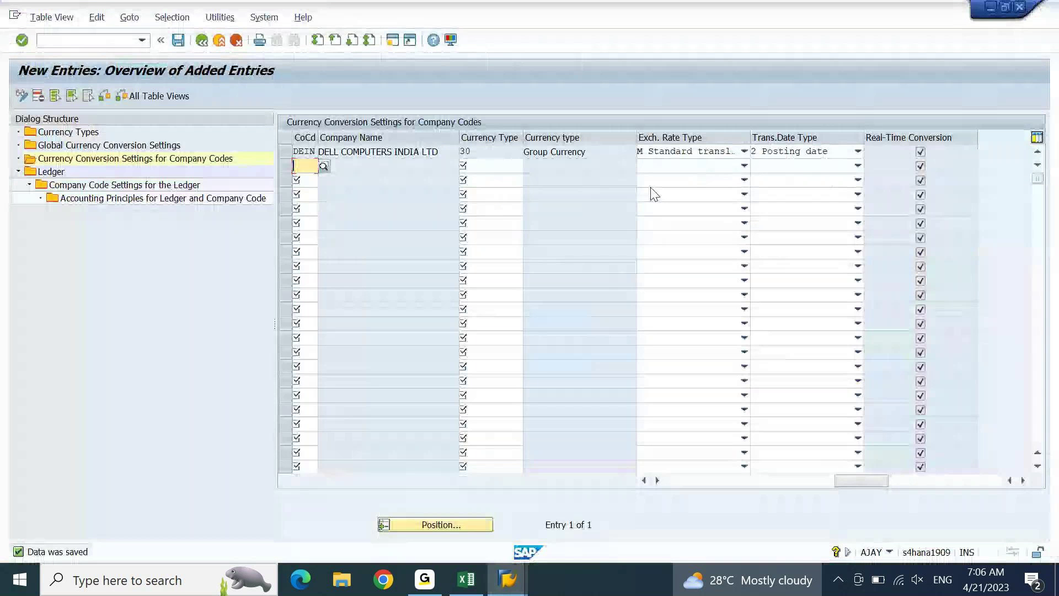
click(682, 485)
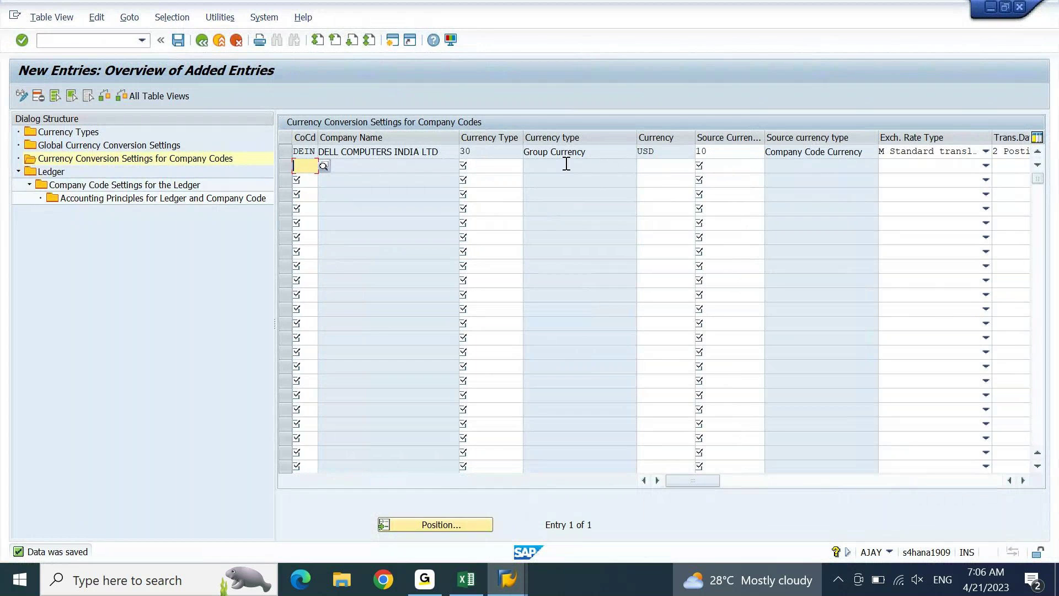
drag(605, 151, 523, 153)
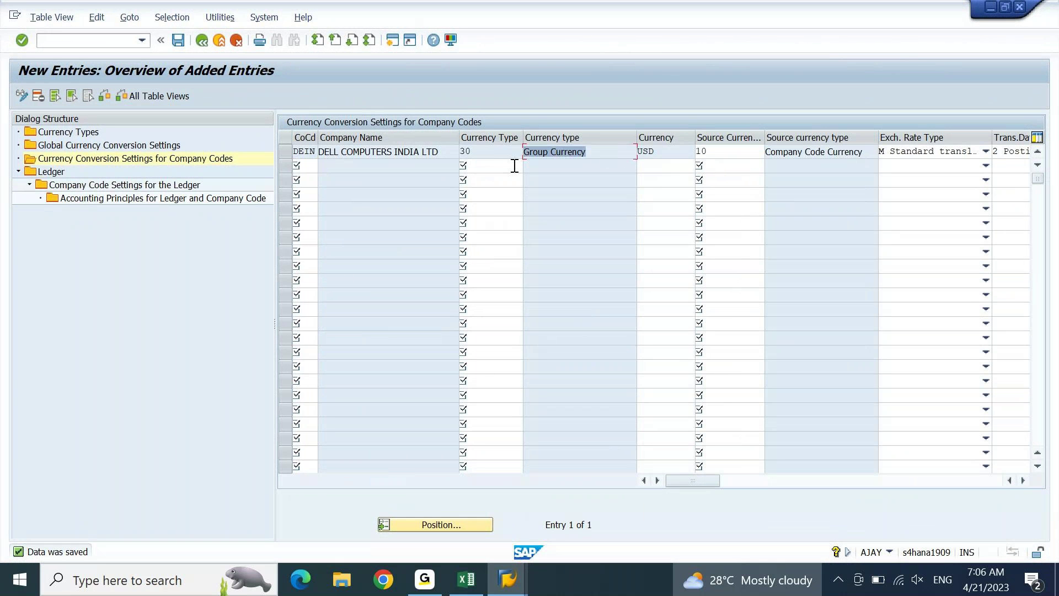
click(718, 148)
drag(718, 148, 678, 158)
click(858, 161)
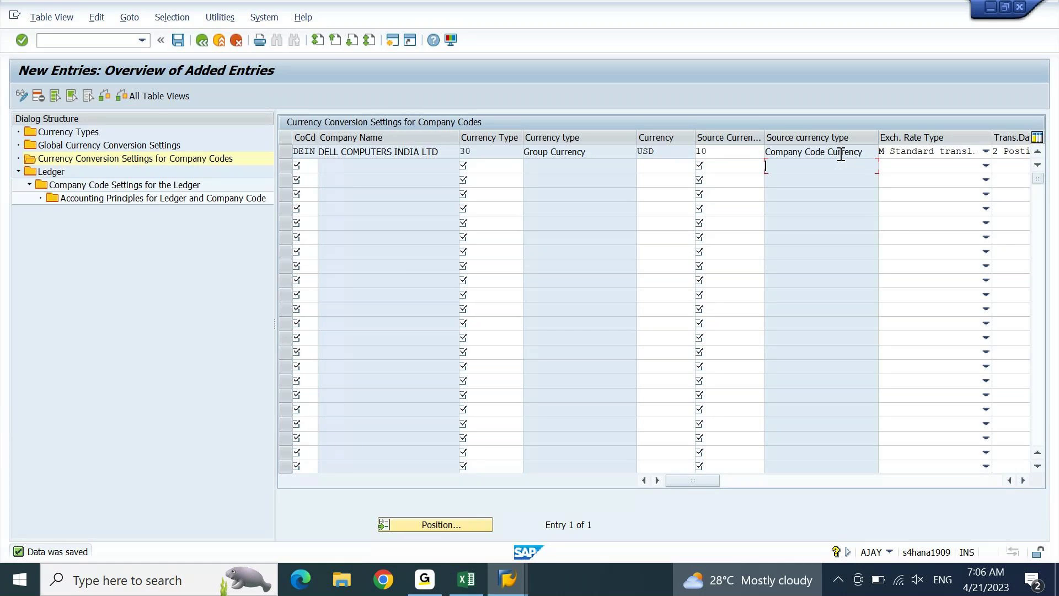
Switch to Excel and replace the "?" in cell M1723 with "INR TO USD"
click(466, 579)
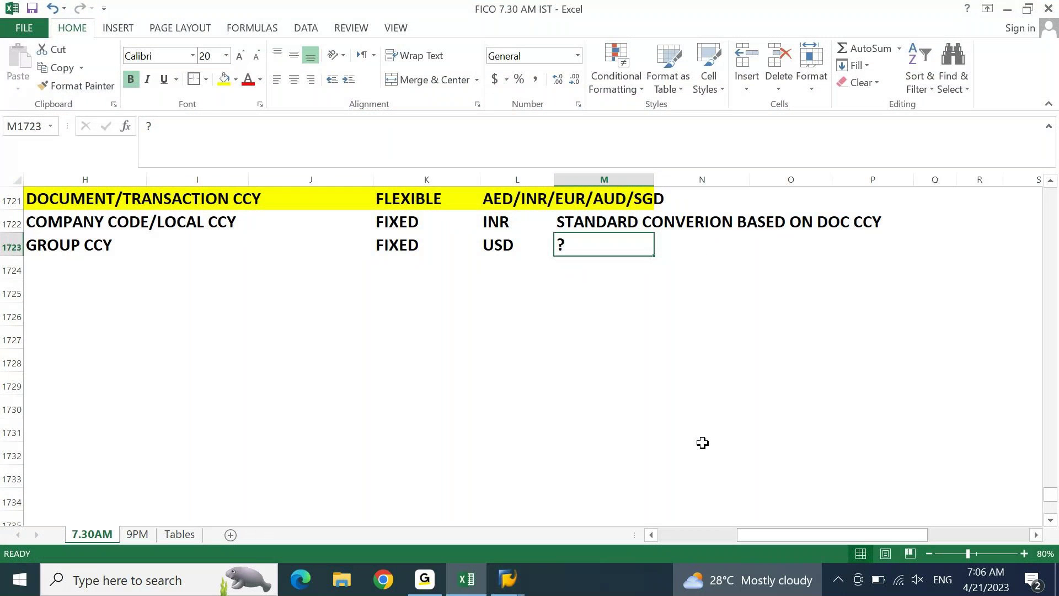
text(INR TO USD)
key(Return)
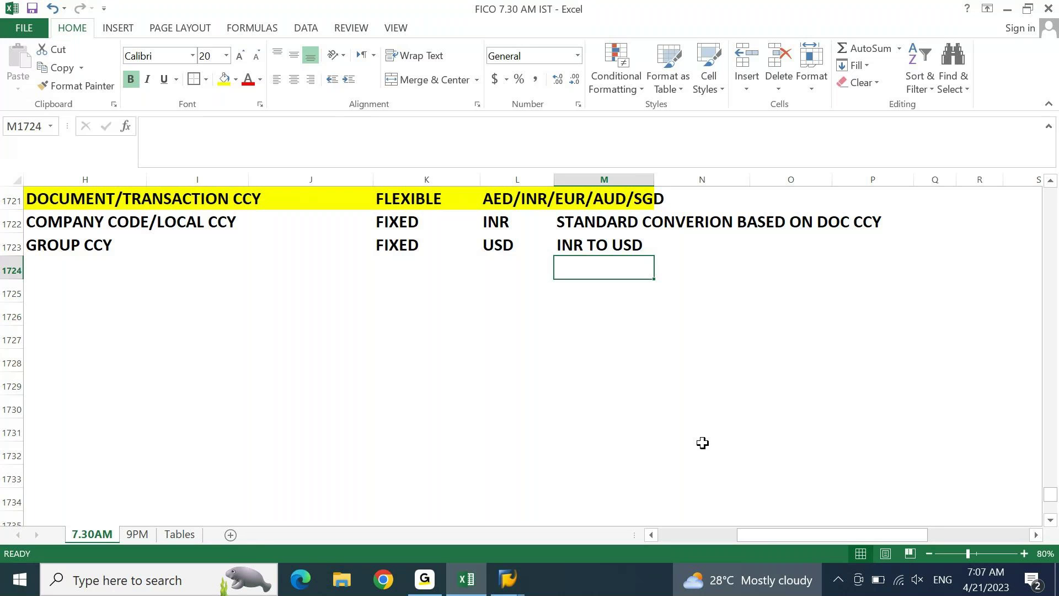
Enter the note "THERE IS A TABLE CALLED TCURR" in cell I1725 below the currency type rows
key(Left)
key(Left)
key(Left)
key(Left)
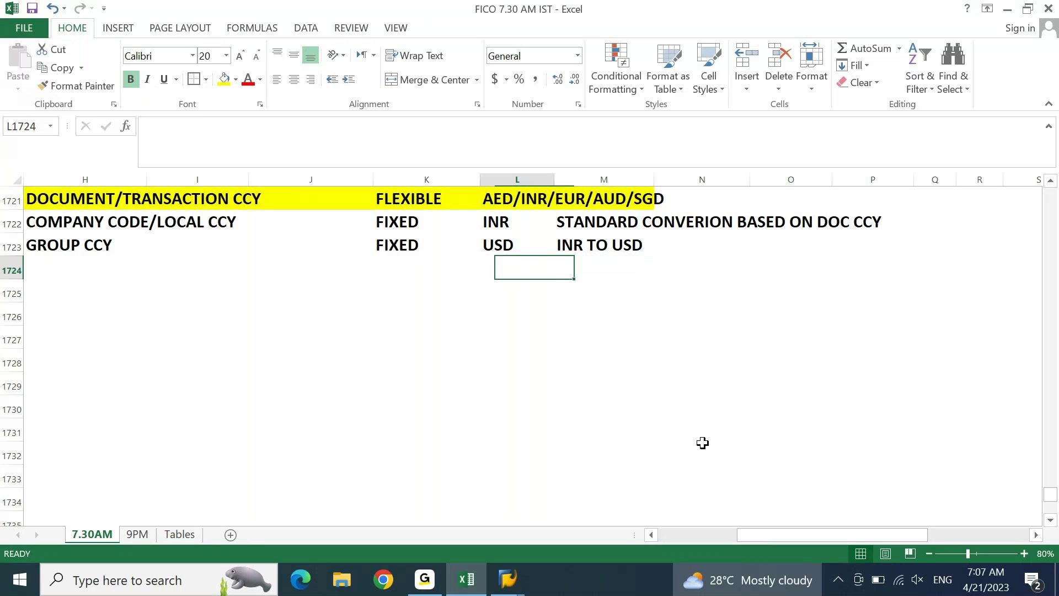
key(Down)
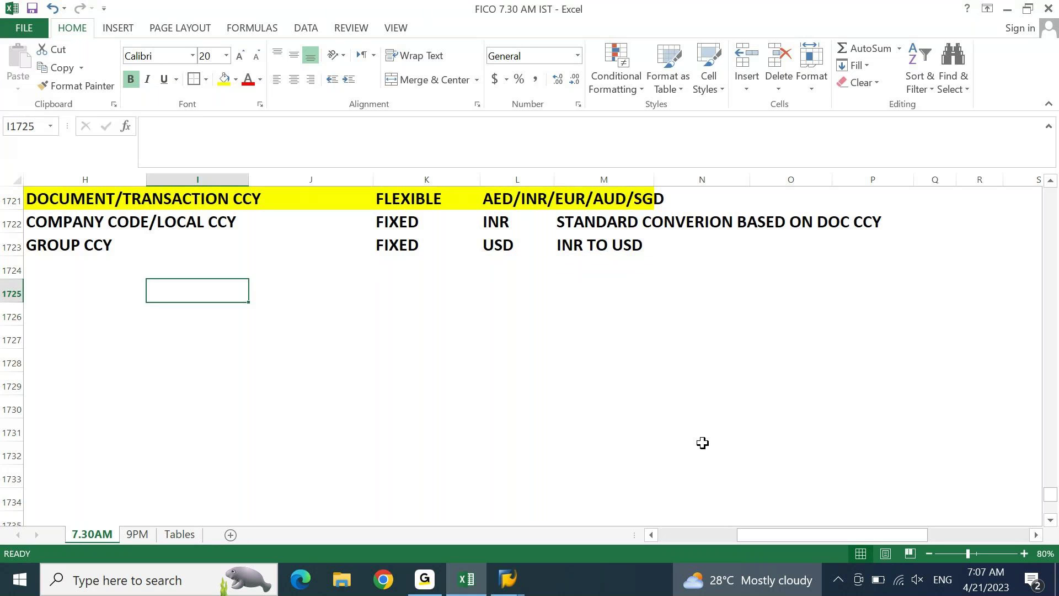
text(THERE IS A T)
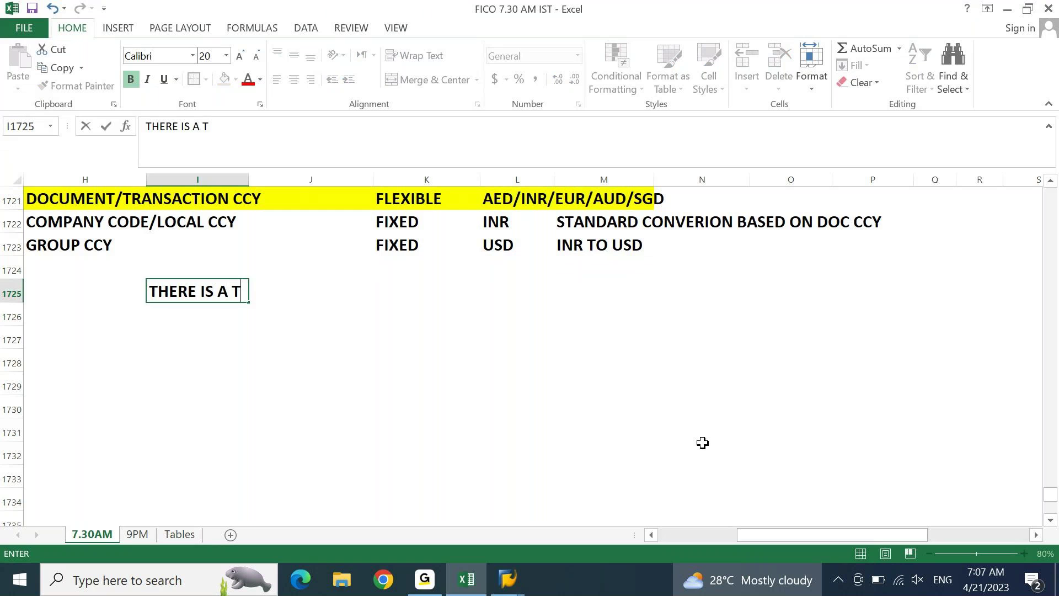
text(AVKE)
key(BackSpace)
key(BackSpace)
text(BLE CALLED)
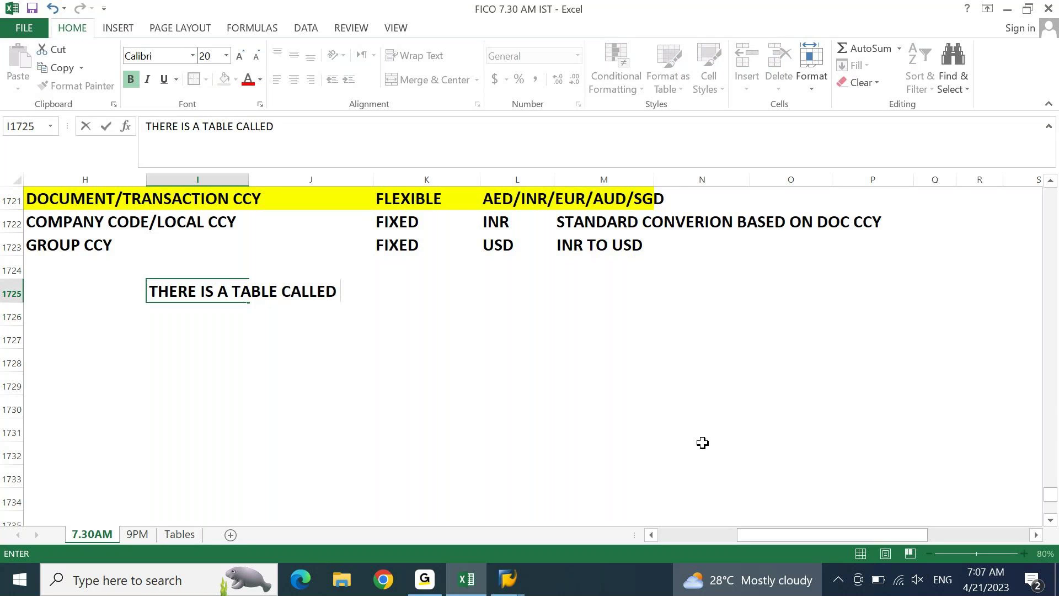
text( TCURR)
key(Return)
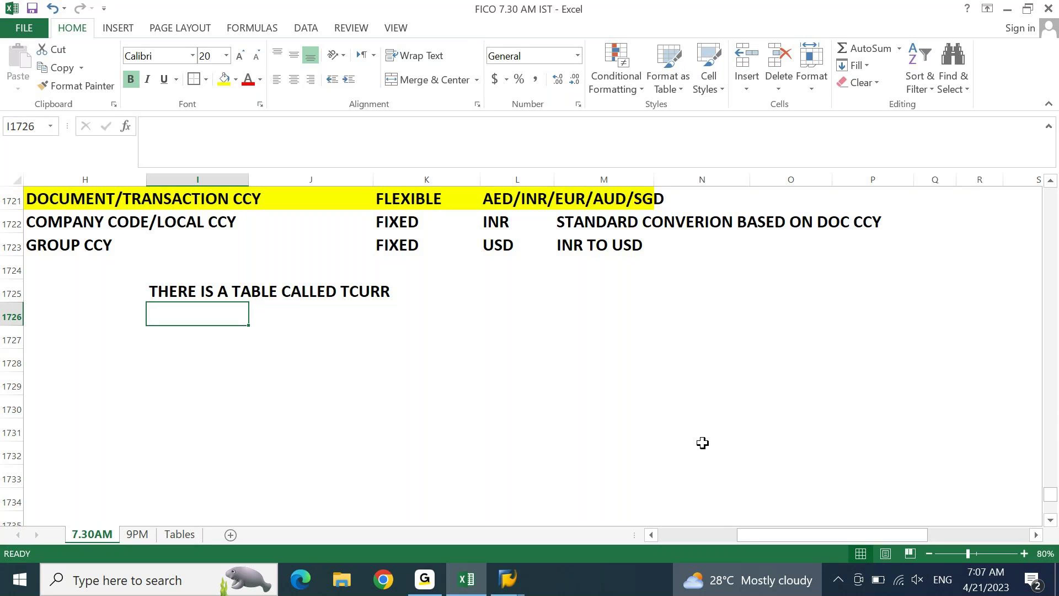
key(Down)
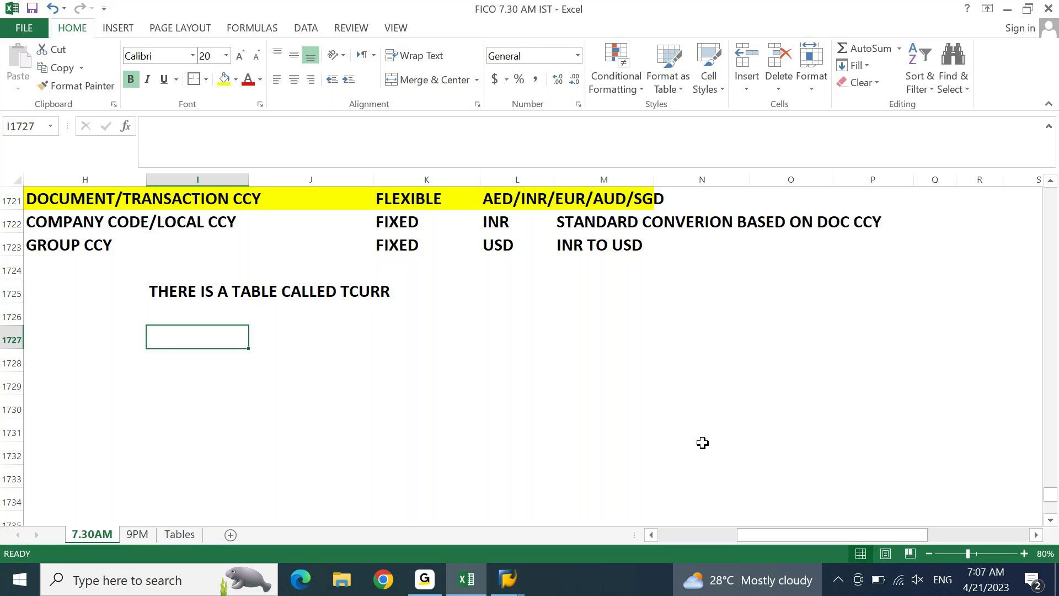
key(Up)
key(Up)
key(shift+Right)
key(shift+Right)
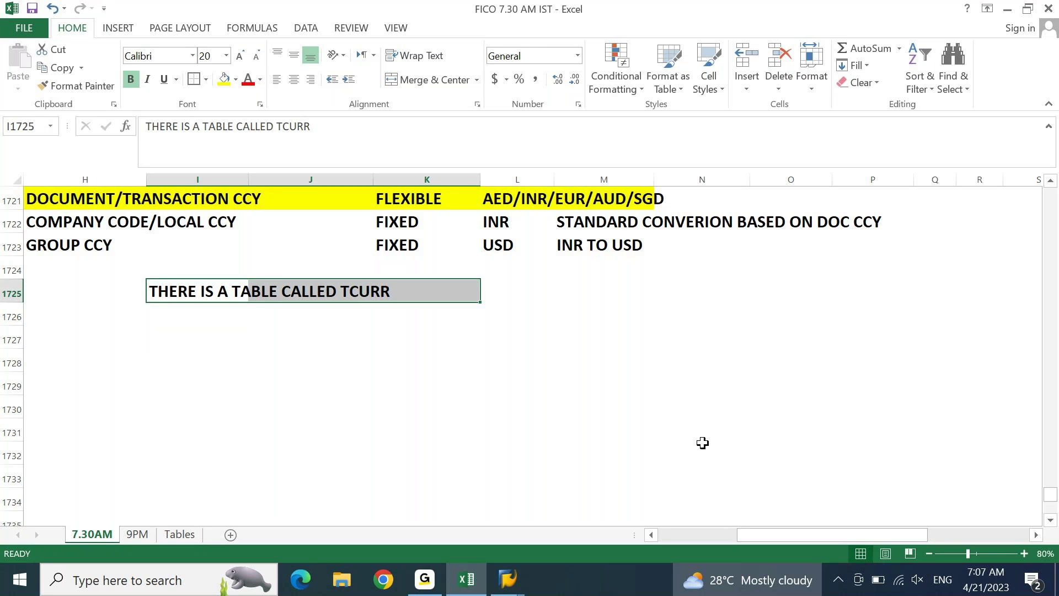
key(Home)
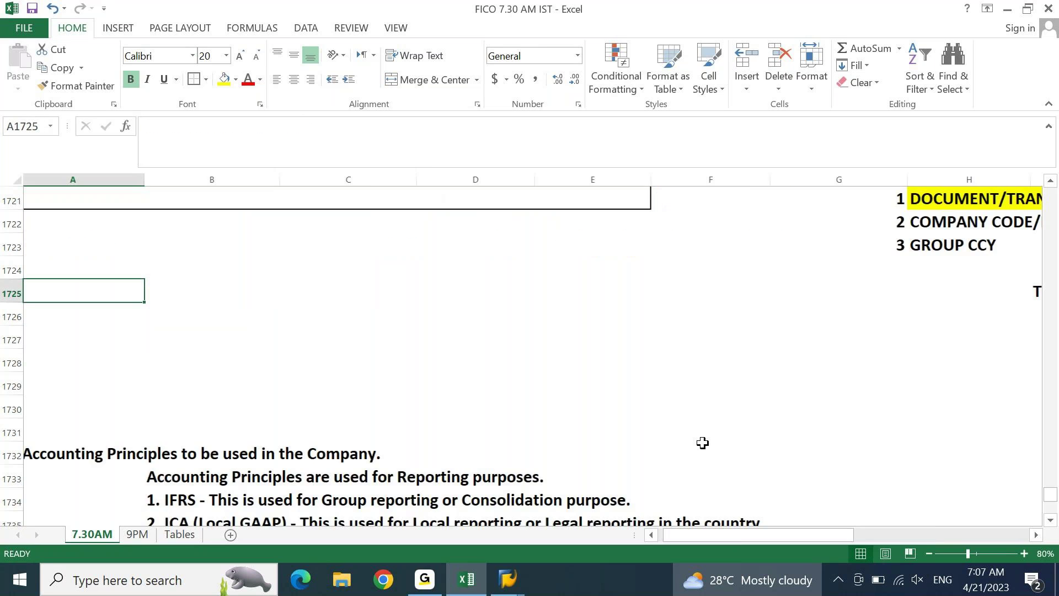
key(Right)
key(Right)
key(Right)
key(Right)
key(Right)
key(Right)
key(Right)
key(Right)
key(Right)
key(Right)
key(Right)
key(Right)
key(Right)
key(Right)
key(Right)
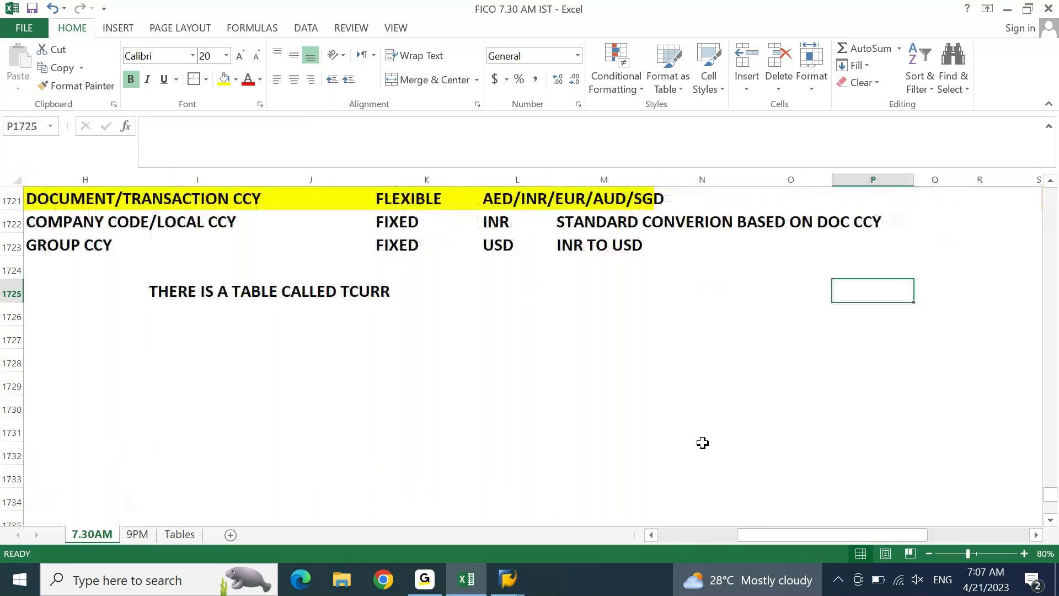
key(ctrl+Left)
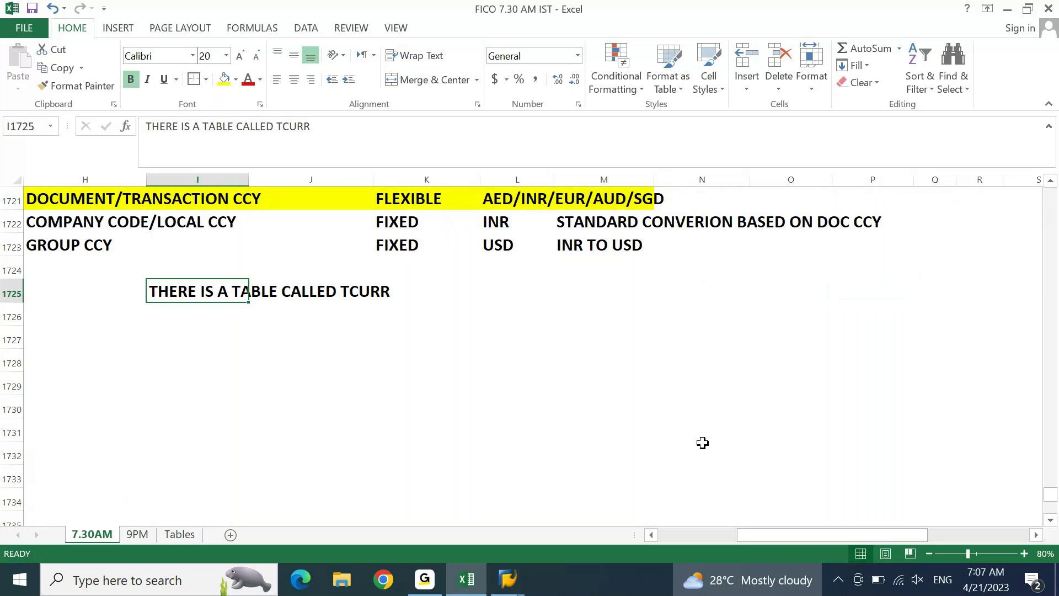
Enter the note "TCURR table is updated in OB08 T.Code" in cell I1726
key(Down)
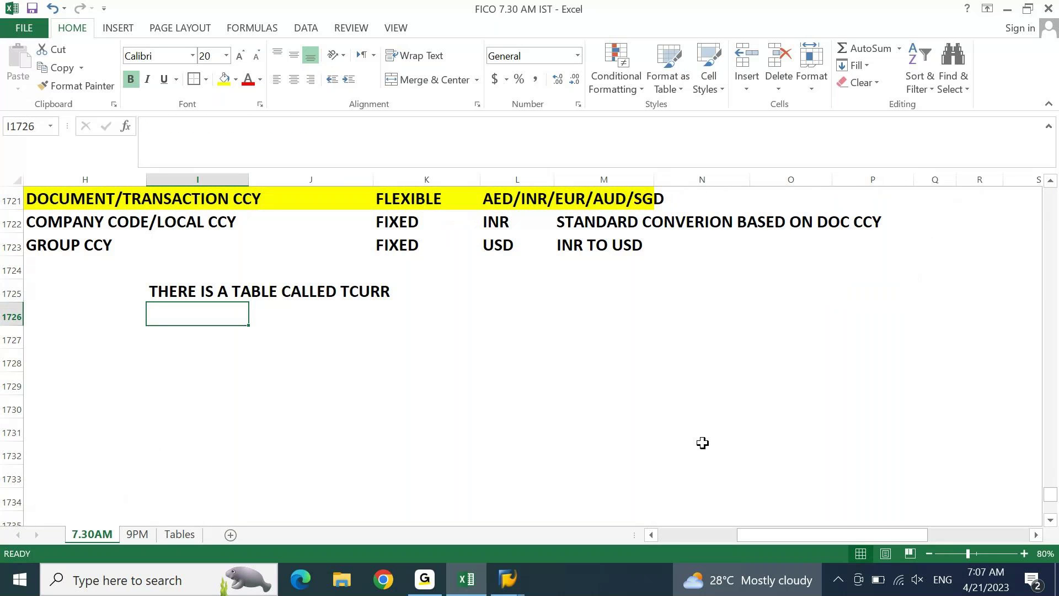
text(t)
key(BackSpace)
key(BackSpace)
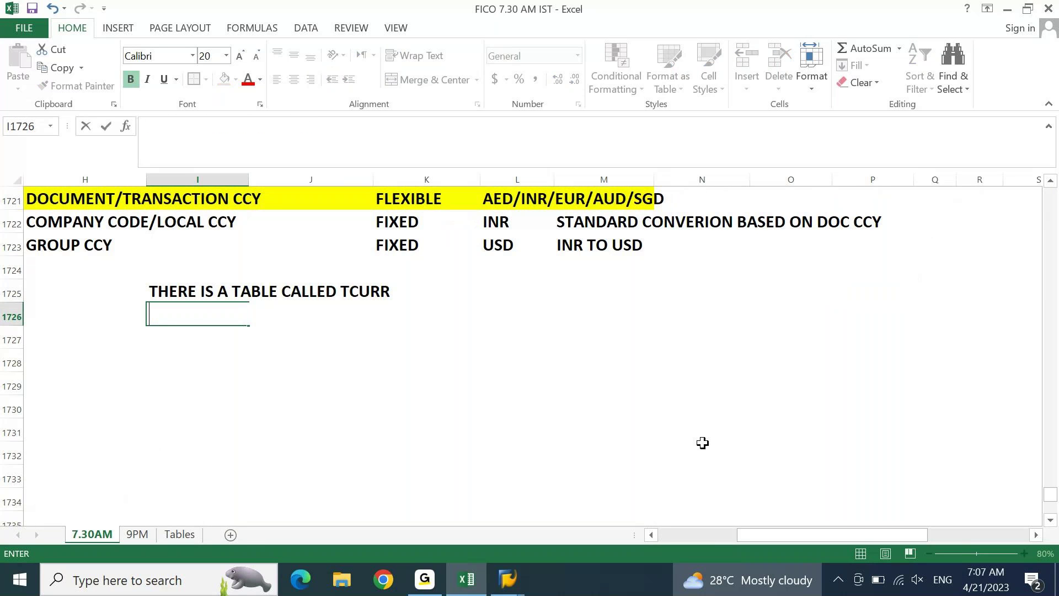
text(TCUEE)
key(BackSpace)
key(BackSpace)
text(RR tak)
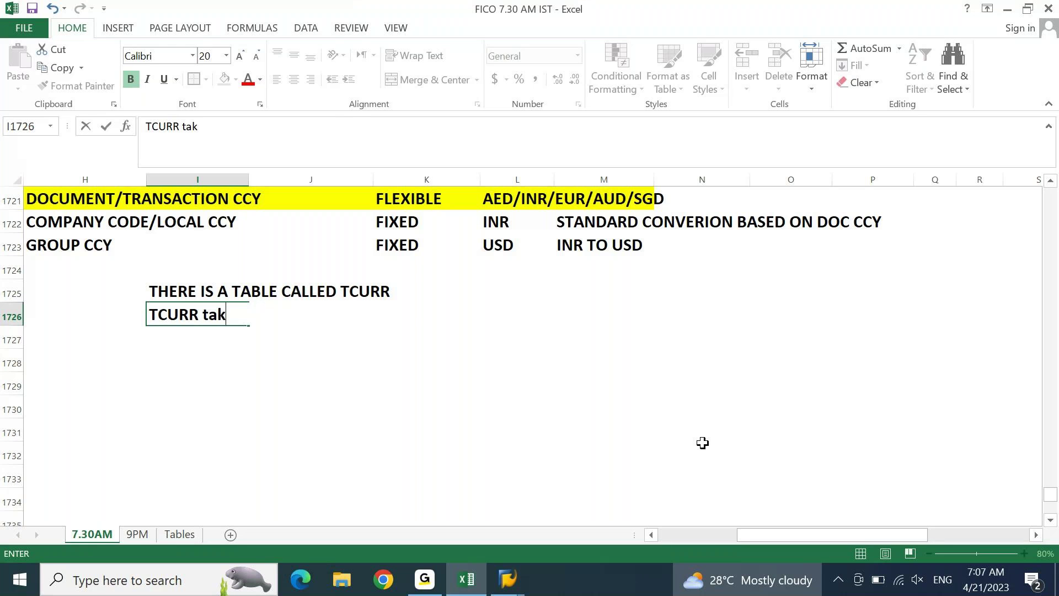
key(BackSpace)
text(ble is updated )
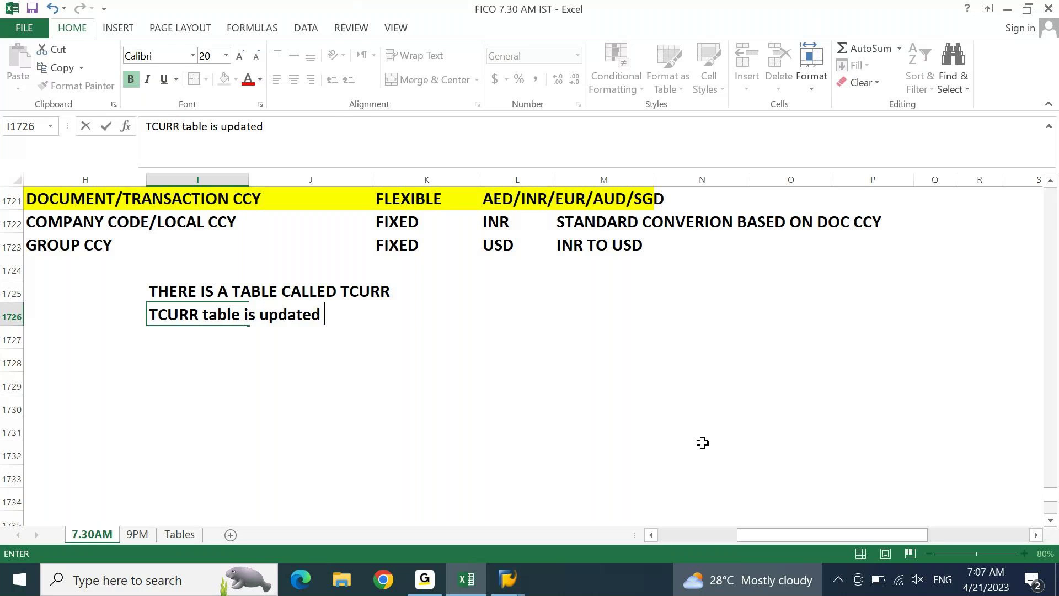
text(in OB08 T)
text(.Cod)
text(e)
key(Return)
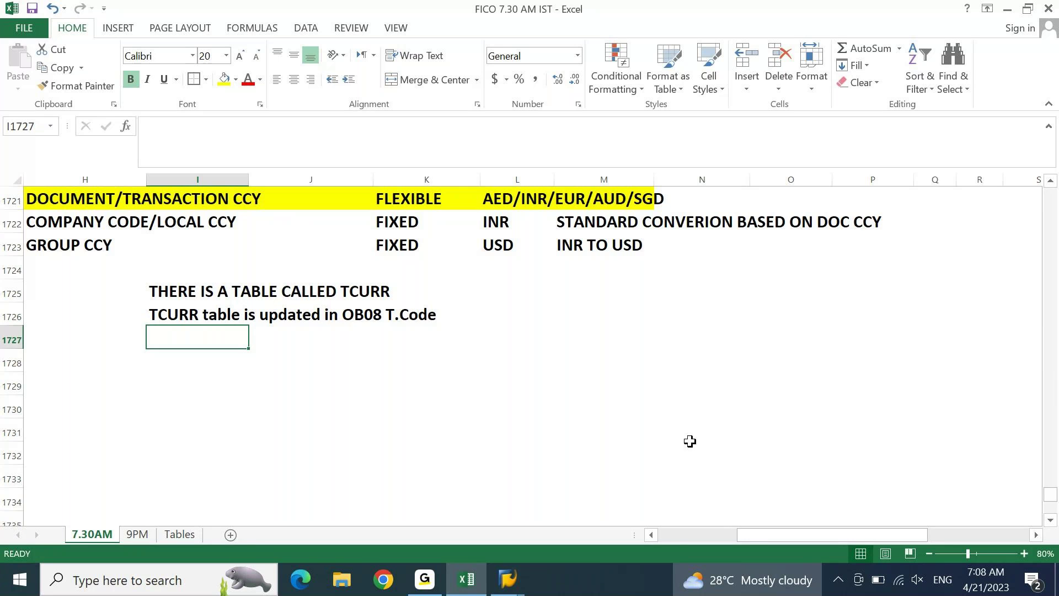
Switch to SAP and open the currency exchange rates overview with transaction OB08 in a new session
mouse_move(507, 579)
click(624, 527)
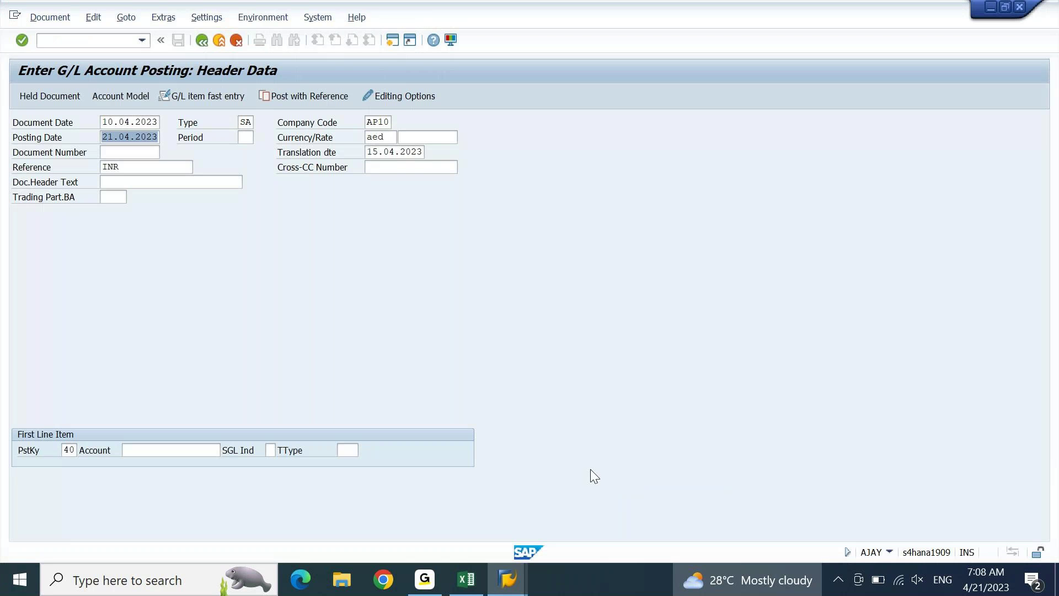
click(392, 40)
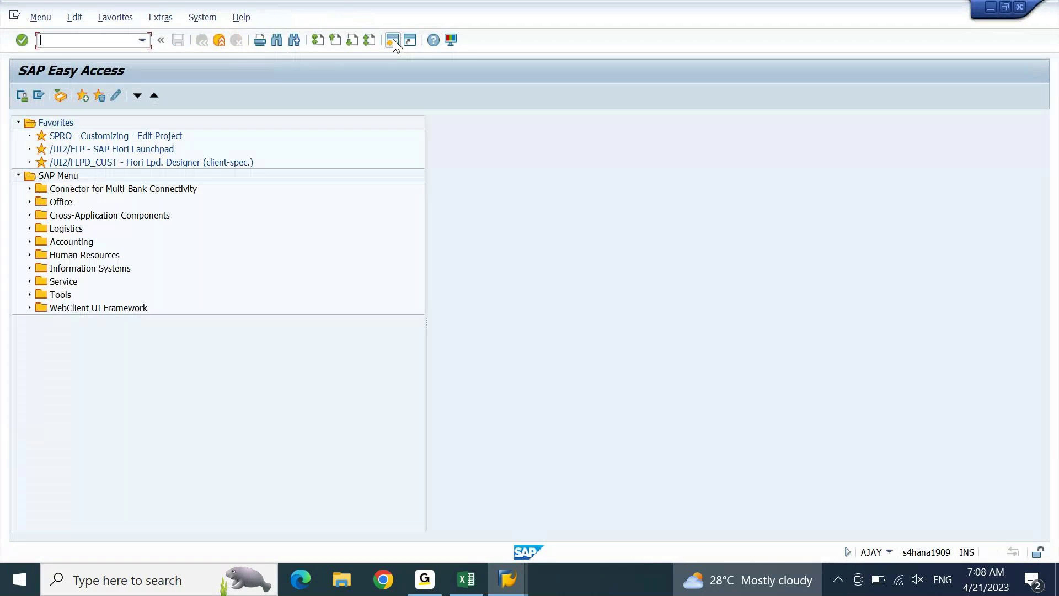
text(ob08)
key(Return)
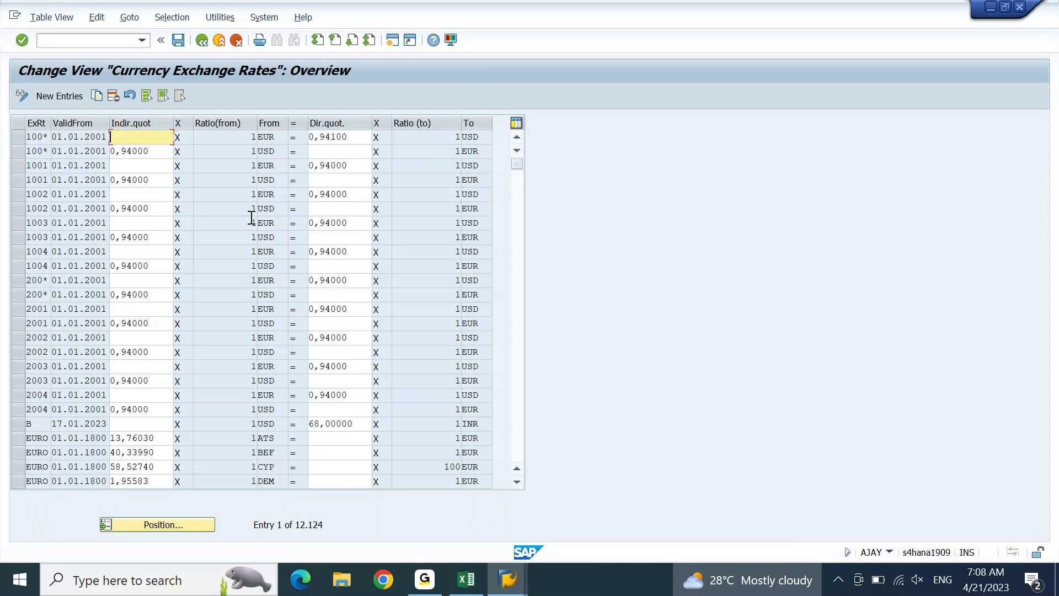
Open the general table display with transaction SE16N in another new session
click(395, 40)
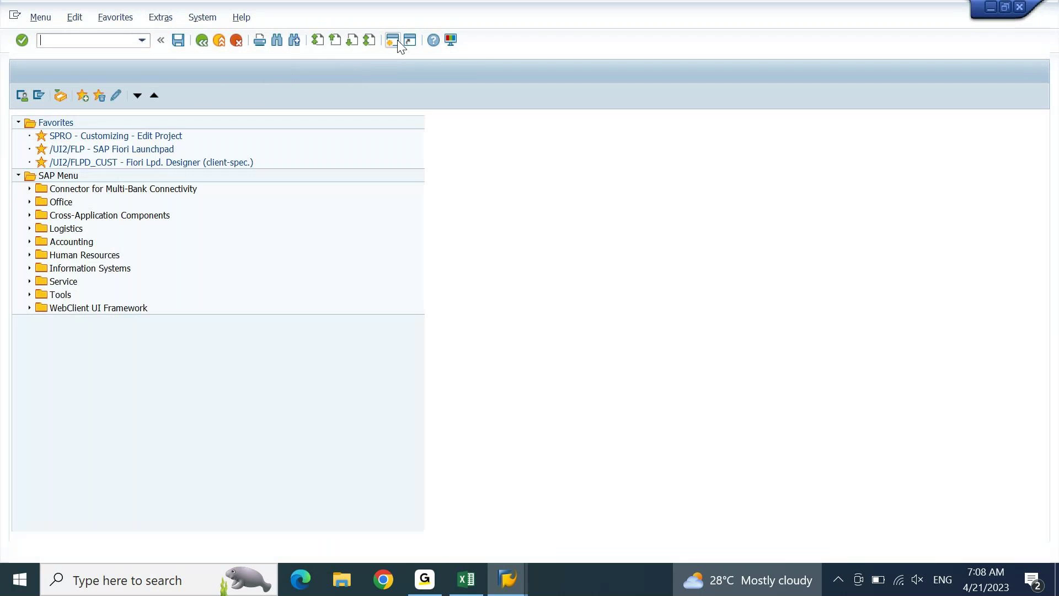
text(se16)
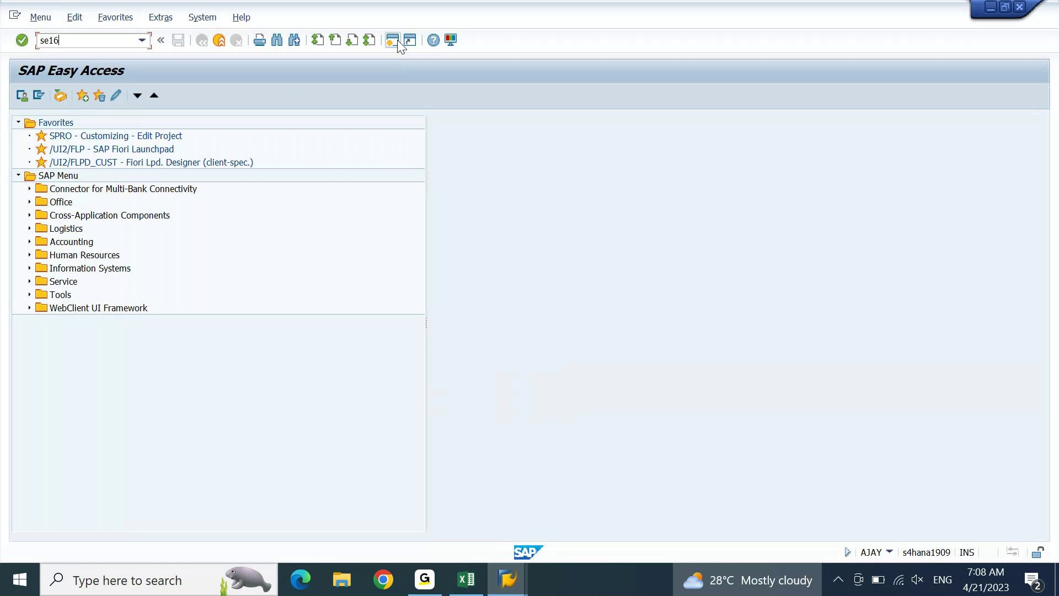
text(n)
key(Return)
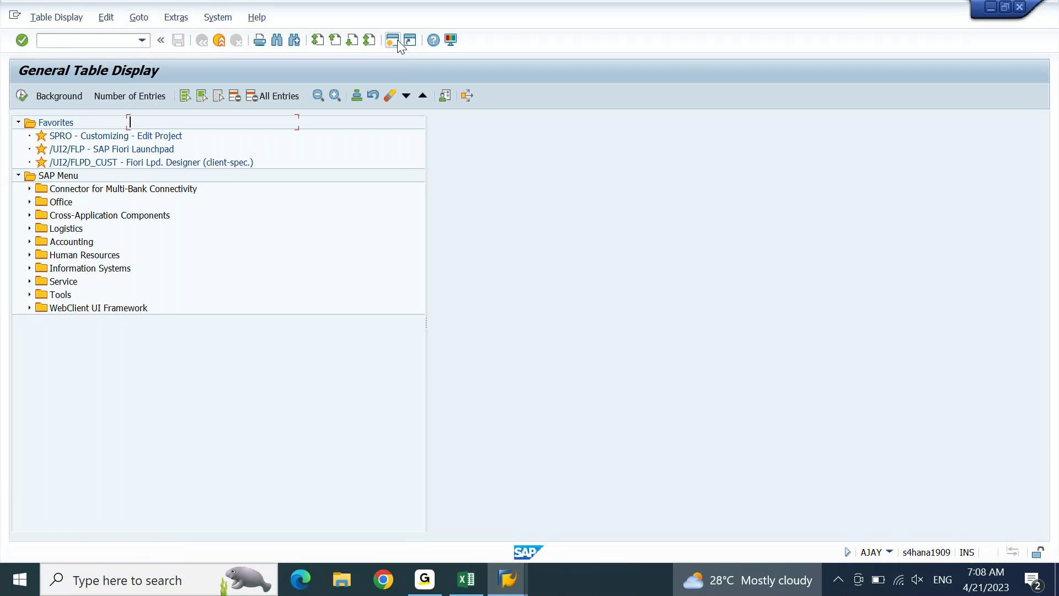
Load the selection criteria for table TCURR in the general table display
text(TU)
key(BackSpace)
text(D)
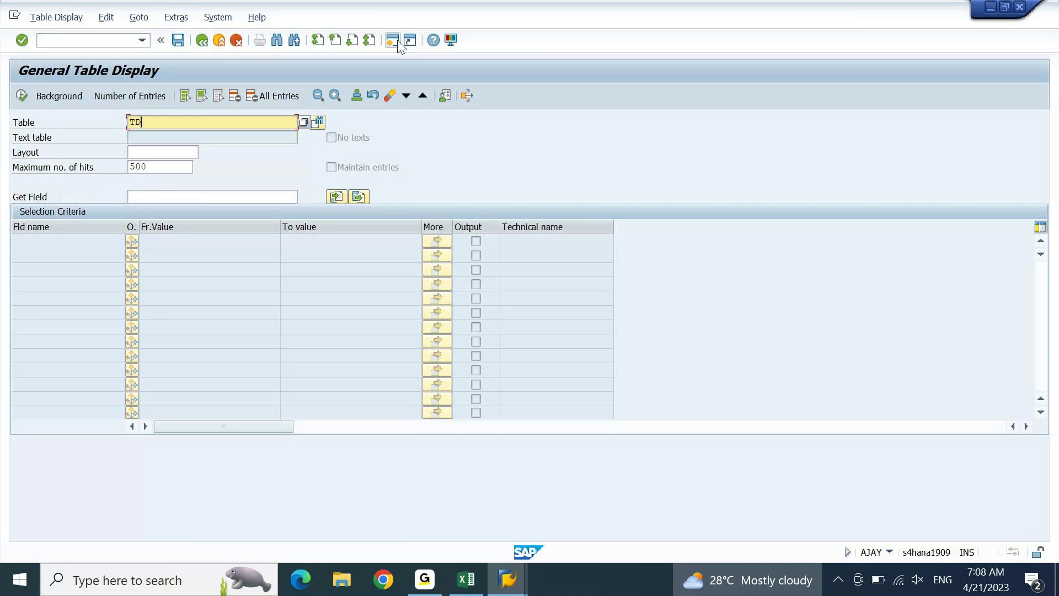
key(BackSpace)
text(CU)
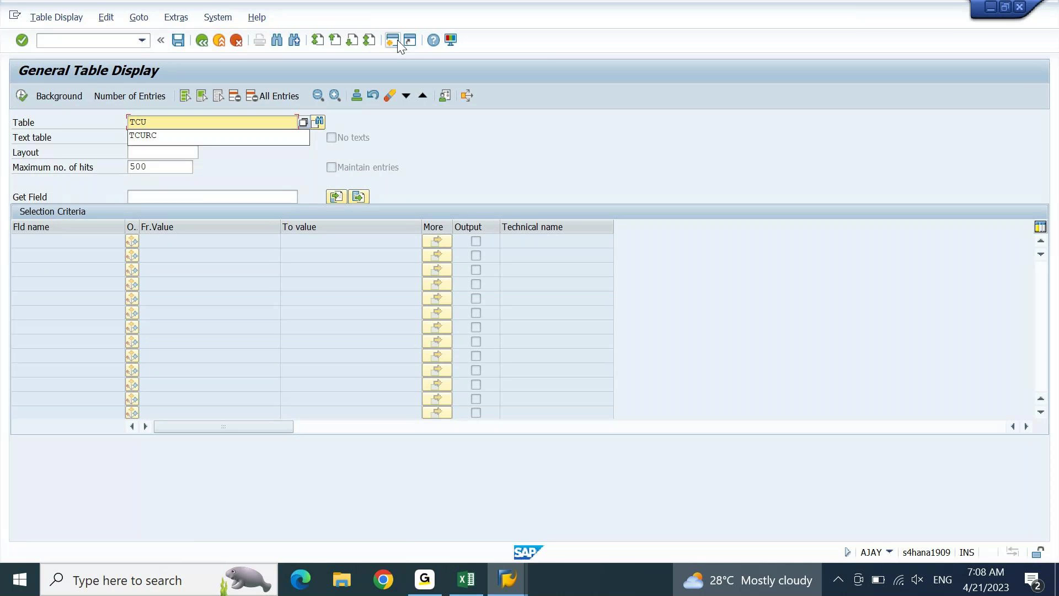
text(RR)
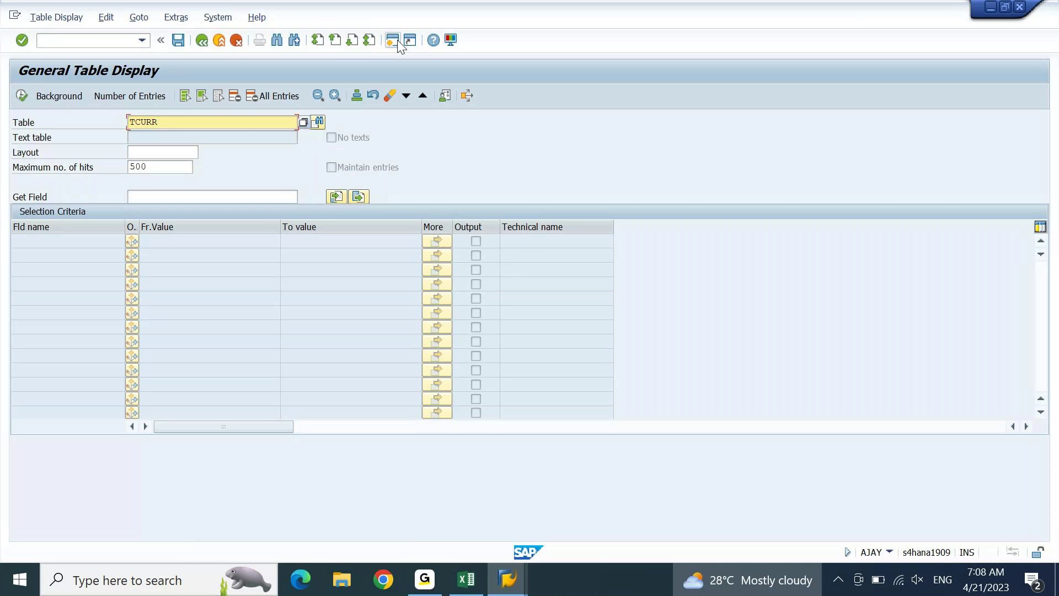
key(Return)
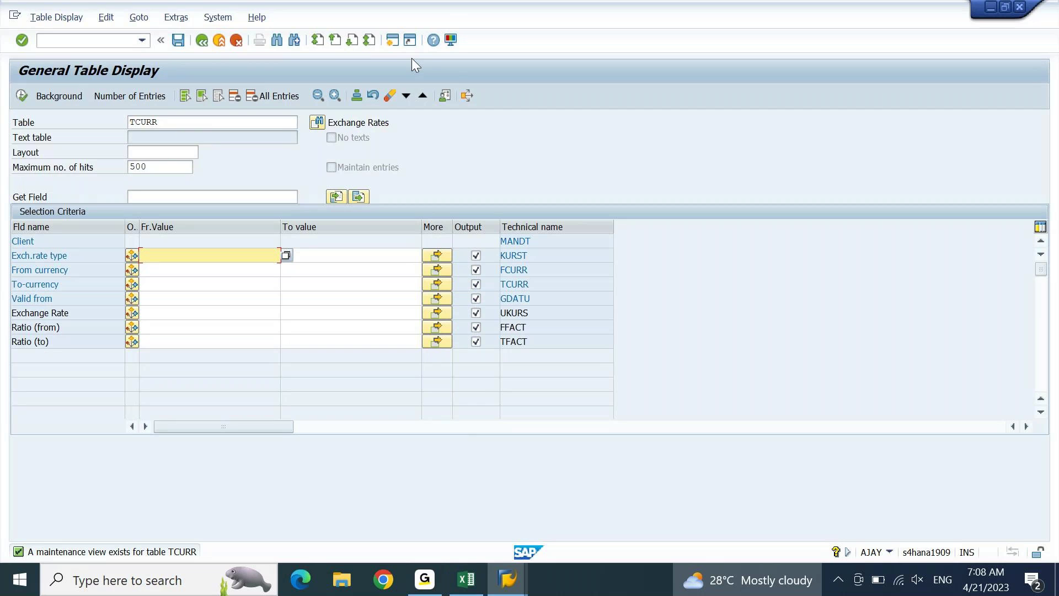
Search table TCURR for exchange rate type M entries from currency AED to currency INR
text(M)
key(Down)
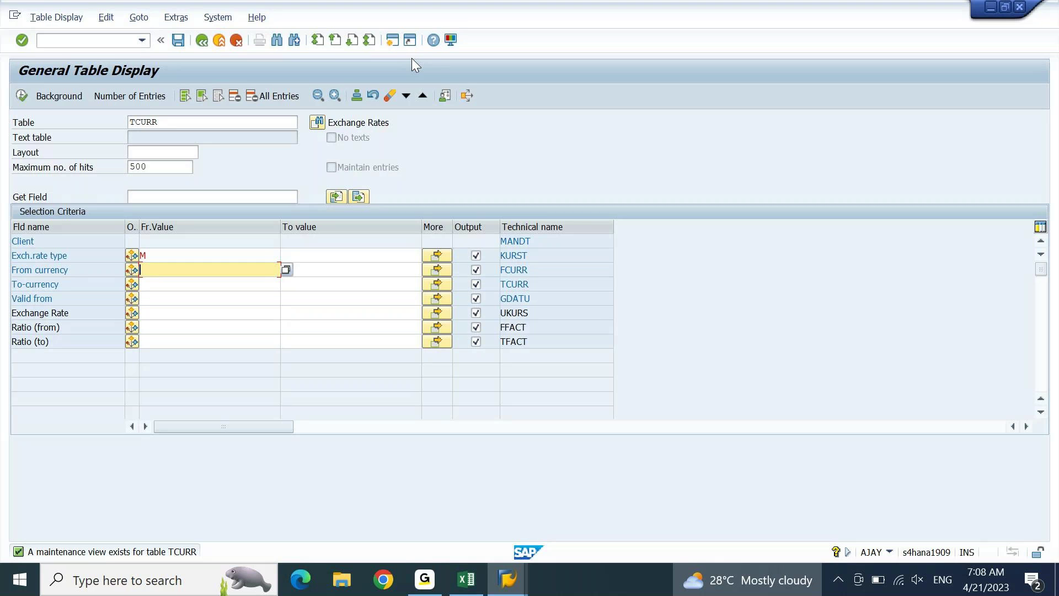
text(AED)
key(Down)
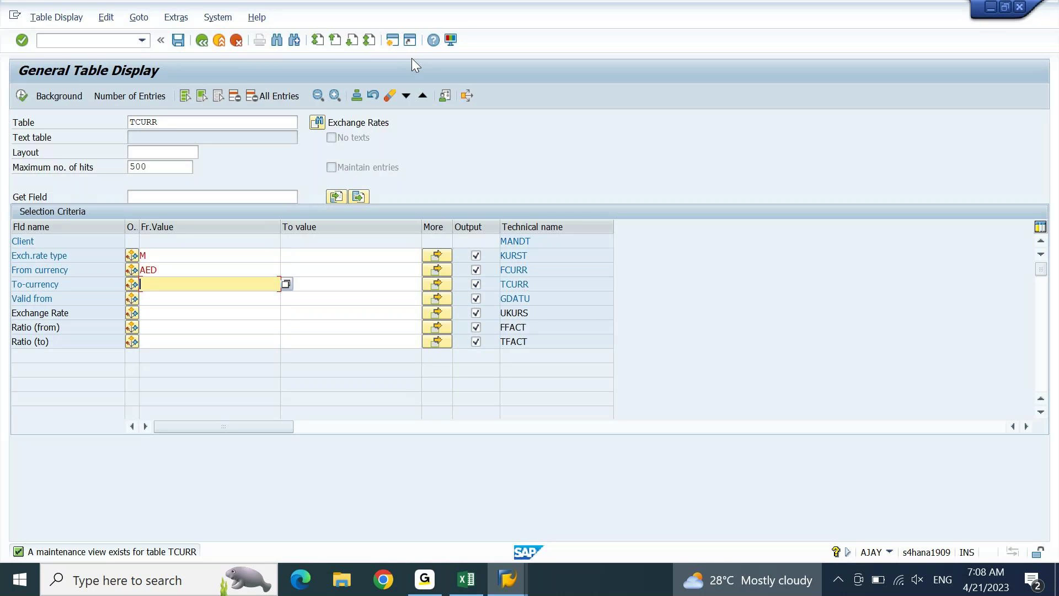
text(INR)
key(Return)
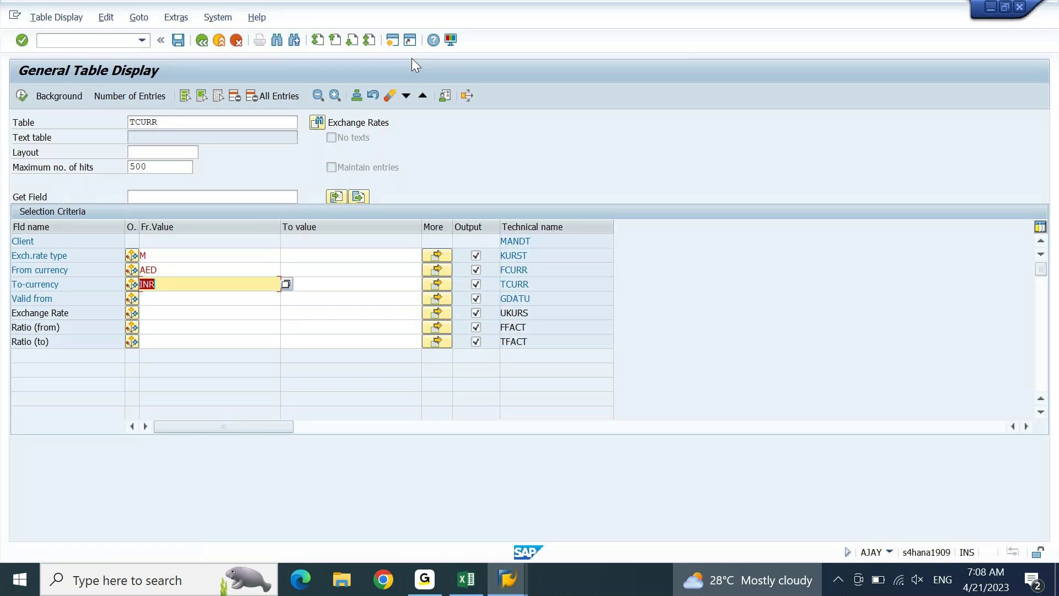
click(24, 95)
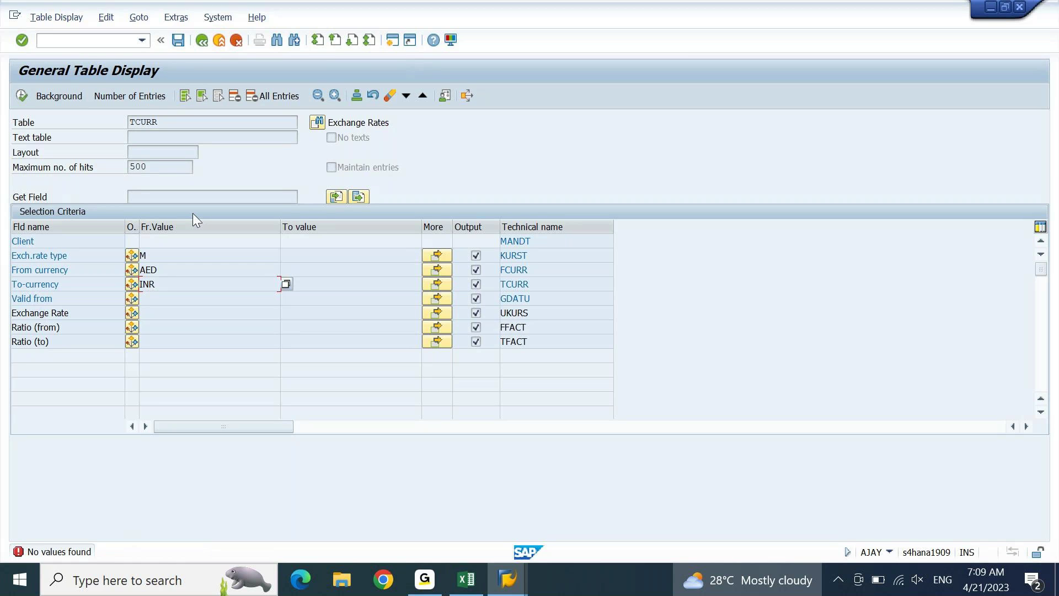
Change the from currency to USD and display the matching TCURR entries
key(Return)
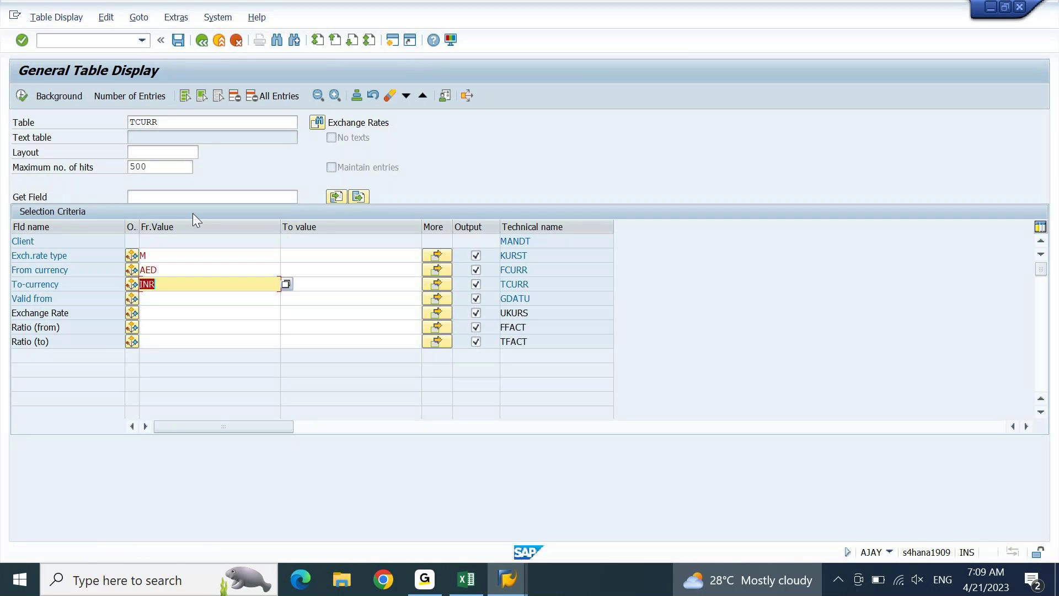
key(Up)
key(shift+Home)
text(USD)
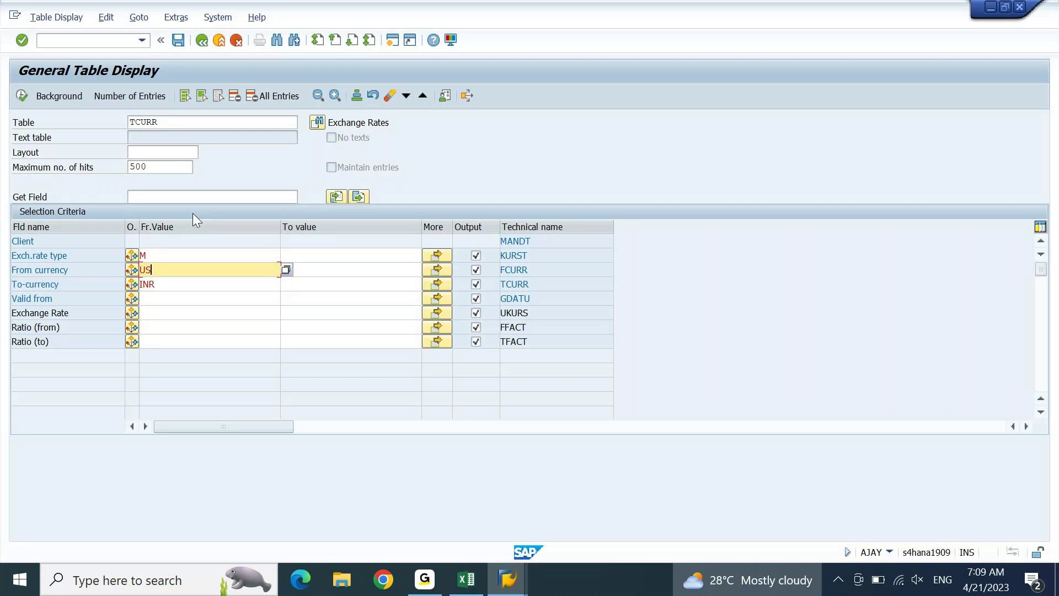
key(Return)
key(shift+Home)
click(23, 96)
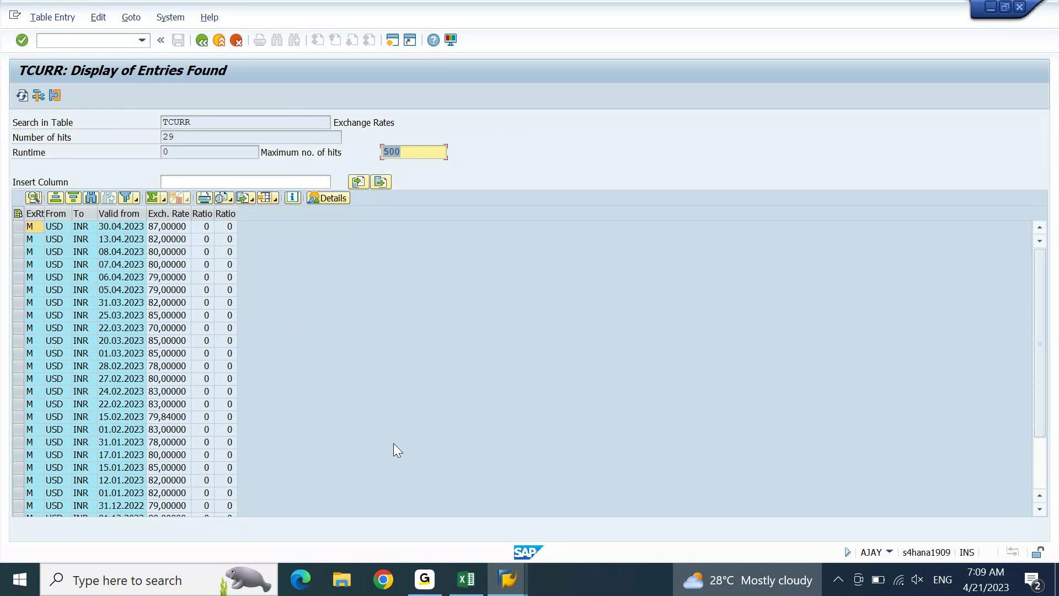
Switch to the company code currency conversion settings and examine the exchange rate type, translation date type and real-time conversion settings
mouse_move(513, 584)
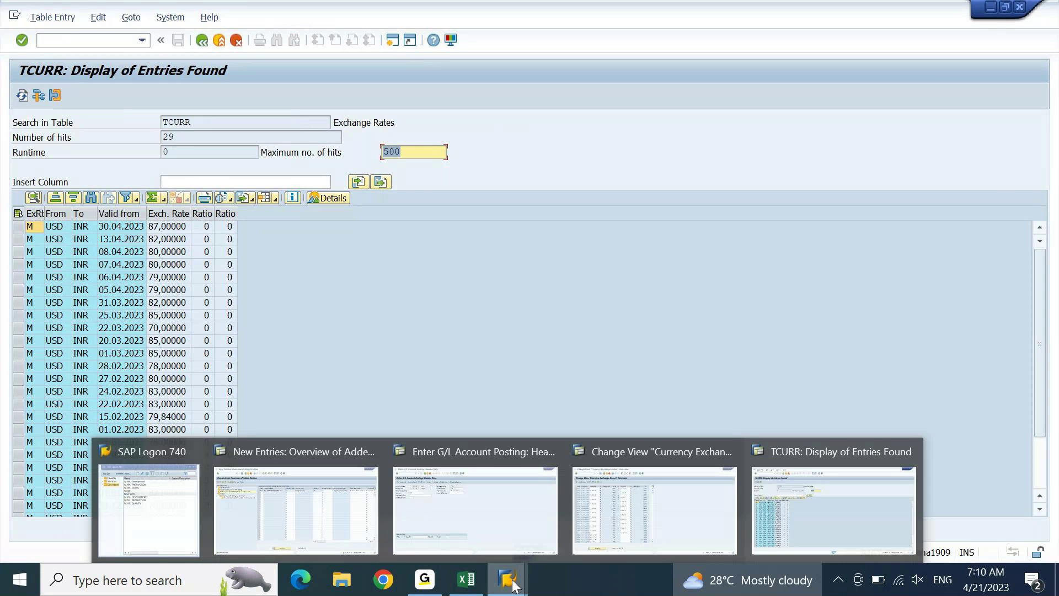
mouse_move(400, 543)
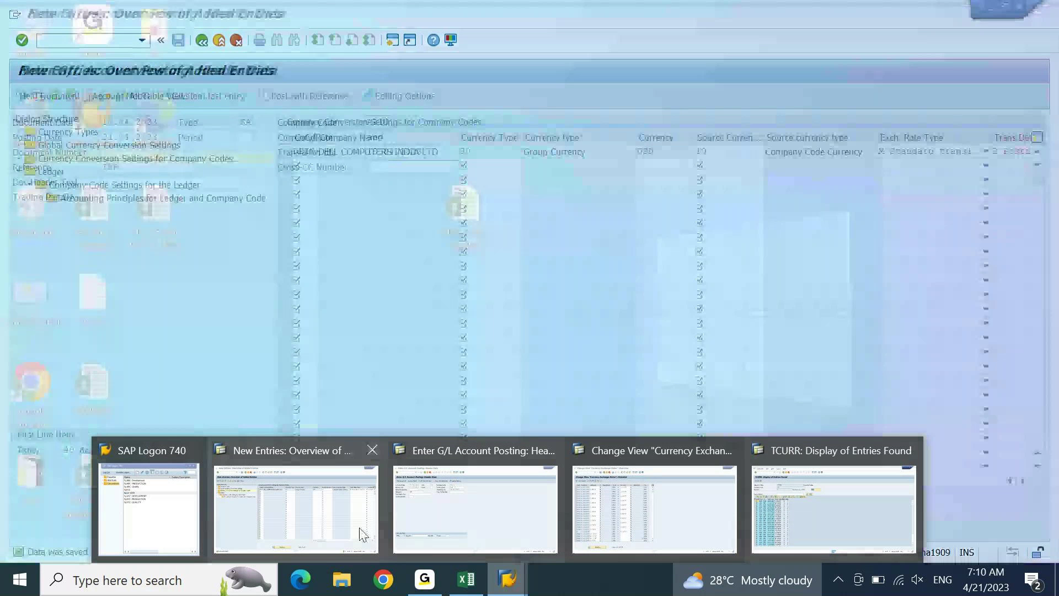
click(361, 536)
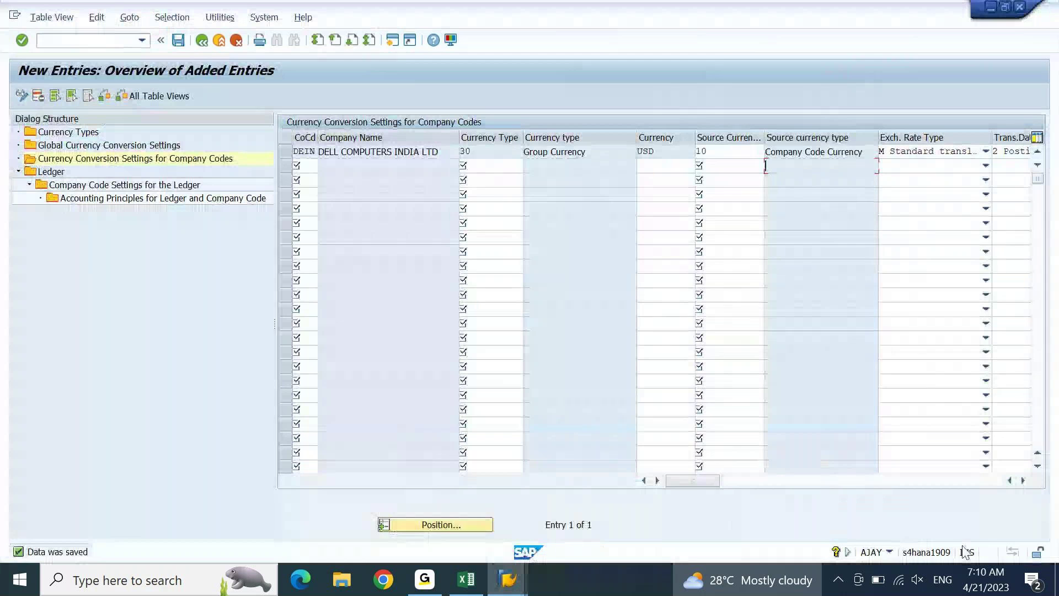
click(1023, 481)
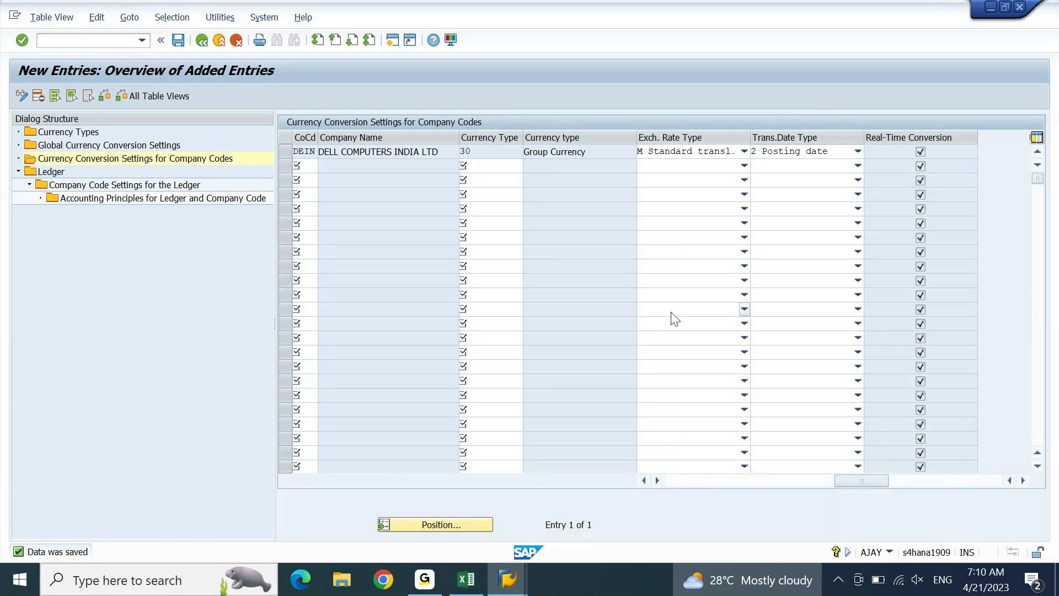
Examine the document date, posting date and translation date in the G/L account posting header, and compare them with the TCURR entries
click(513, 565)
click(481, 505)
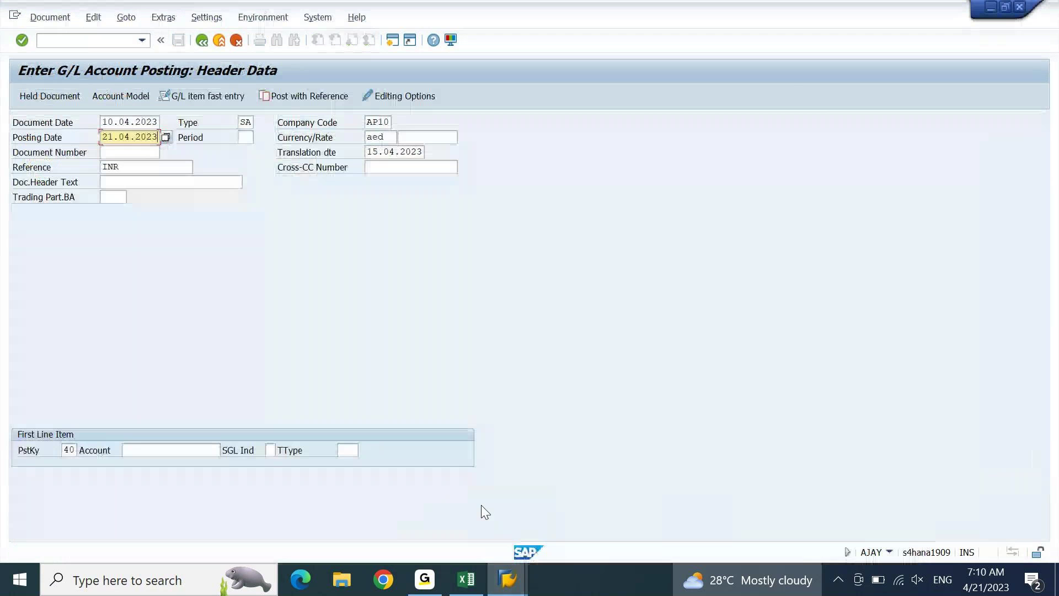
click(66, 125)
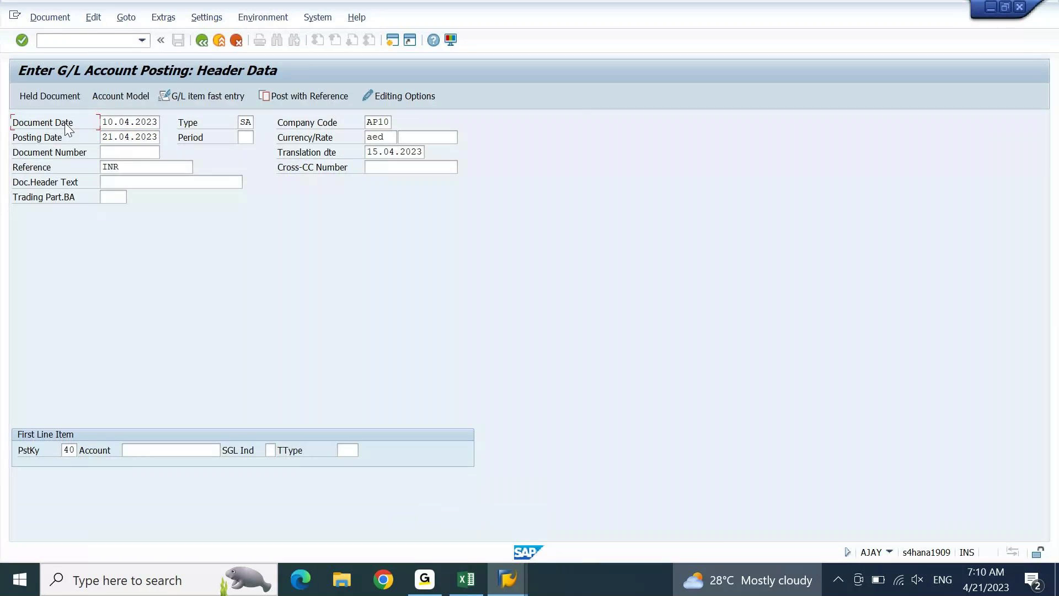
click(50, 140)
mouse_move(510, 568)
click(806, 492)
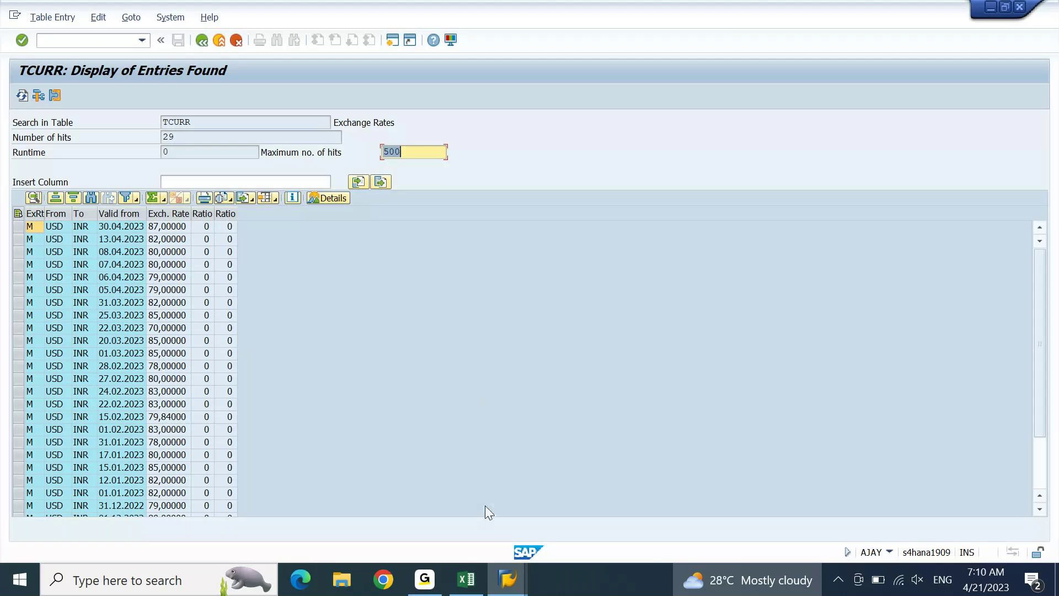
click(466, 580)
click(508, 580)
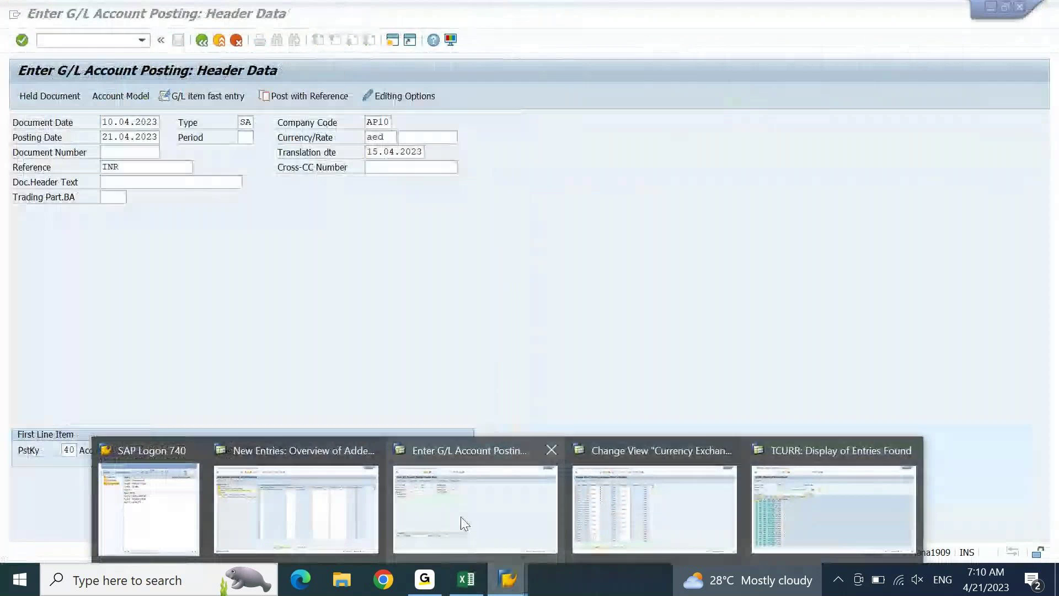
click(461, 518)
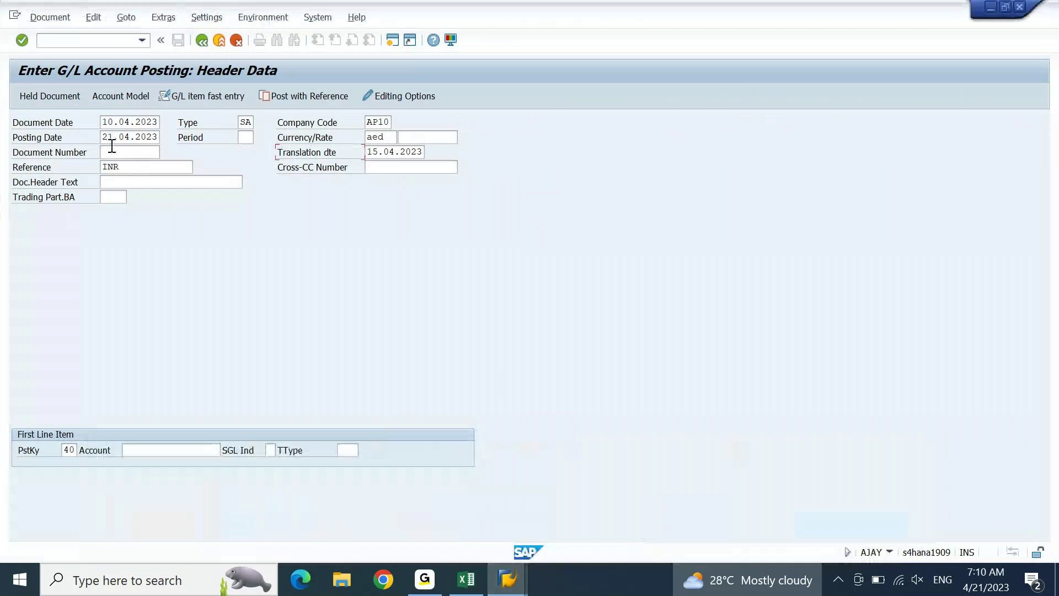
Return to the TCURR entries and highlight in turn the USD to INR rates valid from 05.04.2023 through 13.04.2023
click(506, 580)
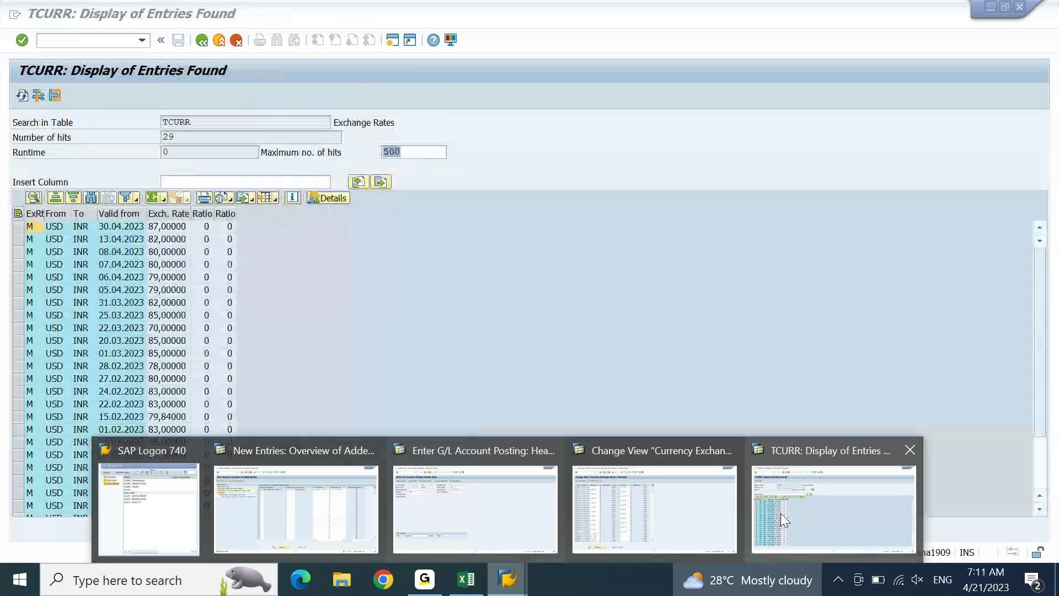
click(783, 518)
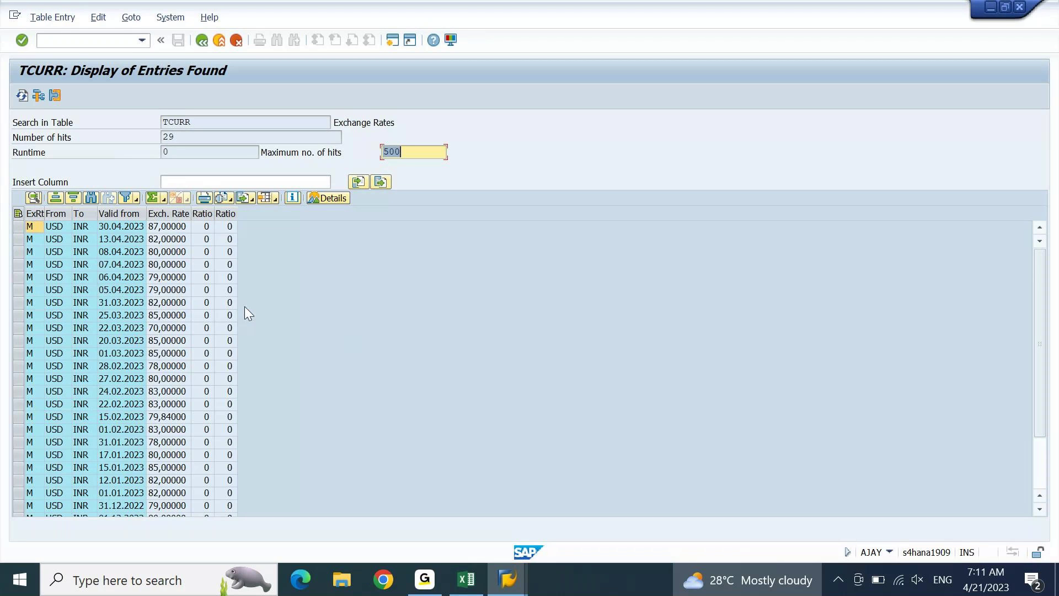
click(119, 214)
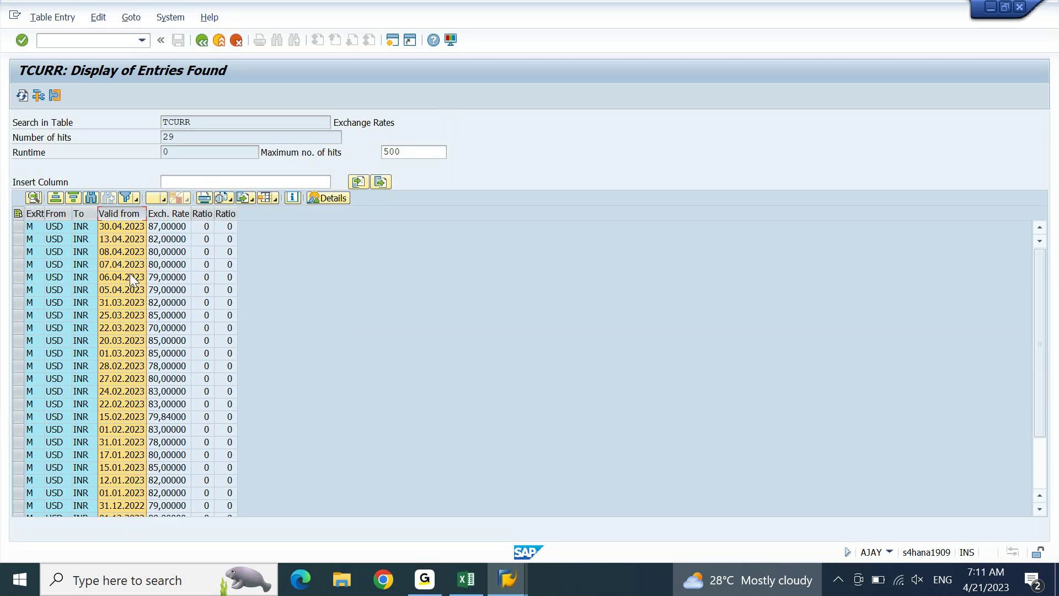
click(126, 287)
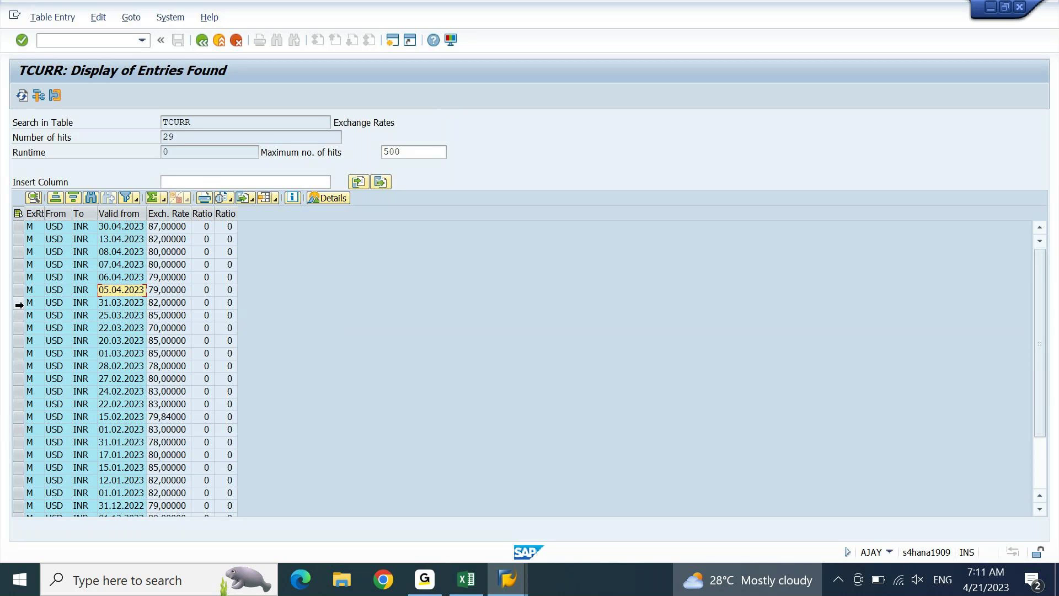
click(18, 290)
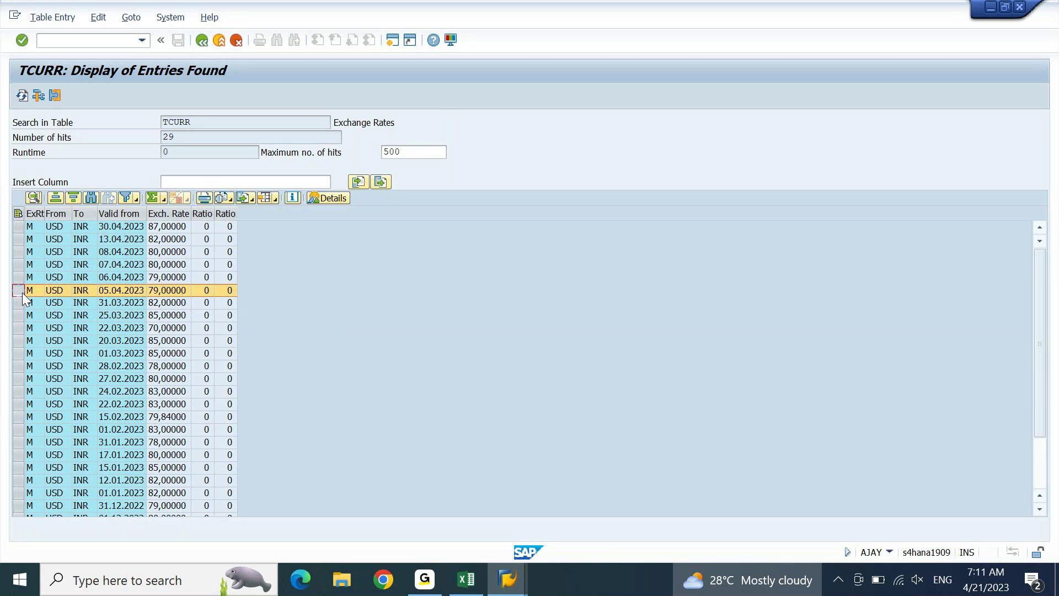
click(115, 278)
click(23, 280)
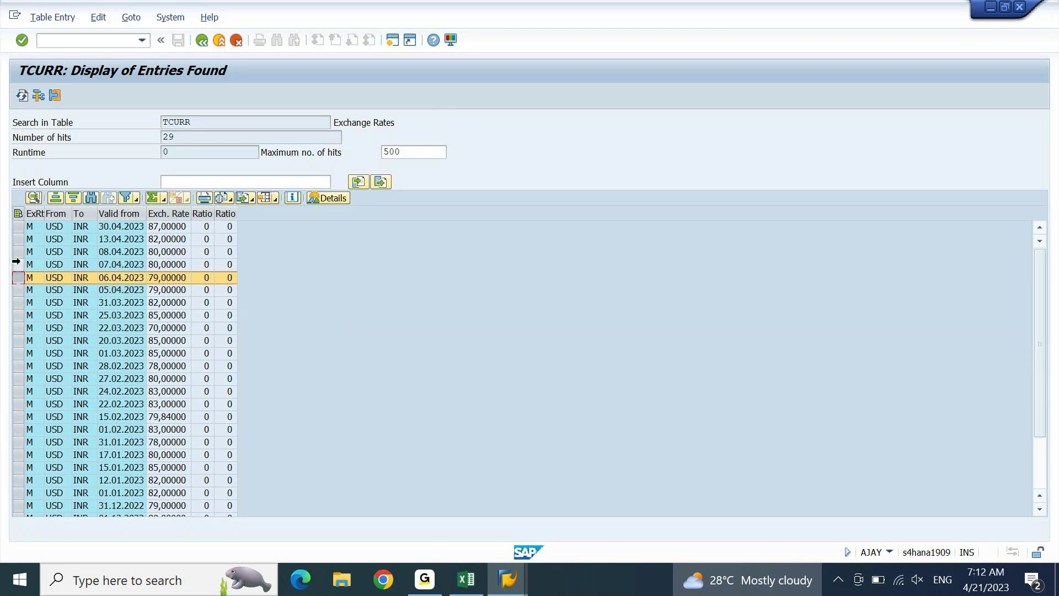
click(18, 265)
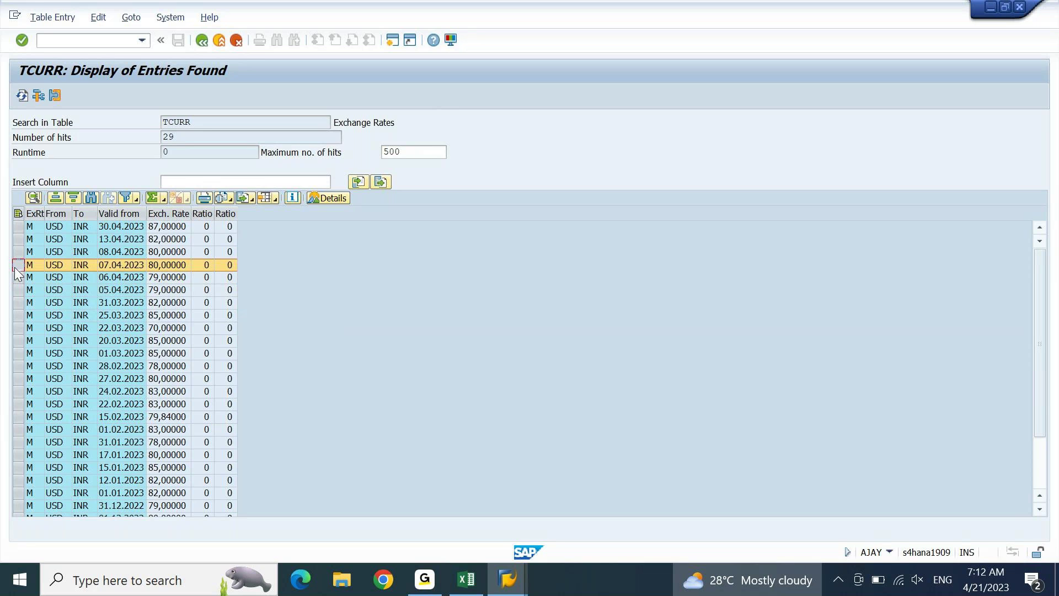
click(19, 252)
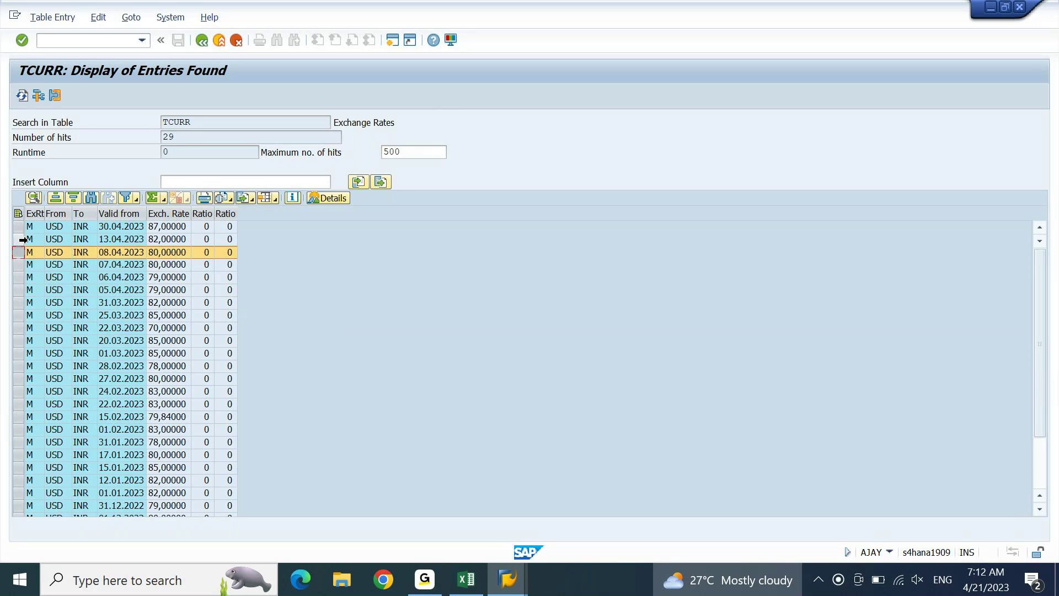
click(22, 240)
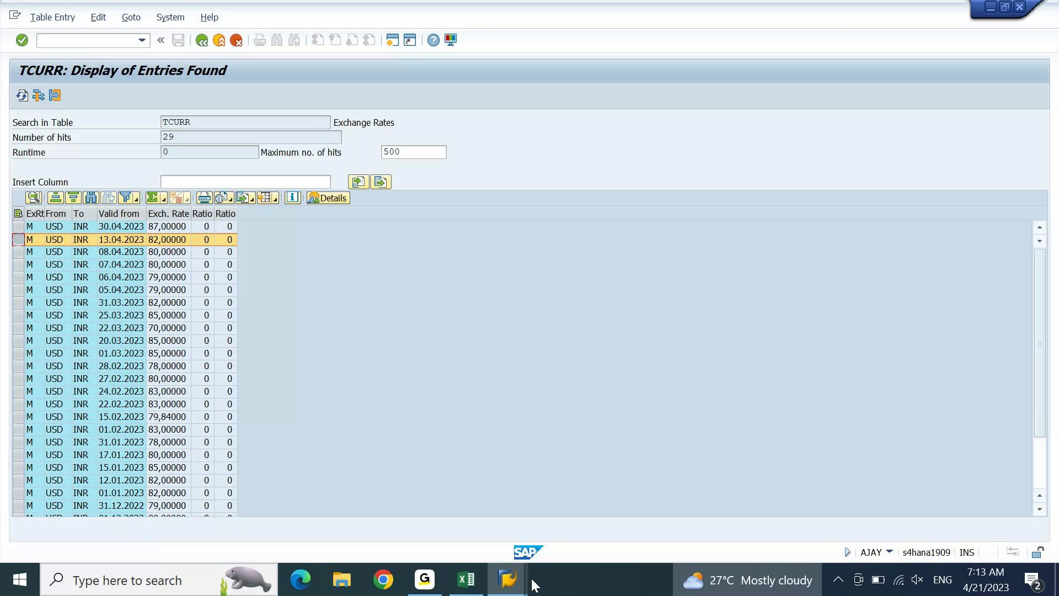
Leave the G/L account posting for the SAP Easy Access screen and restore its window to a smaller size
mouse_move(508, 580)
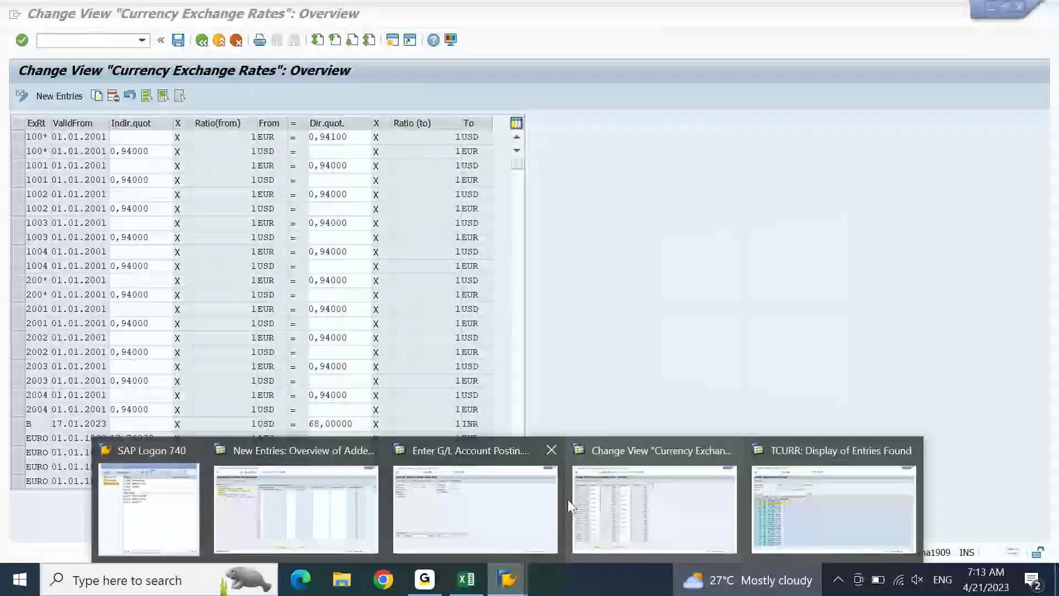
click(532, 511)
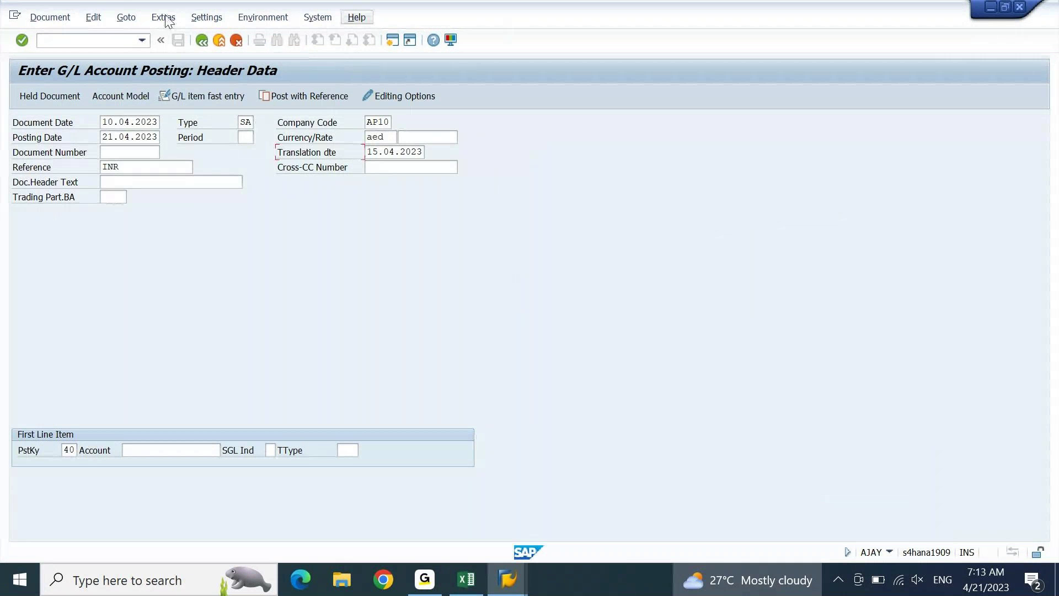
click(120, 39)
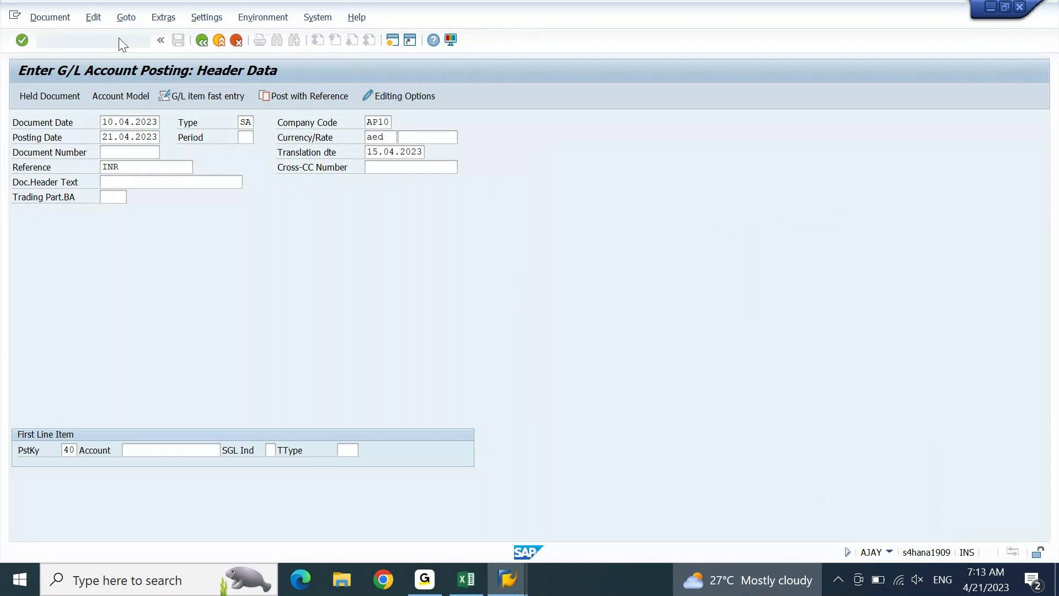
key(F3)
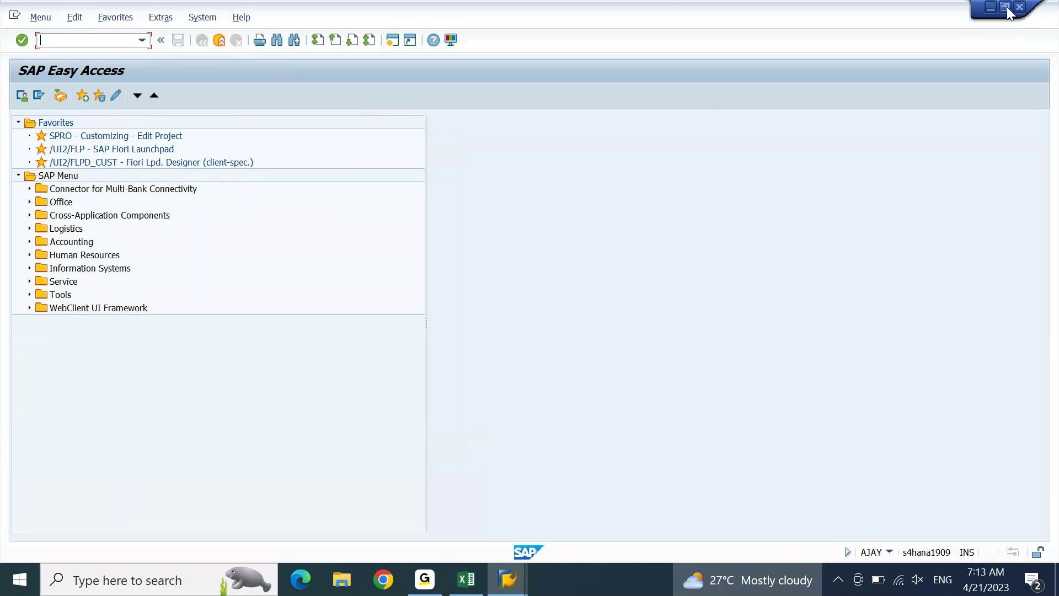
click(1006, 7)
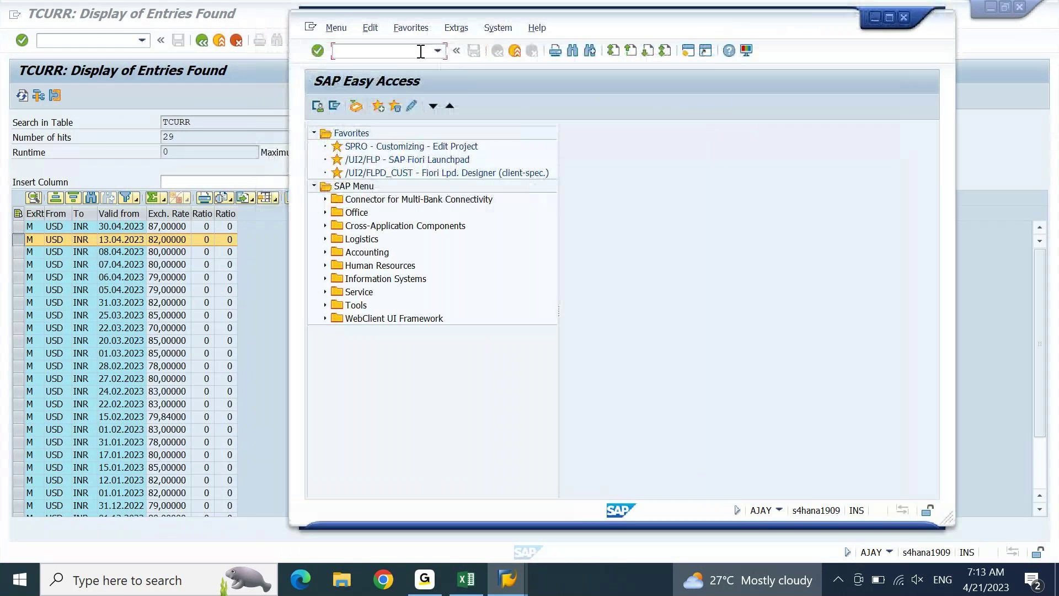
Try to start transaction ECT from the SAP Easy Access screen
text(E)
text(CT)
key(Return)
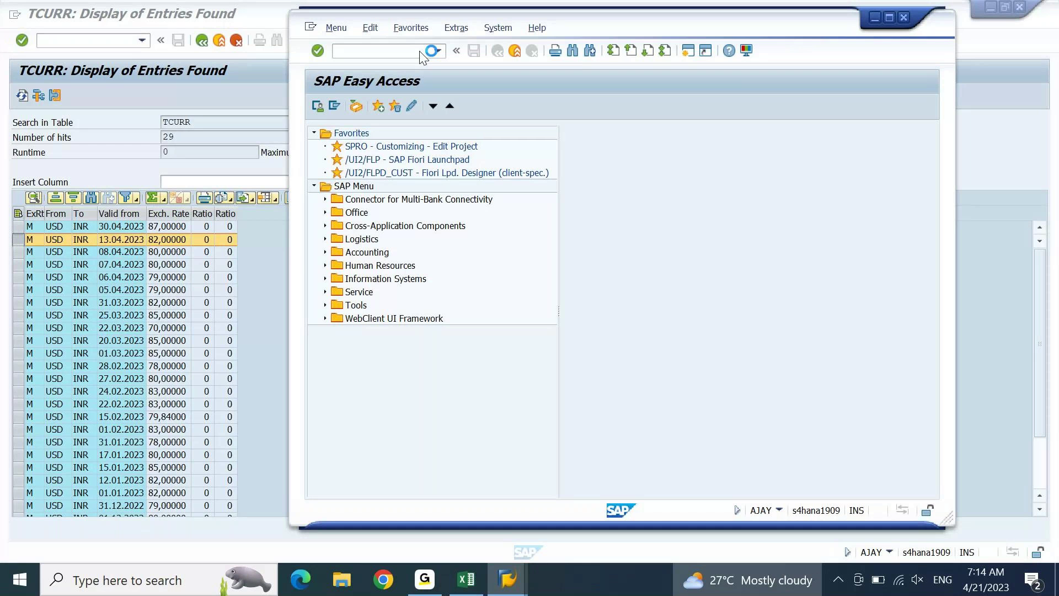
Return to the currency conversion settings for company codes and display the Currency Types overview
mouse_move(519, 591)
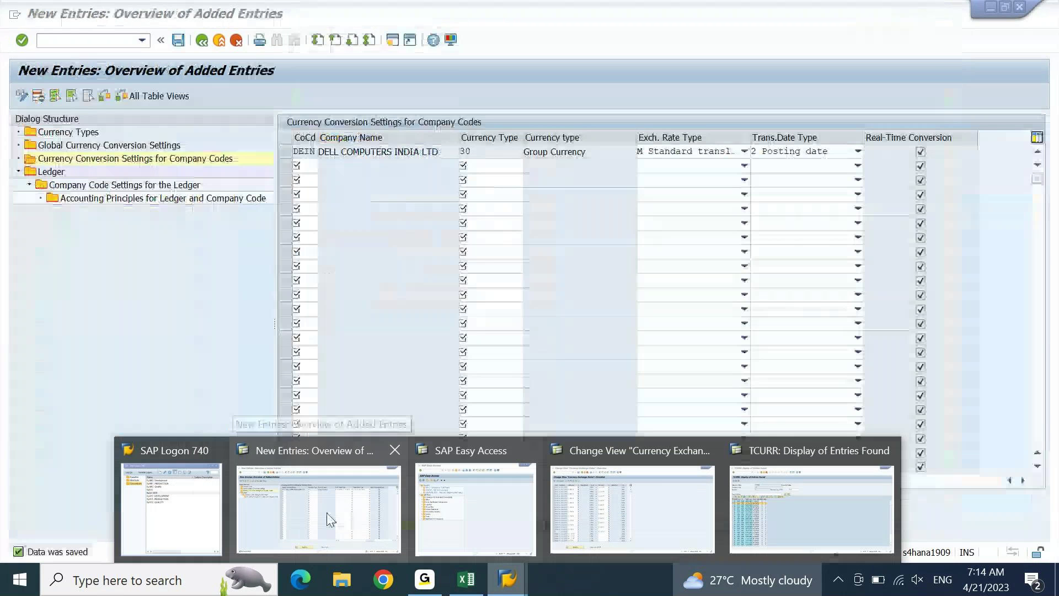
click(329, 519)
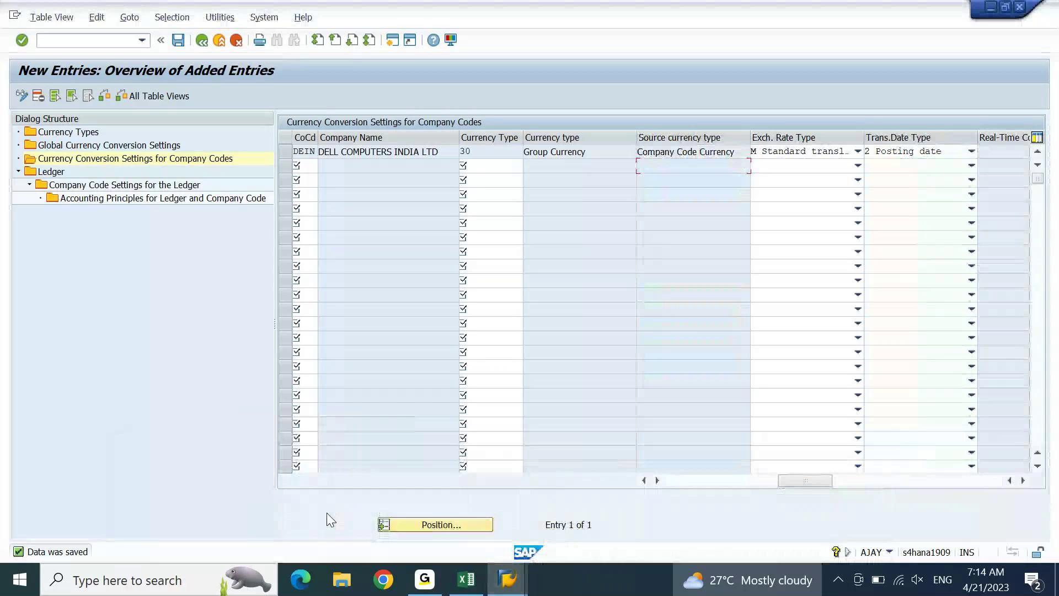
click(78, 133)
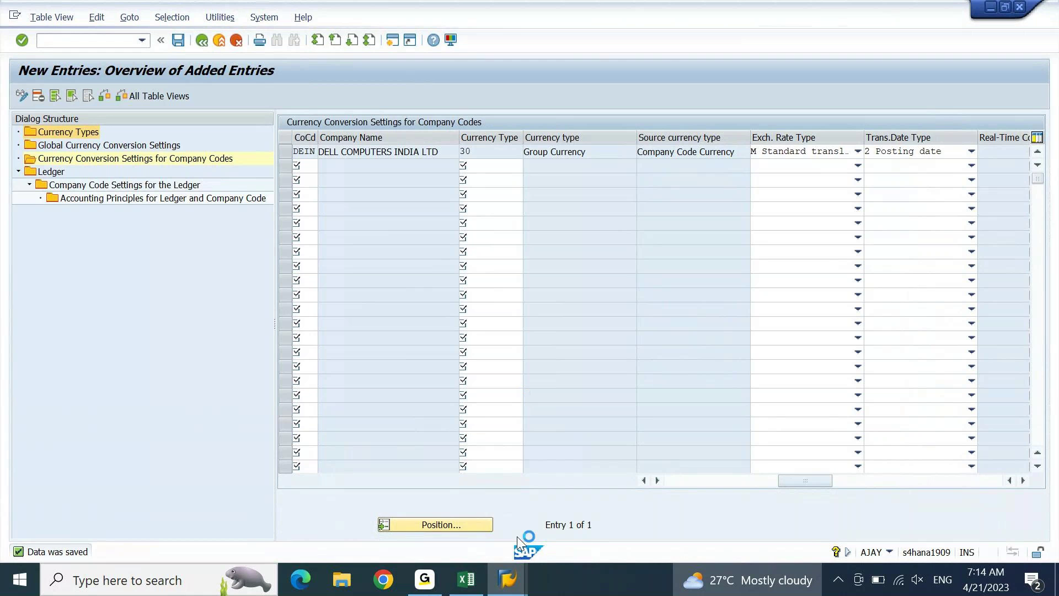
click(509, 582)
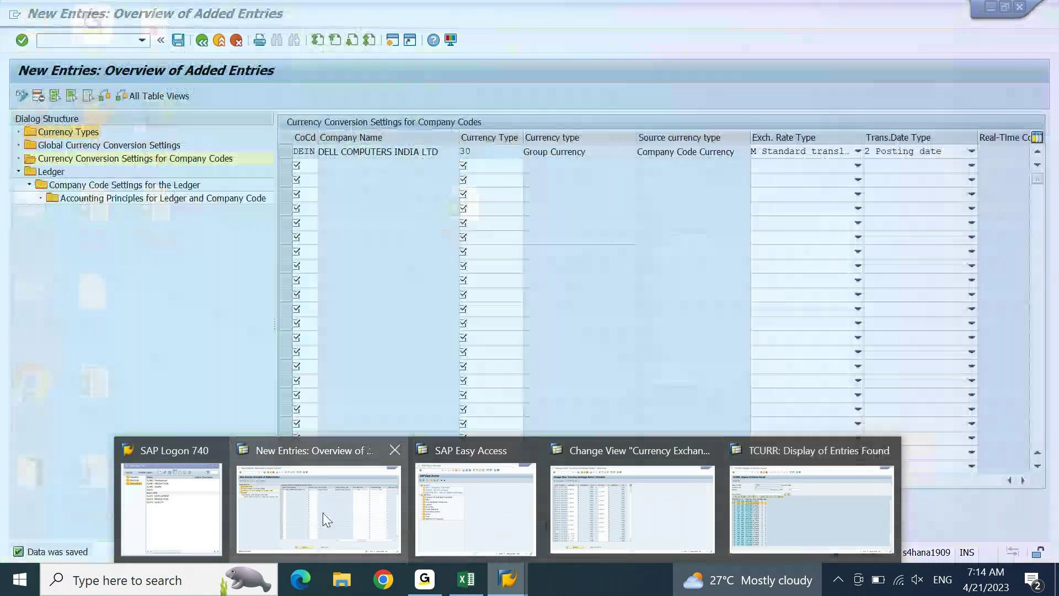
click(323, 512)
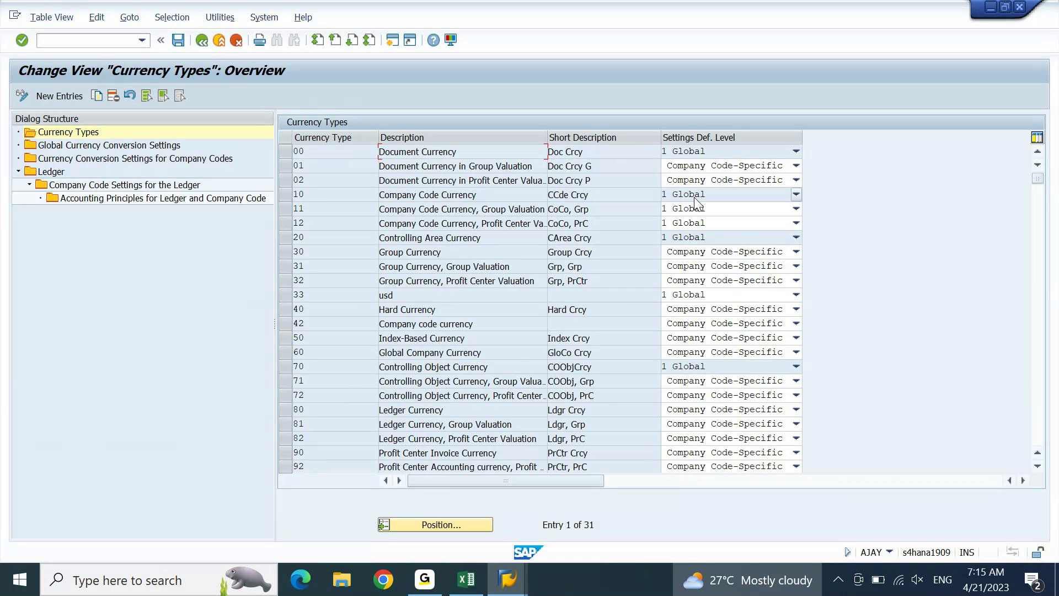
Display the Global Currency Conversion Settings and highlight the source currency type of the Company Code Currency entry
double_click(85, 147)
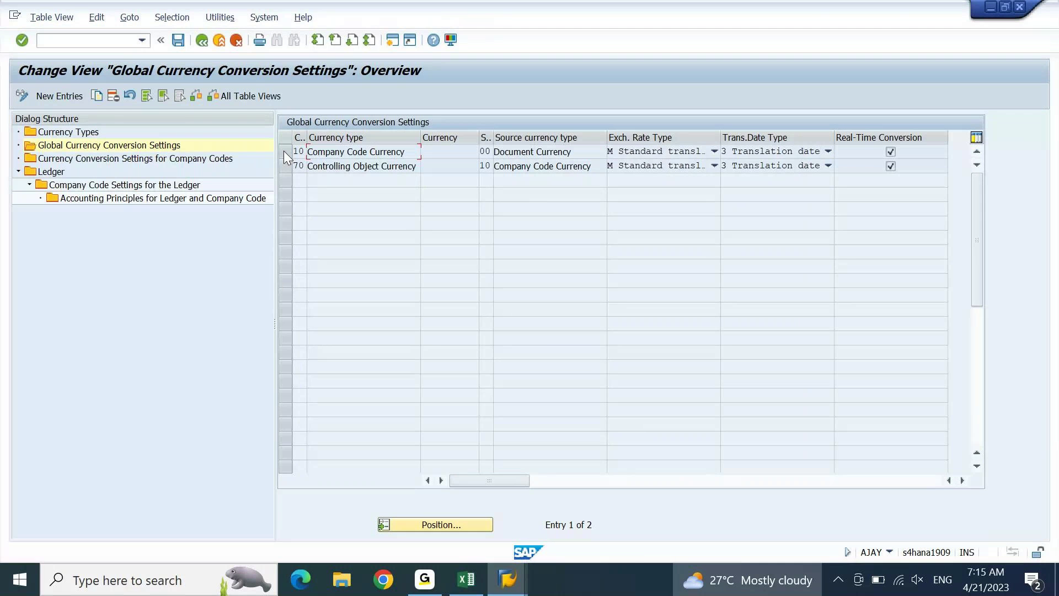
click(585, 151)
drag(585, 151, 481, 155)
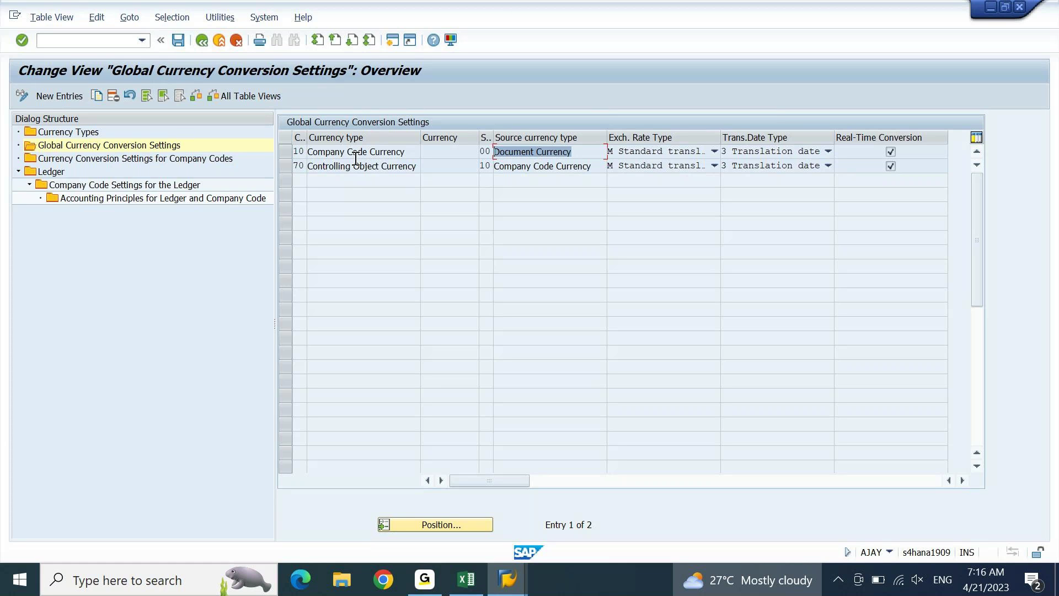
Open a new session from the TCURR entries window and start transaction F-02 in it
click(508, 575)
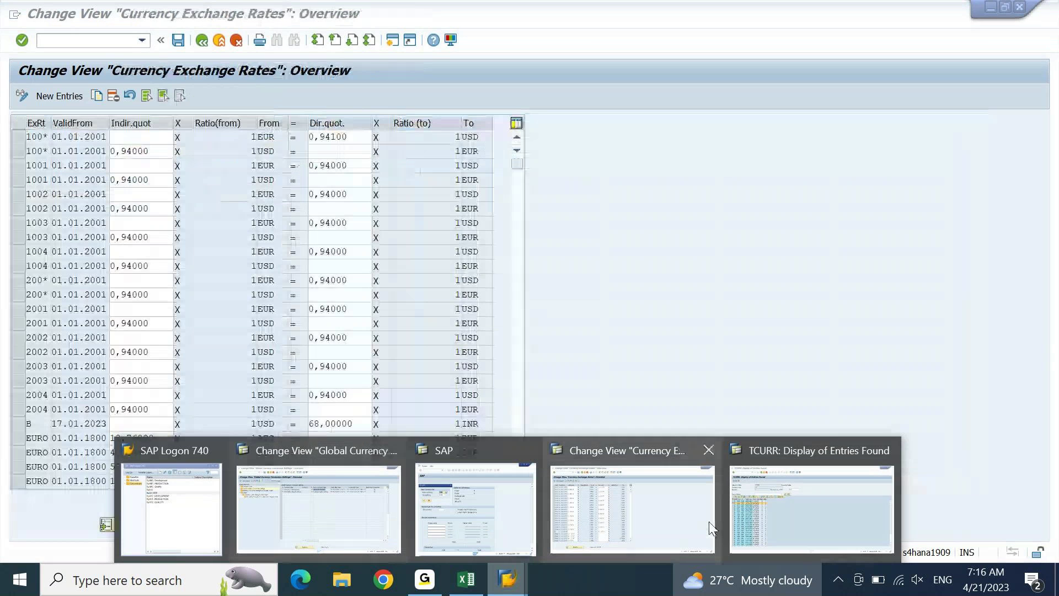
click(781, 524)
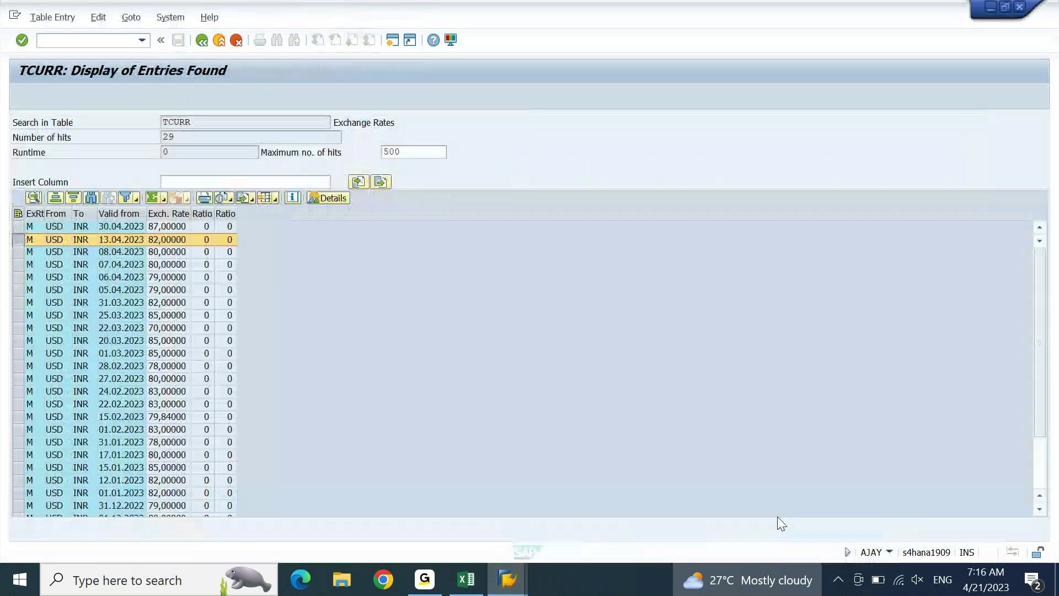
click(392, 40)
text(F-02)
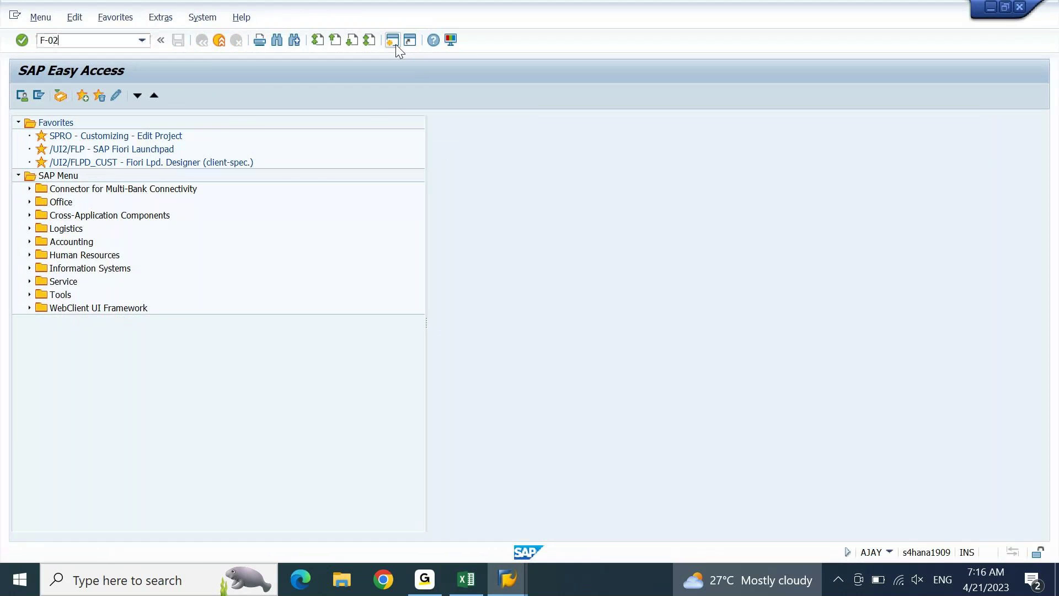
key(Return)
Fill in the G/L posting header with document date 10.04.2023, company code AP10 and currency AED, and submit it
text(10.04.2023)
key(Tab)
text(ap10)
key(Tab)
text(aed)
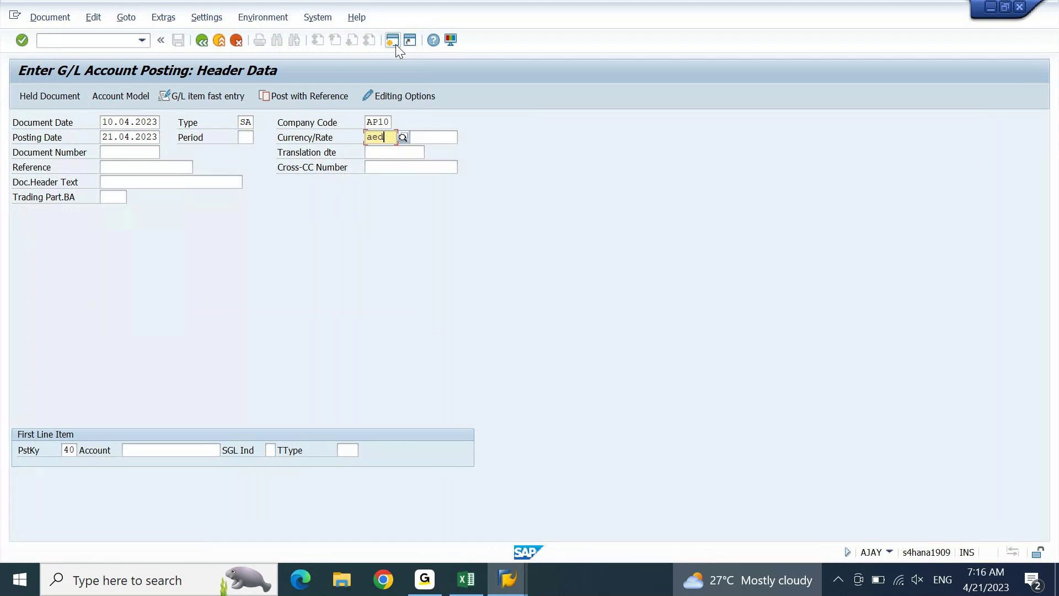
key(Tab)
key(Return)
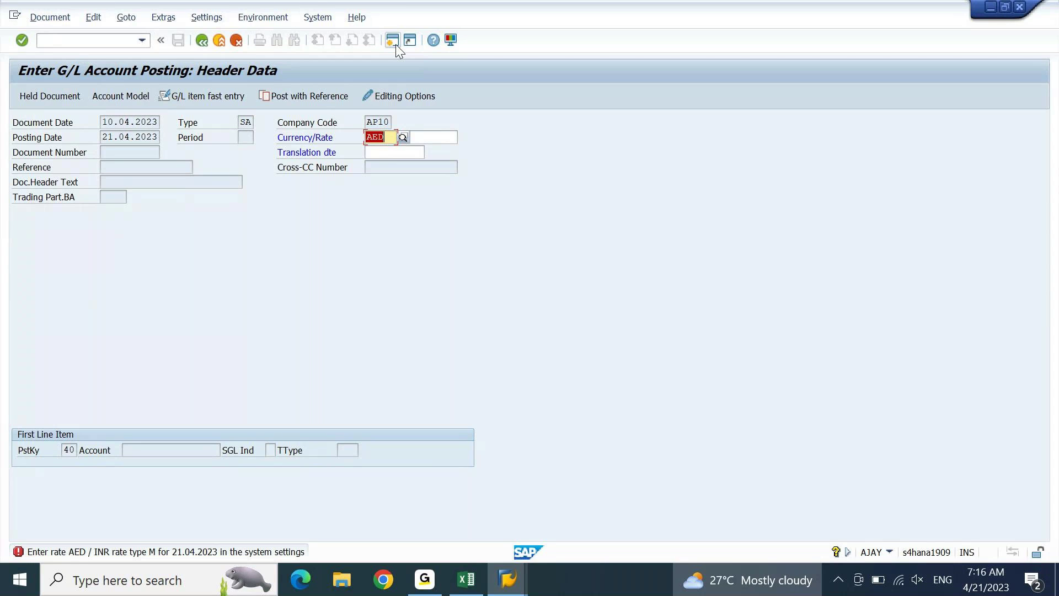
Set the posting currency to USD and submit the header, and highlight its posting date and translation date in turn
text(usd)
key(Return)
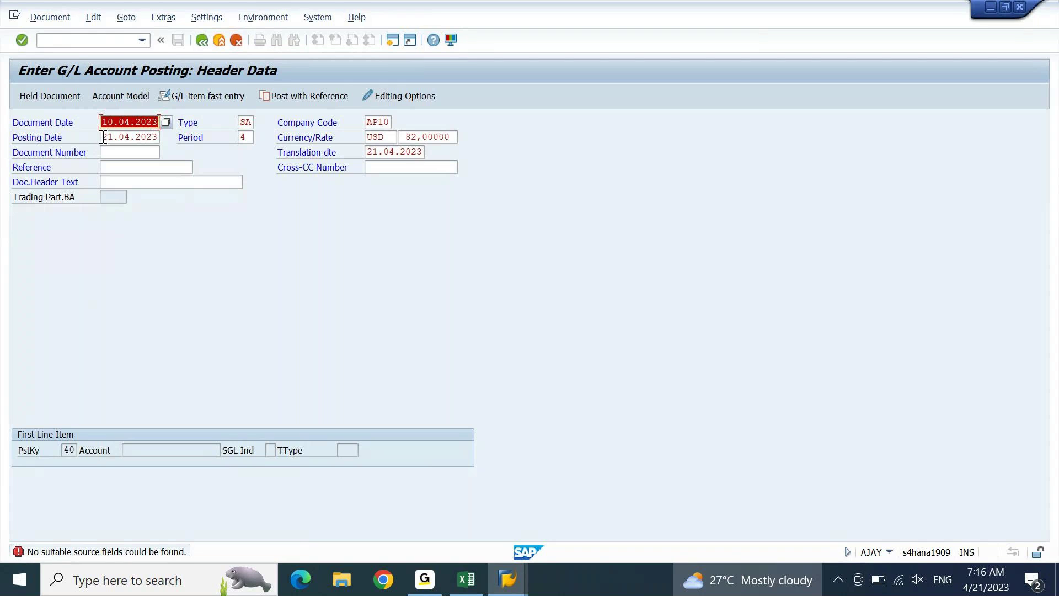
drag(103, 136, 158, 137)
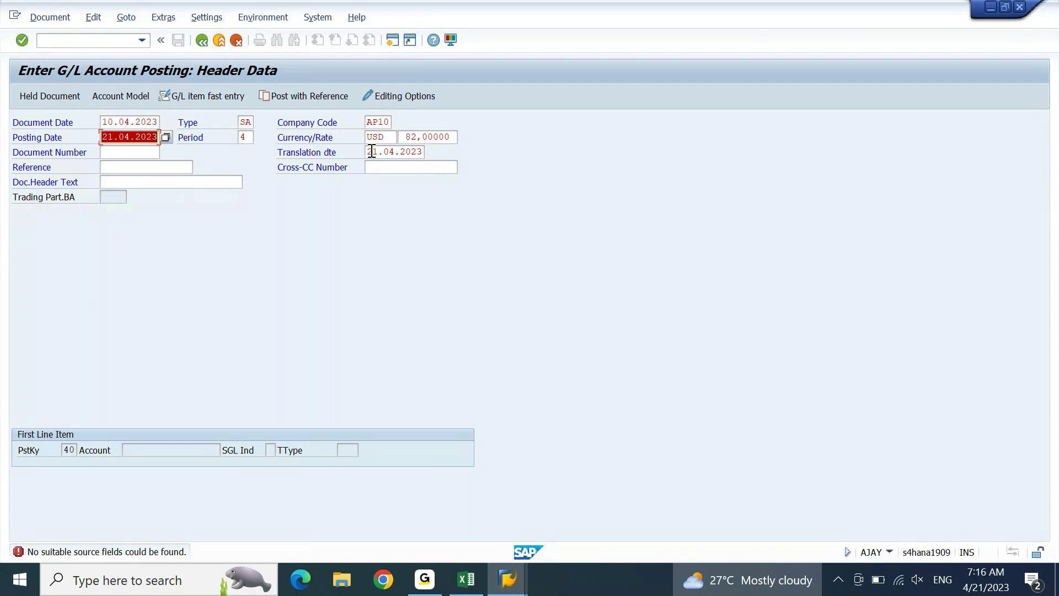
drag(367, 152, 451, 162)
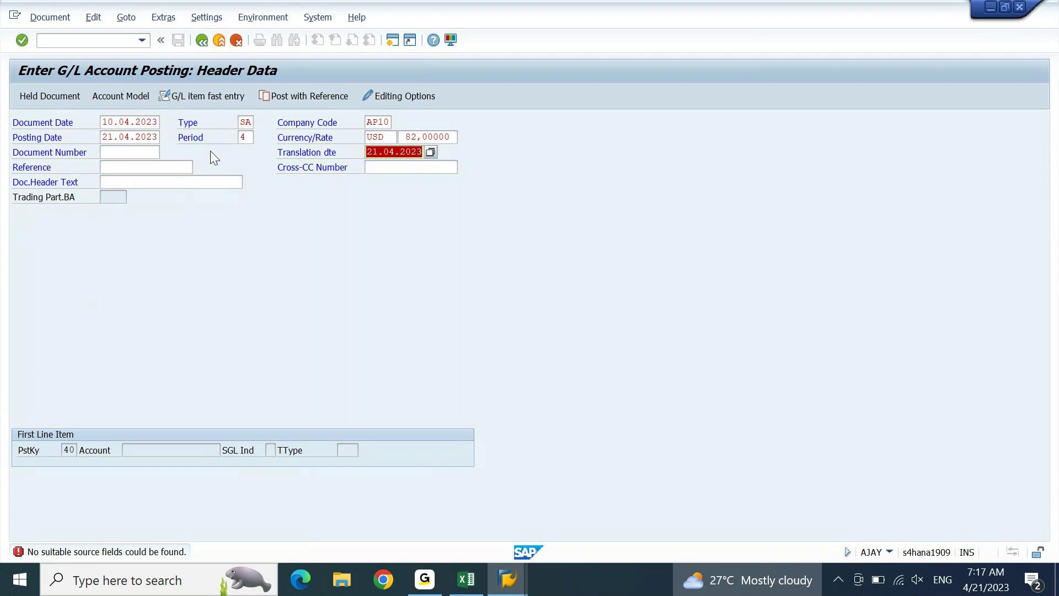
Return to the currency conversion settings and display the company code settings for leading ledger 0L
key(alt+Tab)
key(alt+Tab)
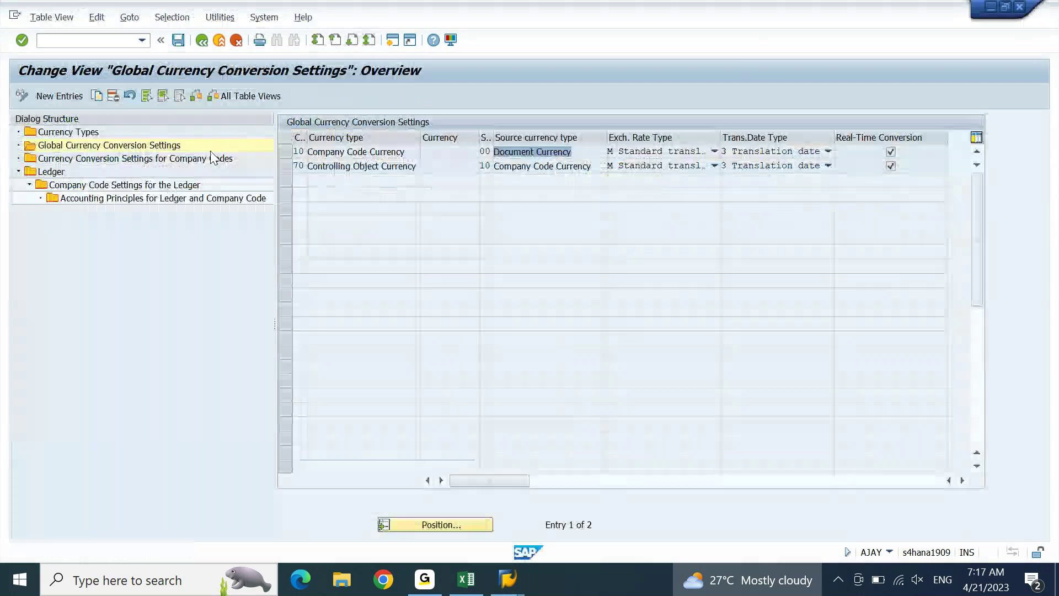
click(585, 152)
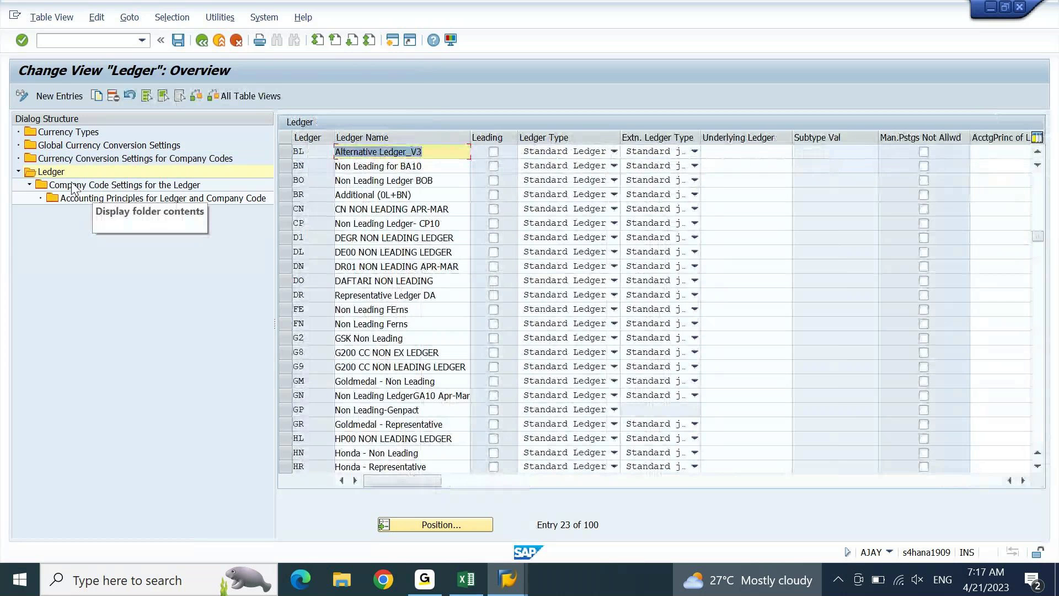
click(468, 278)
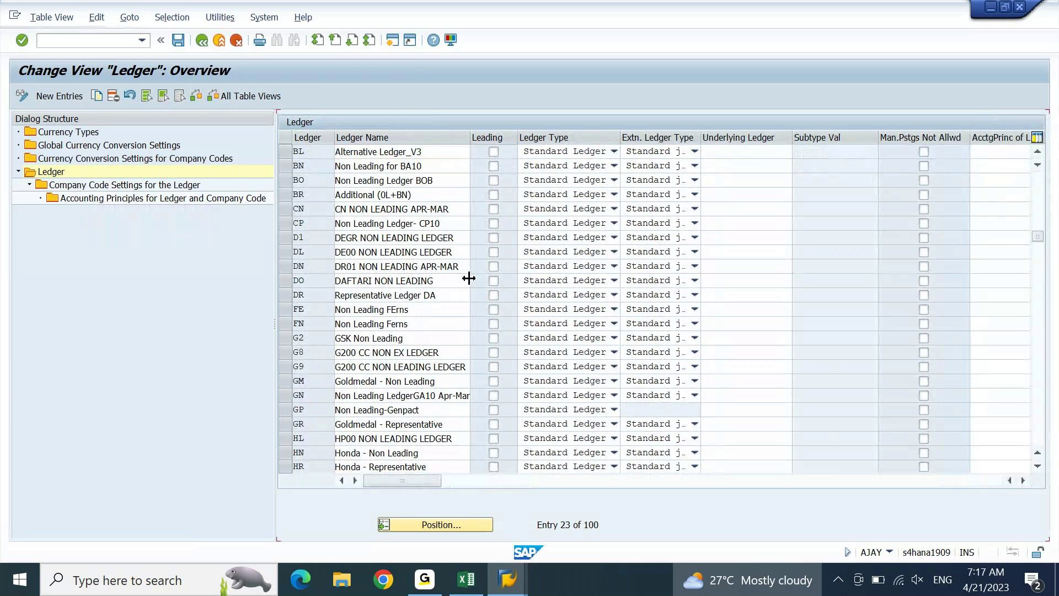
scroll(392, 238, up, 7)
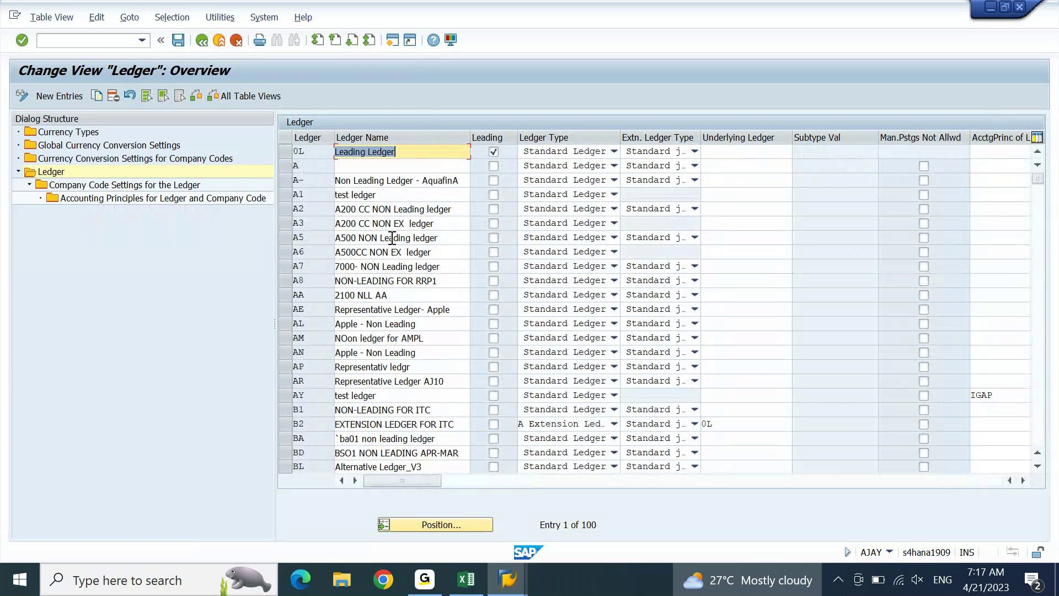
click(134, 187)
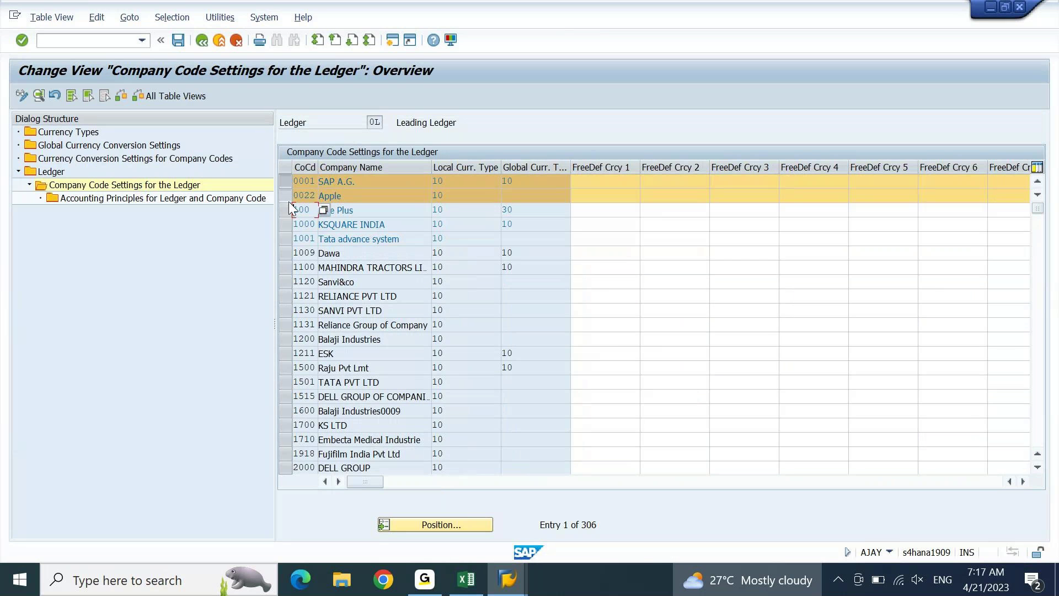
Position the ledger's company code list at DEIN and open that company code's details
click(428, 525)
text(DEIN)
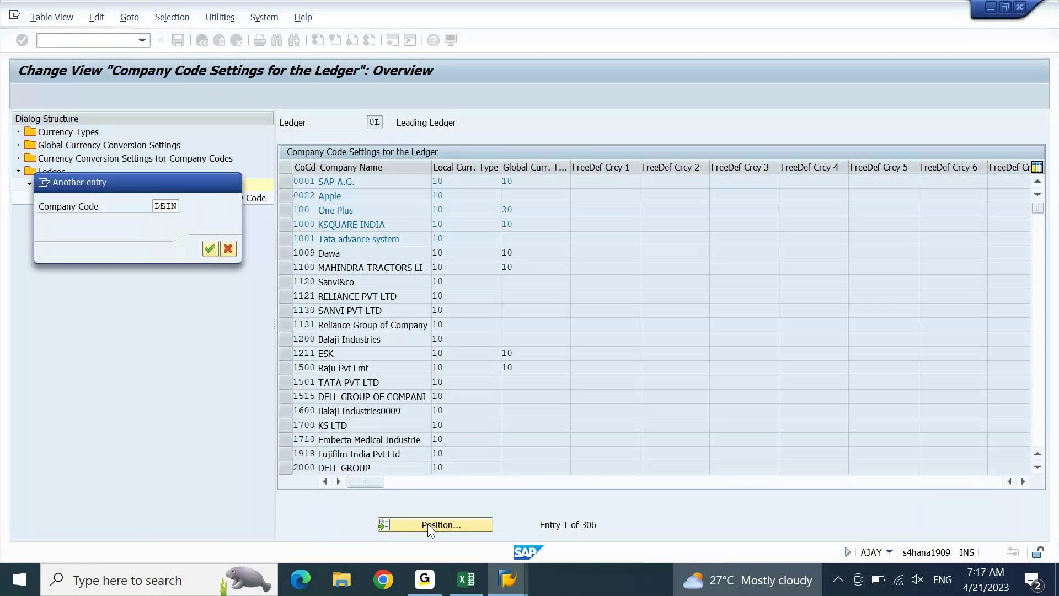
key(Return)
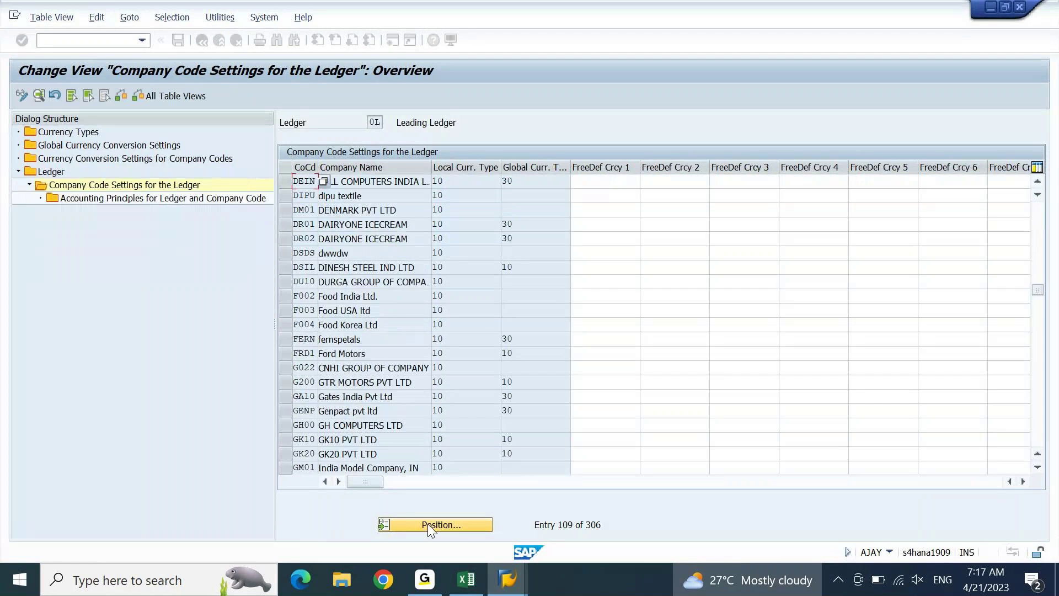
double_click(446, 181)
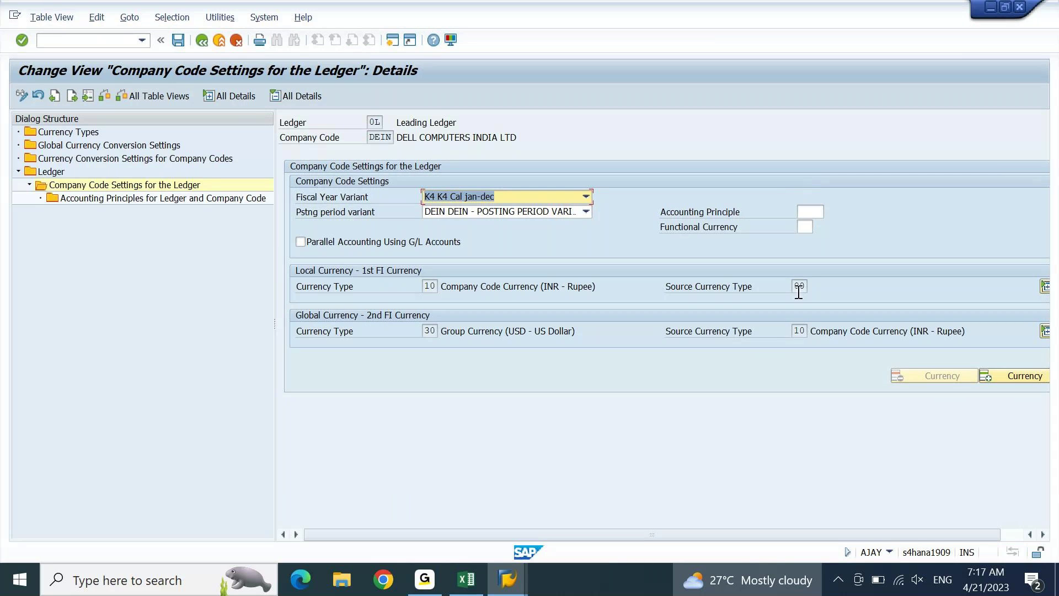
Highlight the source currency types of the group currency and the local currency in the DEIN ledger settings
drag(794, 331, 828, 330)
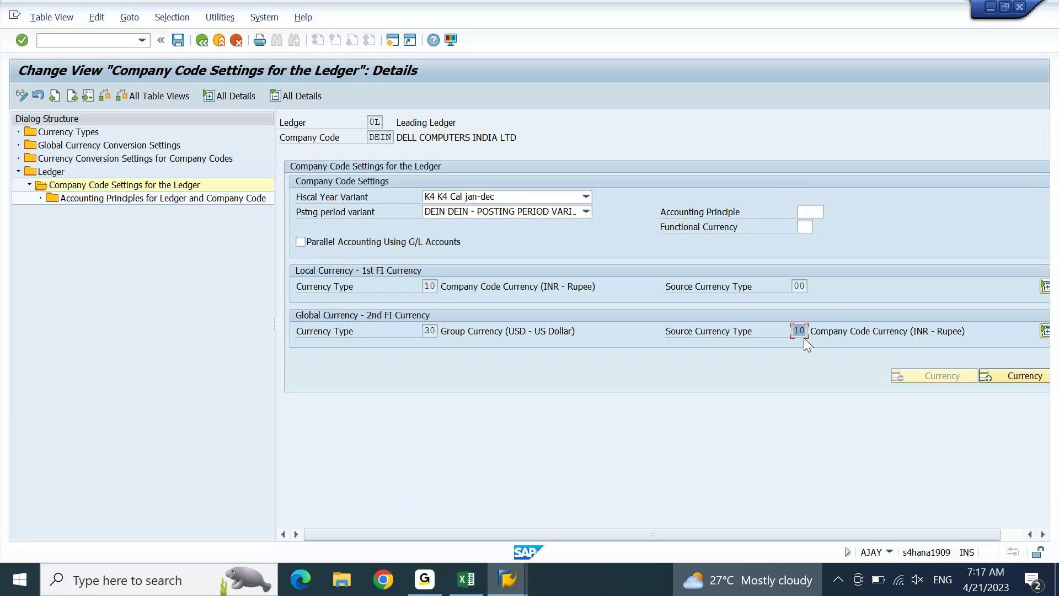
click(832, 334)
drag(798, 331, 853, 346)
drag(799, 288, 817, 318)
Switch to the FICO 7.30 AM IST workbook in Excel and step through the numbered document, company code and group currency rows
click(466, 579)
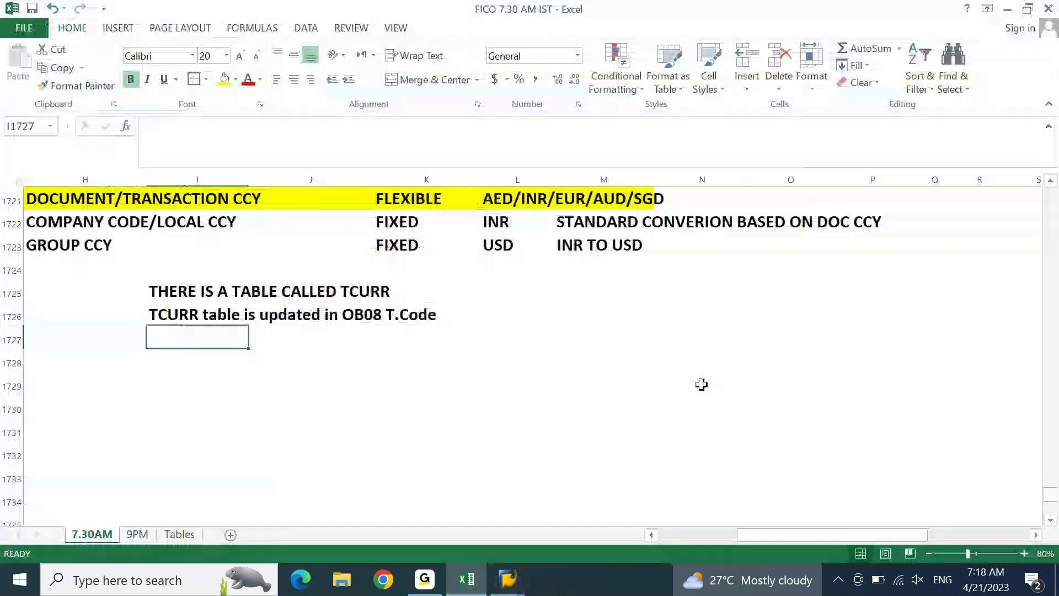
key(Up)
key(Up)
key(Up)
key(Up)
key(Up)
key(Up)
key(Left)
key(Left)
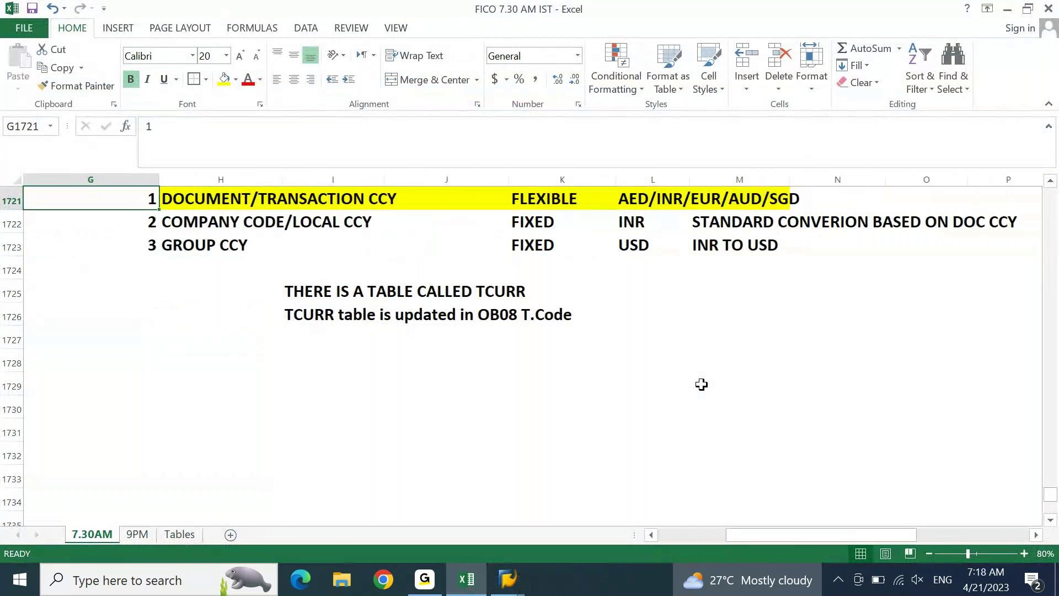
key(Up)
key(Down)
key(Down)
key(Down)
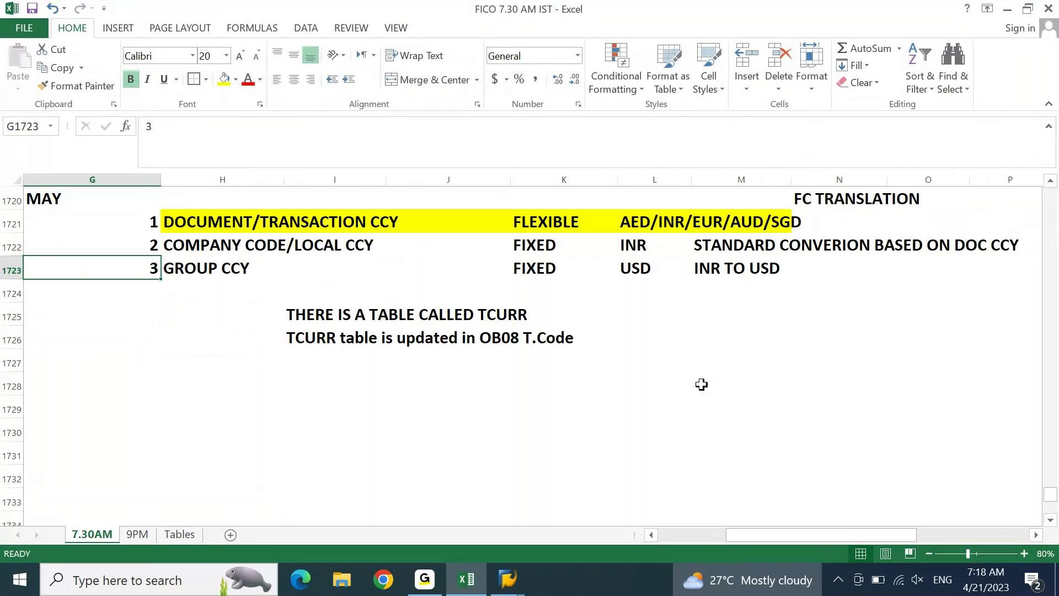
key(Up)
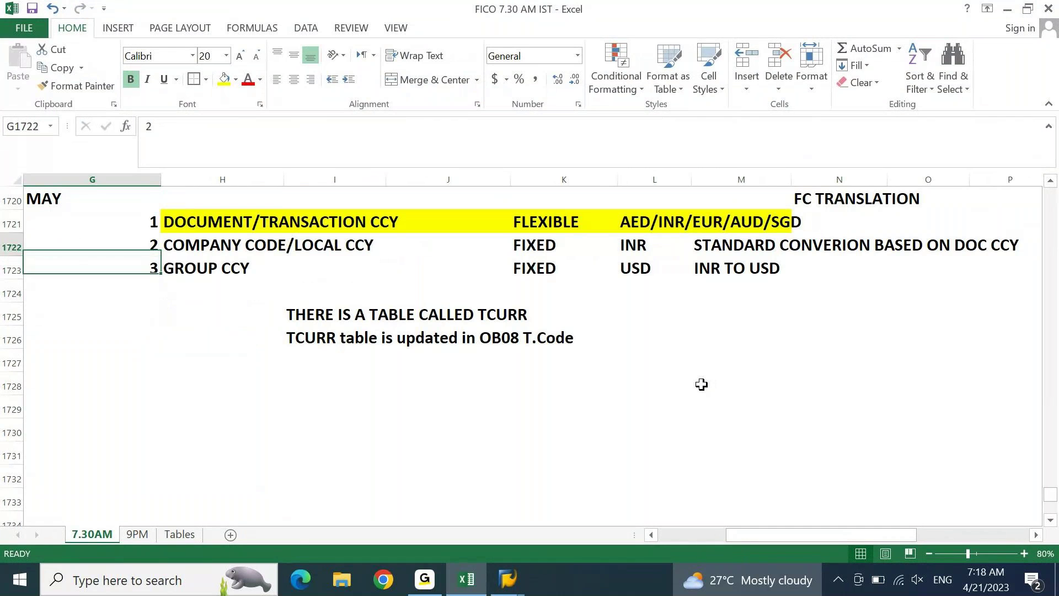
key(Up)
Select the entire document/transaction currency row and extend the selection to the company code currency row
key(Right)
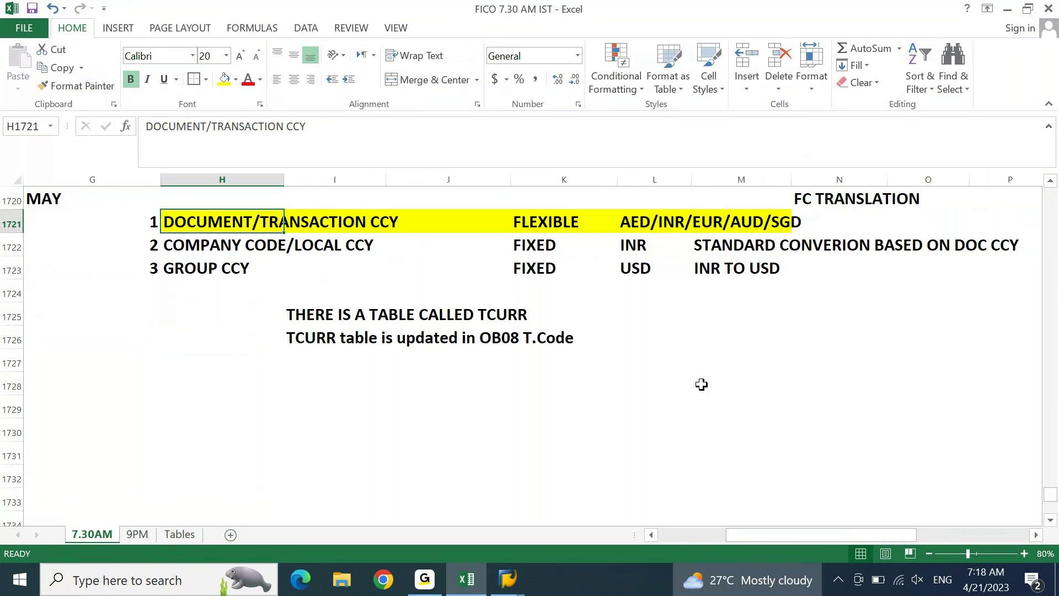
key(shift+space)
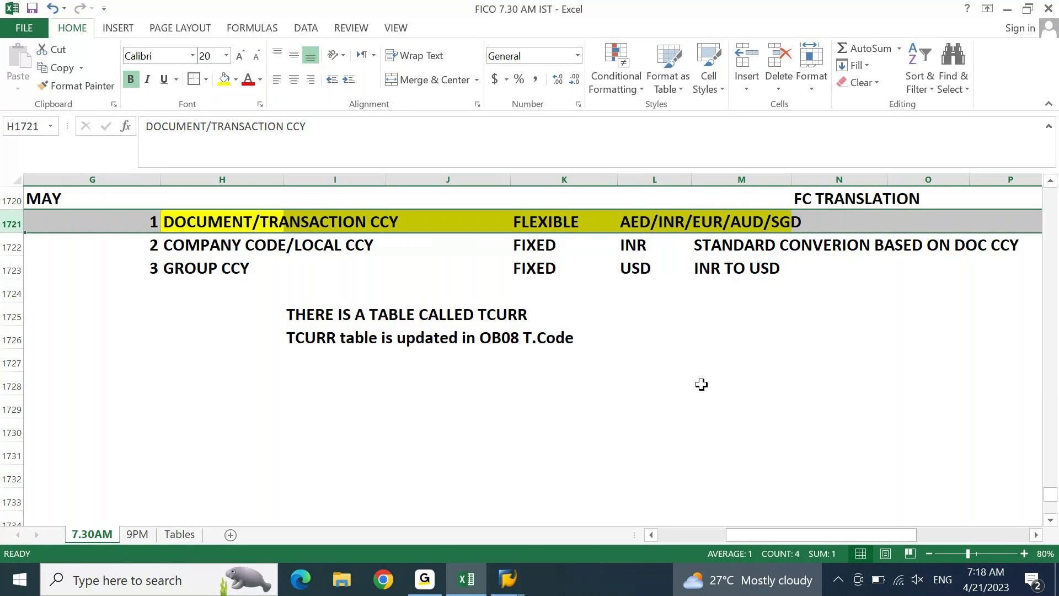
key(shift+Down)
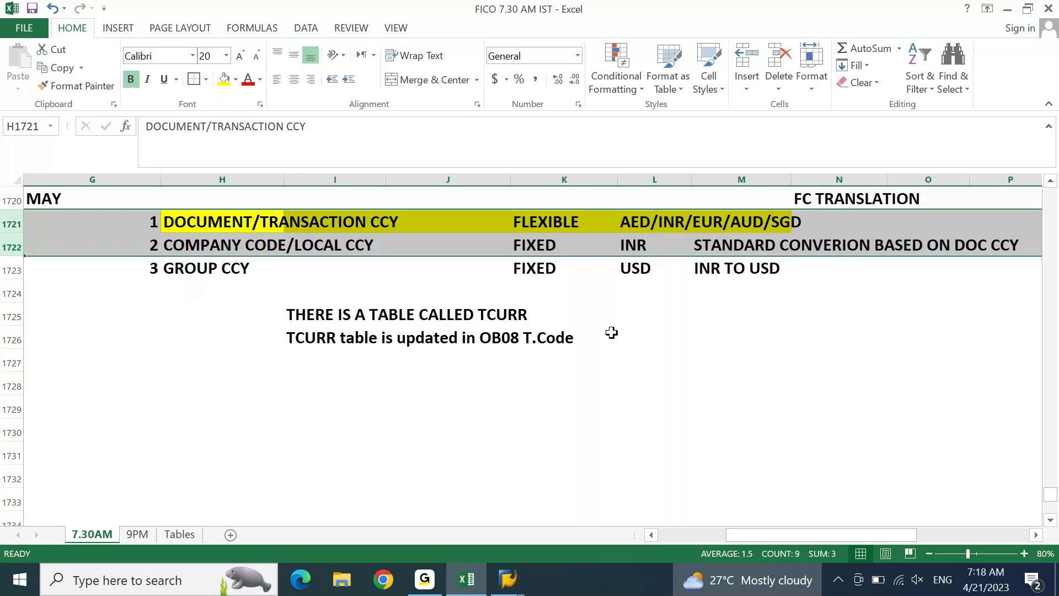
Replace the list of document/transaction currencies in cell L1721 with AED
click(634, 243)
click(638, 226)
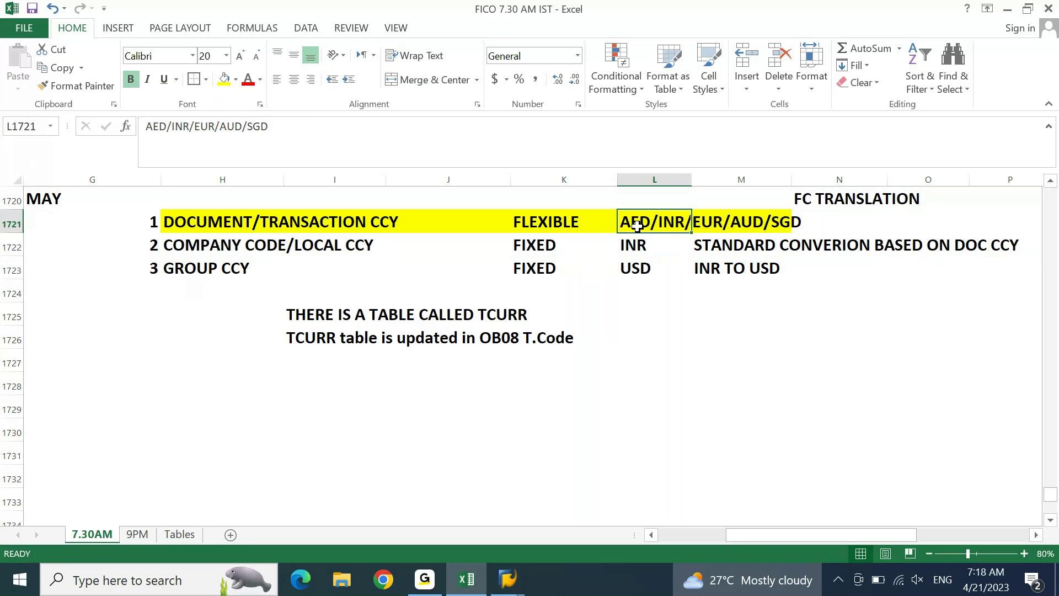
text(AED)
key(Return)
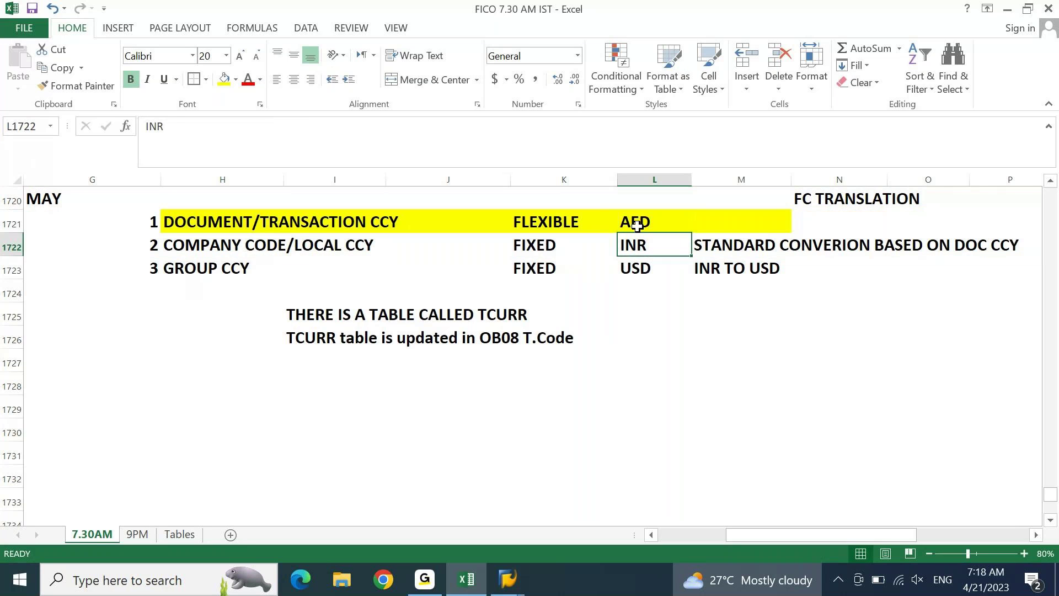
Select rows 1721 and 1722 together to highlight the AED to INR conversion
click(12, 248)
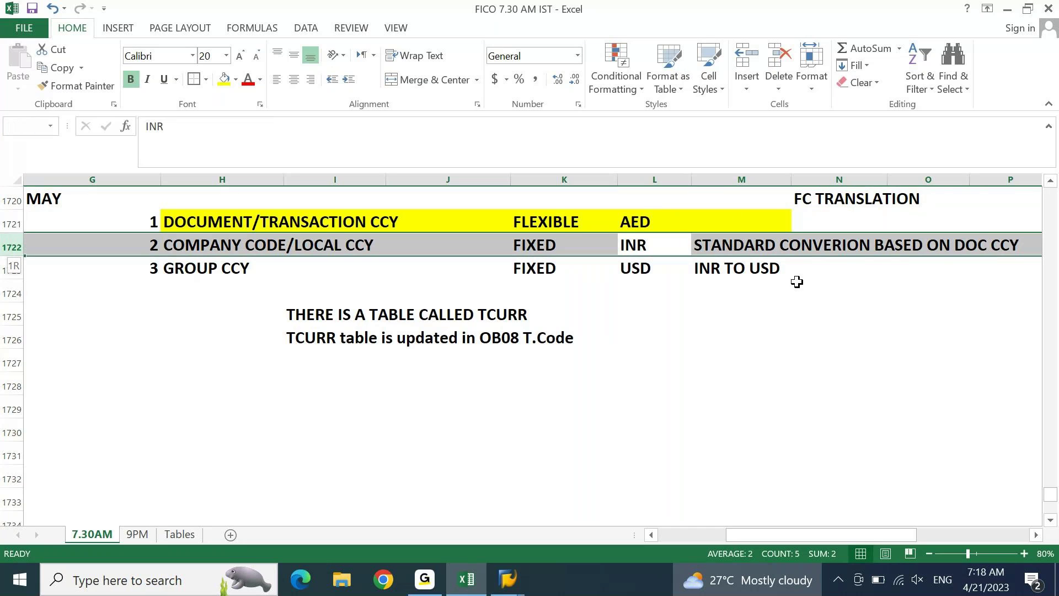
drag(12, 247, 13, 224)
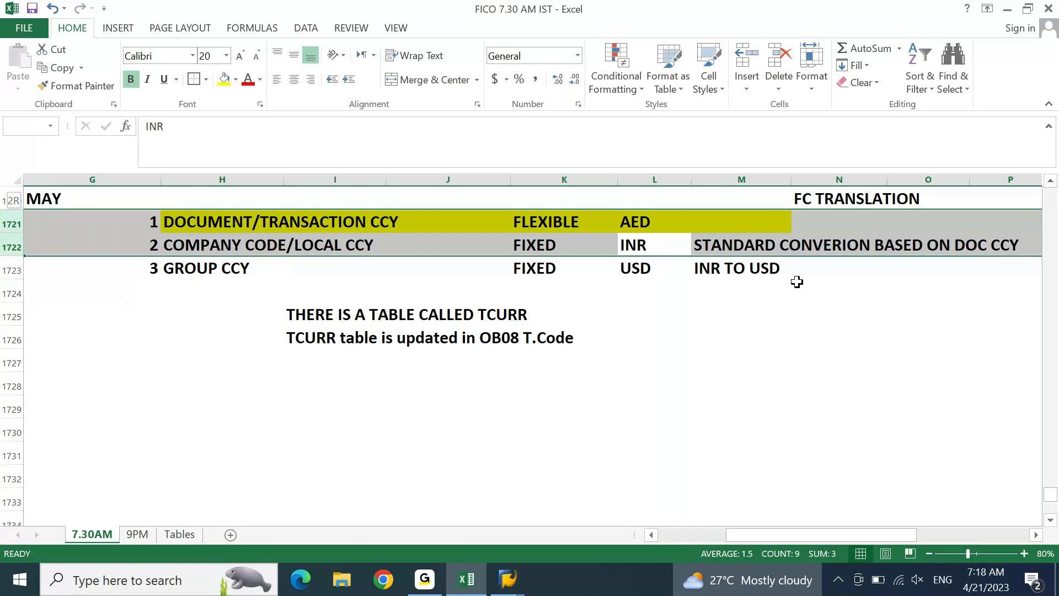
Replace the document/transaction currency in cell L1721 with EUR
key(Left)
key(Up)
key(Right)
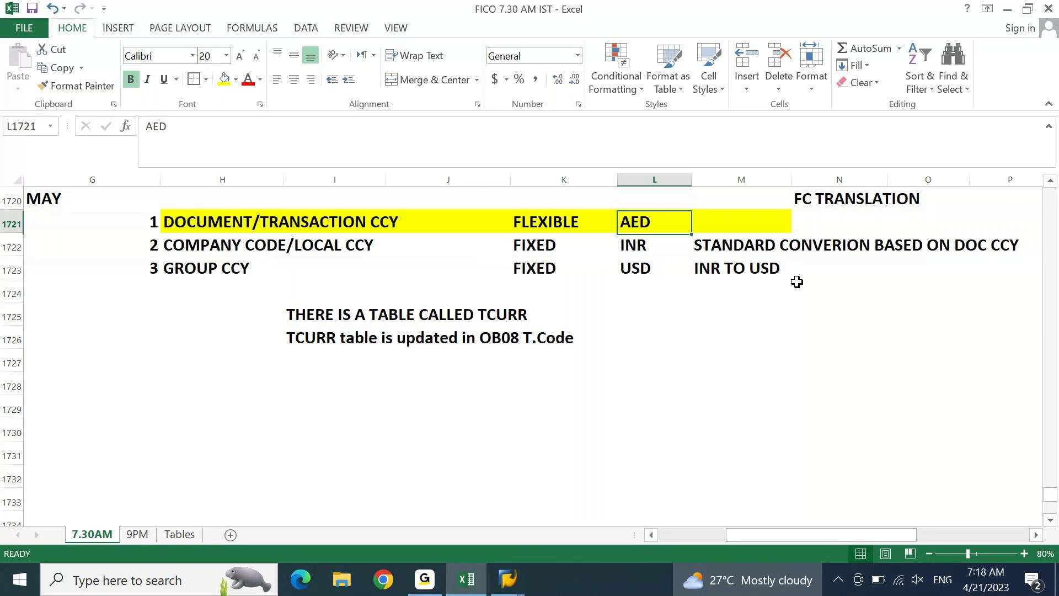
text(EUR)
key(Return)
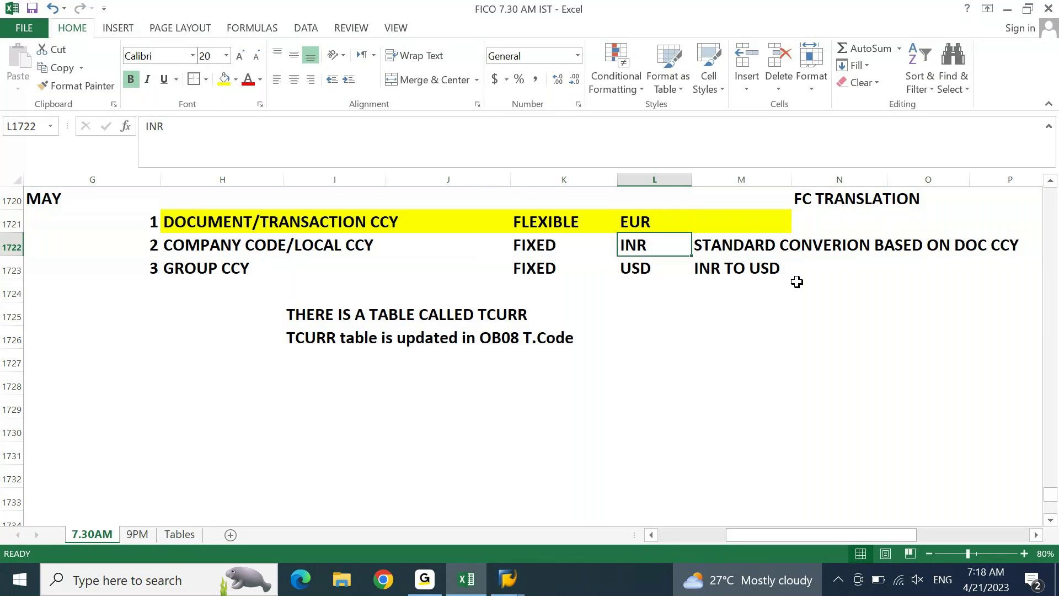
Select rows 1721 and 1722 together to highlight the EUR to INR conversion
key(shift+space)
key(shift+Up)
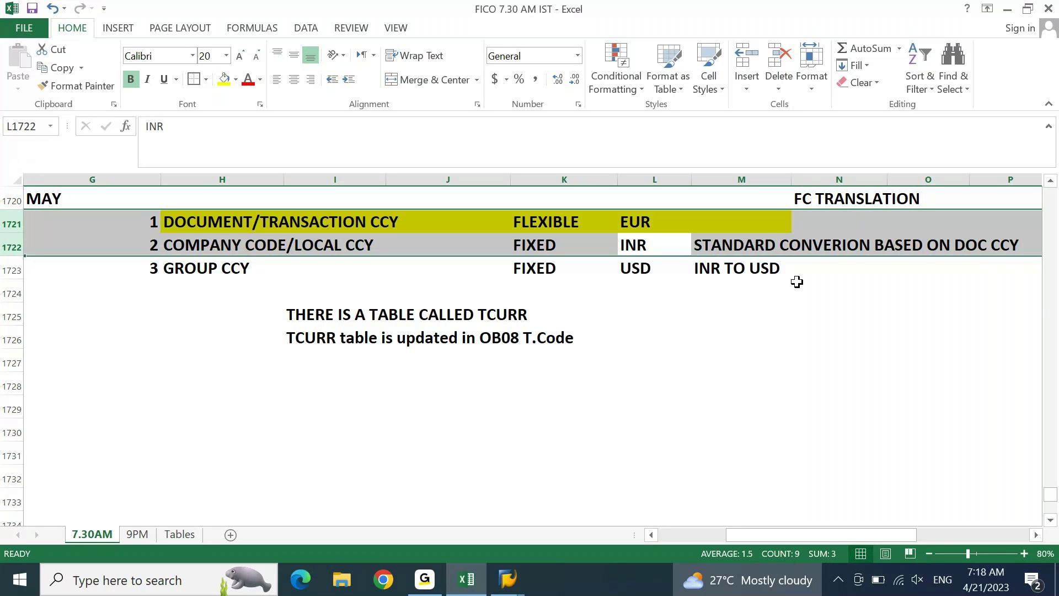
key(shift+Down)
key(shift+Up)
key(shift+Down)
key(shift+Up)
key(Down)
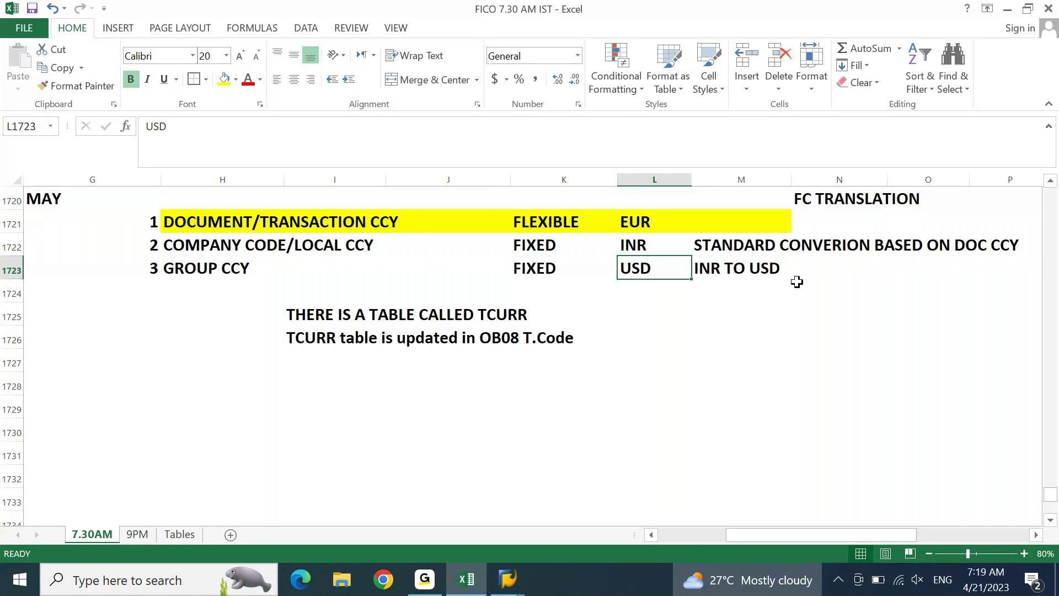
Highlight the group currency row and the document and company code currency rows in turn, ending on row 1723
key(shift+space)
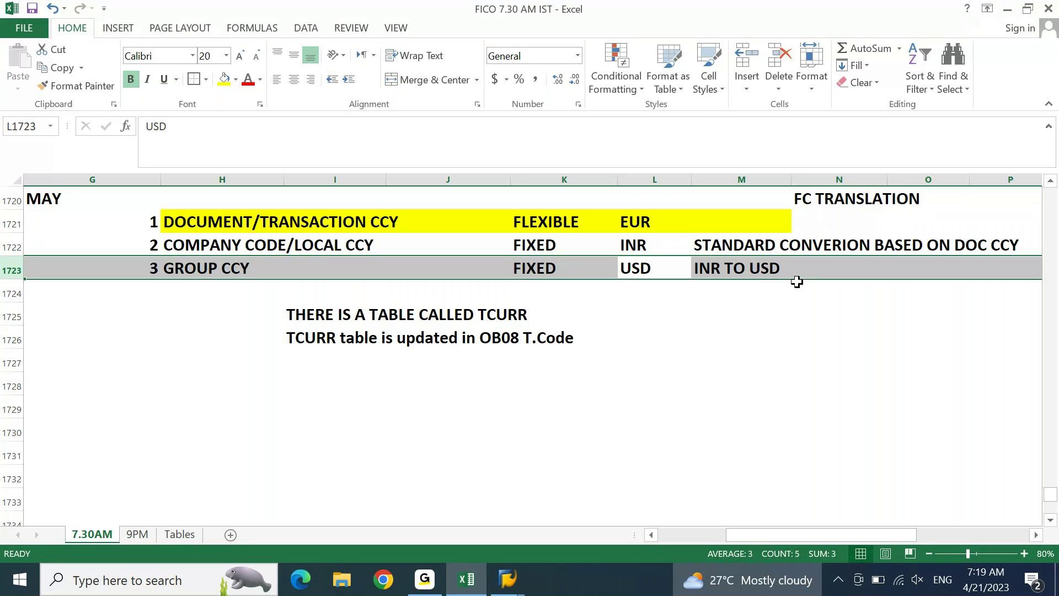
key(Up)
key(Down)
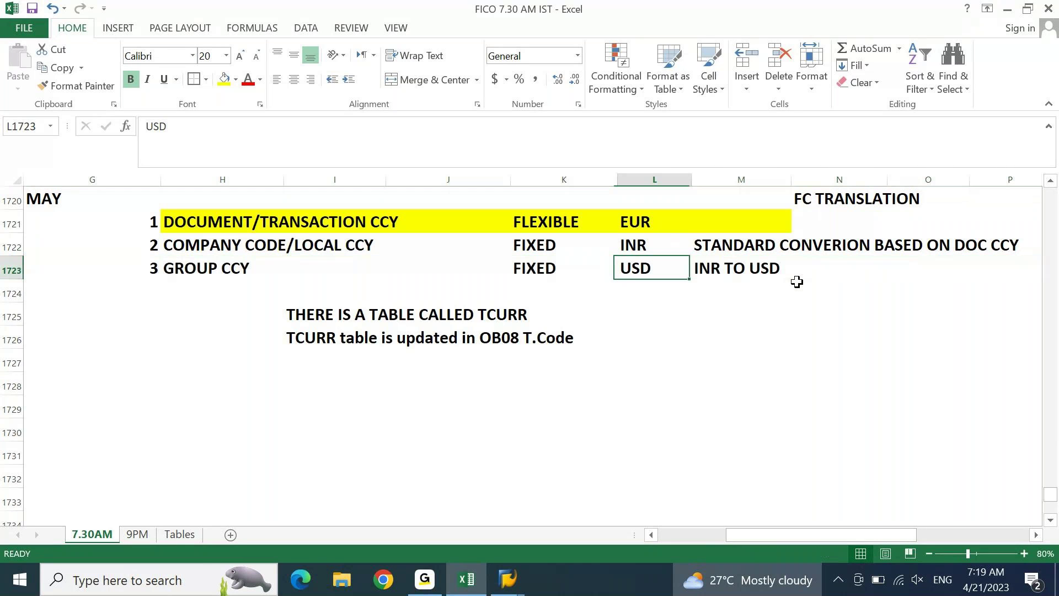
key(Up)
key(Up)
key(shift+Down)
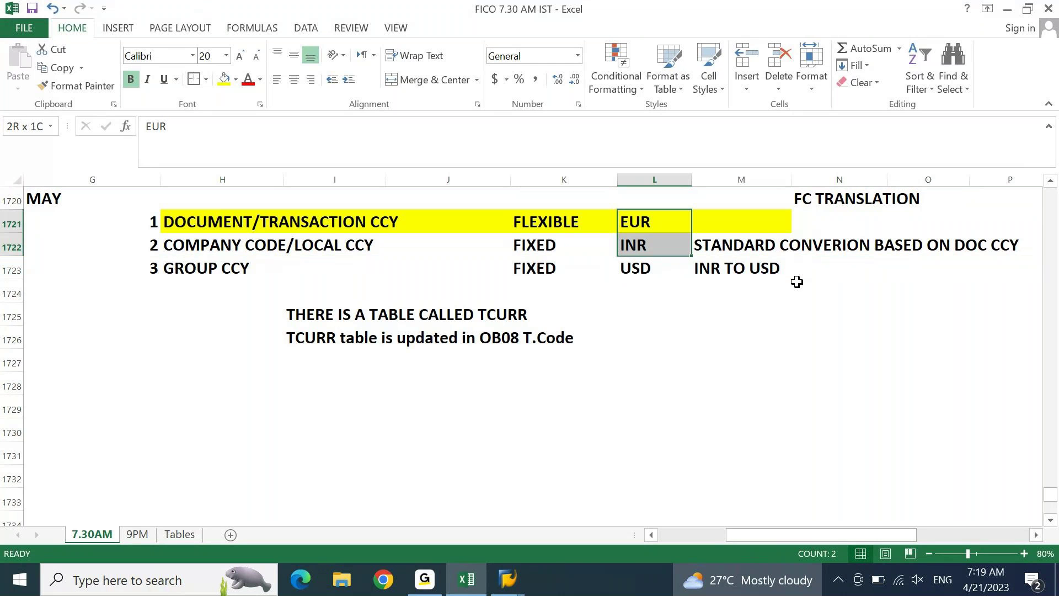
key(shift+space)
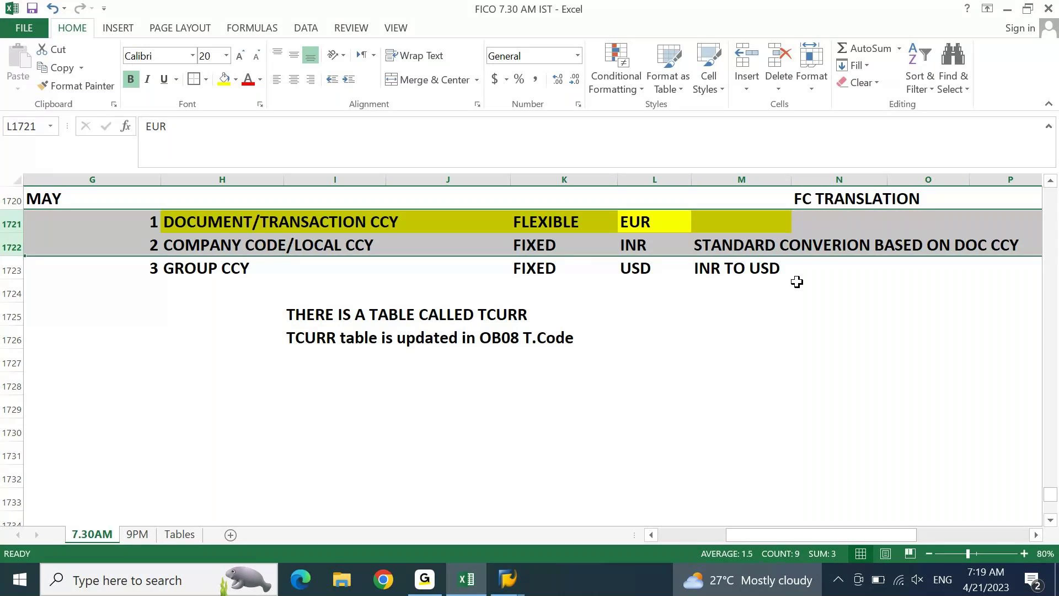
key(Down)
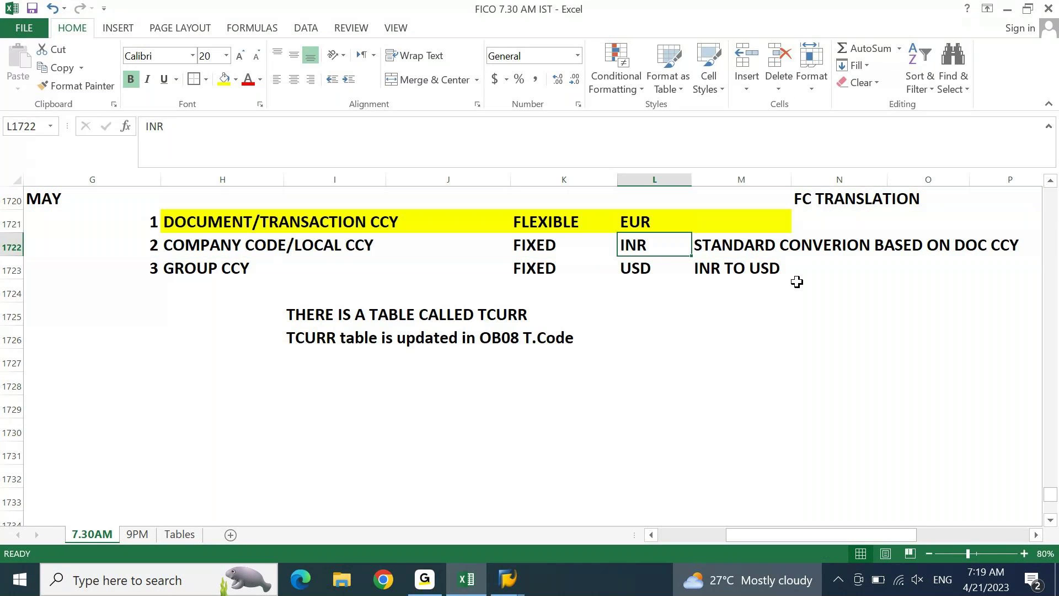
key(Down)
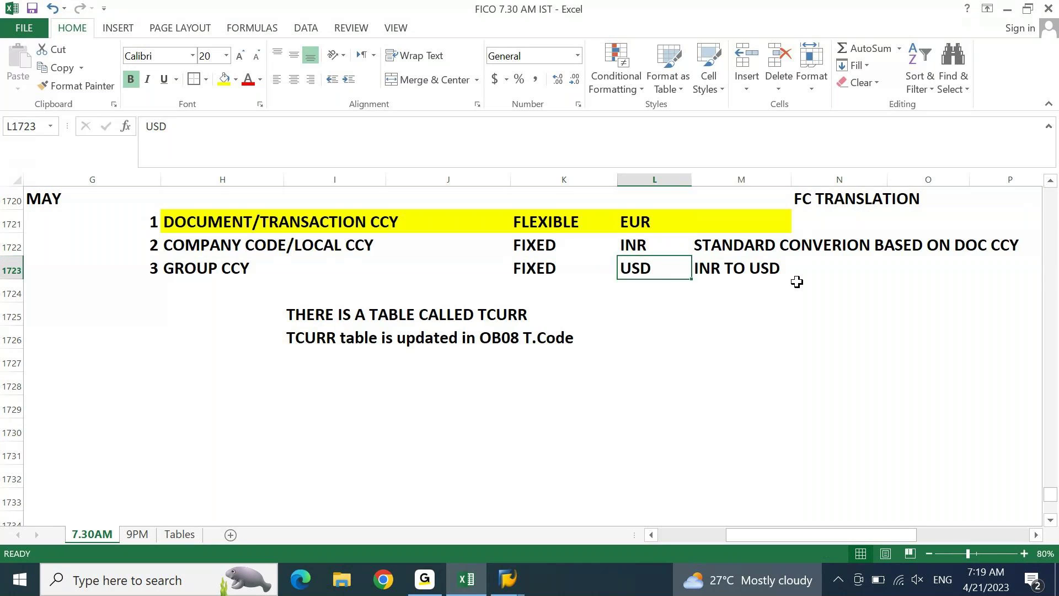
key(shift+space)
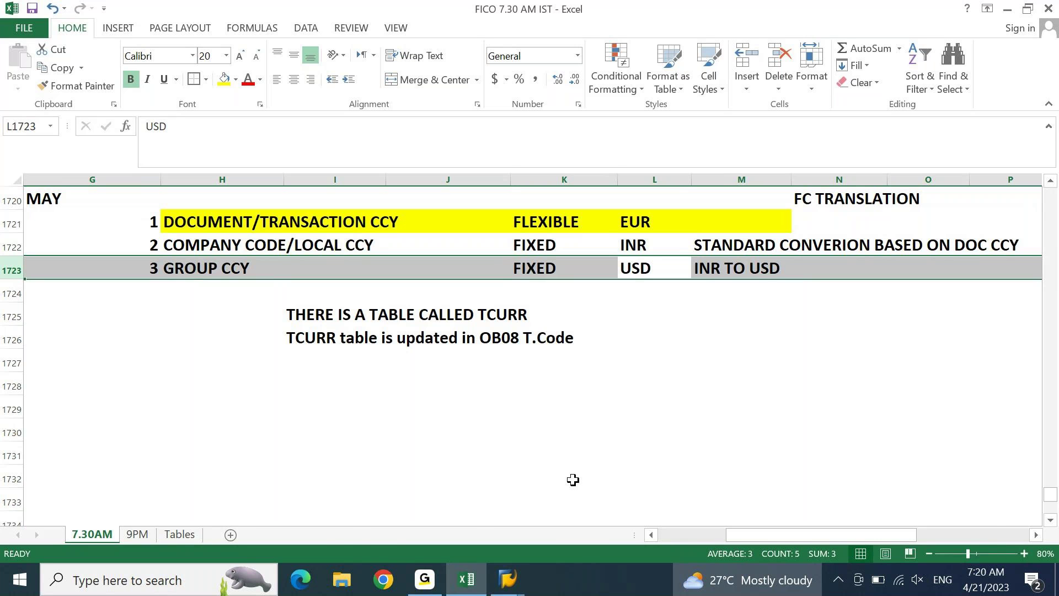
Switch to SAP, view the TCURR exchange rate entries and bring up the currency converter's new currency pair dialog
click(518, 582)
click(542, 507)
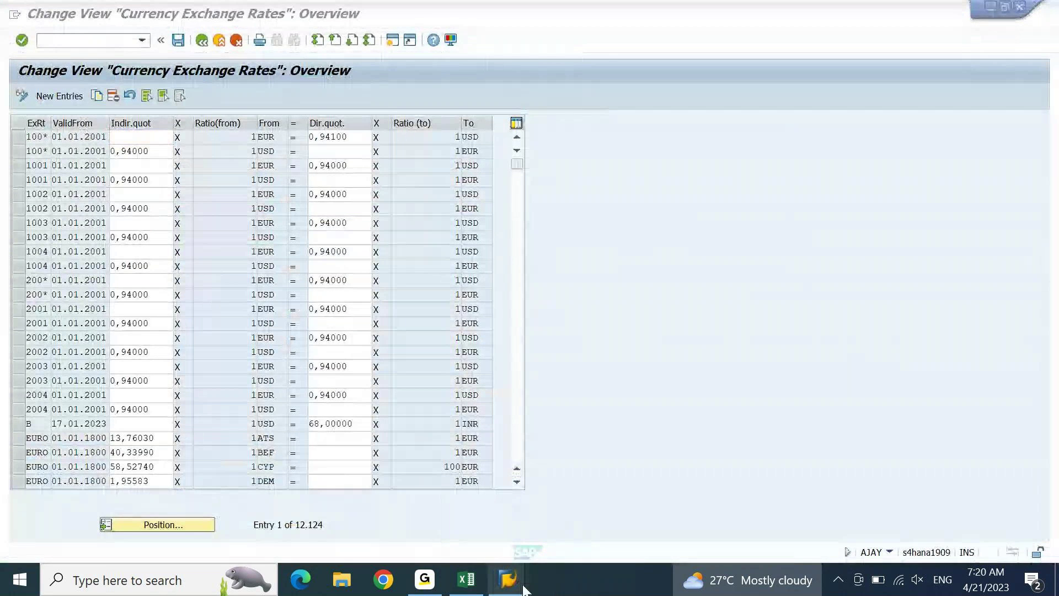
mouse_move(512, 586)
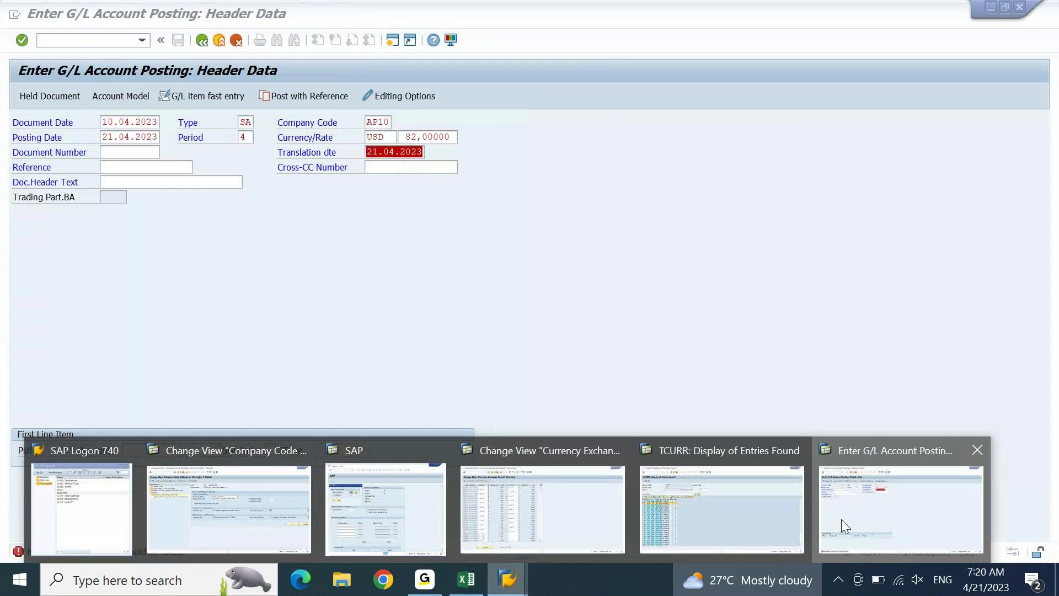
click(415, 505)
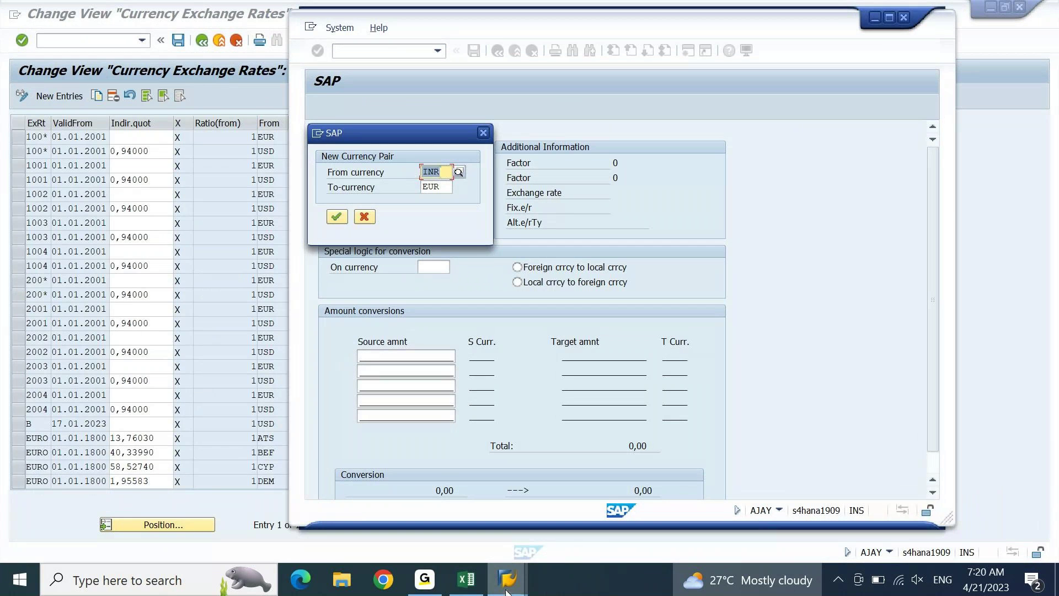
mouse_move(507, 589)
click(665, 506)
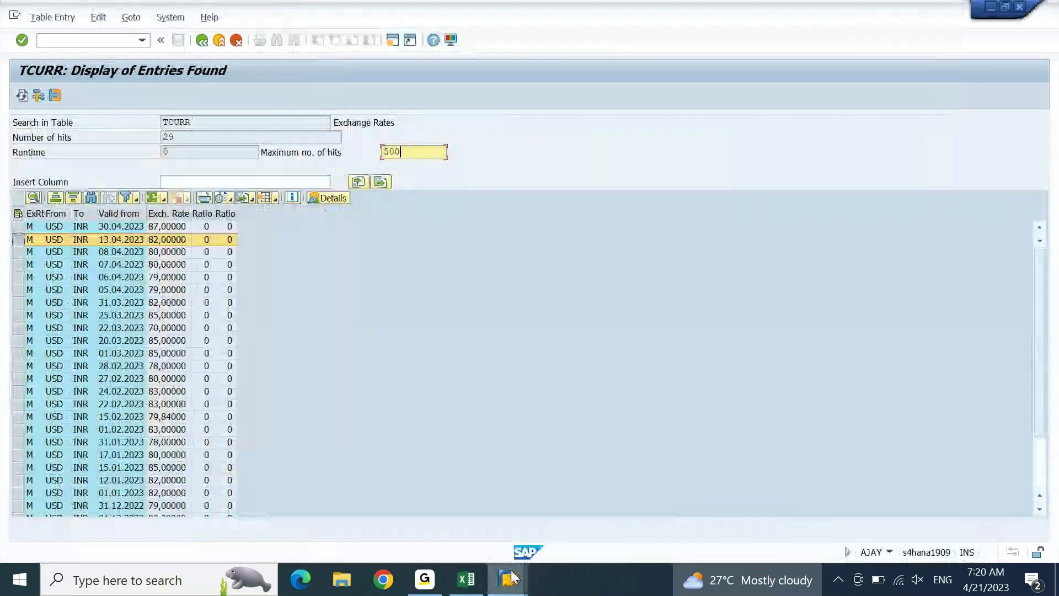
mouse_move(508, 578)
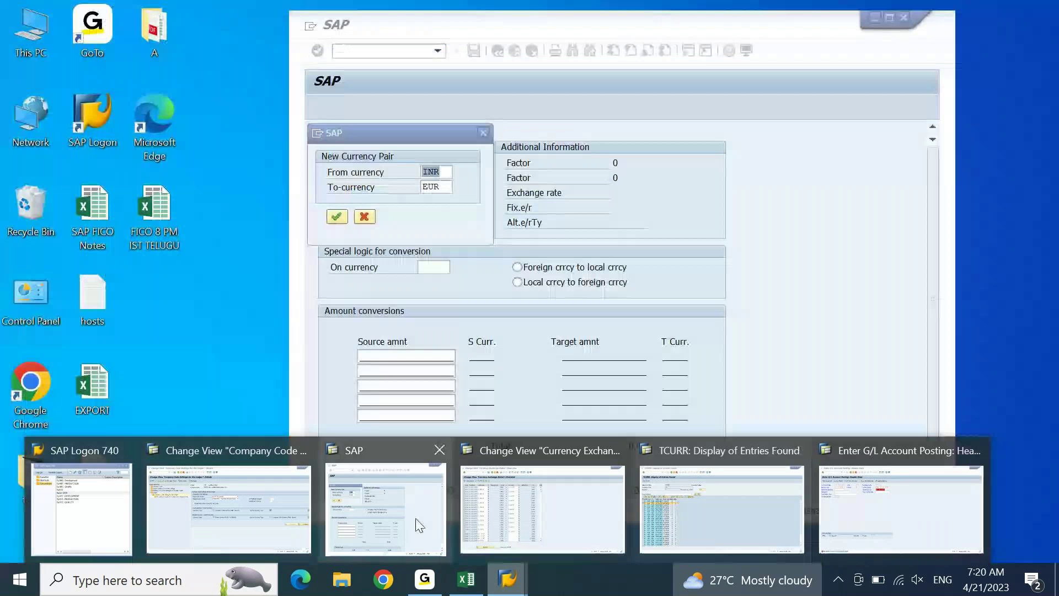
click(416, 519)
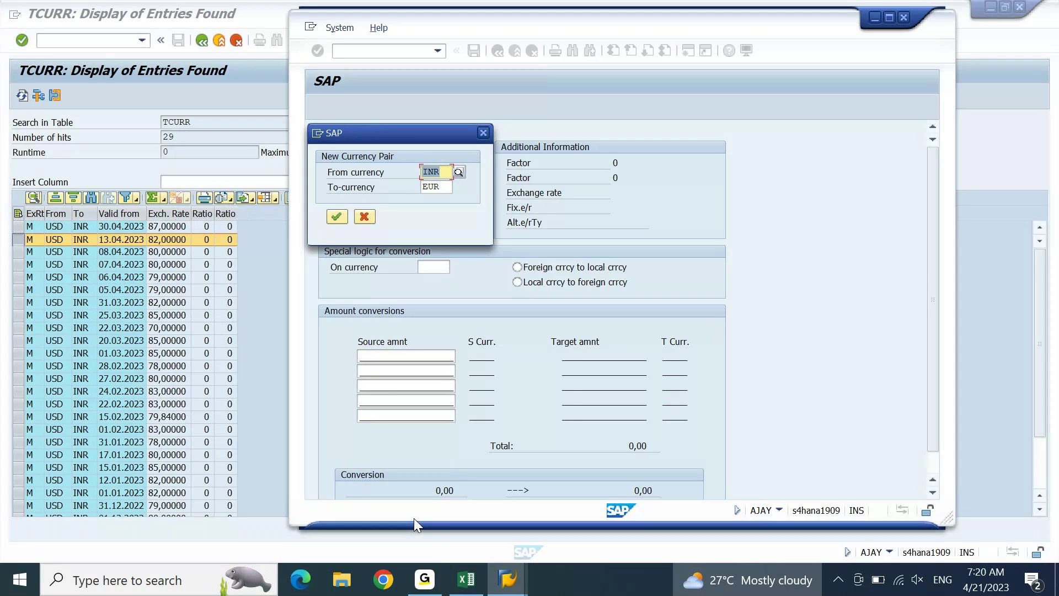
Set the converter's currency pair from USD to INR and look up the exchange rate for 21.04.2023
text(USD)
key(Tab)
text(INR)
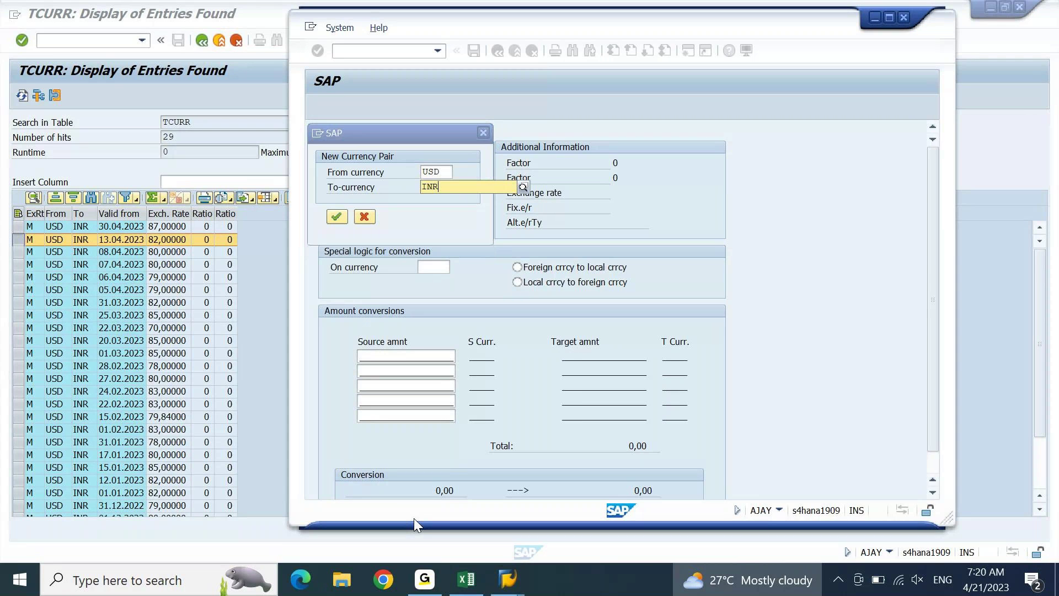
key(Tab)
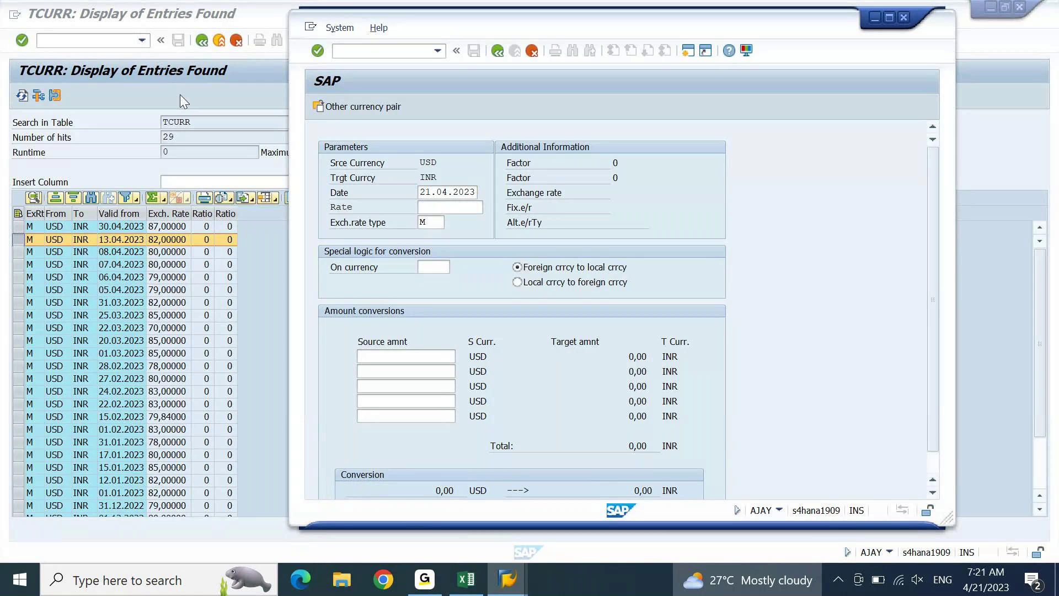
key(Return)
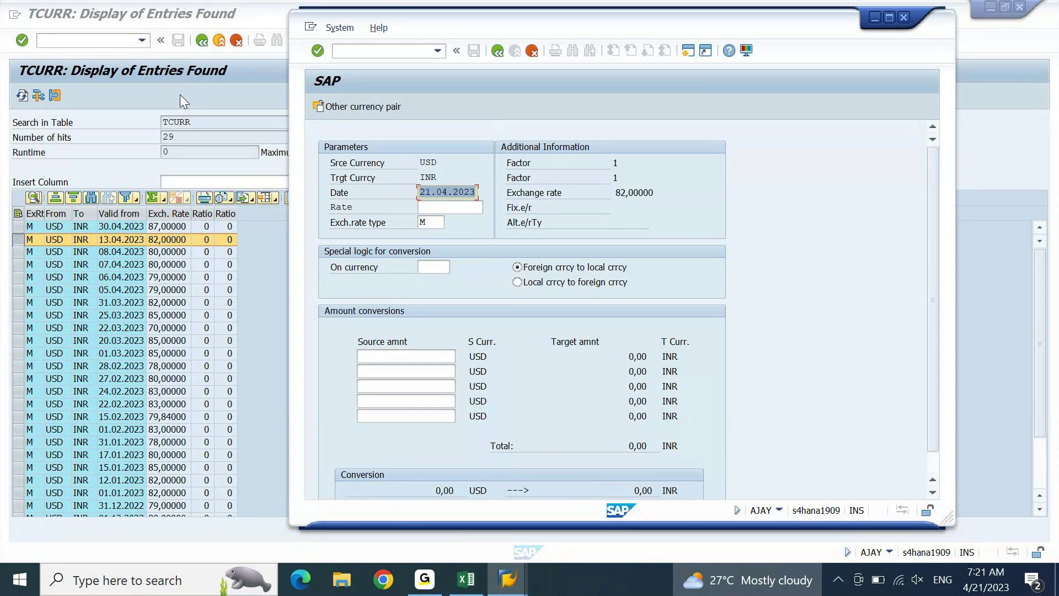
drag(614, 192, 670, 192)
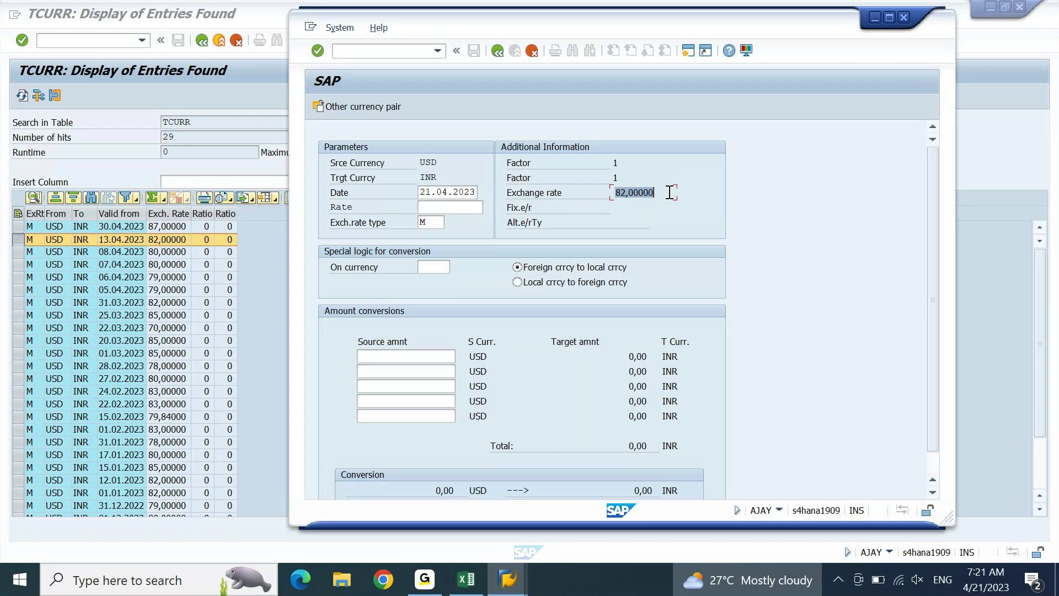
Set the converter date to 30.04.2023 and look up the USD to INR exchange rate
click(428, 198)
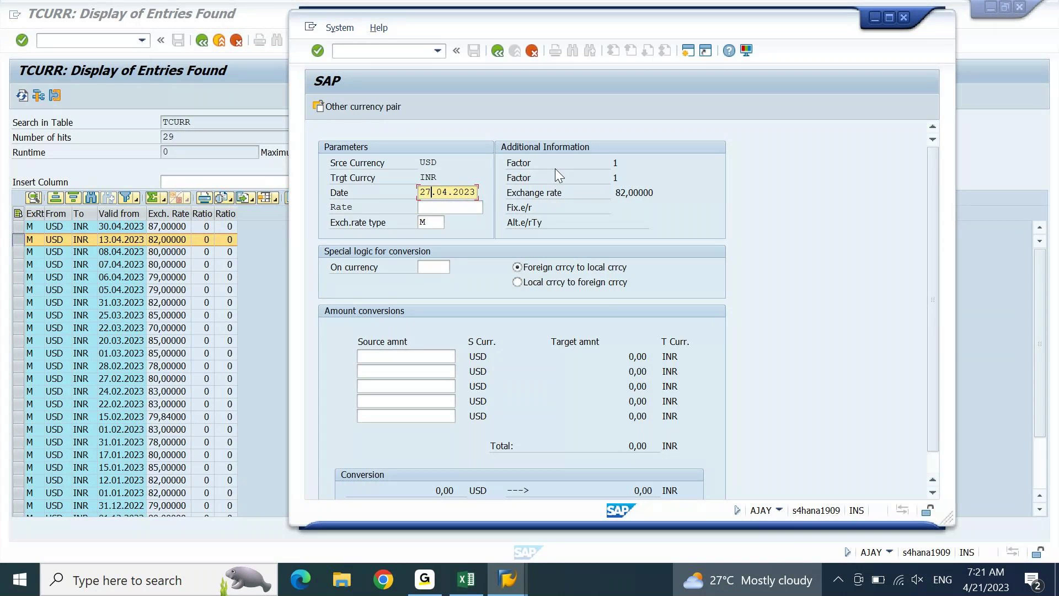
key(ctrl+a)
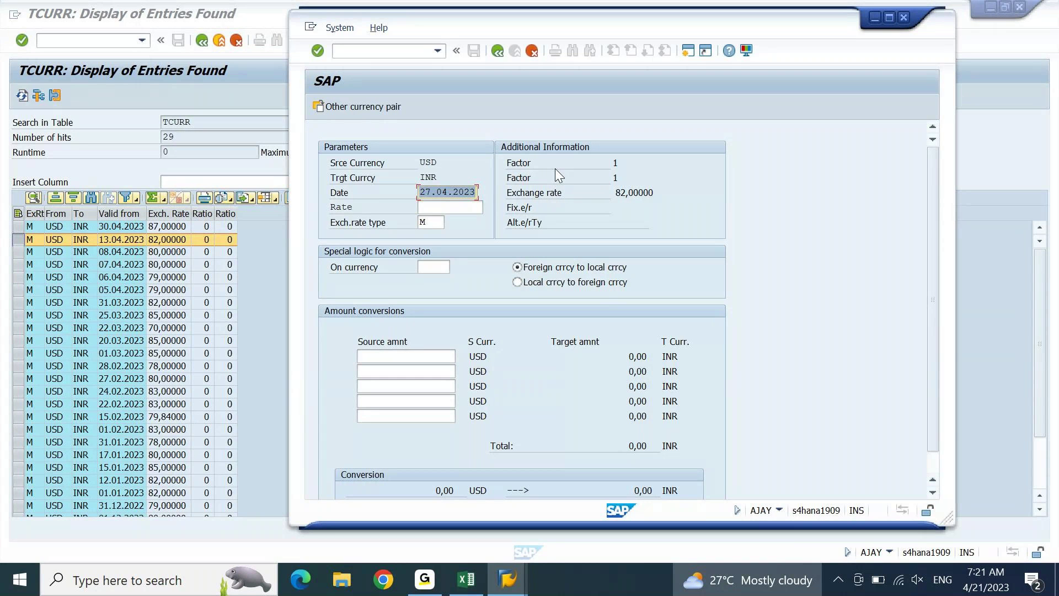
text(30)
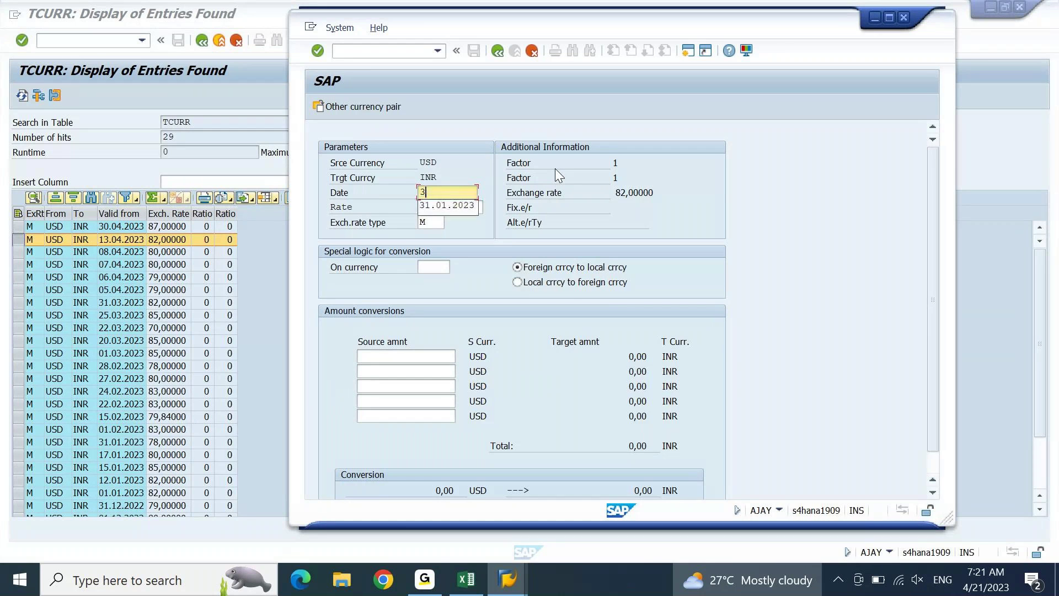
key(BackSpace)
key(BackSpace)
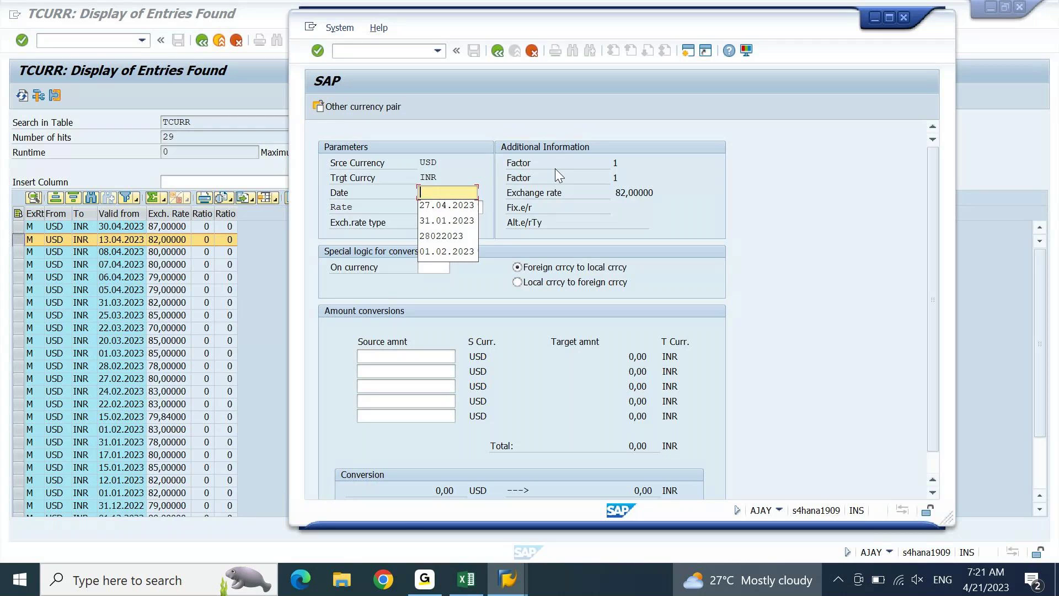
text(27)
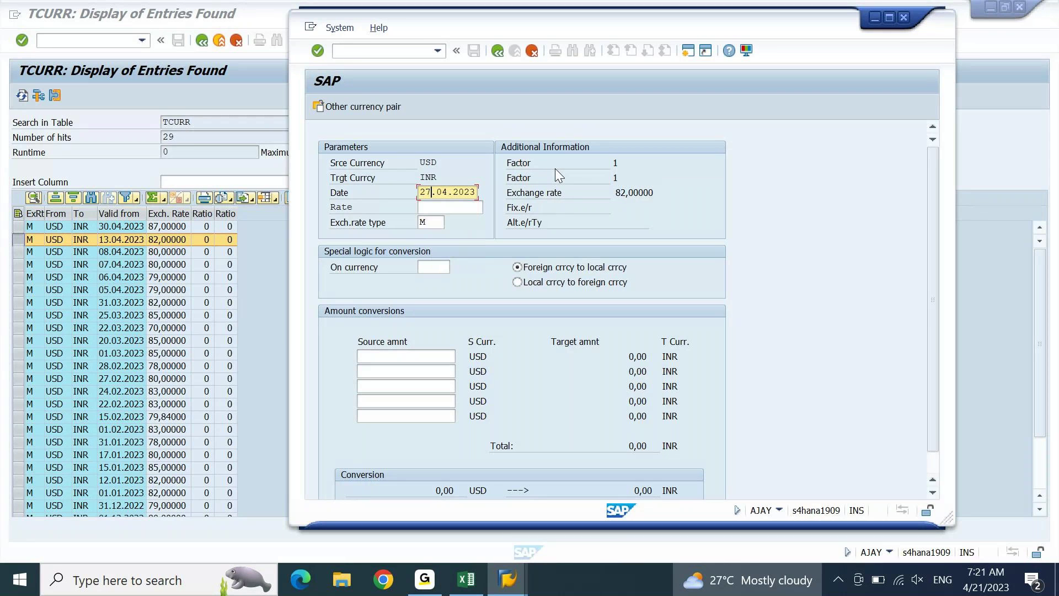
key(BackSpace)
key(BackSpace)
text(30)
key(Return)
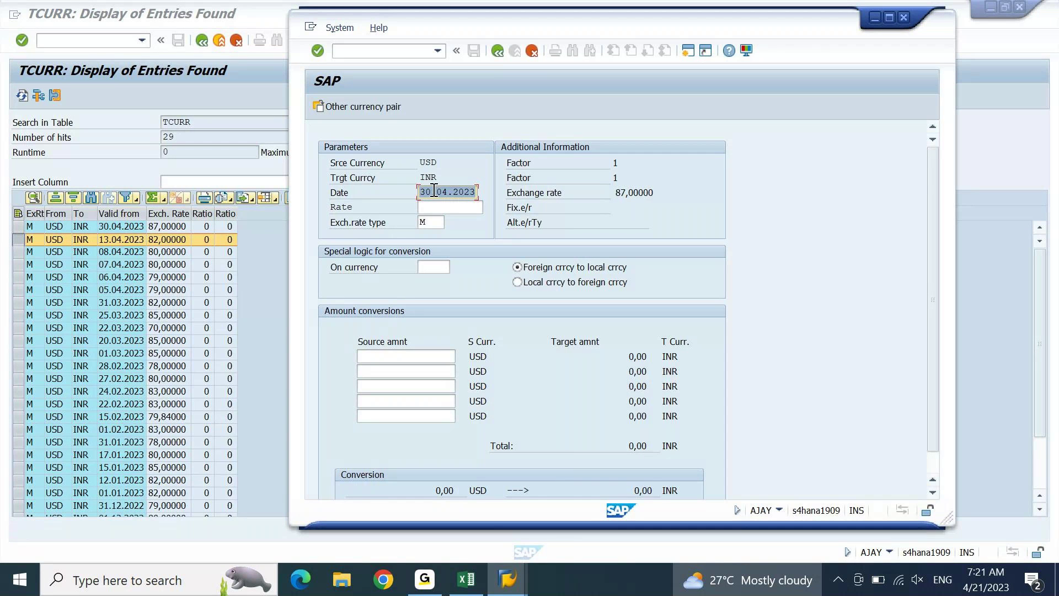
Look up the USD to INR exchange rate for 06.04.2023 and close the currency converter
drag(435, 191, 407, 198)
text(06)
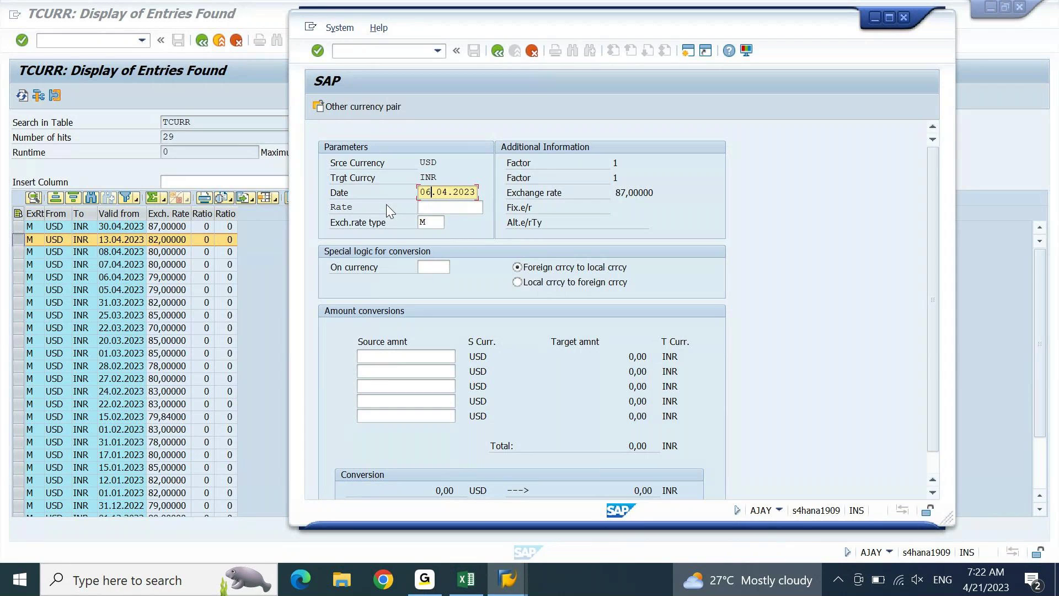
key(Return)
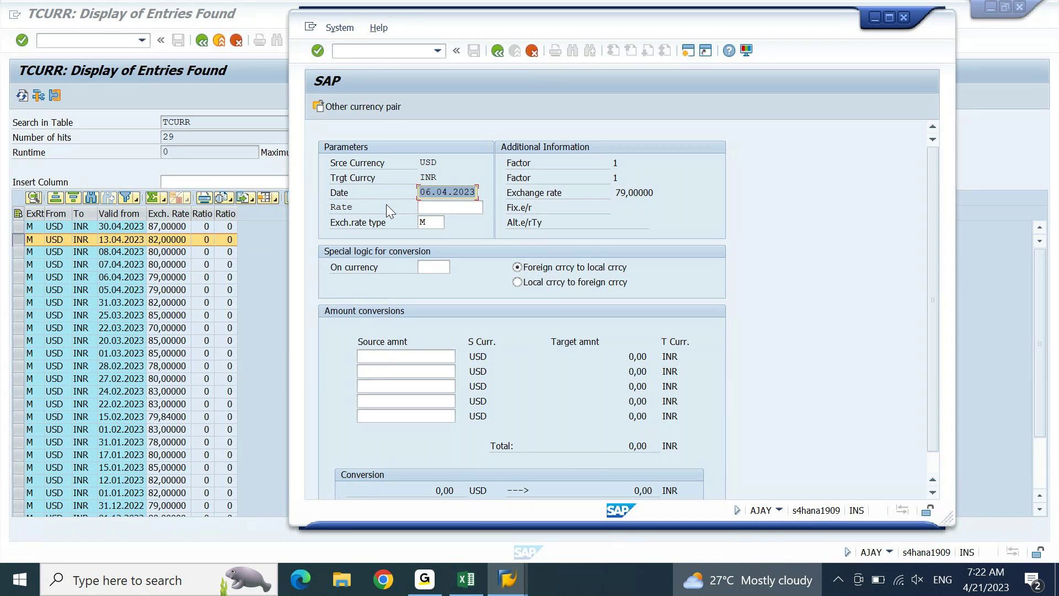
click(905, 17)
Switch to the Excel notes and go to the Currency Conversion Settings heading in cell A1718
click(467, 578)
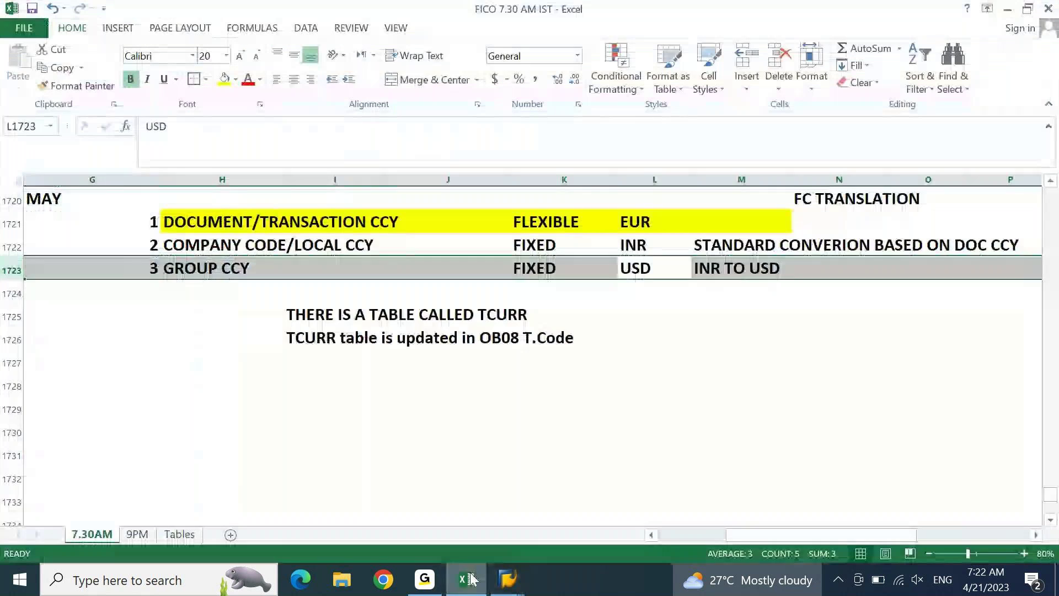
key(ctrl+Left)
key(ctrl+Left)
key(ctrl+Down)
key(ctrl+Up)
key(Up)
key(Up)
key(Up)
key(Up)
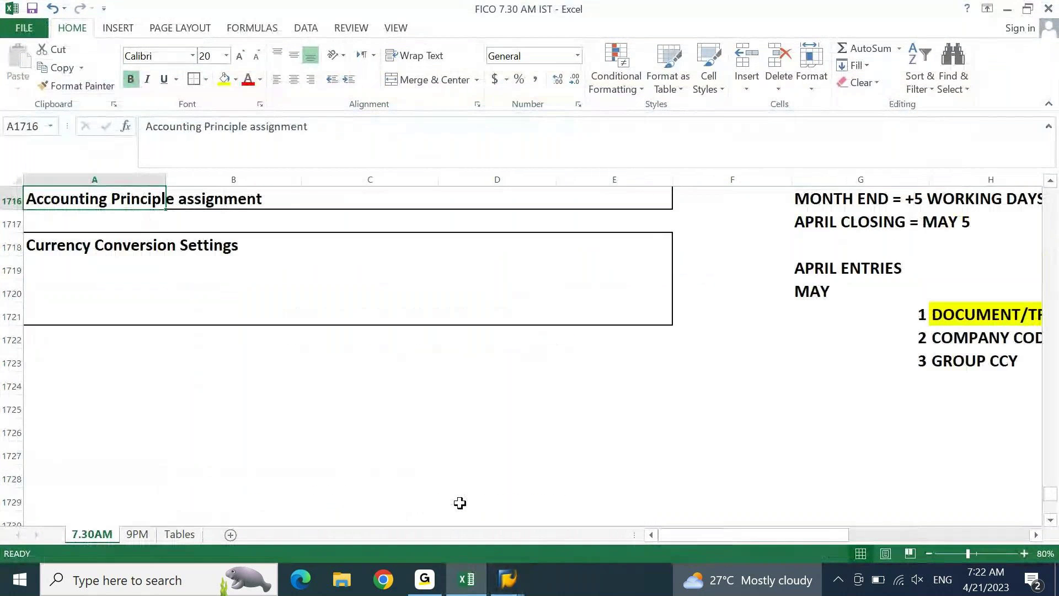
key(Down)
key(Down)
key(Down)
key(Down)
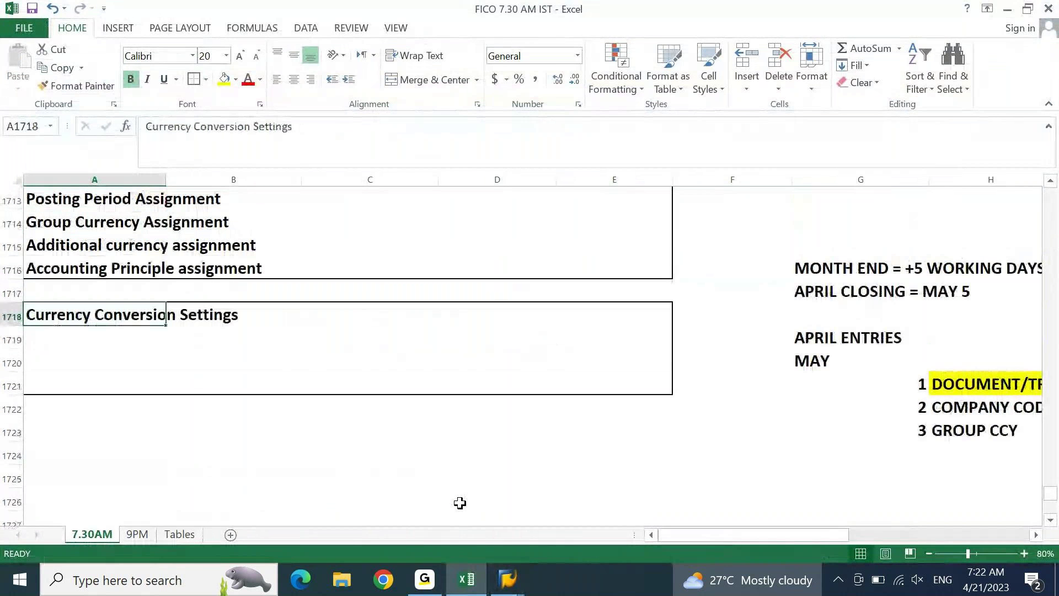
Switch to the SAP company code ledger settings and open Currency Conversion Settings for Company Codes
click(507, 579)
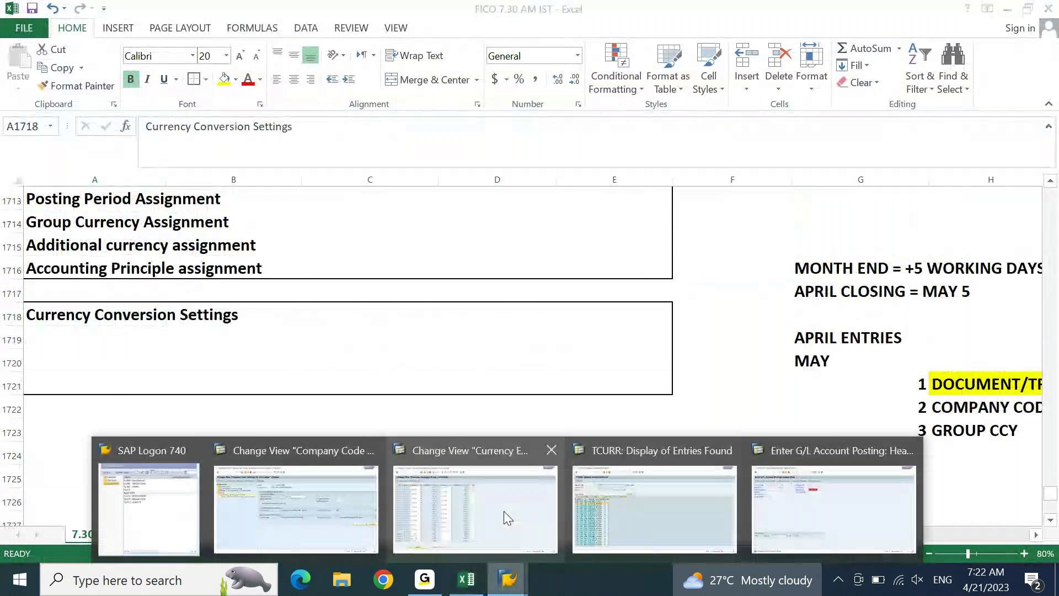
mouse_move(398, 531)
click(362, 510)
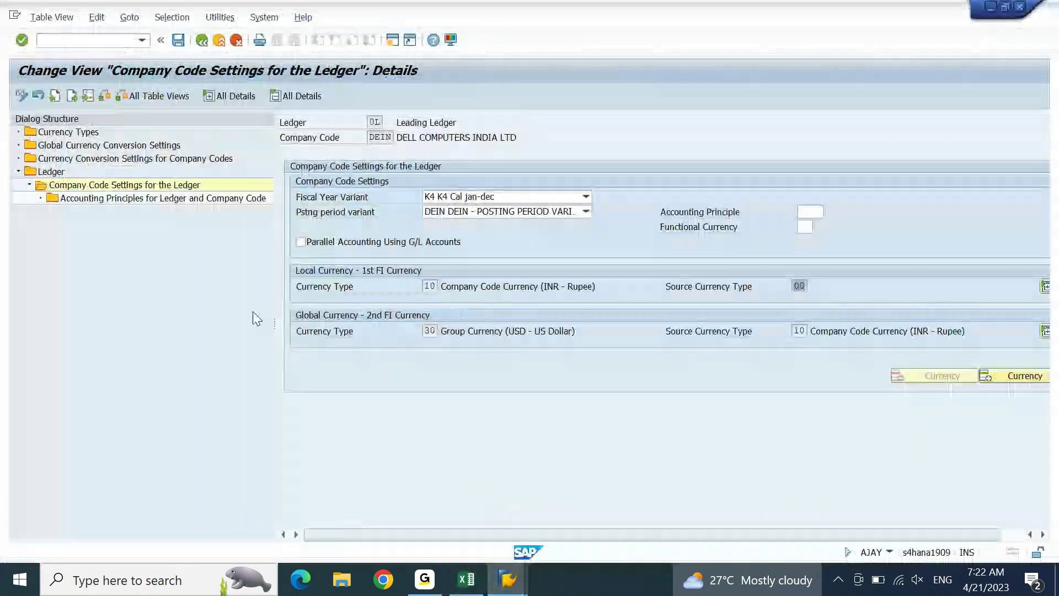
double_click(163, 160)
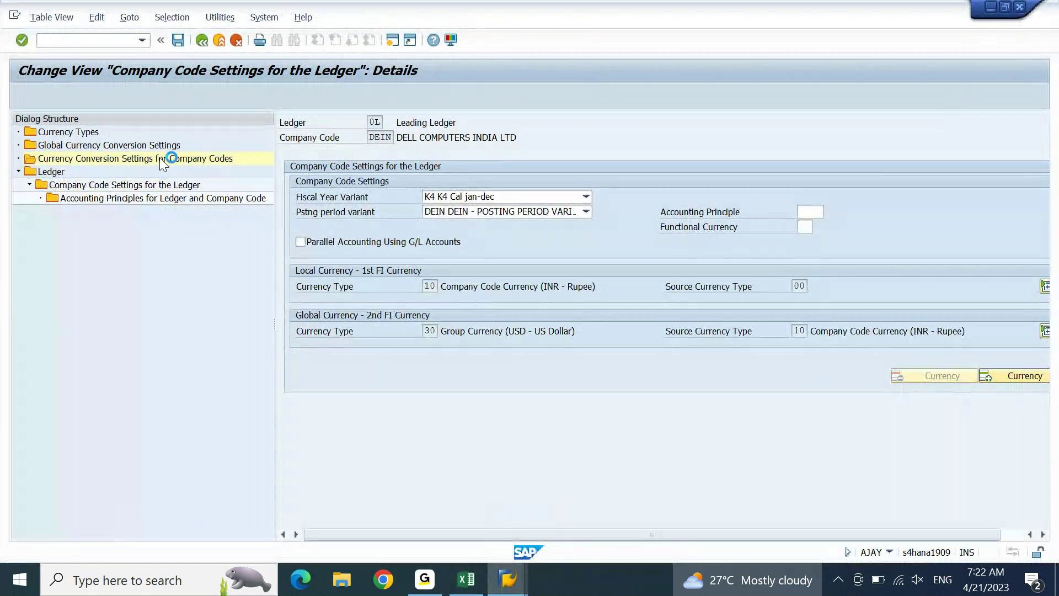
Switch to the Excel notes and complete the heading in cell A1718 as "Currency Conversion Settings for Company Code"
key(Return)
key(alt+Tab)
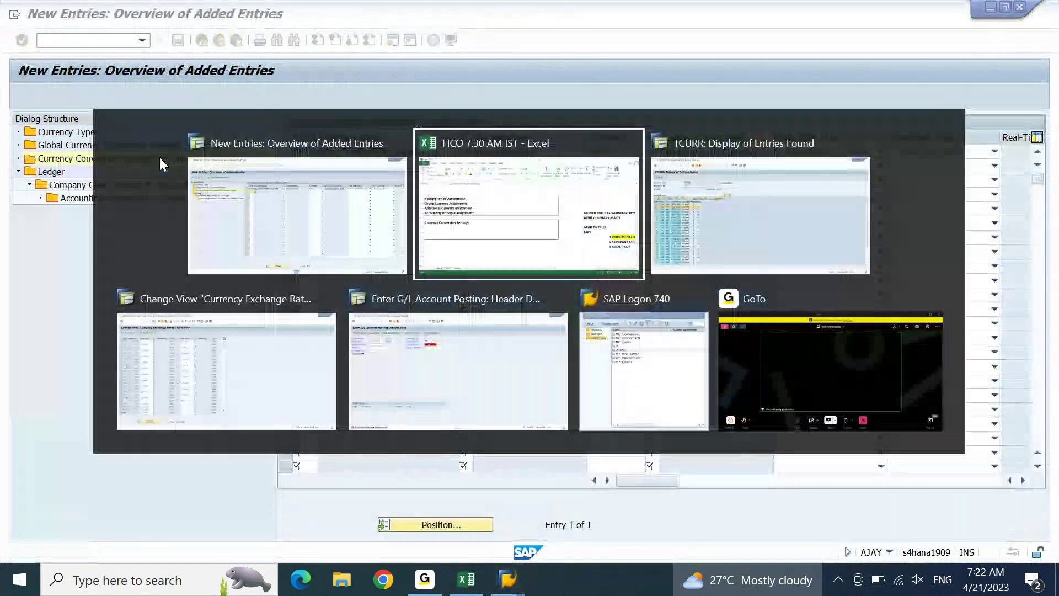
key(F2)
text(FOR)
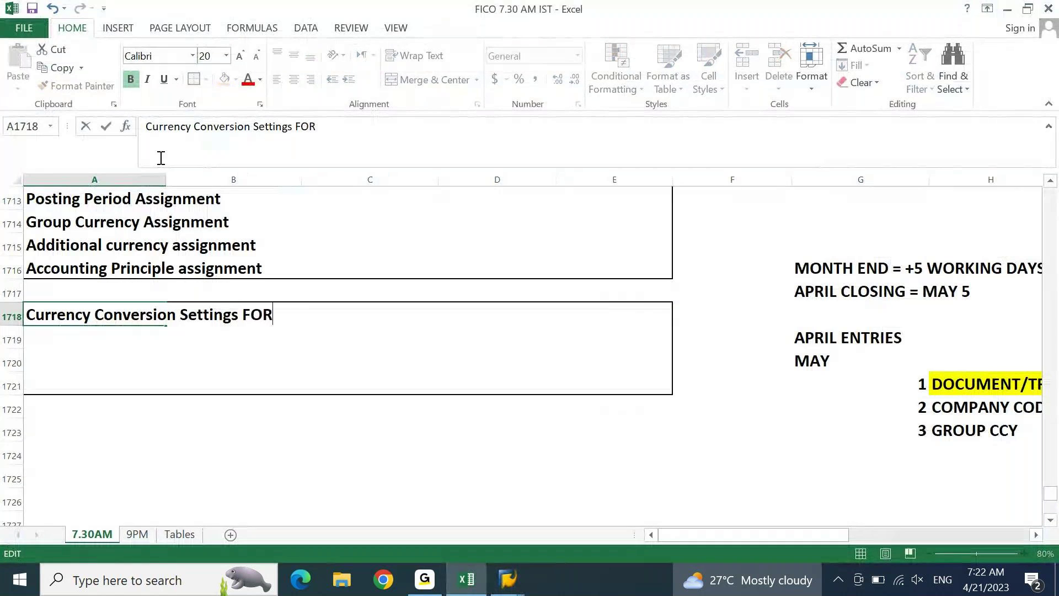
key(BackSpace)
key(BackSpace)
key(BackSpace)
text(for Co)
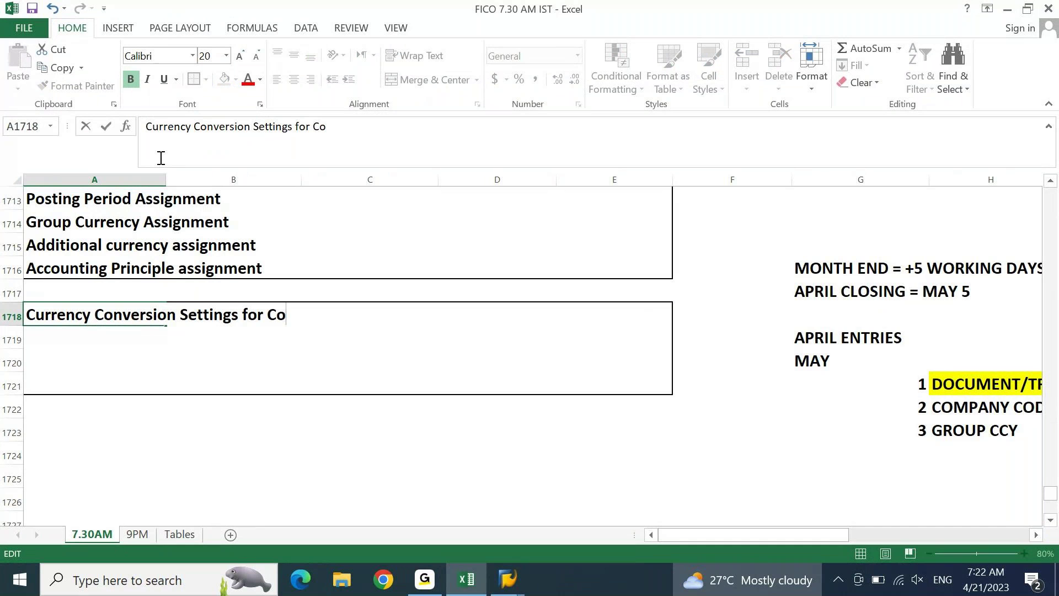
text(mpany Code)
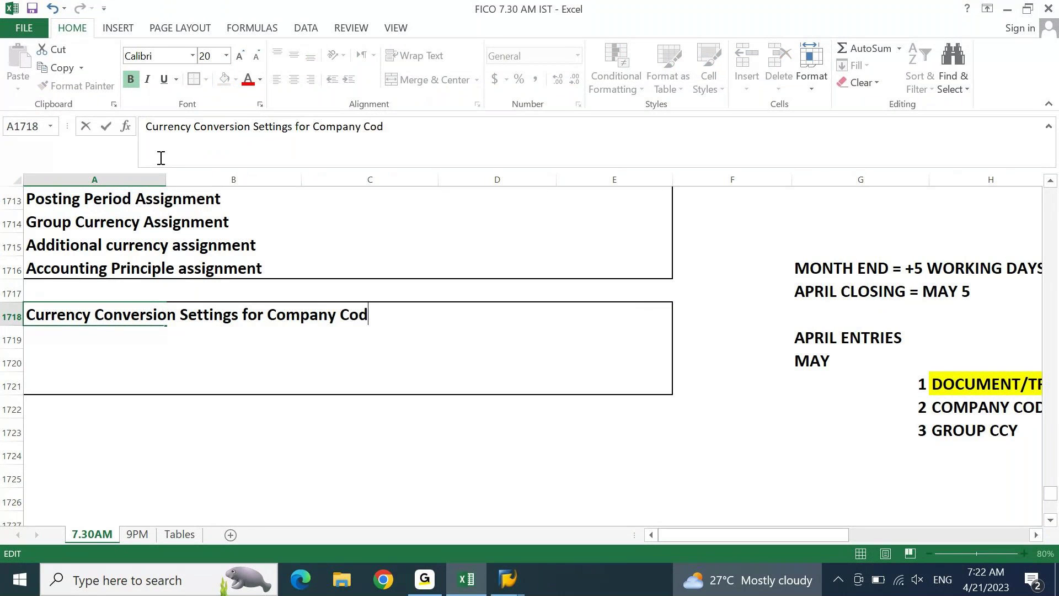
key(Return)
Check the SAP conversion entry, then write in Excel cell A1719 "Grroup CCY (USD) is always converted from Local CCY (INR) with M rate"
key(alt+Tab)
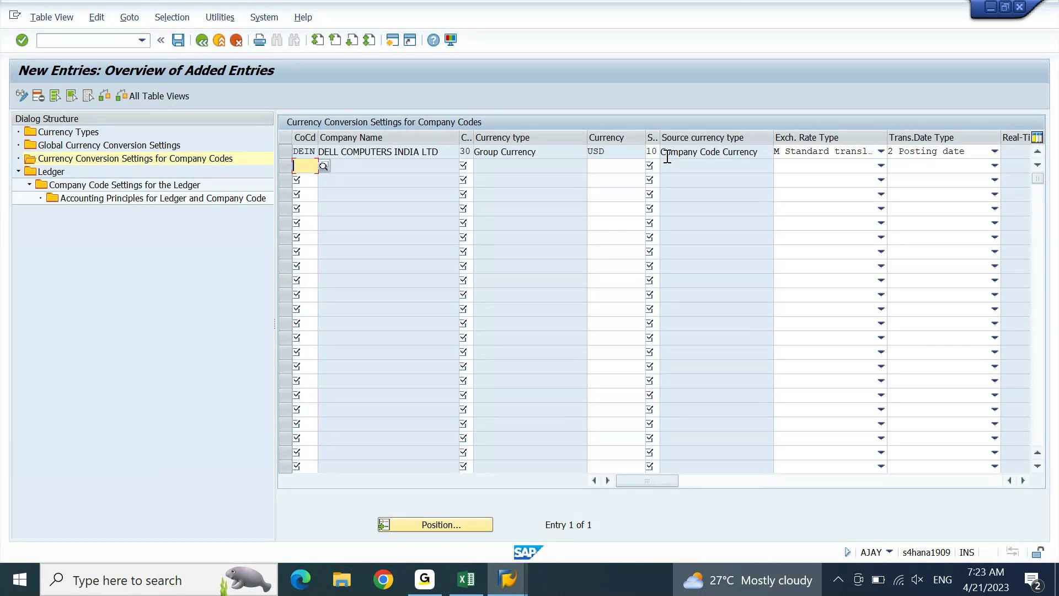
click(464, 593)
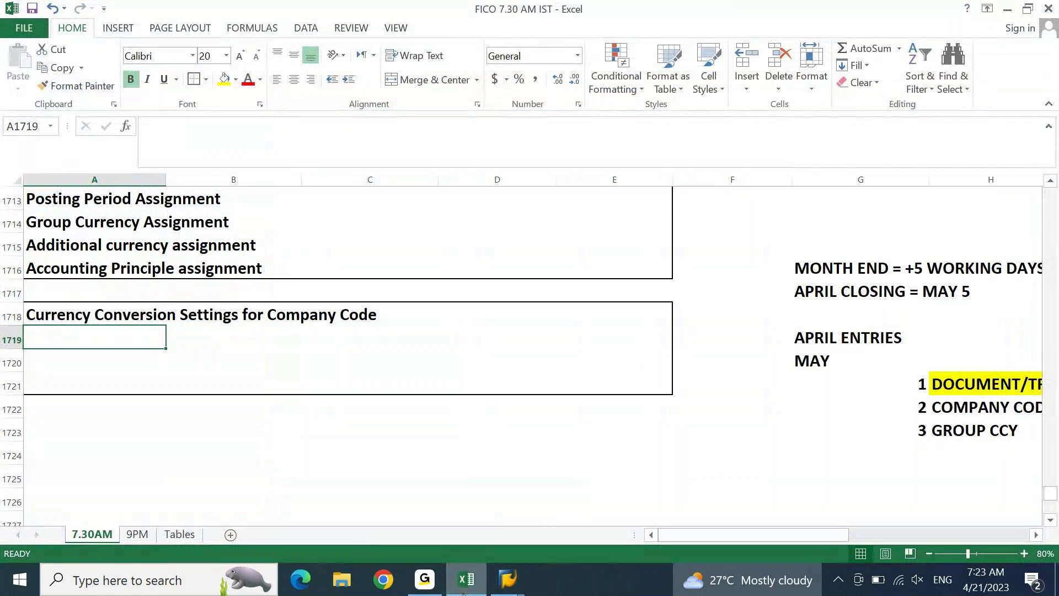
text(GRroup )
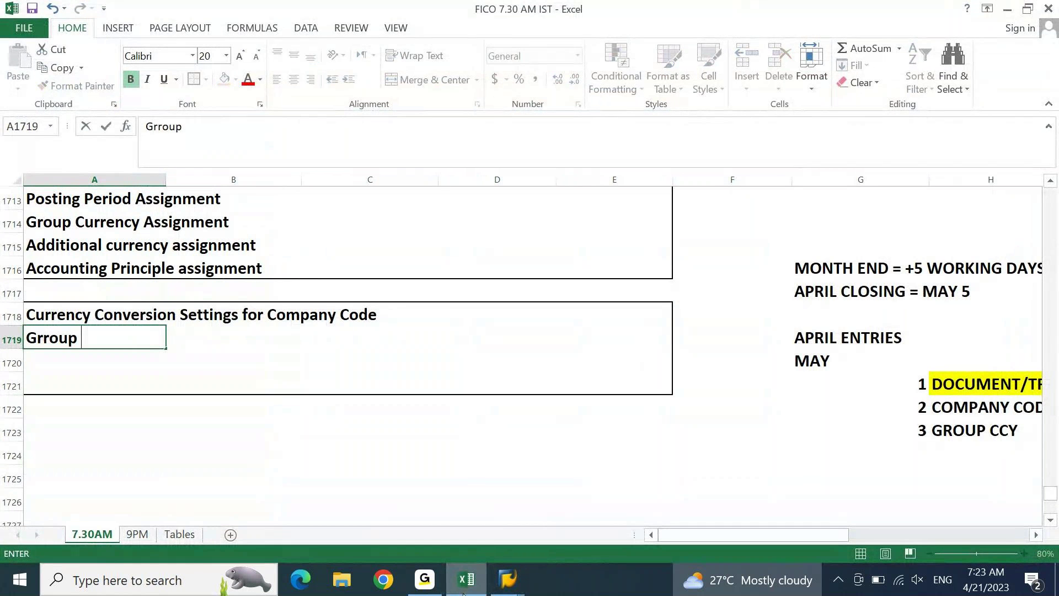
text(CCY (UD)
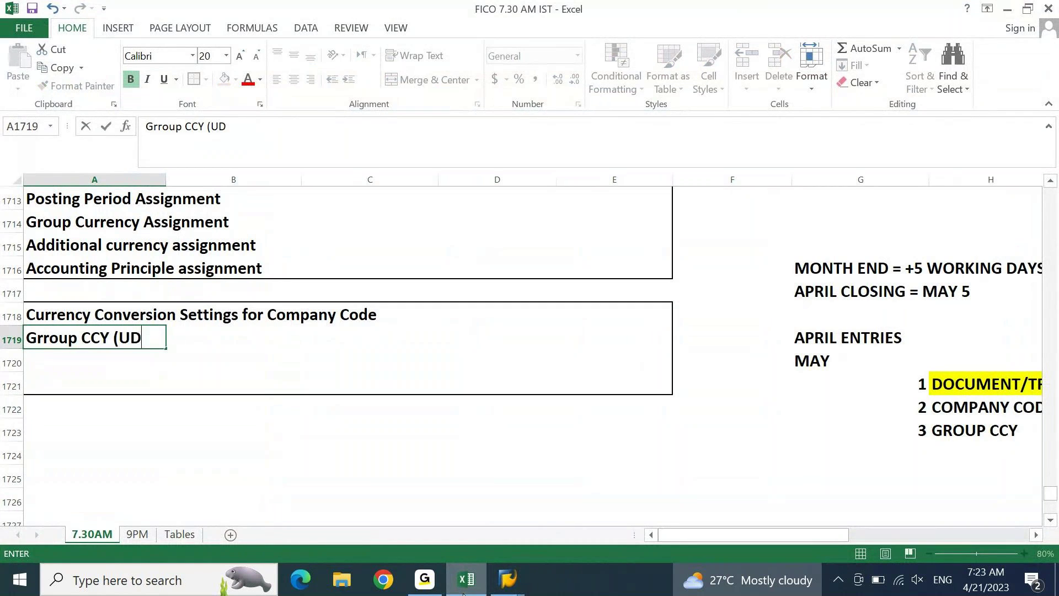
key(BackSpace)
text(SD()
key(BackSpace)
text() is co)
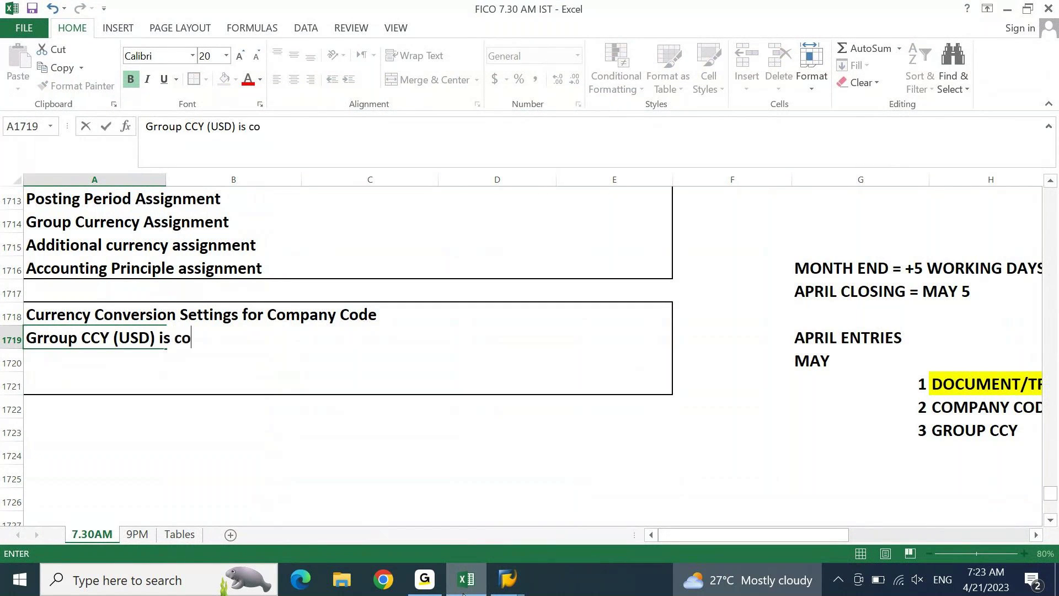
key(BackSpace)
key(BackSpace)
text(always )
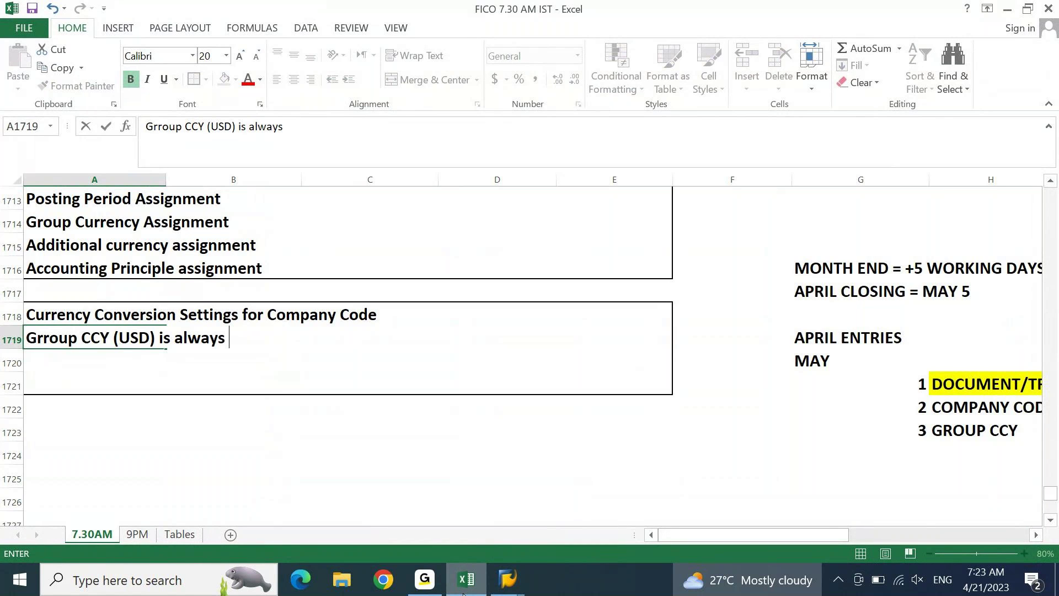
text(converted from Local C)
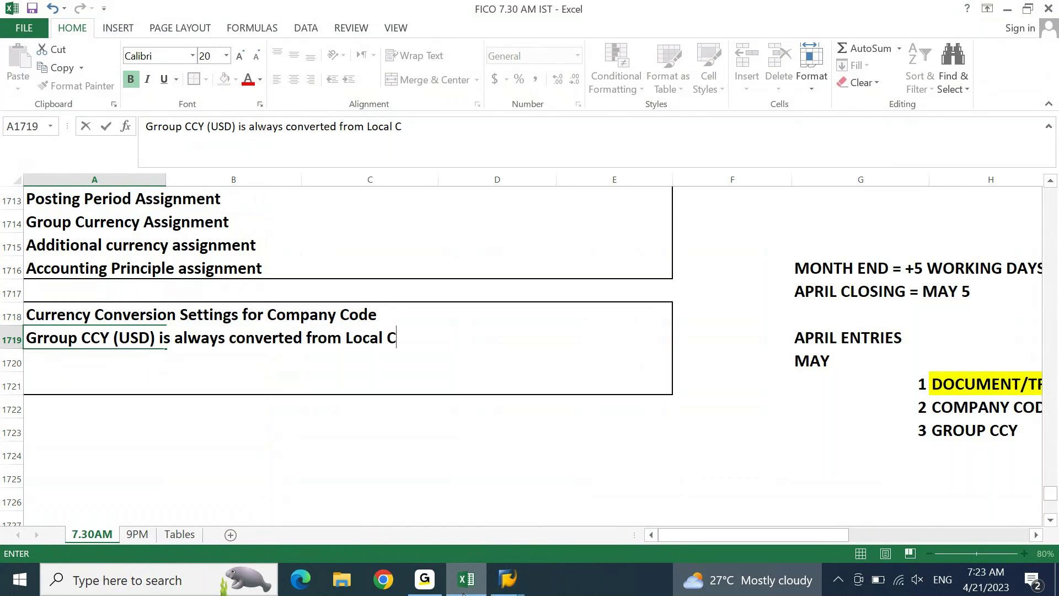
text(CY (INR))
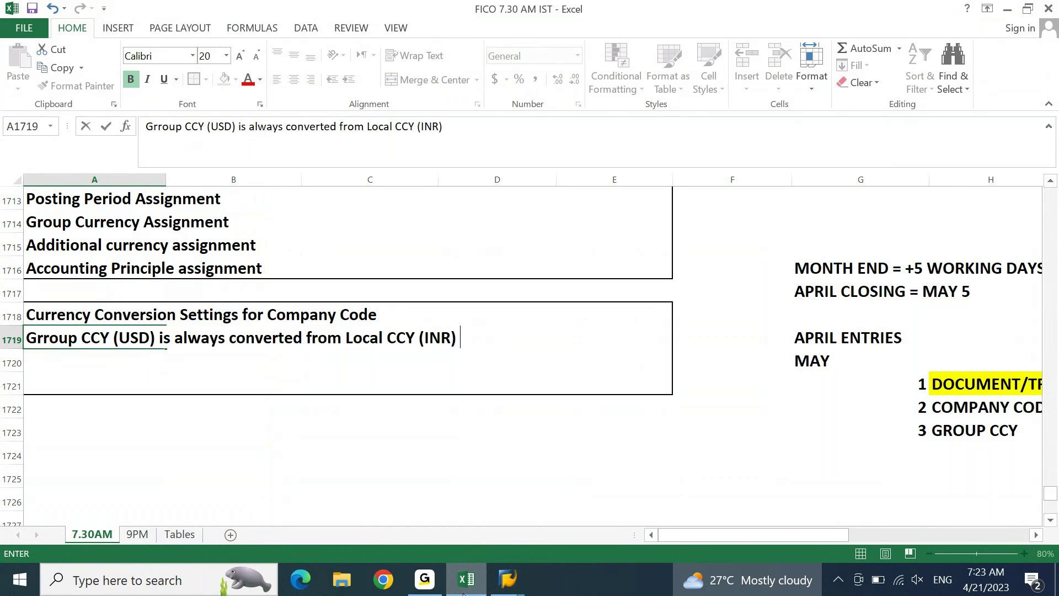
text( with M )
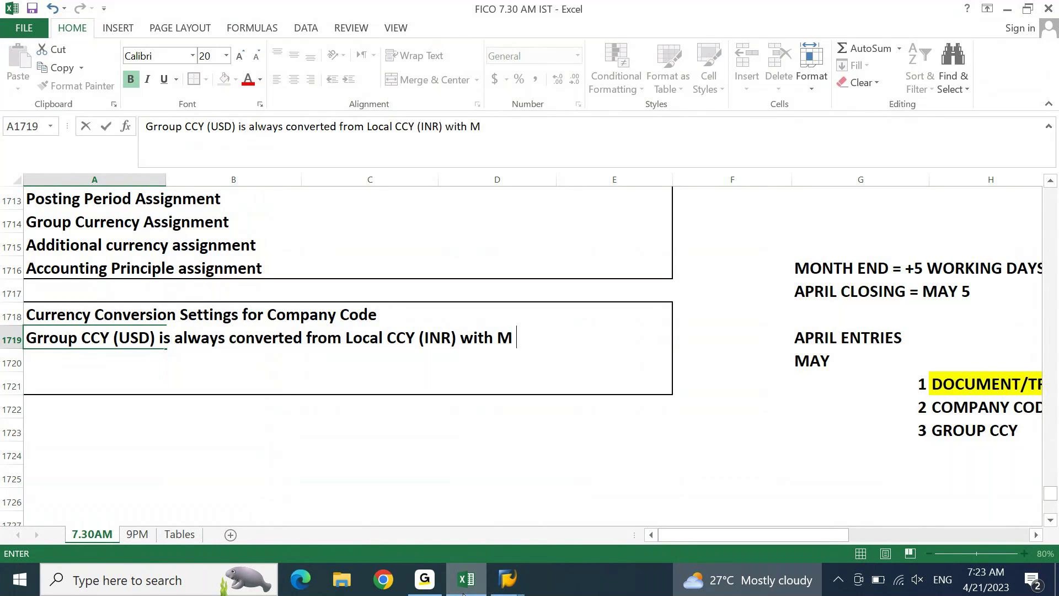
text(rate for)
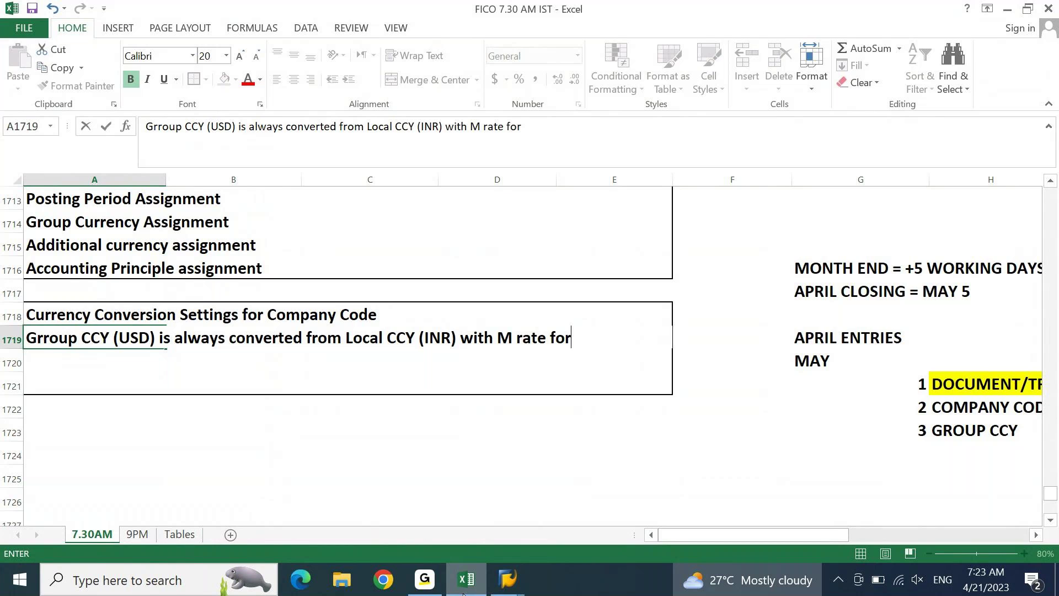
text( Posting)
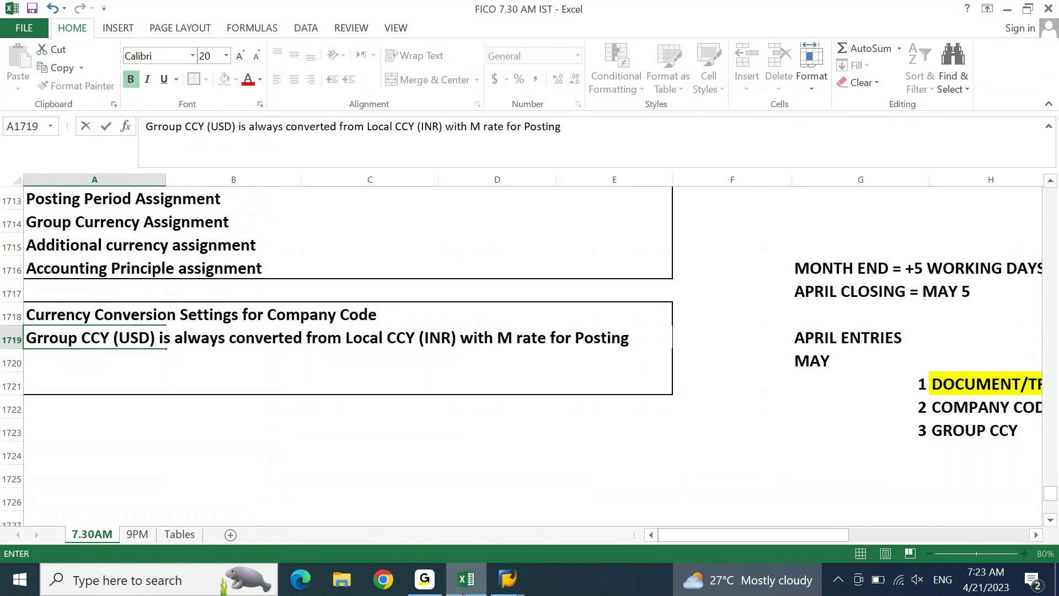
End the note in cell A1719 with "on Posting Date"
key(BackSpace)
key(BackSpace)
key(BackSpace)
key(BackSpace)
key(BackSpace)
key(BackSpace)
key(BackSpace)
key(BackSpace)
key(BackSpace)
key(BackSpace)
key(BackSpace)
key(BackSpace)
text(on Po)
key(BackSpace)
text(osting )
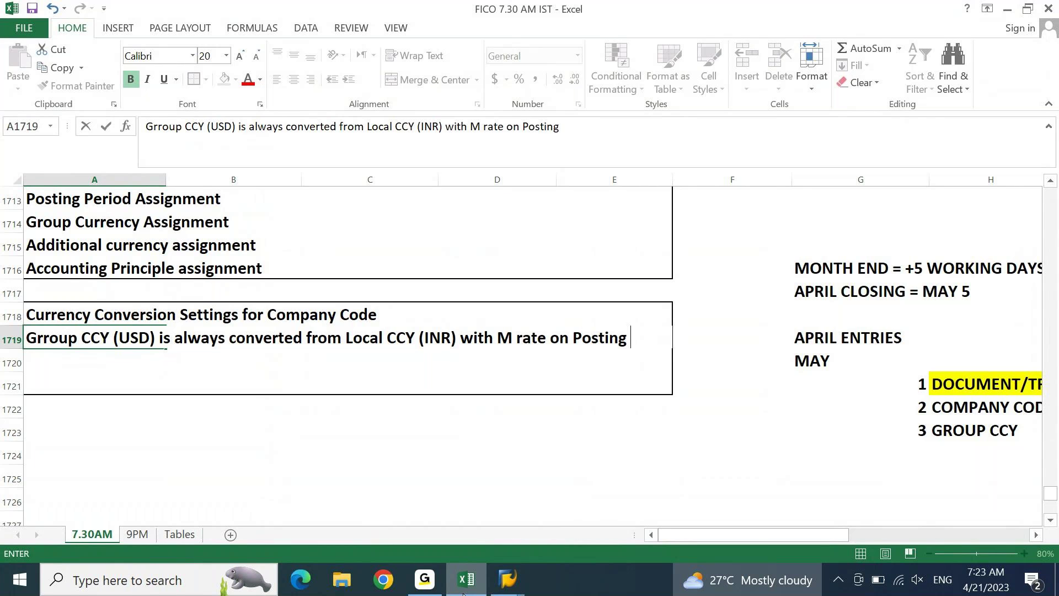
text(DAte)
key(Return)
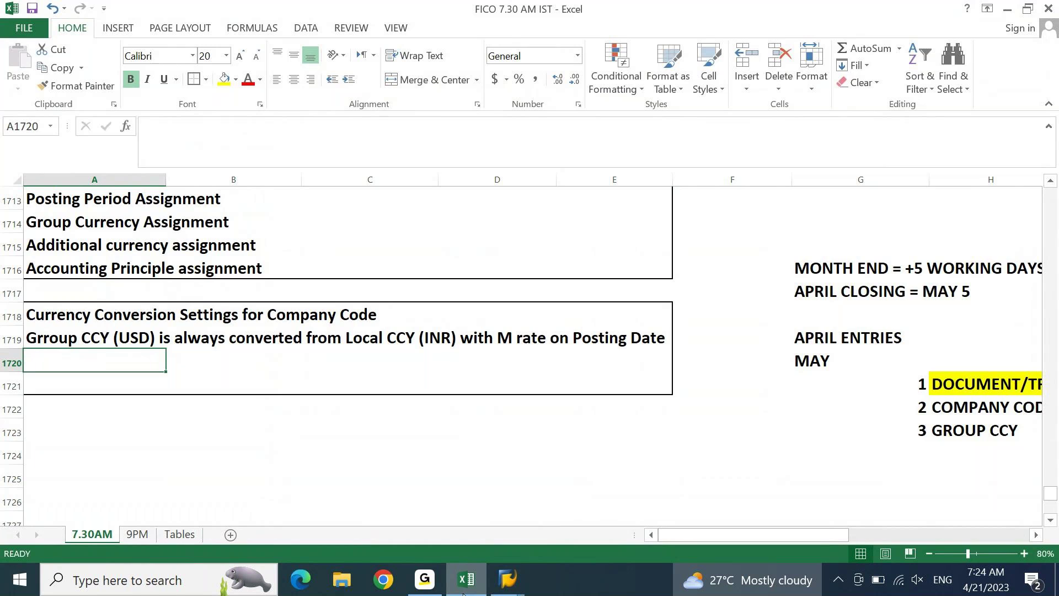
Review the notes from Define Accounting Principles in row 1708 down to the row above the currency conversion heading
key(Up)
key(Up)
key(Up)
key(Up)
key(Up)
key(Up)
key(Up)
key(Up)
key(Up)
key(Up)
key(Up)
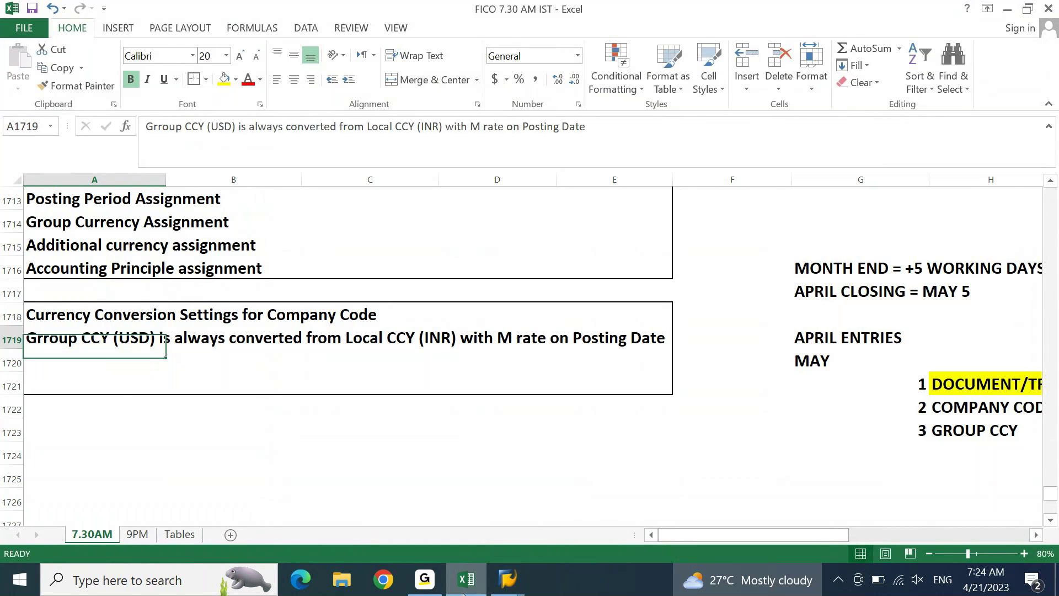
key(Up)
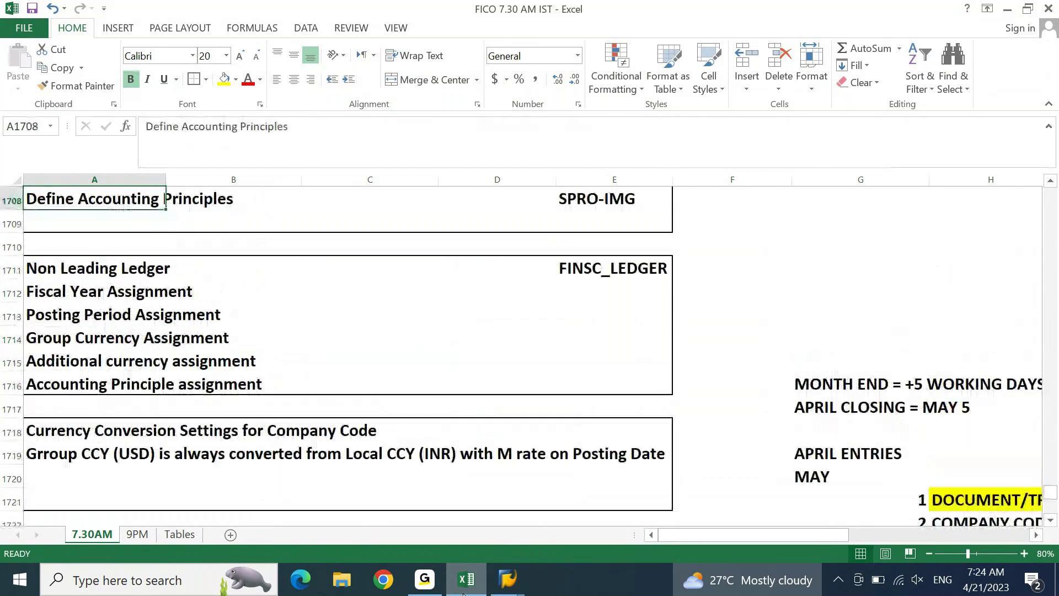
key(Down)
key(Down)
key(Down)
key(Down)
key(Down)
key(Down)
key(Down)
key(Down)
key(Down)
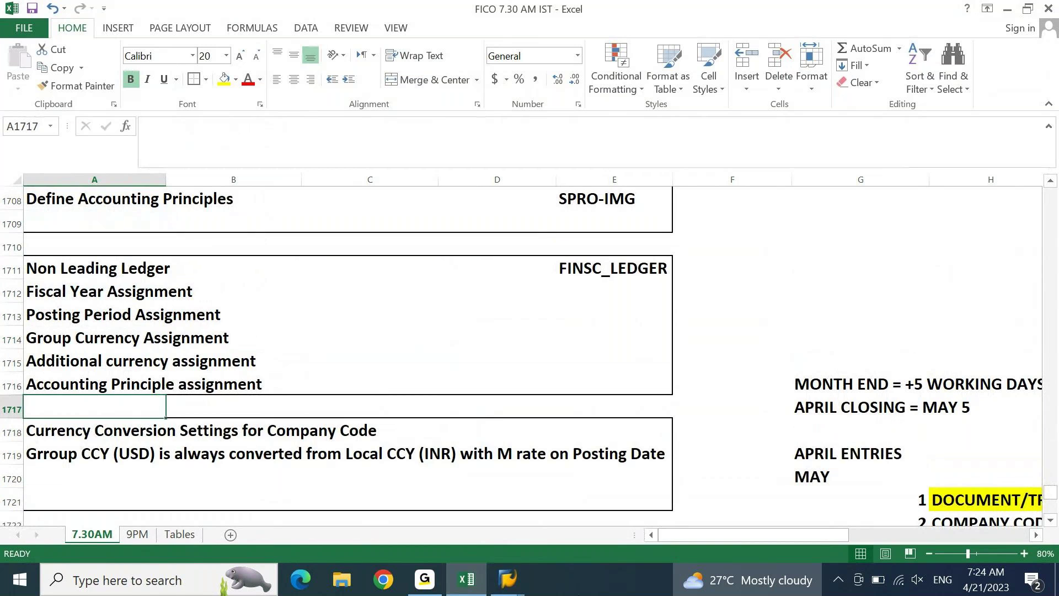
Save the currency conversion entries in SAP, leave the new entries view, and return to heading A1718 in the Excel notes
click(516, 584)
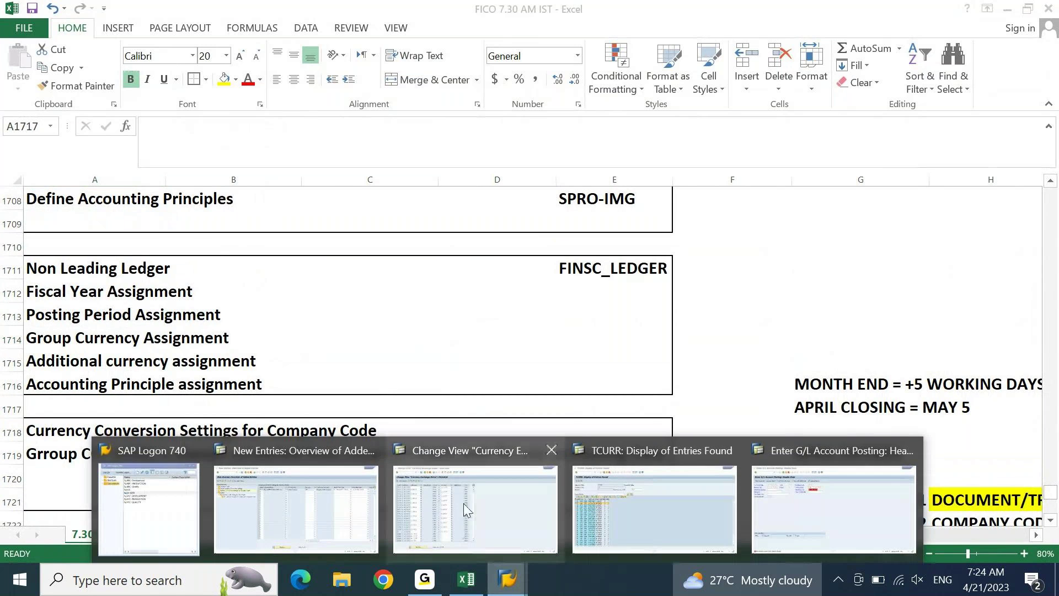
click(296, 507)
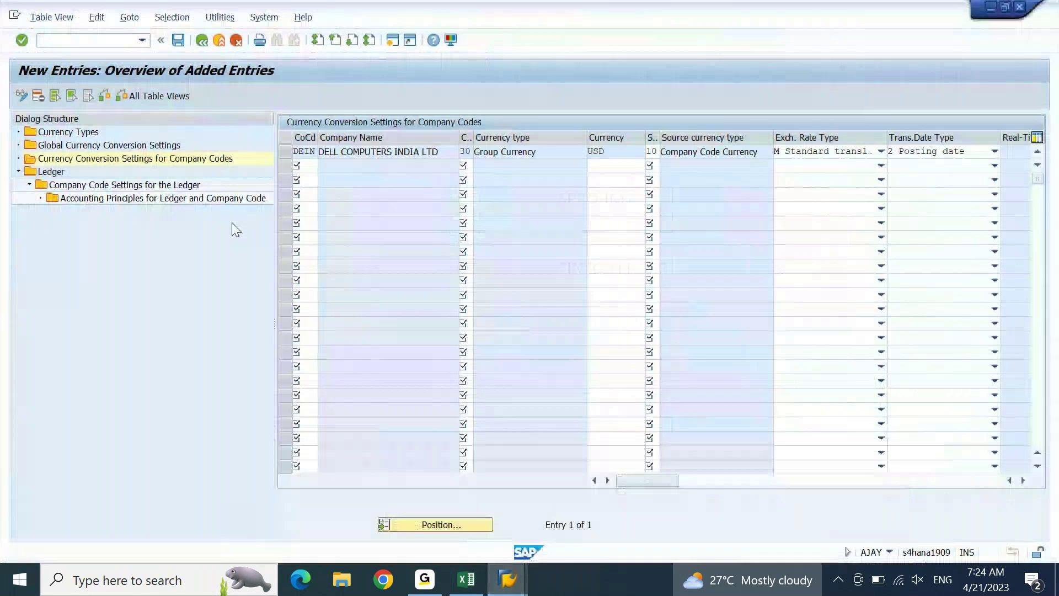
click(178, 41)
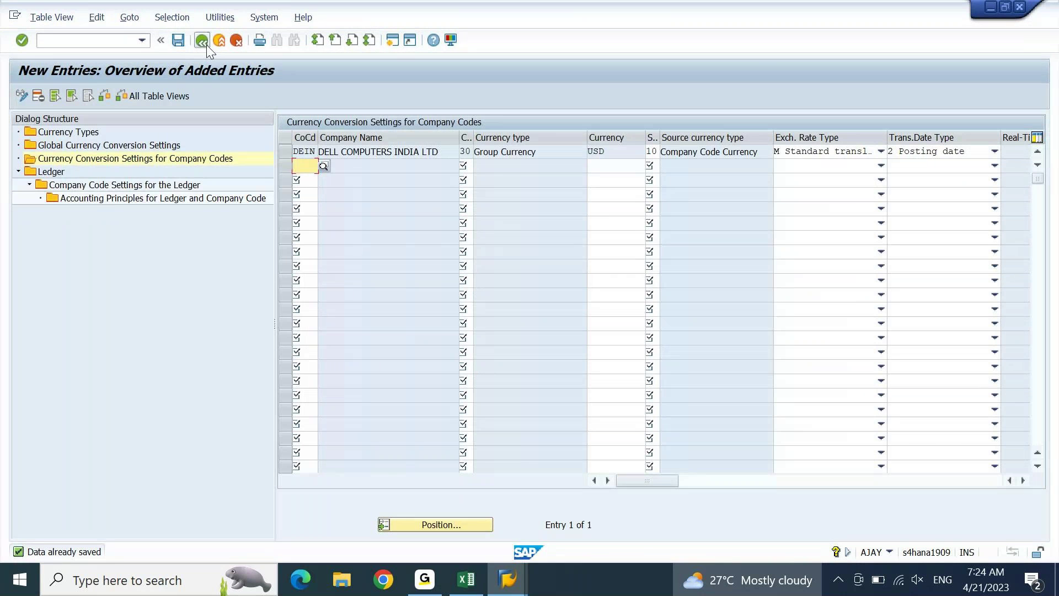
click(205, 43)
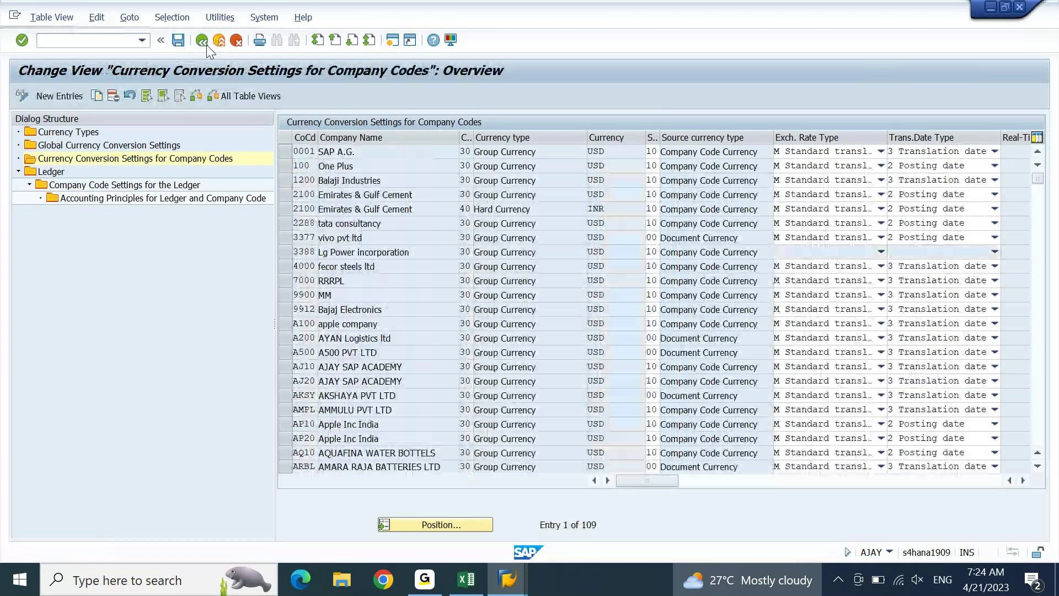
click(469, 581)
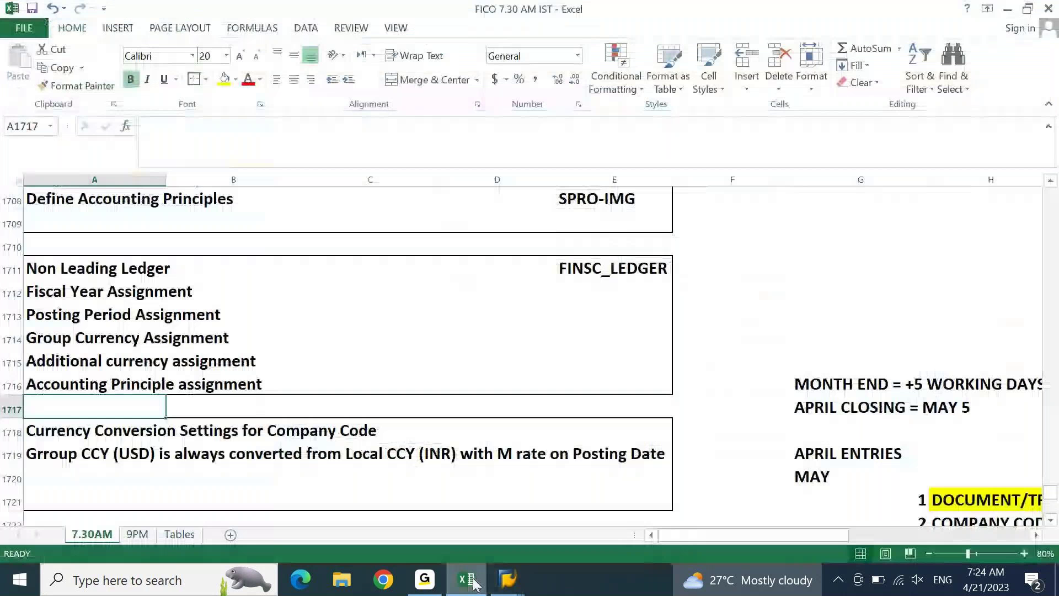
key(Down)
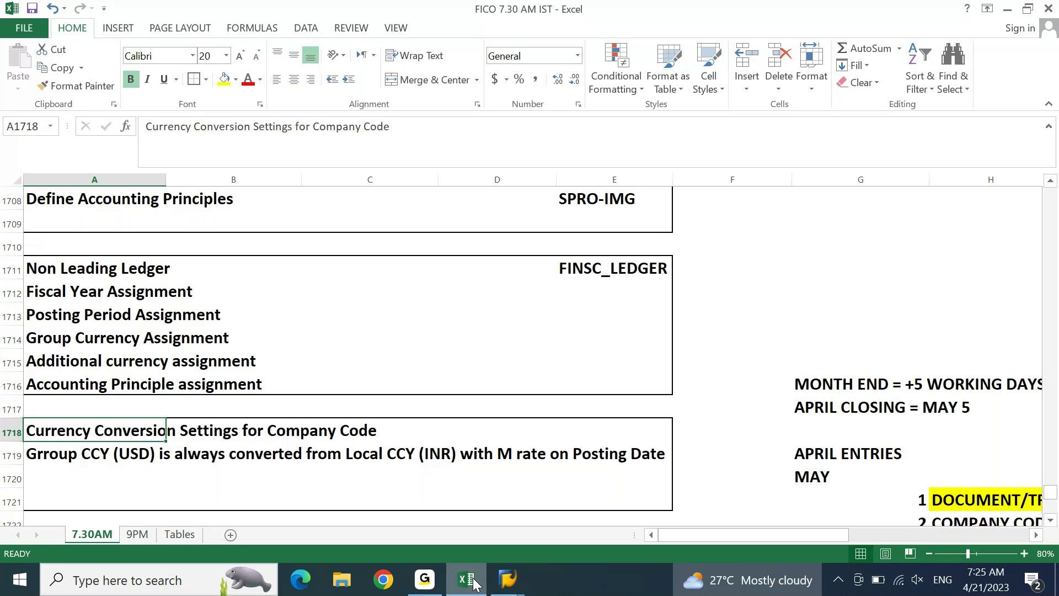
Switch to the SAP G/L account posting header and set the USD exchange rate to 83
click(500, 589)
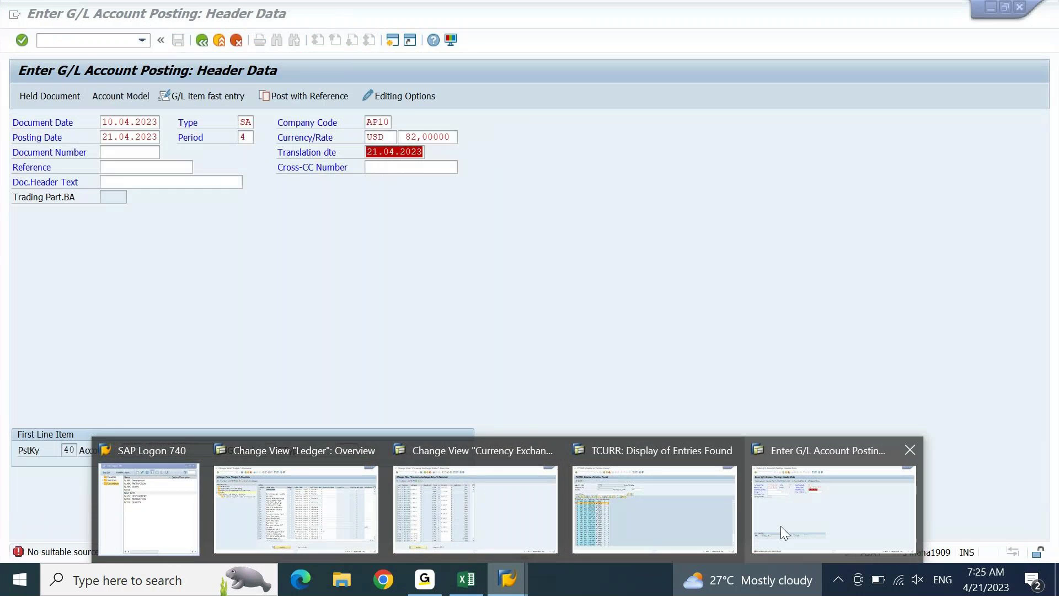
click(780, 525)
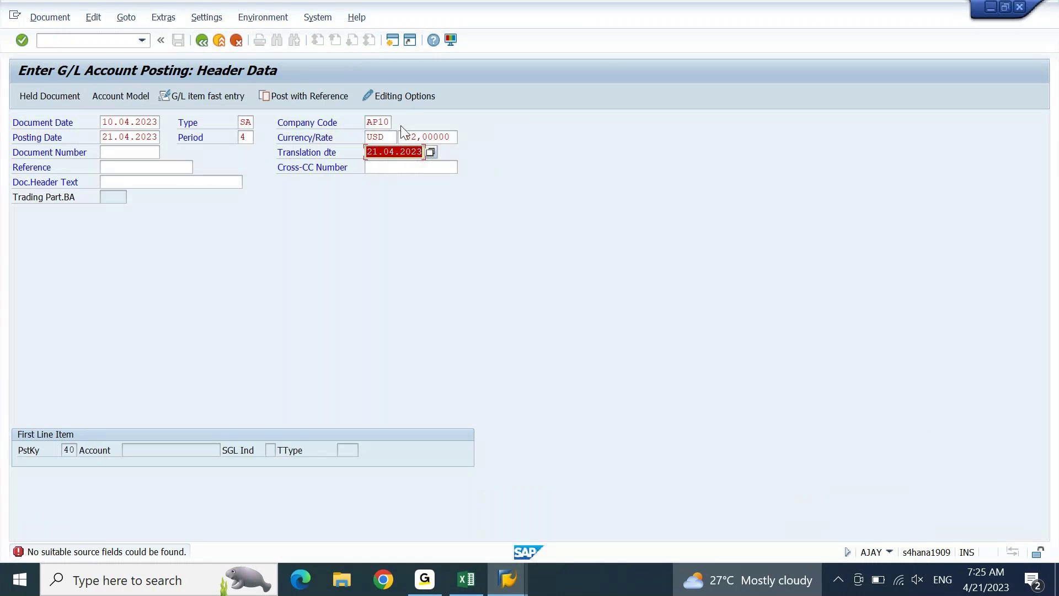
key(shift+Tab)
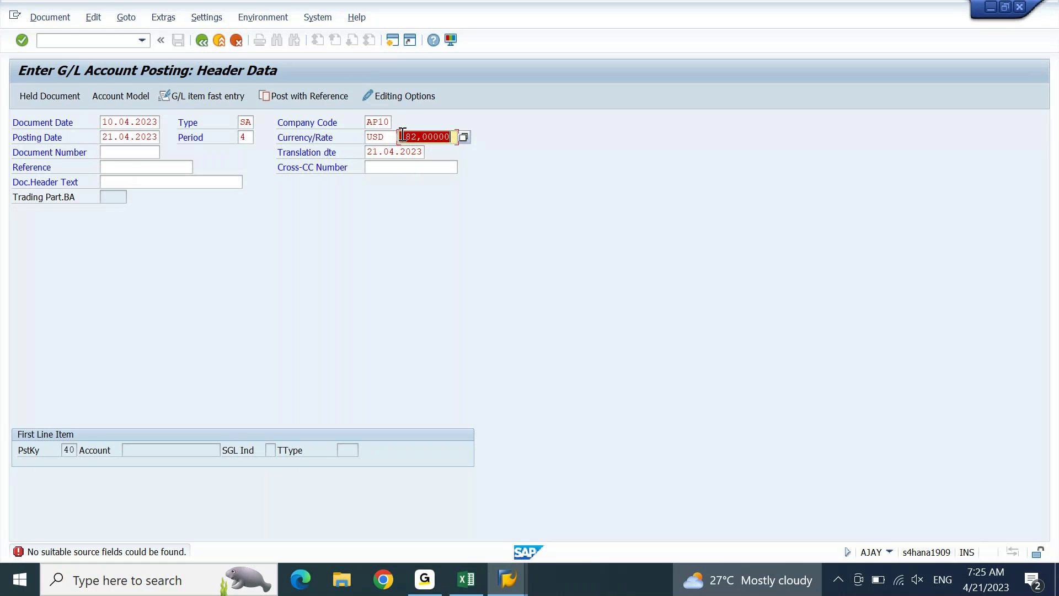
text(13)
key(Return)
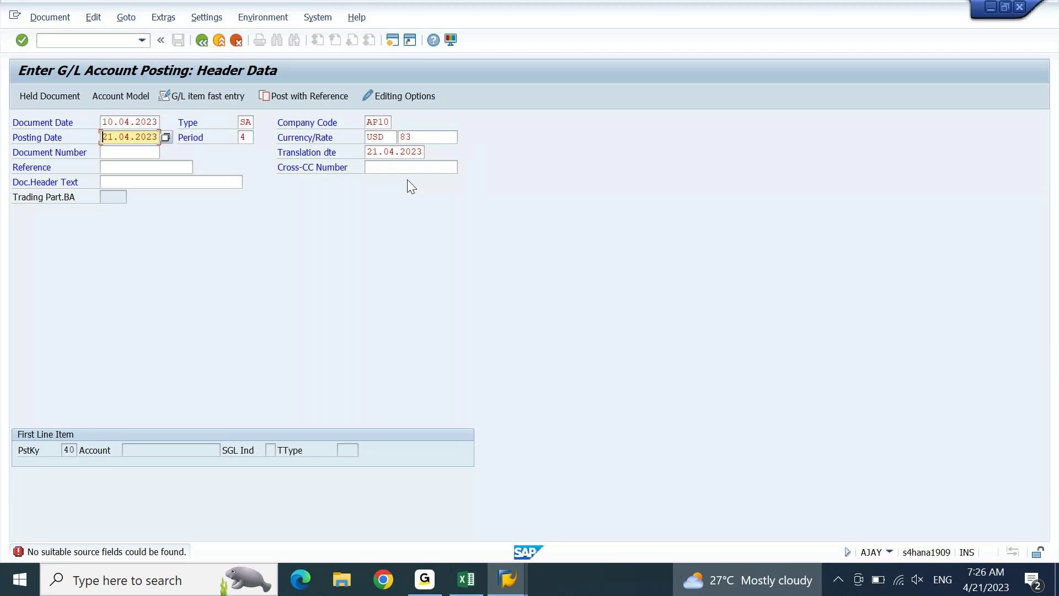
key(Return)
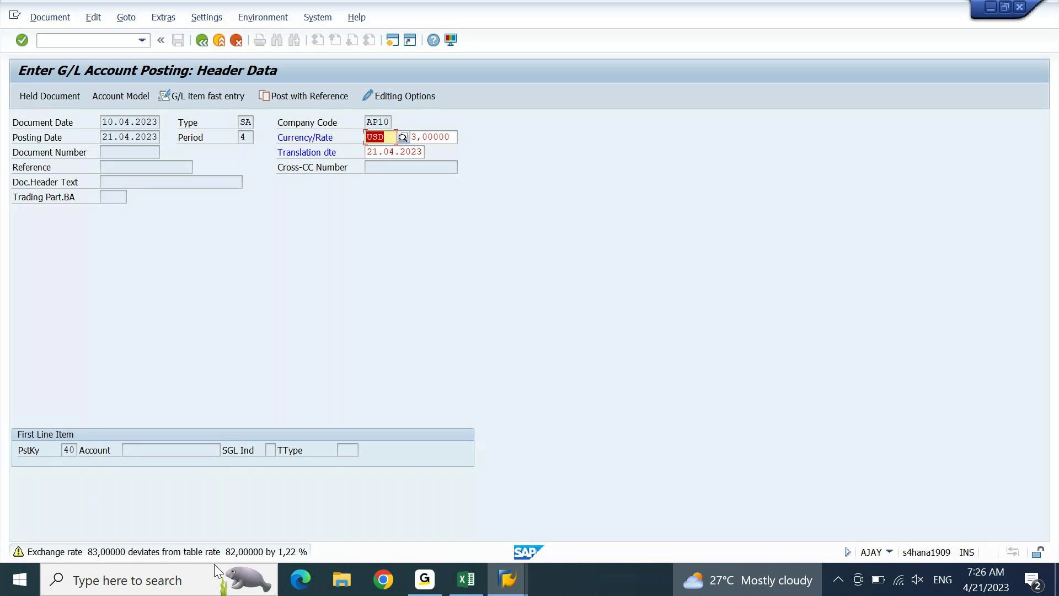
Confirm the posting header again and open the details of the exchange rate deviation message
key(Tab)
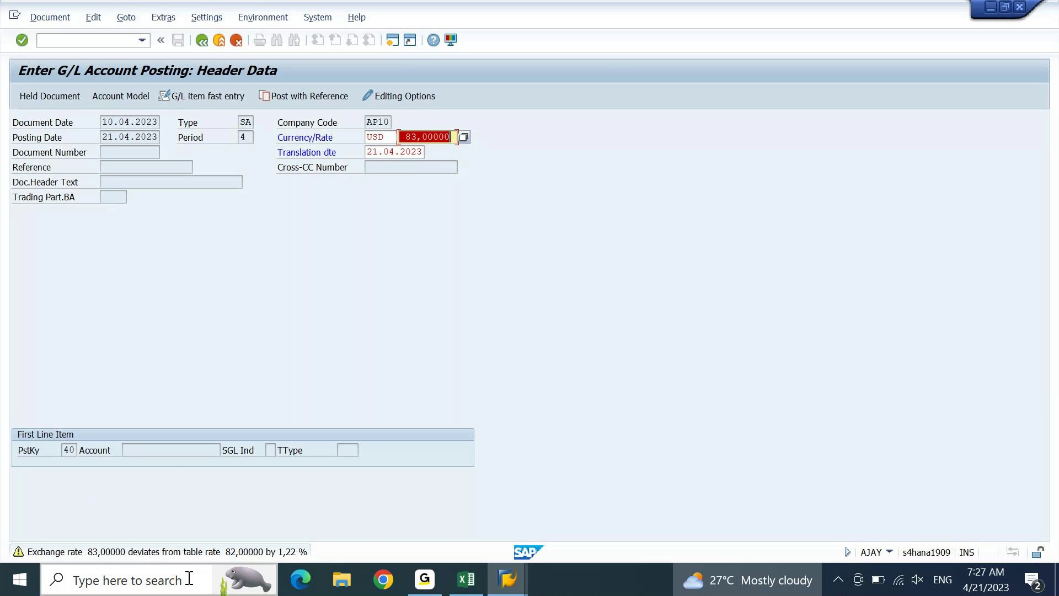
key(Return)
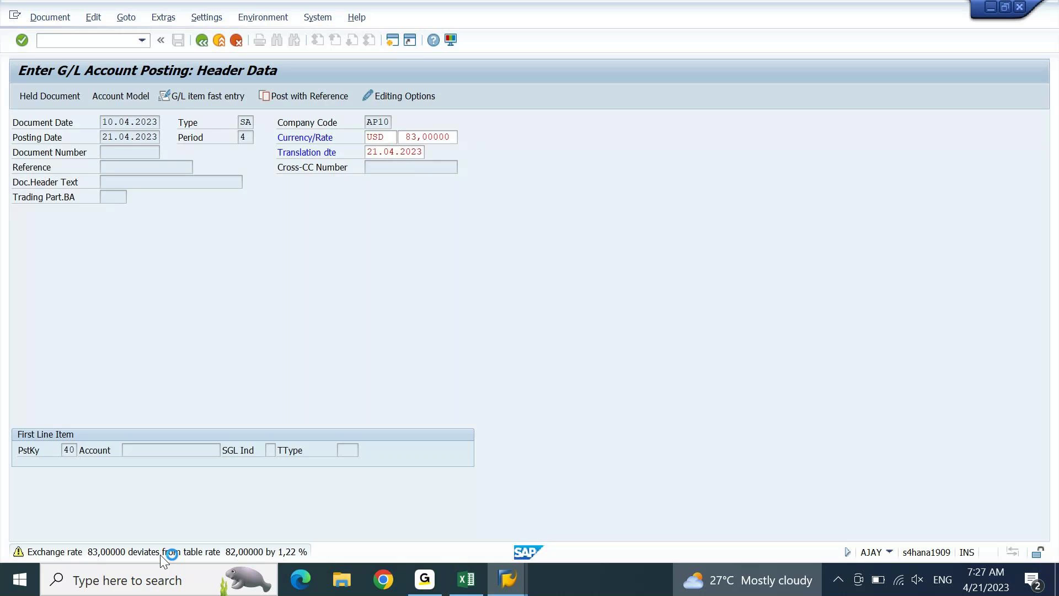
double_click(160, 555)
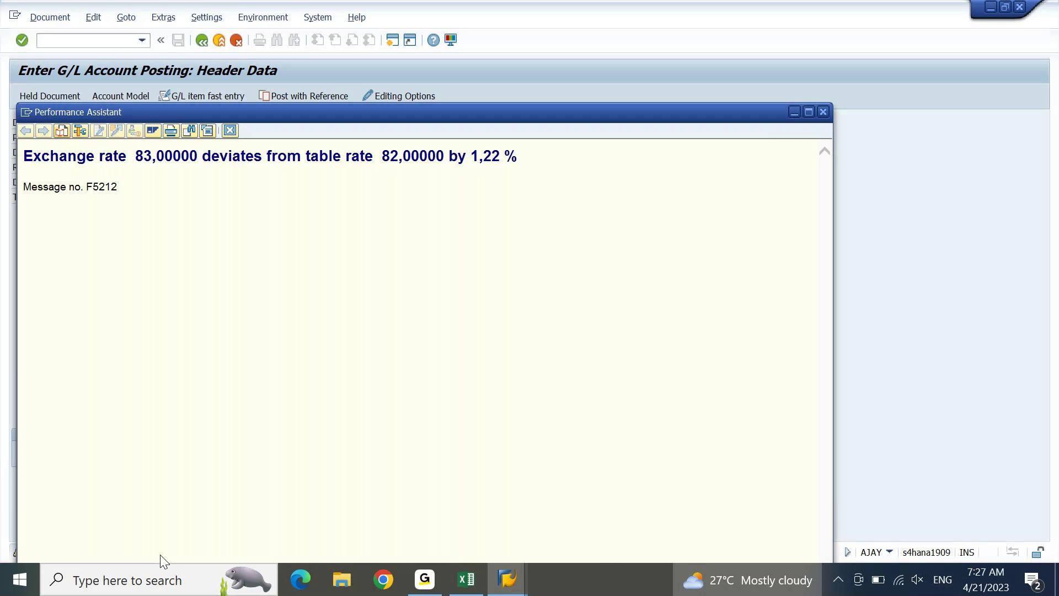
key(alt+Tab)
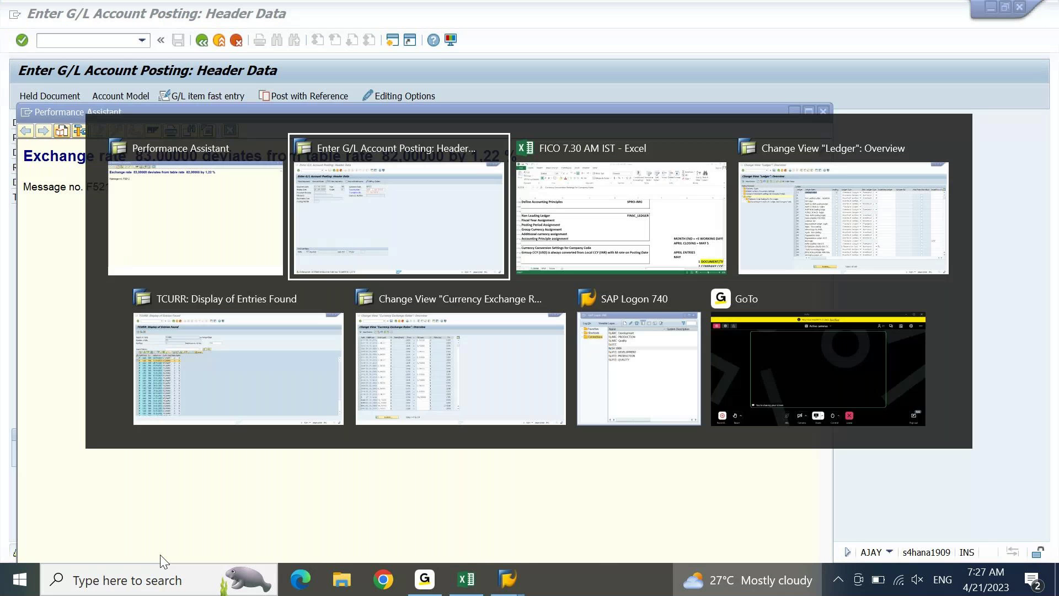
Switch to the TCURR entries session, leave the table display and start transaction OBA5
key(alt+Tab)
key(alt+Tab)
key(alt+Tab)
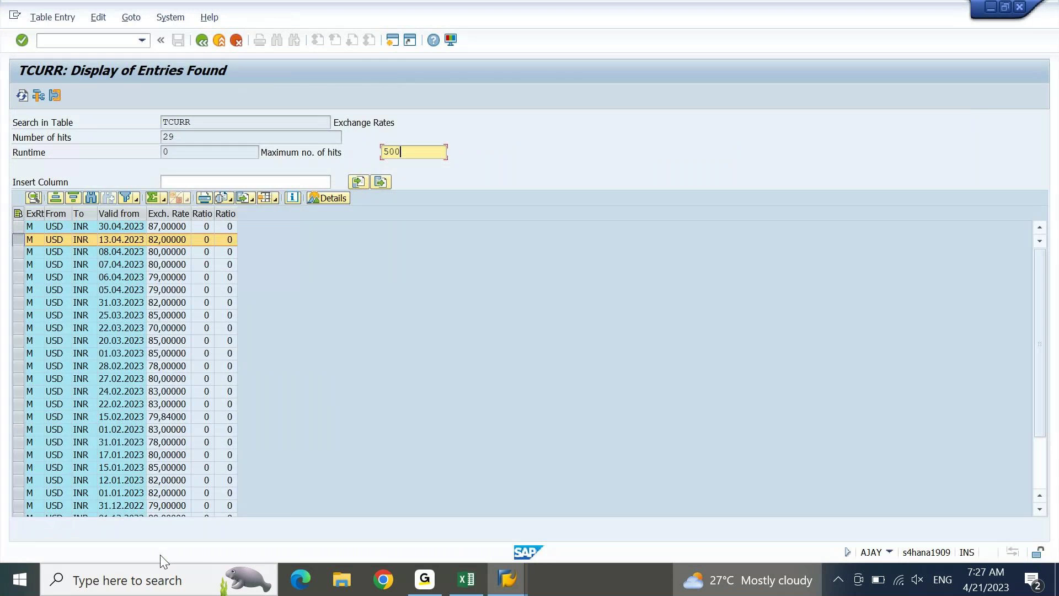
key(F3)
key(F3)
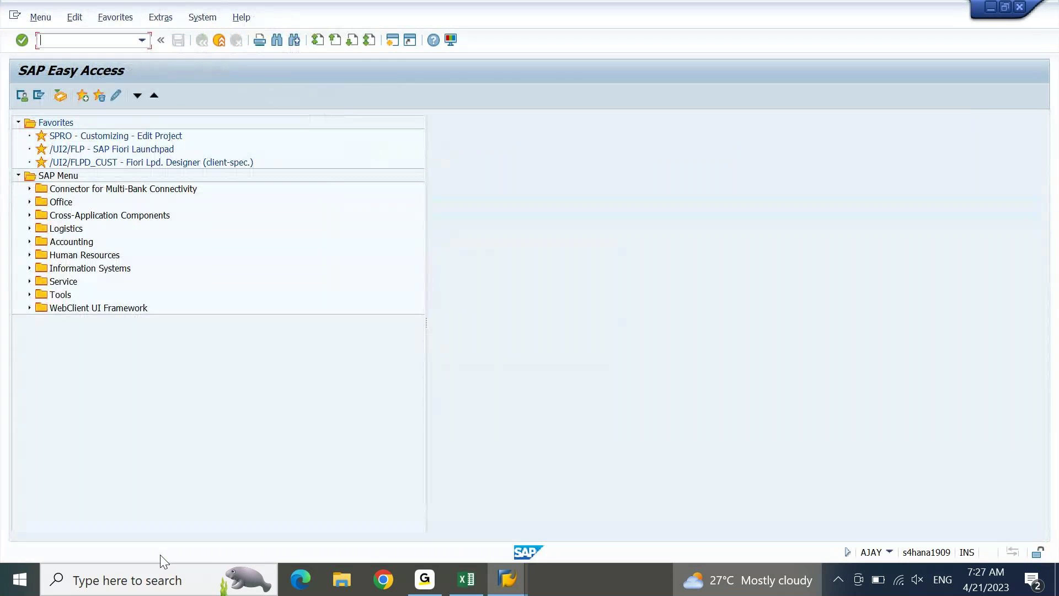
text(OBA5)
key(Return)
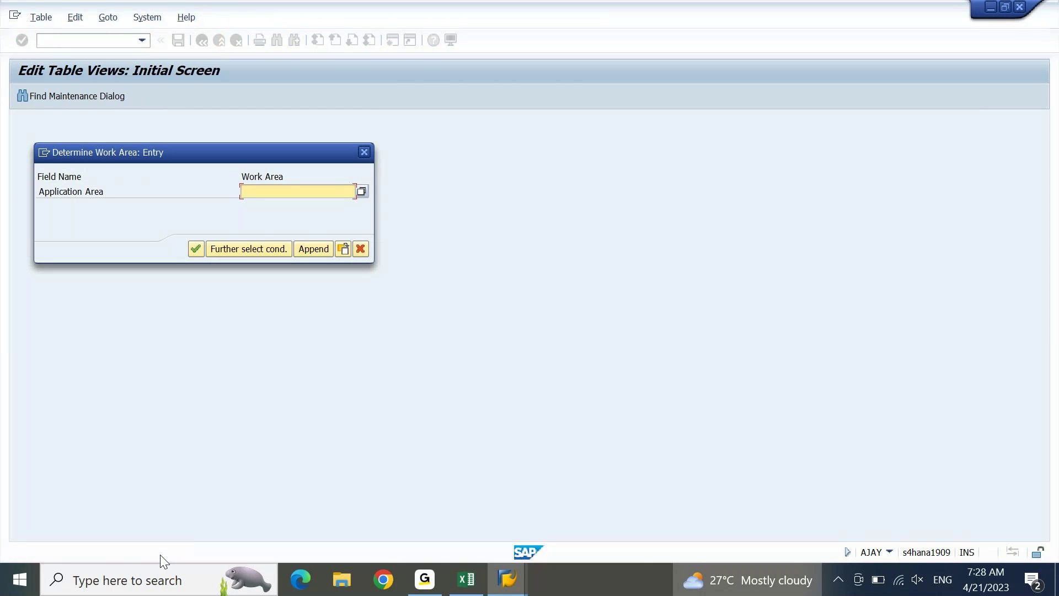
Check the message number in the exchange rate deviation details and open message control for application area F5
key(alt+Tab)
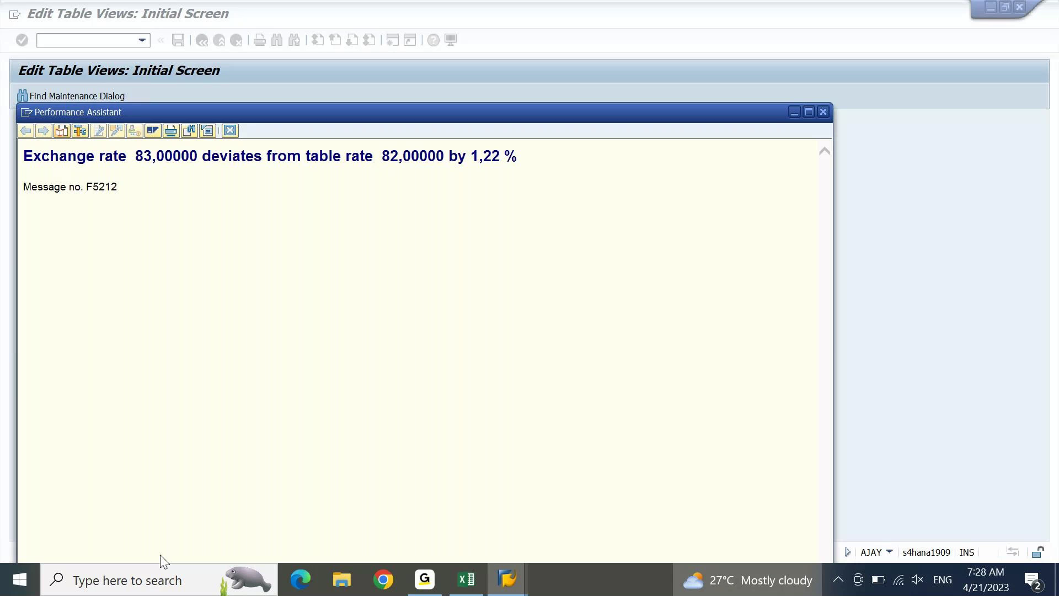
key(alt+Tab)
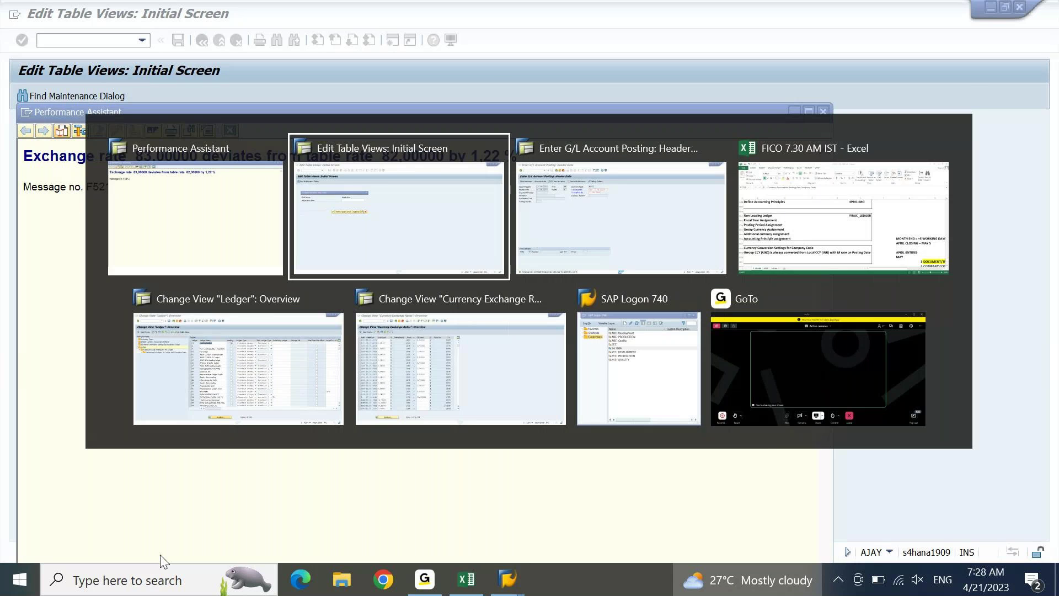
text(F)
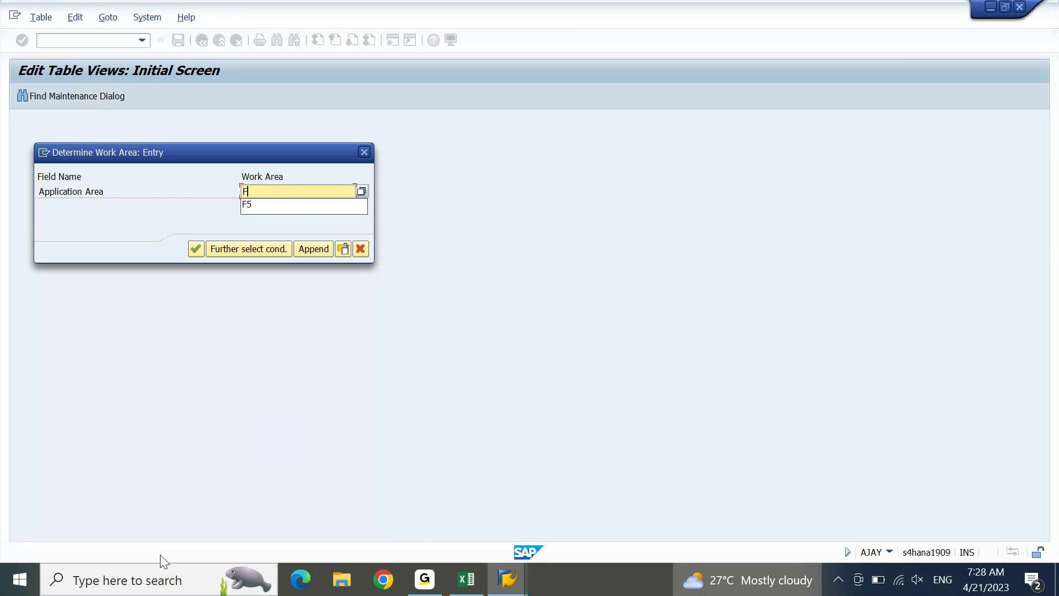
text(5)
key(Return)
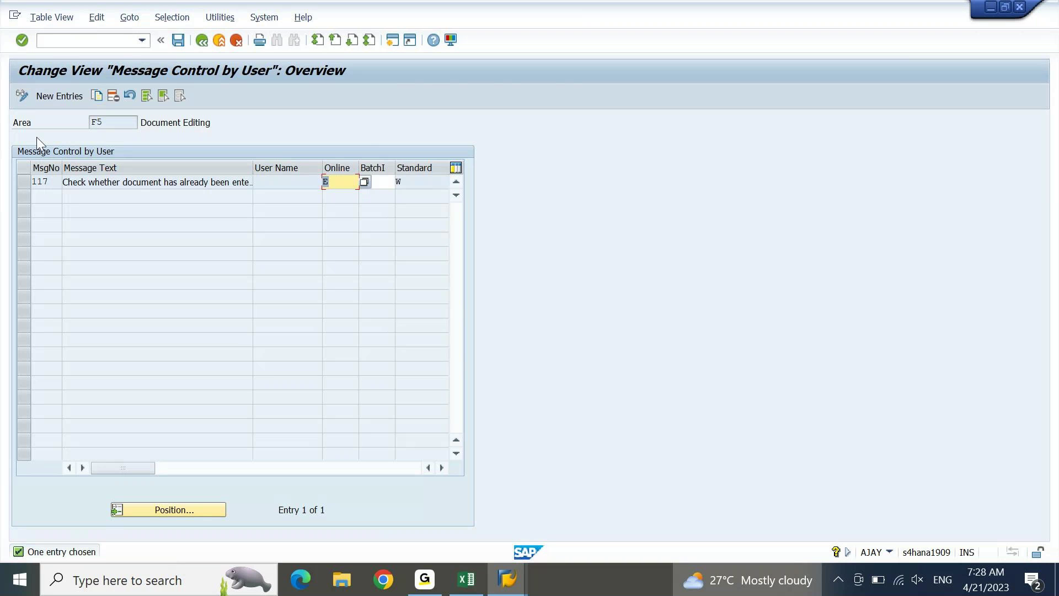
Add a new message control entry for message 212 with type E for both online and batch input processing
click(46, 95)
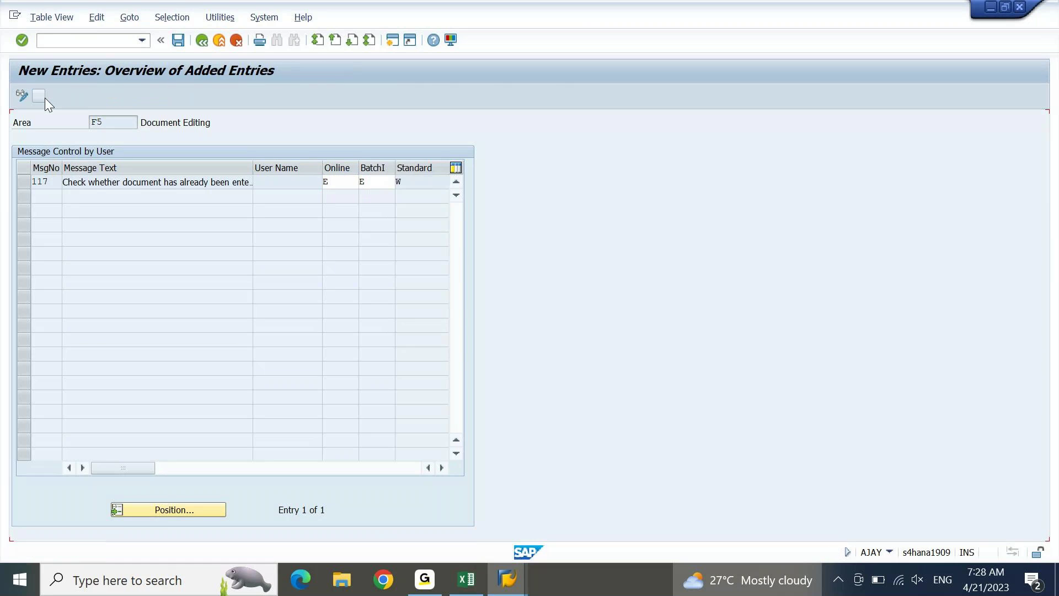
text(2)
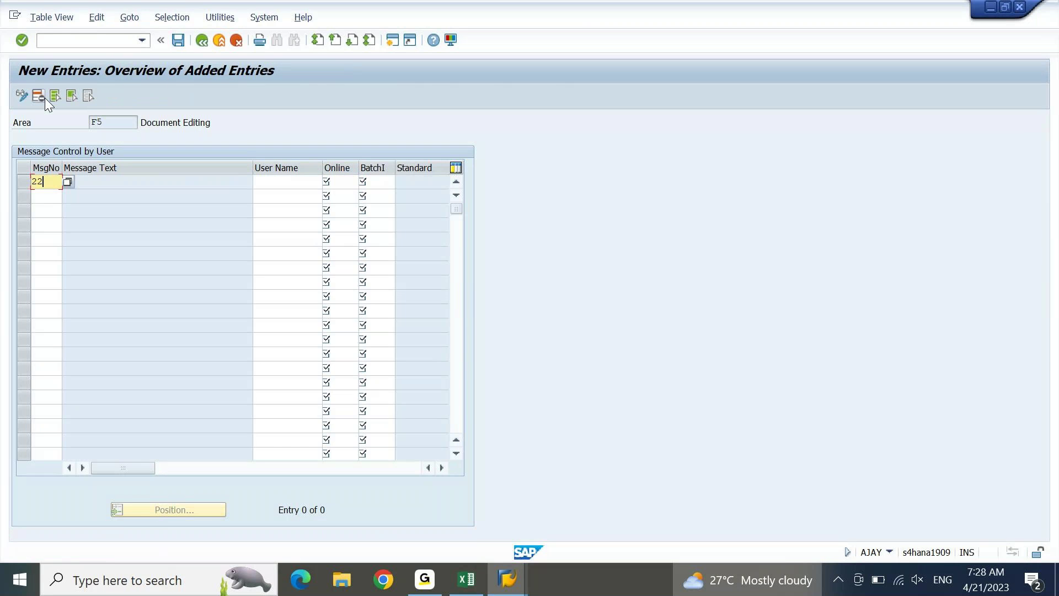
text(12)
key(Tab)
key(Tab)
text(E)
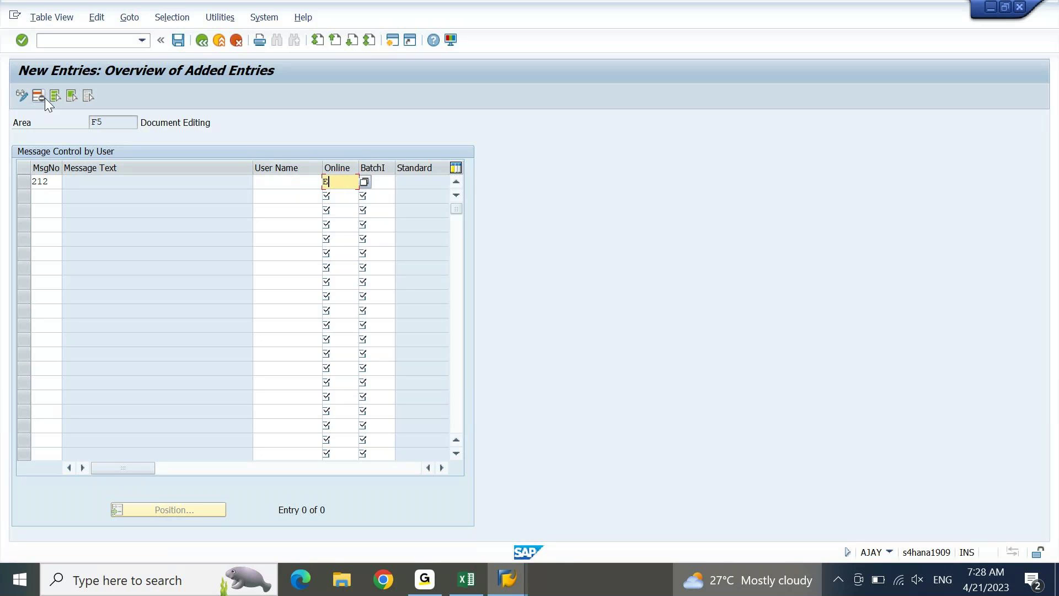
key(Tab)
text(E)
key(Return)
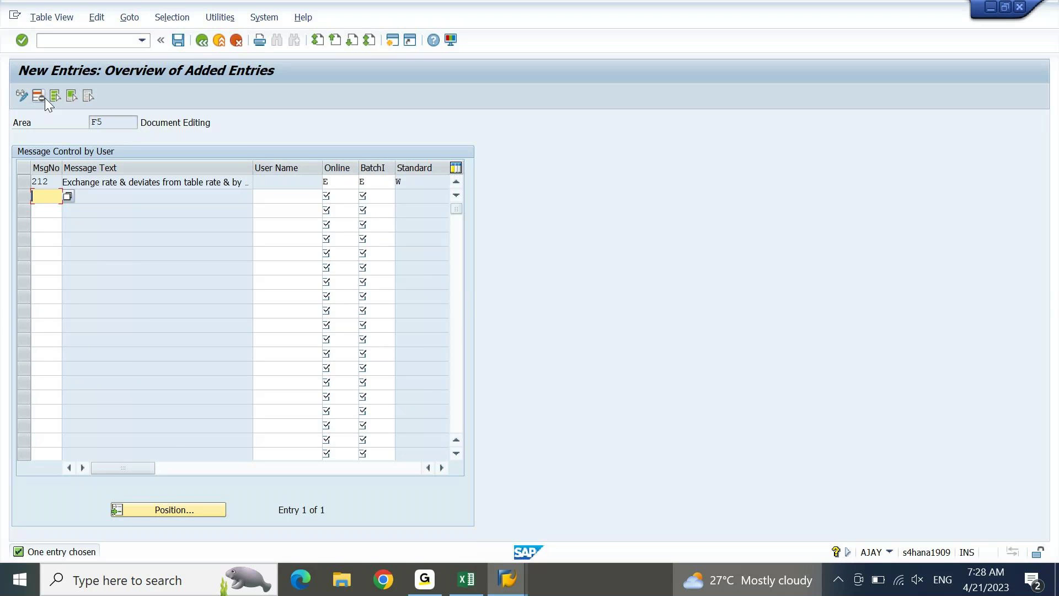
Save the message control entry to the DELL BASELINE FICO CONFIGURATION request and close the deviation message details
key(ctrl+s)
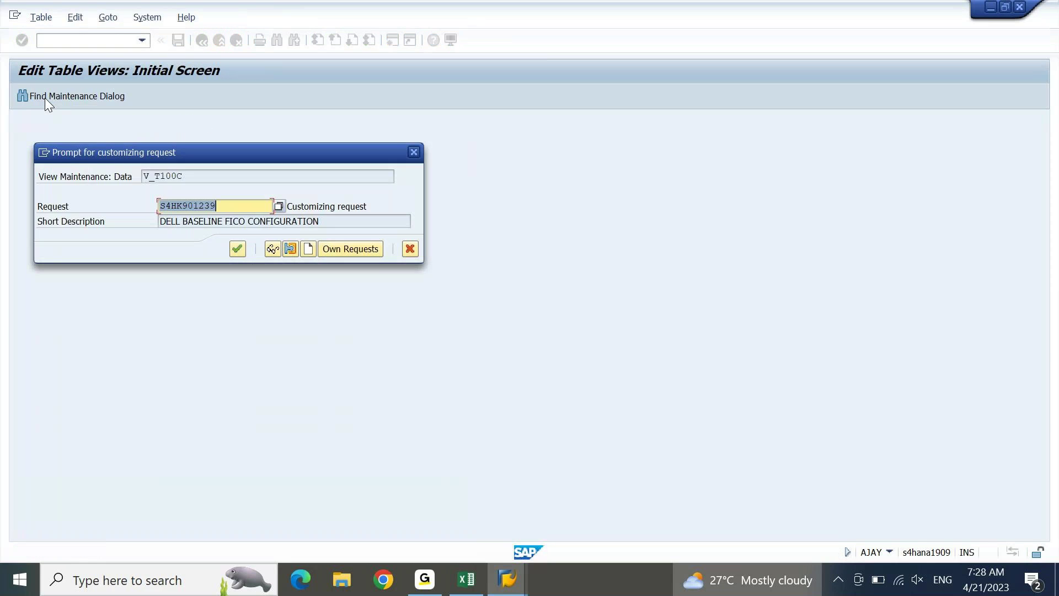
key(Return)
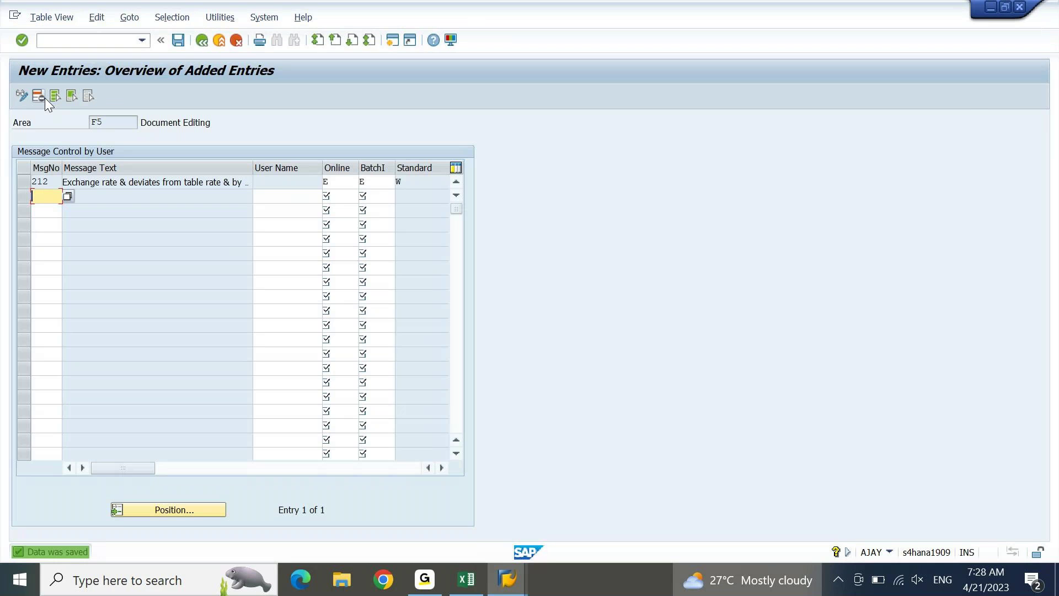
key(F1)
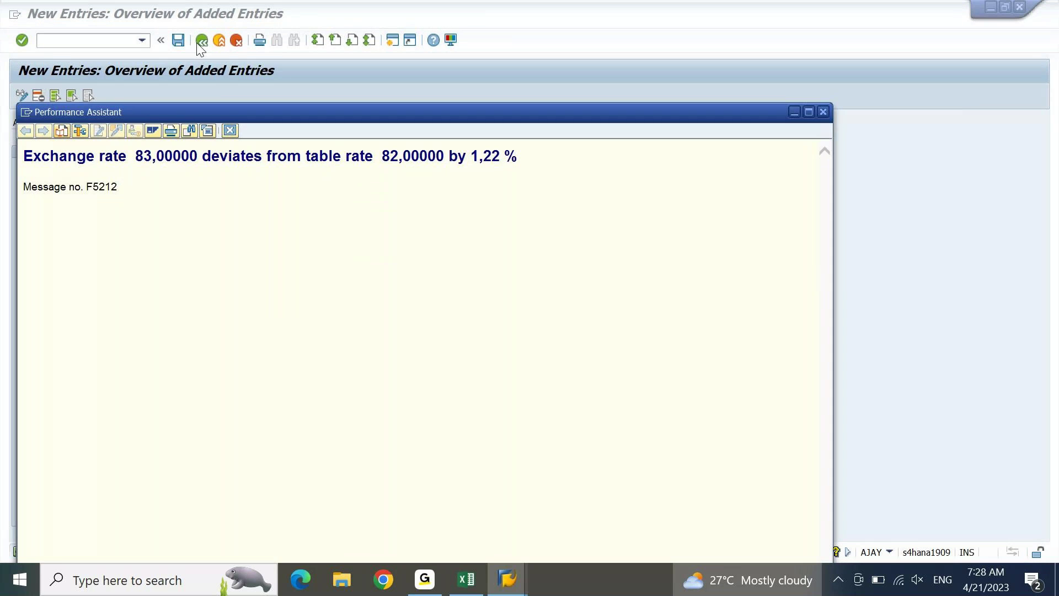
click(230, 131)
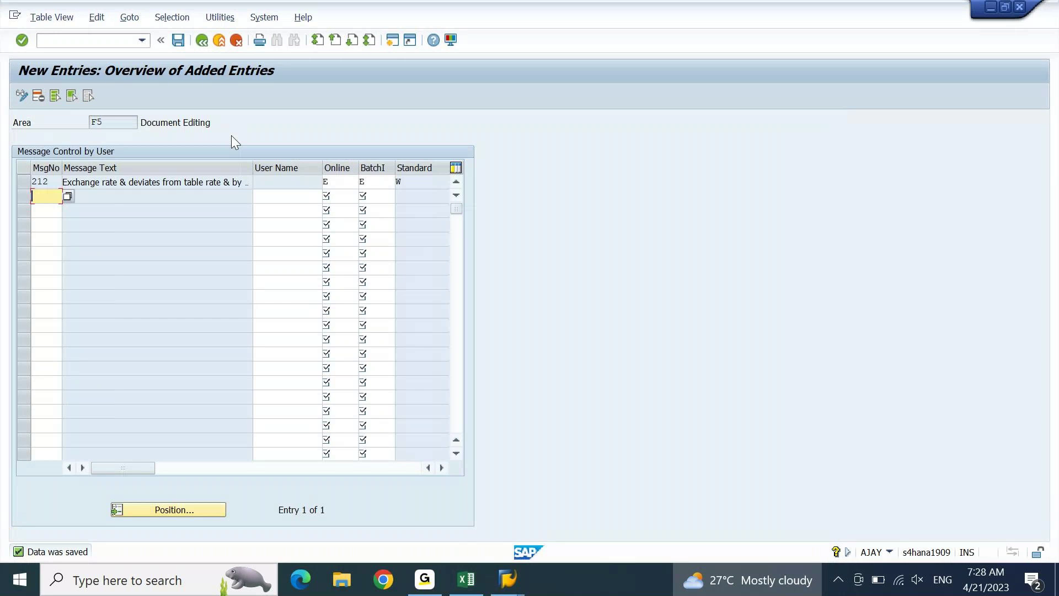
Restart the G/L account posting header with document date 10.04.2023 and currency USD, and confirm it
key(alt+Tab)
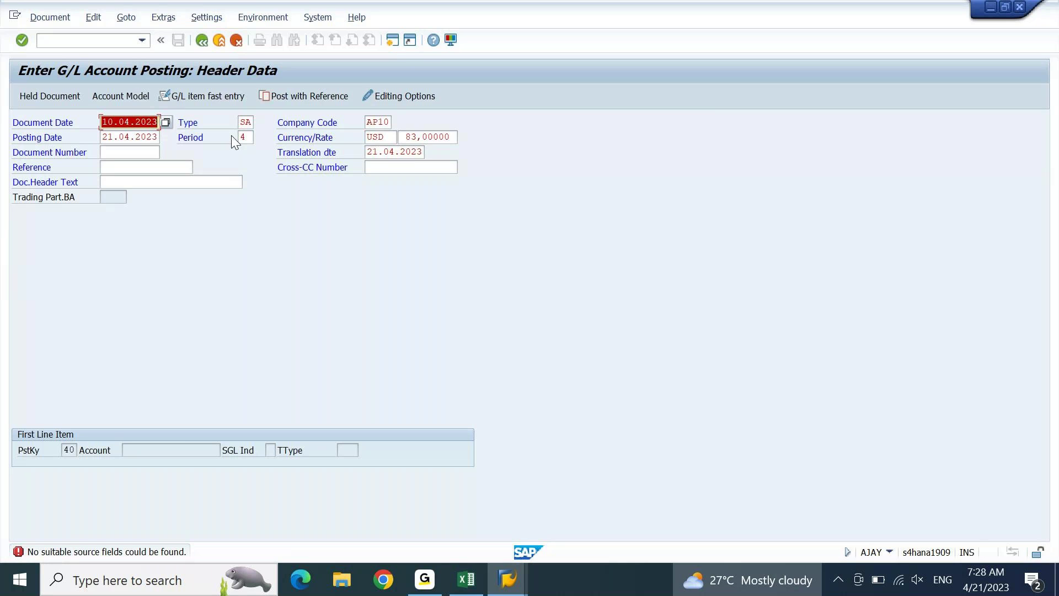
key(F3)
key(Return)
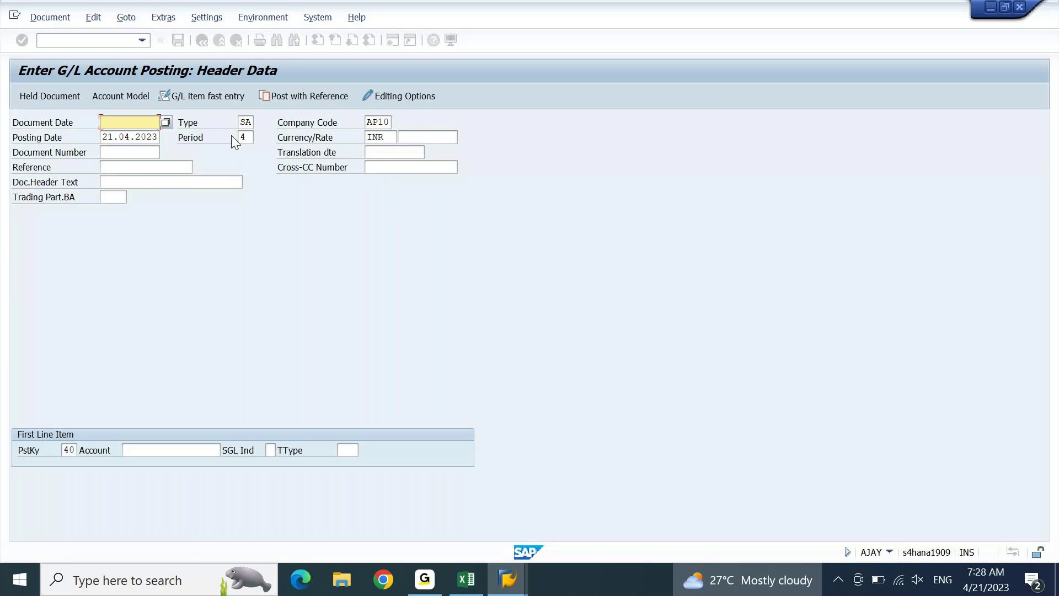
key(Tab)
key(Delete)
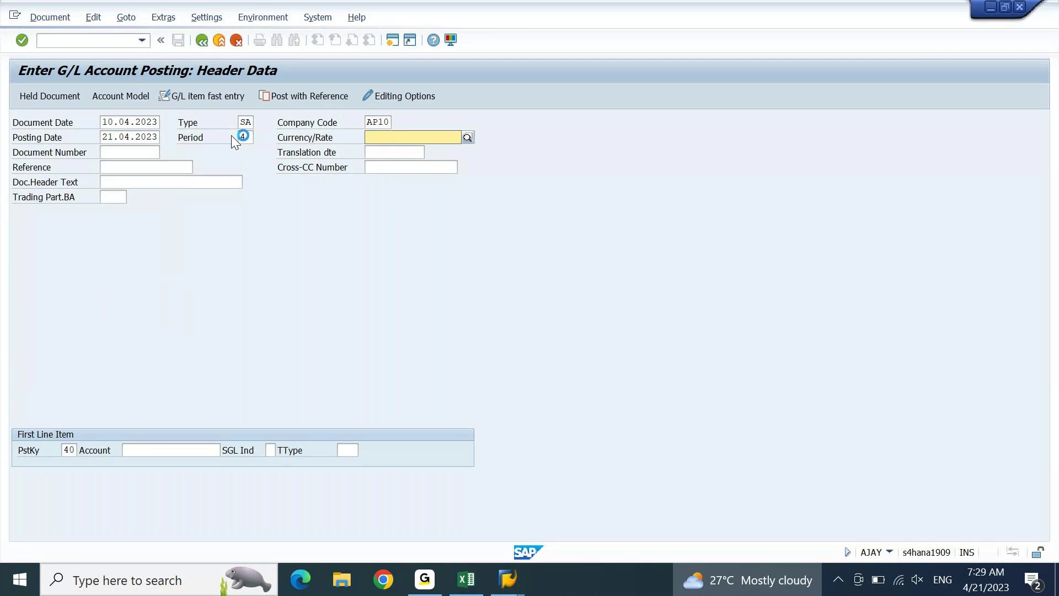
text(USD)
key(Return)
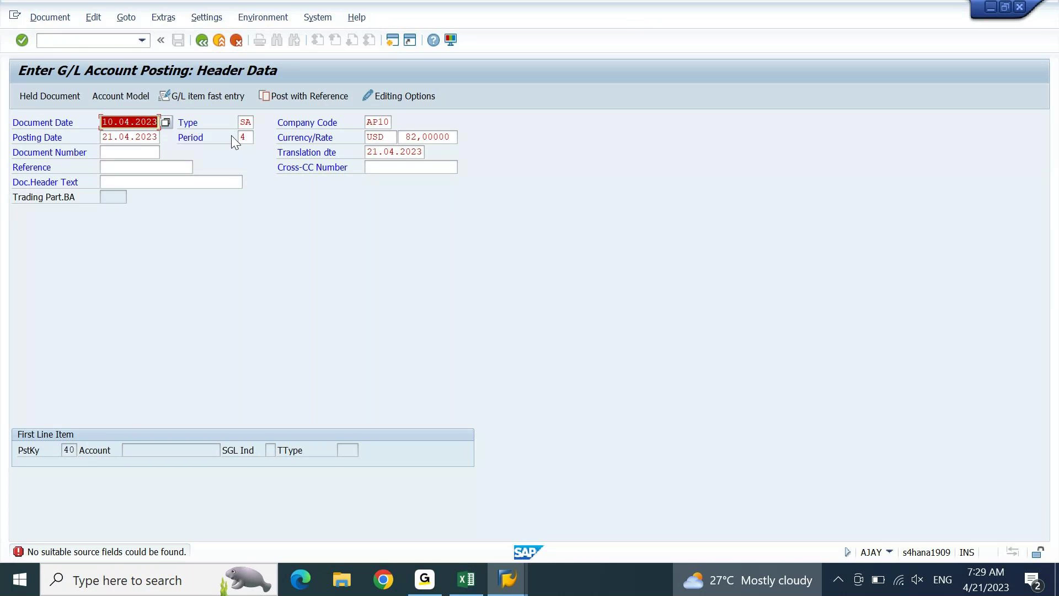
Try confirming the posting header with company code AP20
key(Tab)
key(Tab)
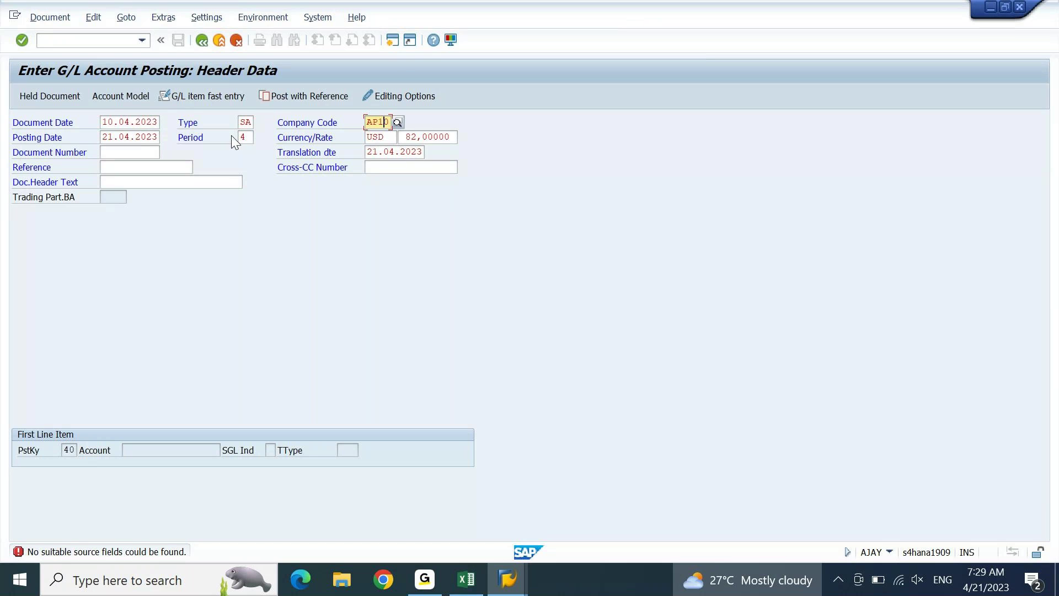
key(shift+Left)
text(2)
key(Return)
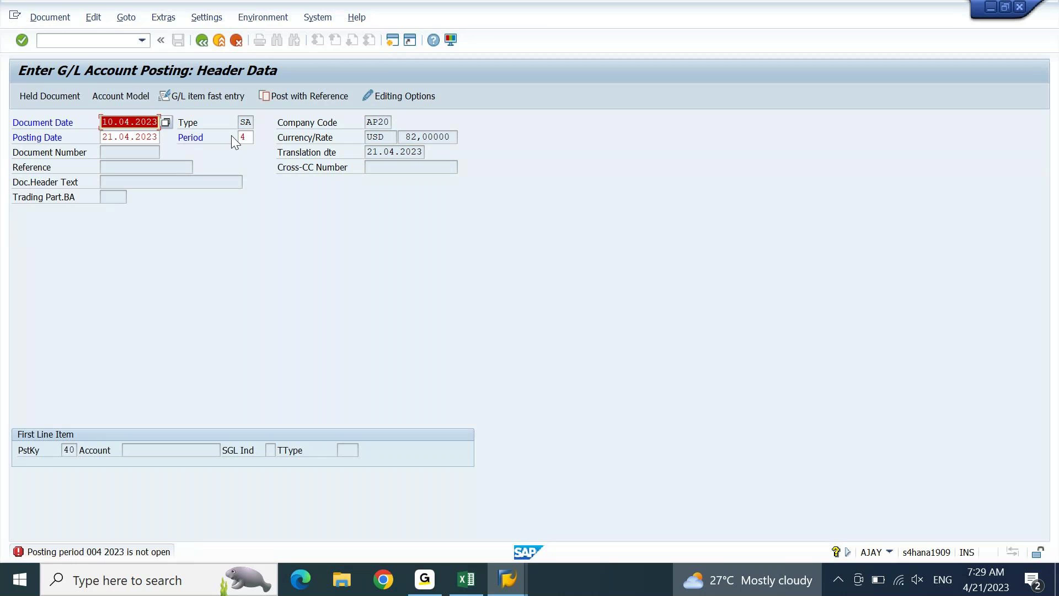
Try posting date 21.03.2023 for company code AP20, then discard the posting header
key(Down)
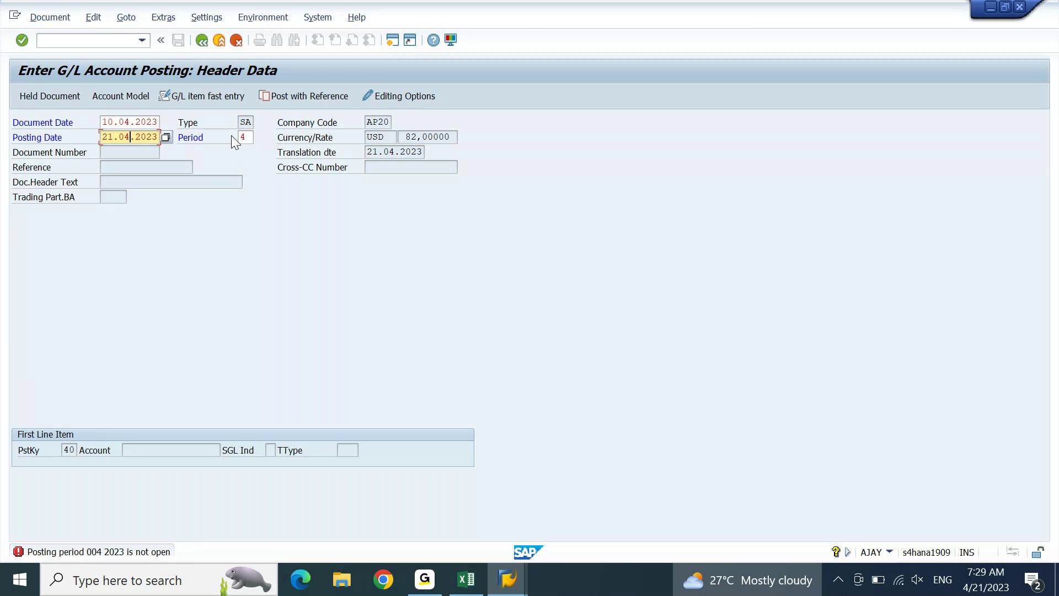
text(3)
key(Return)
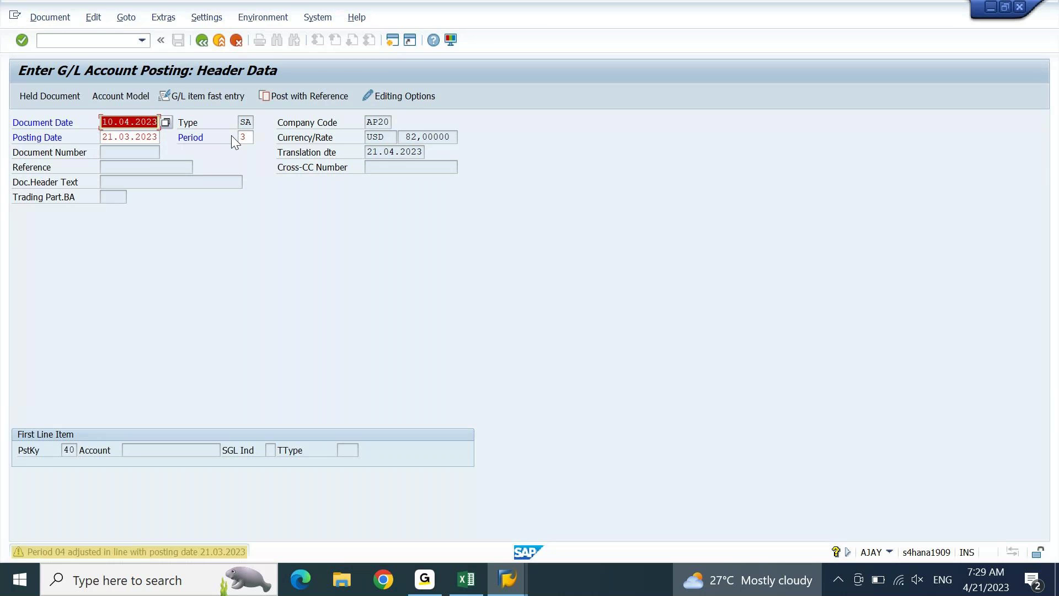
key(Return)
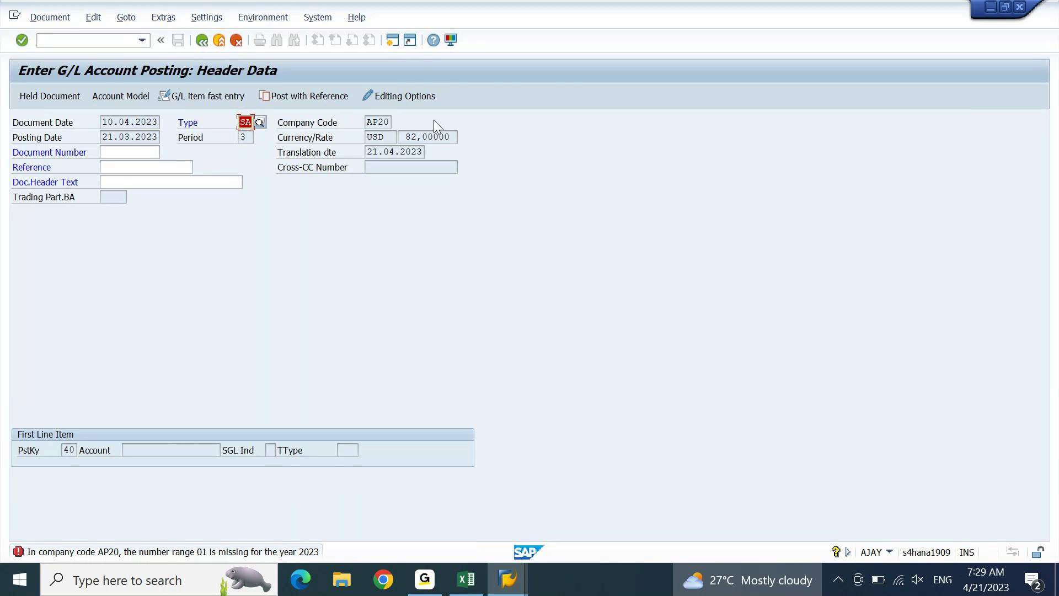
click(414, 138)
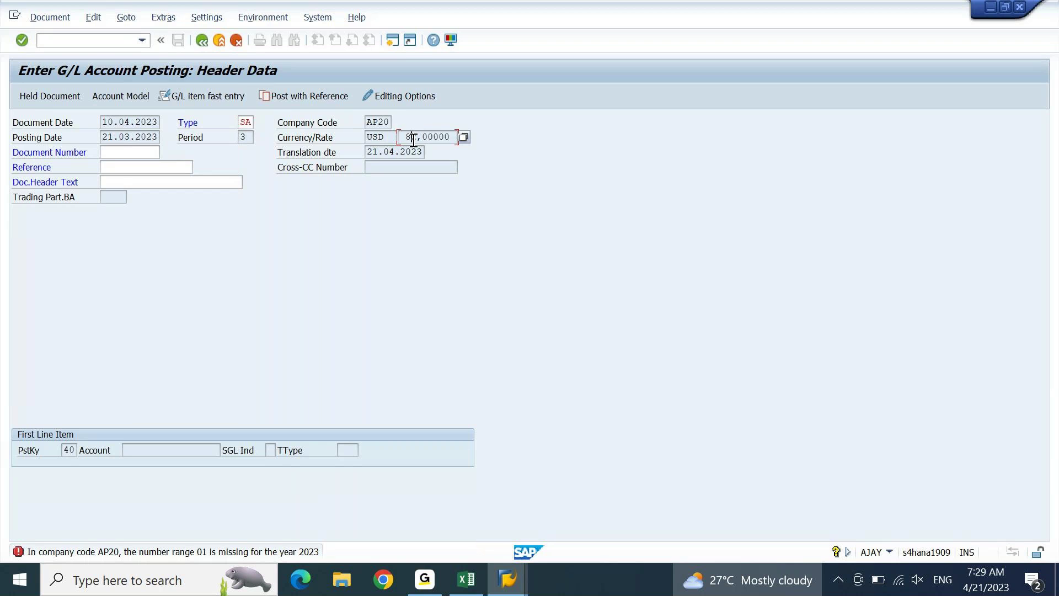
key(F3)
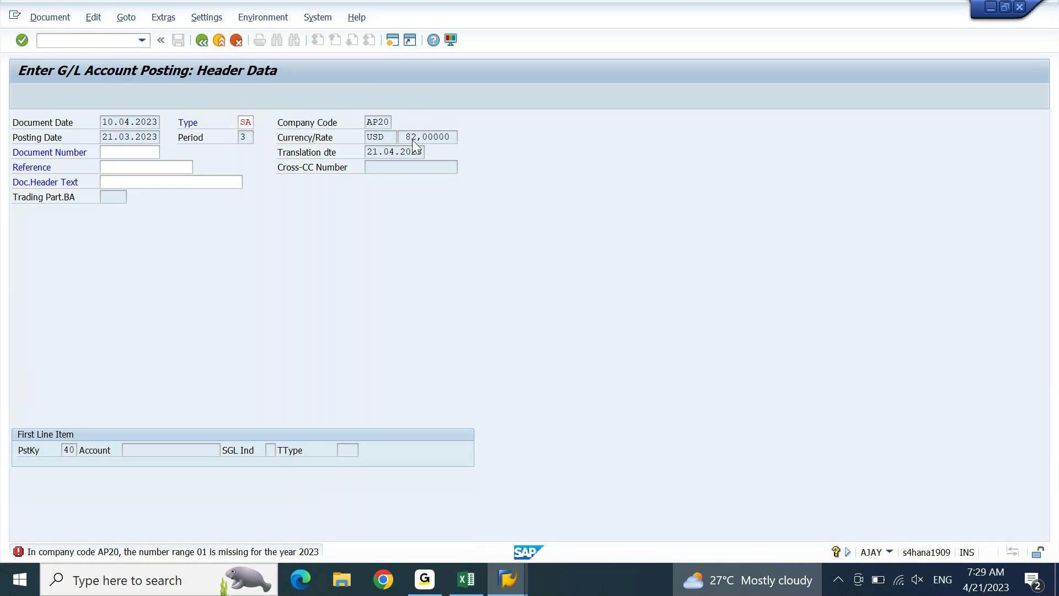
key(Return)
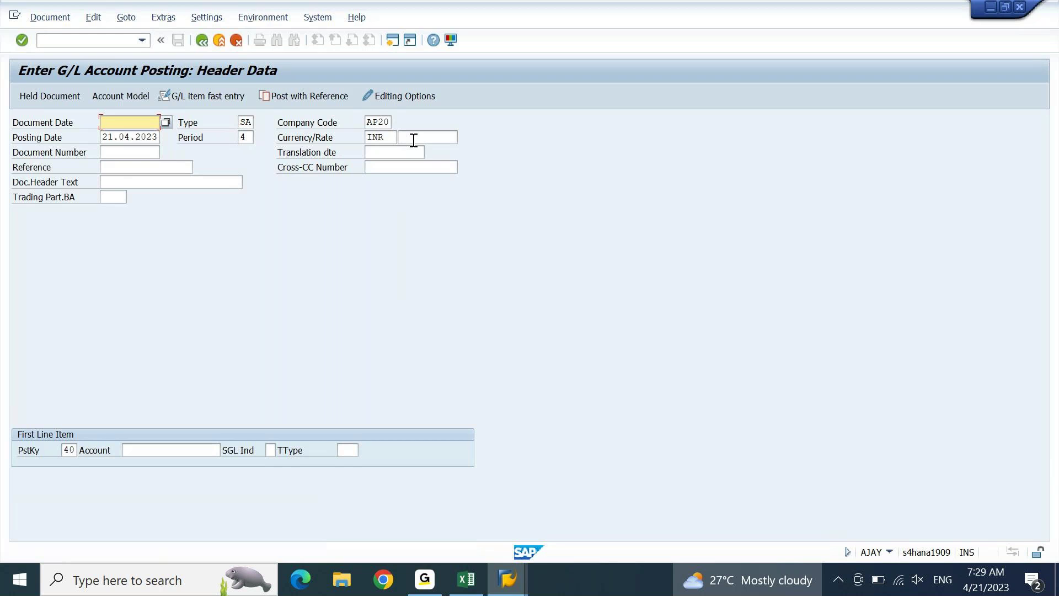
Fill the new posting header with document date 10.04.2023, company code AP10 and the first suggested reference text ending in SAP FICO
key(BackSpace)
key(Return)
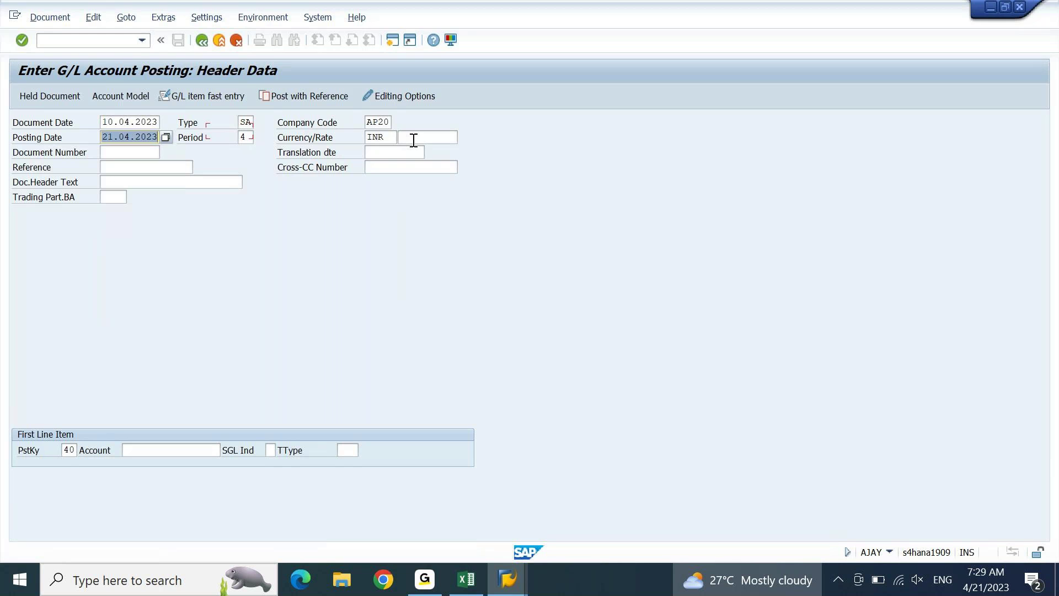
key(Tab)
text(AP10)
key(Tab)
key(Tab)
key(Tab)
key(Tab)
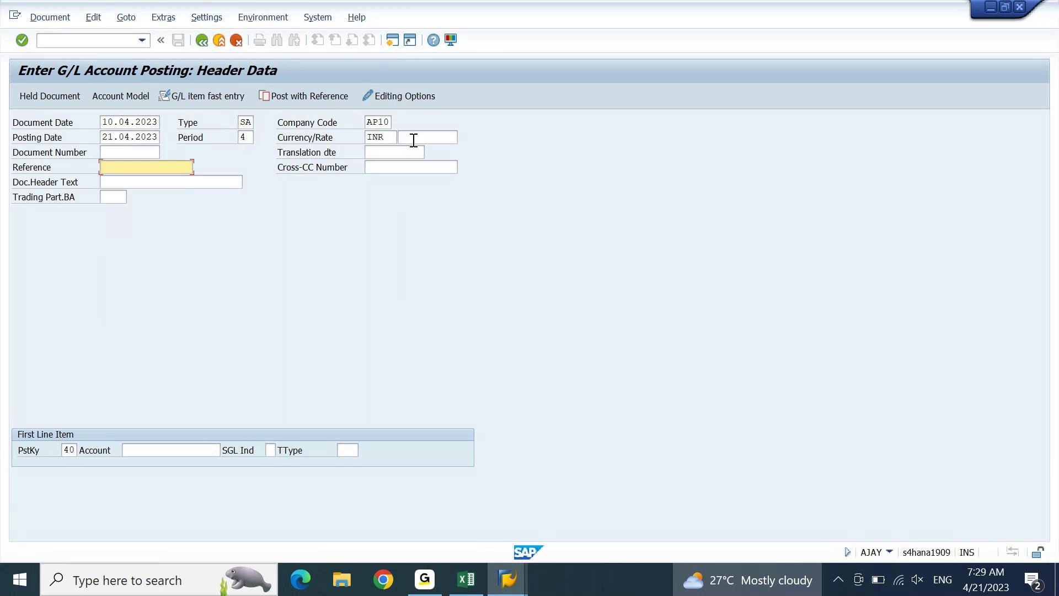
text(AJAY)
key(Down)
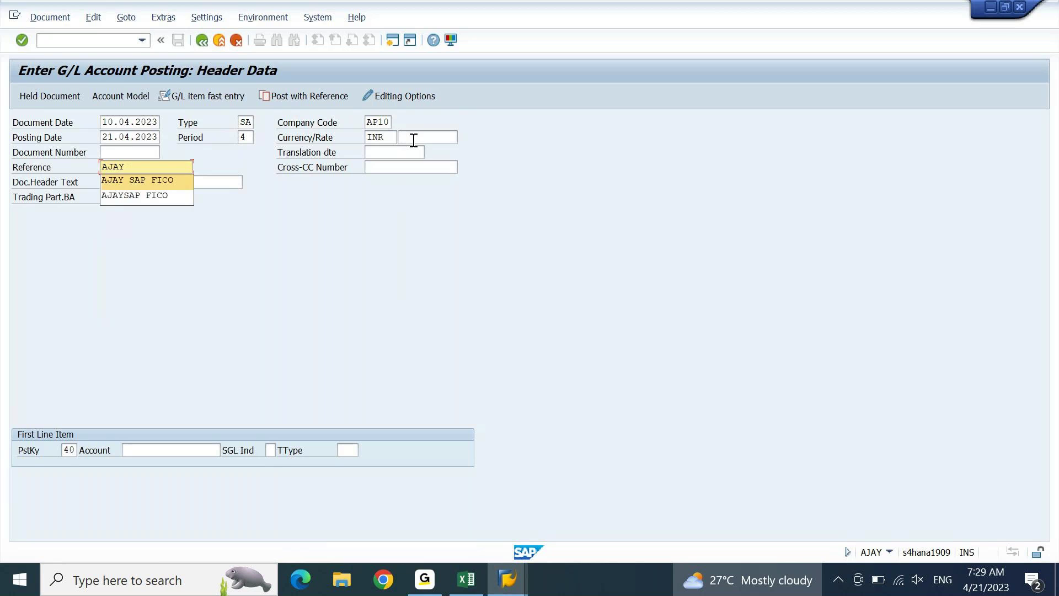
key(Return)
Set the posting currency to USD with exchange rate 83 and confirm the header
key(shift+Tab)
key(Tab)
key(shift+Tab)
key(shift+Tab)
click(414, 140)
text(USD)
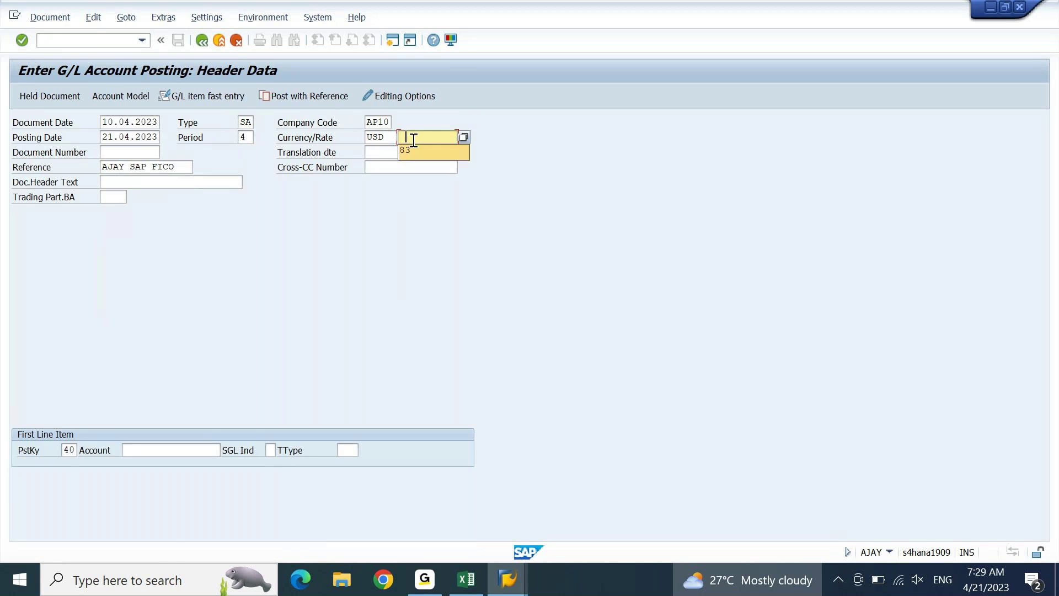
key(Return)
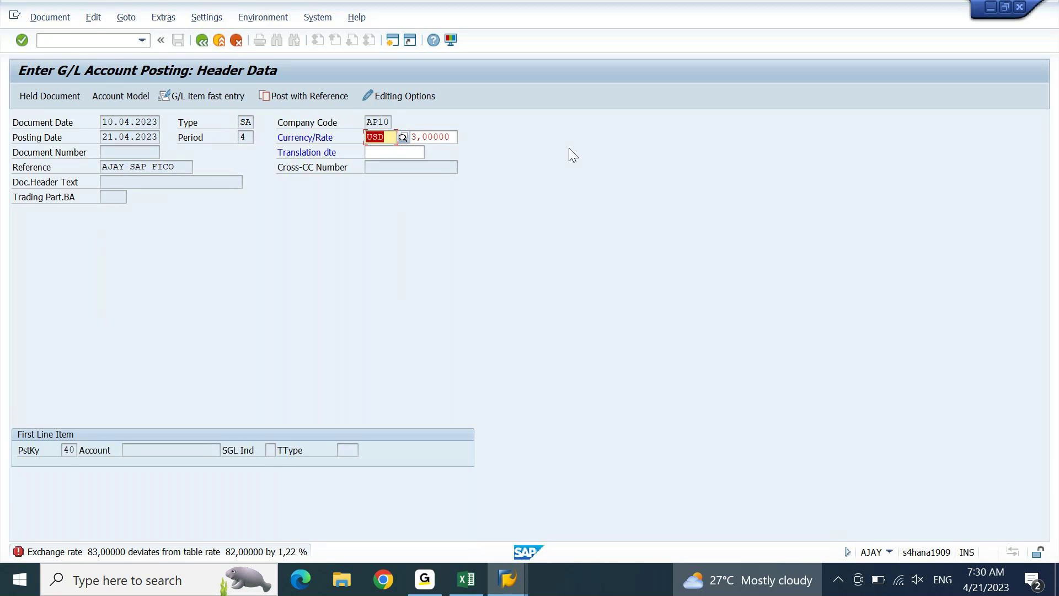
Clear the manual exchange rate, leave the translation date empty and confirm the posting header
click(375, 152)
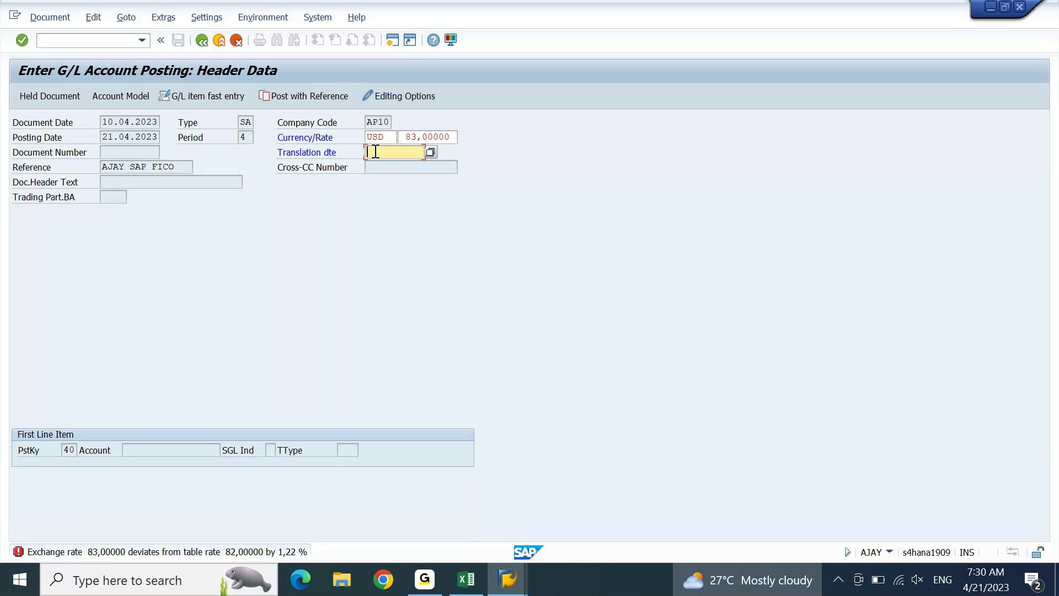
key(Up)
key(Tab)
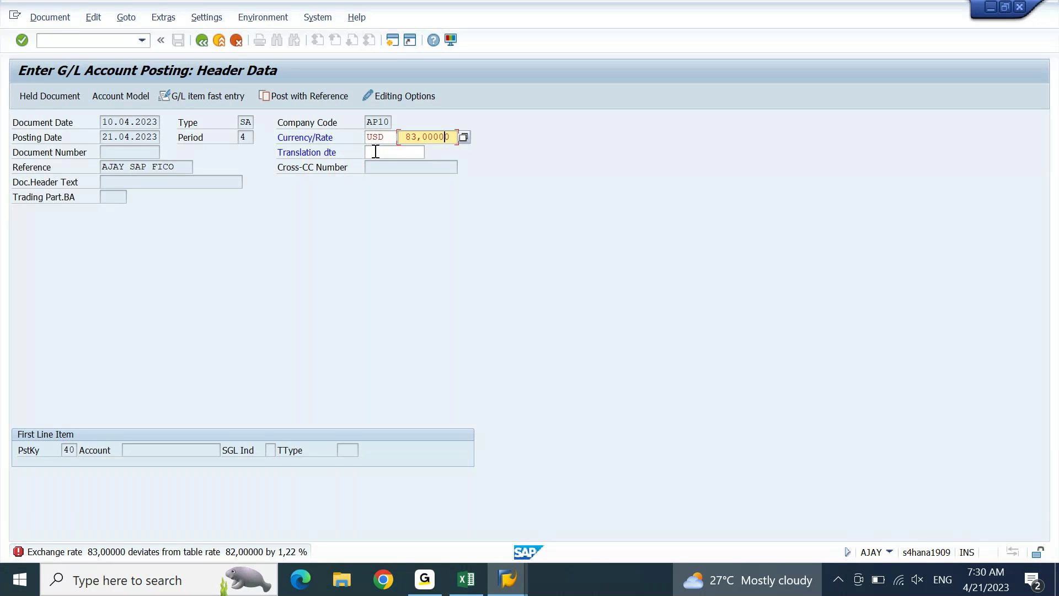
click(376, 152)
key(BackSpace)
key(Return)
key(Return)
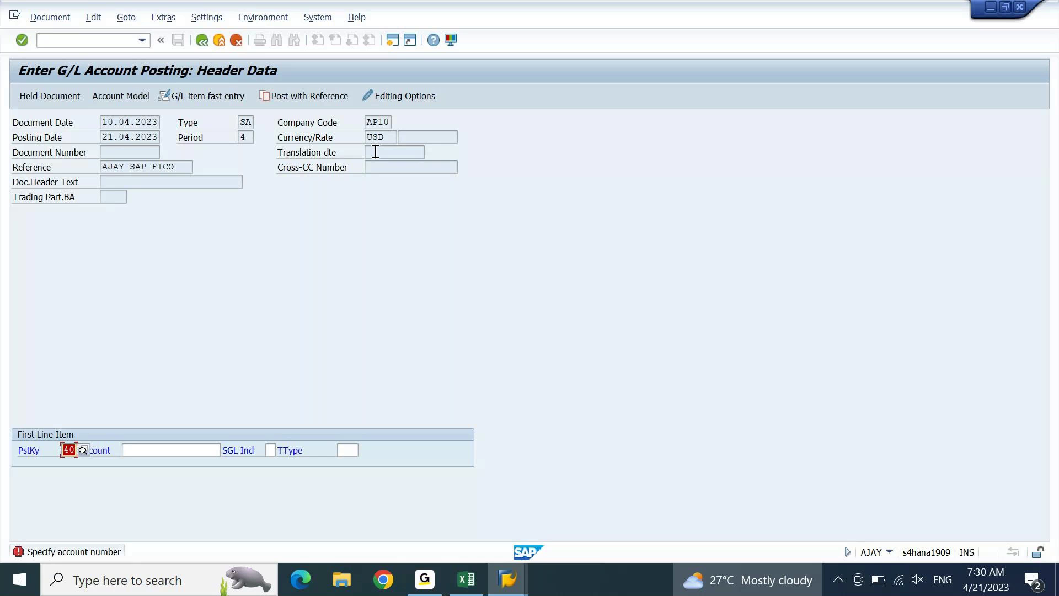
Delete the message 212 entry from the user message control of area F5 and save the change
click(515, 587)
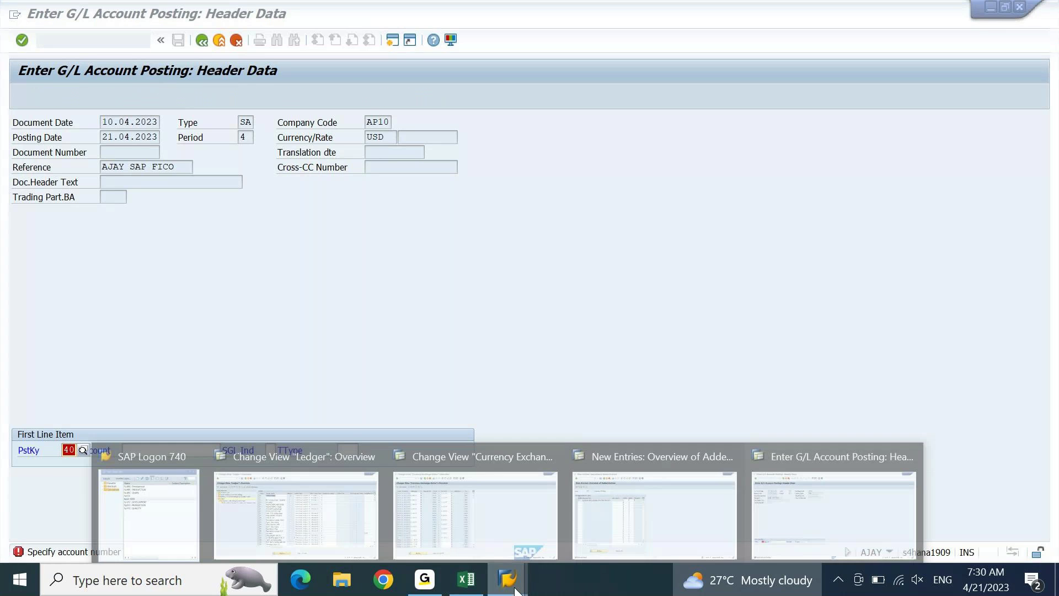
click(661, 495)
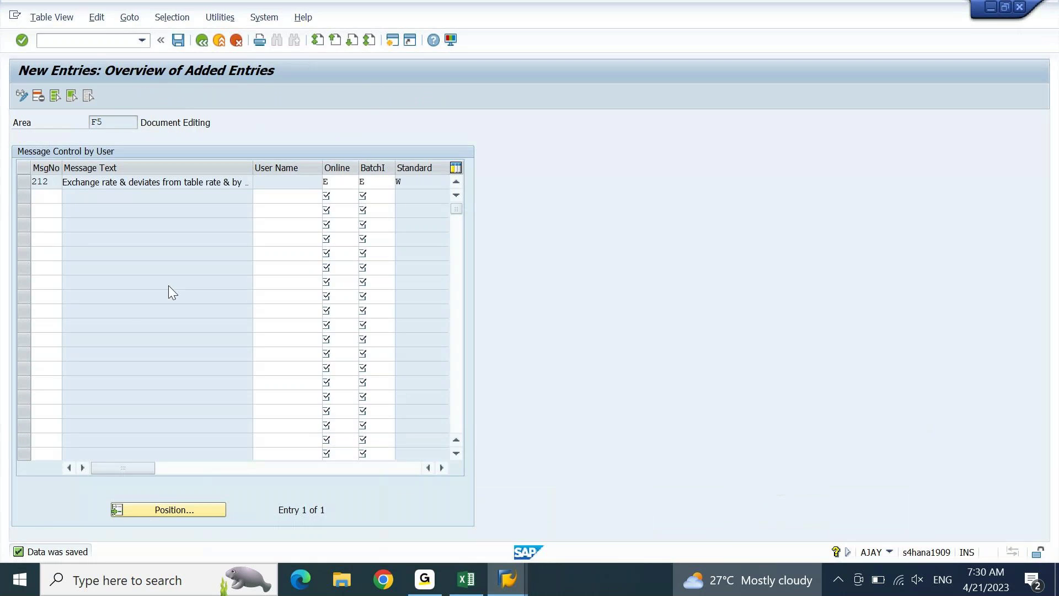
click(36, 193)
click(29, 182)
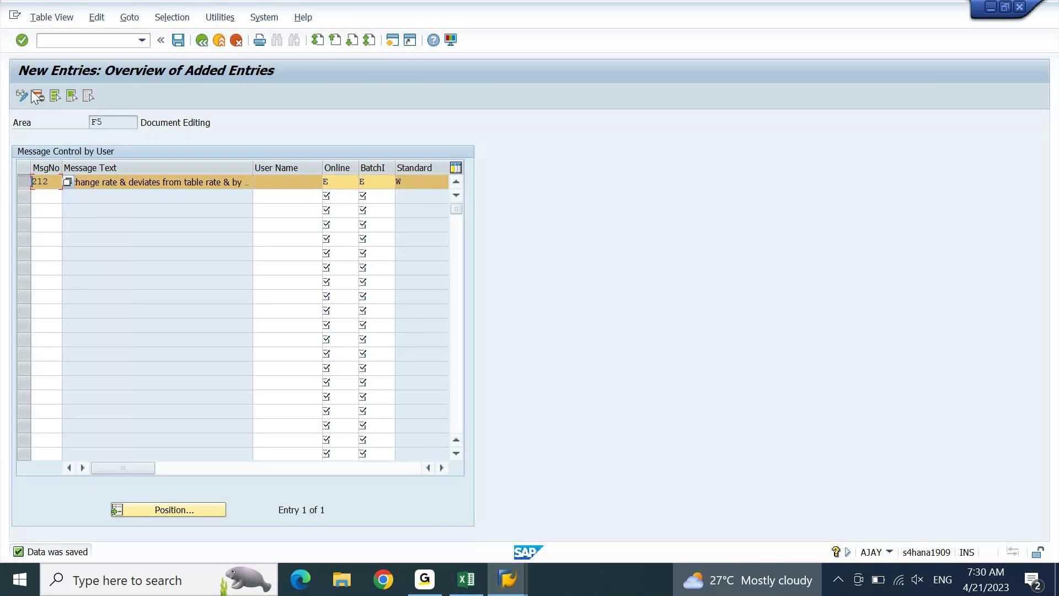
click(33, 92)
key(Return)
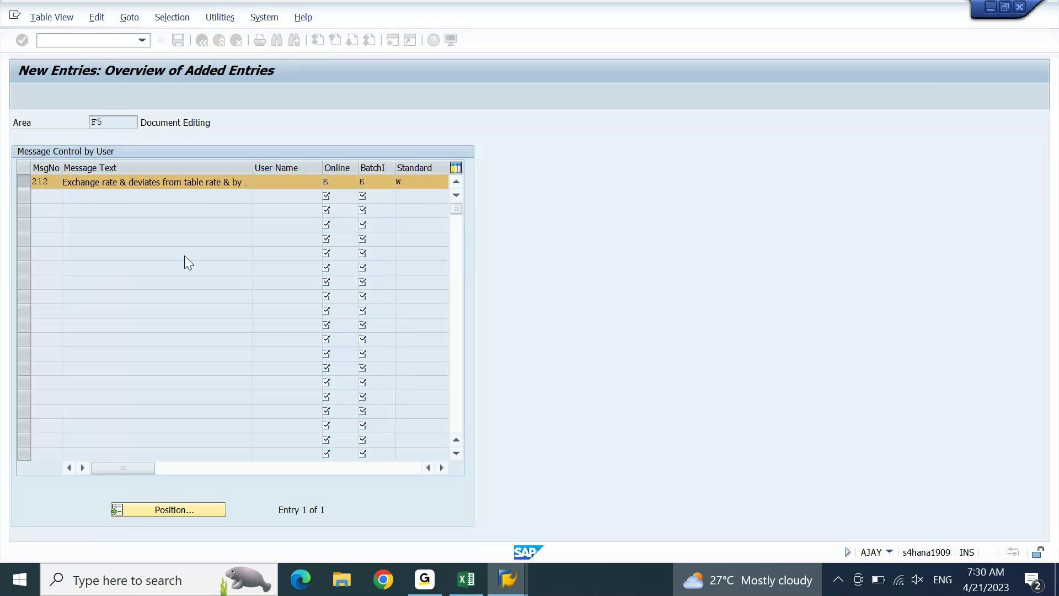
click(178, 40)
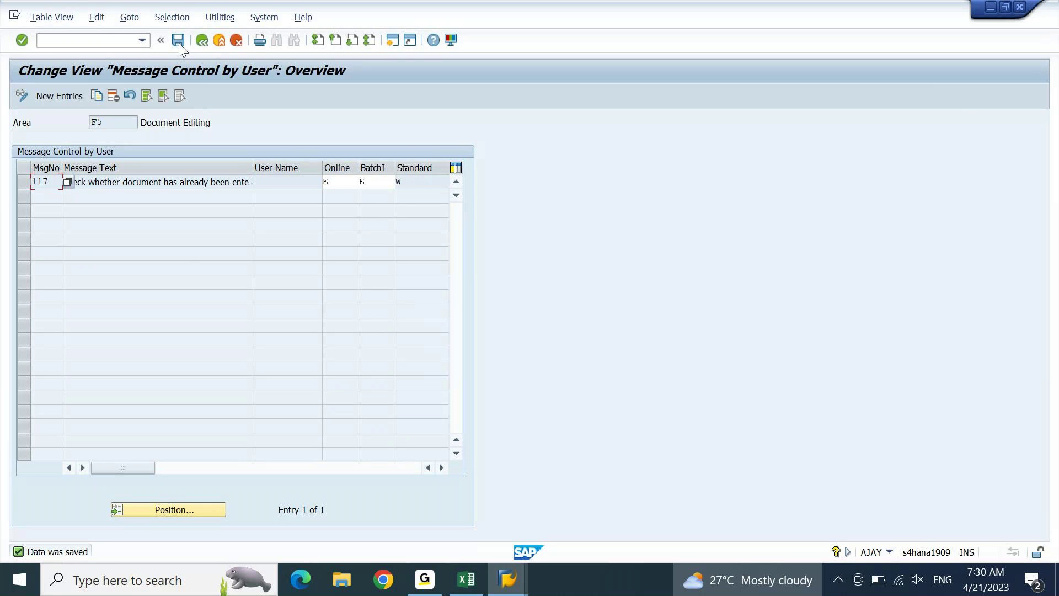
Switch to the Excel workbook and review the notes on currency conversion settings for the company code
key(alt+Tab)
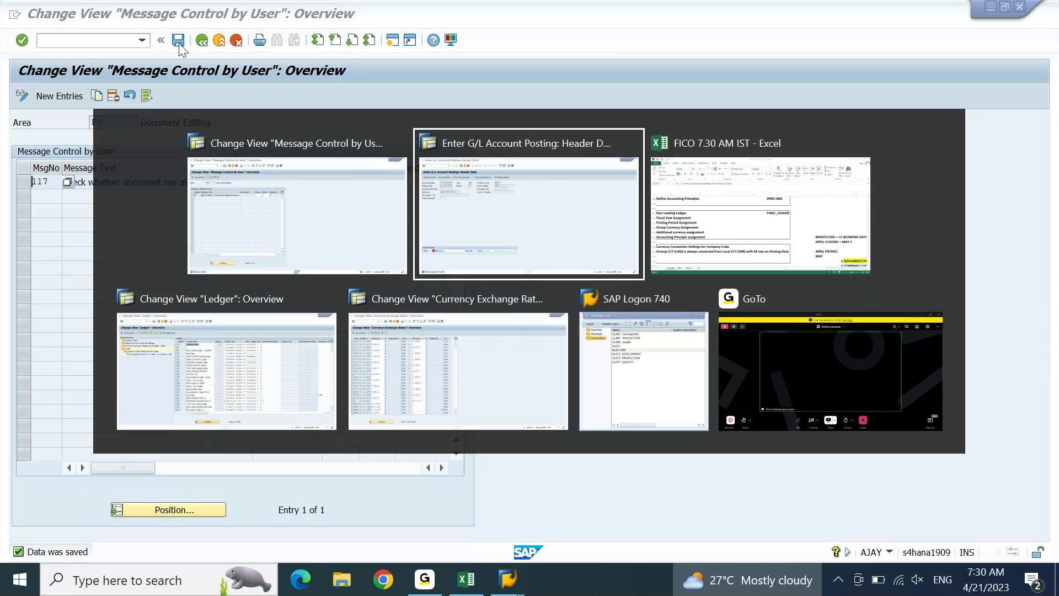
key(alt+Tab)
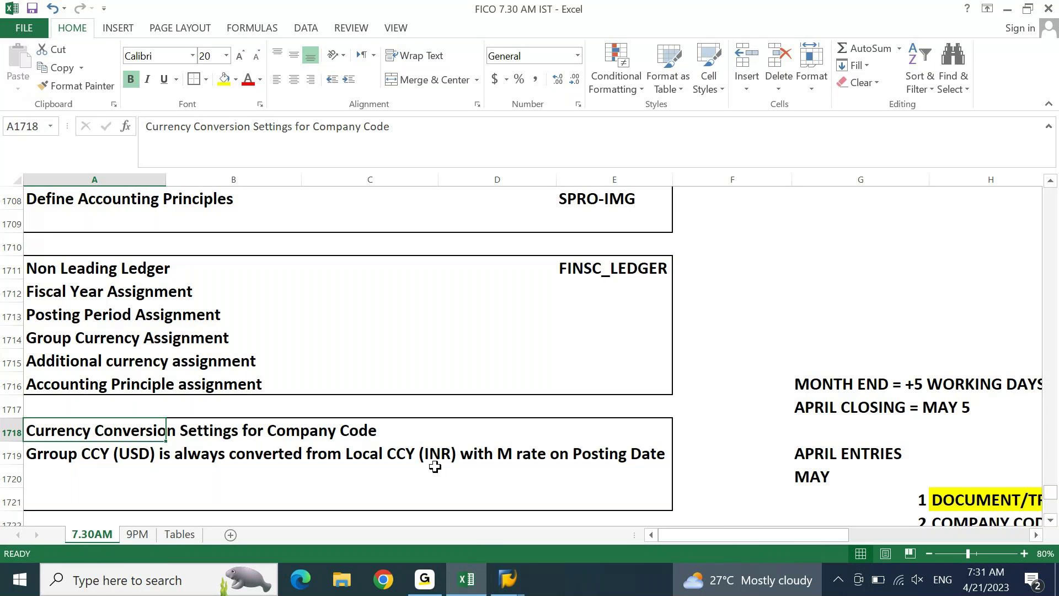
click(424, 579)
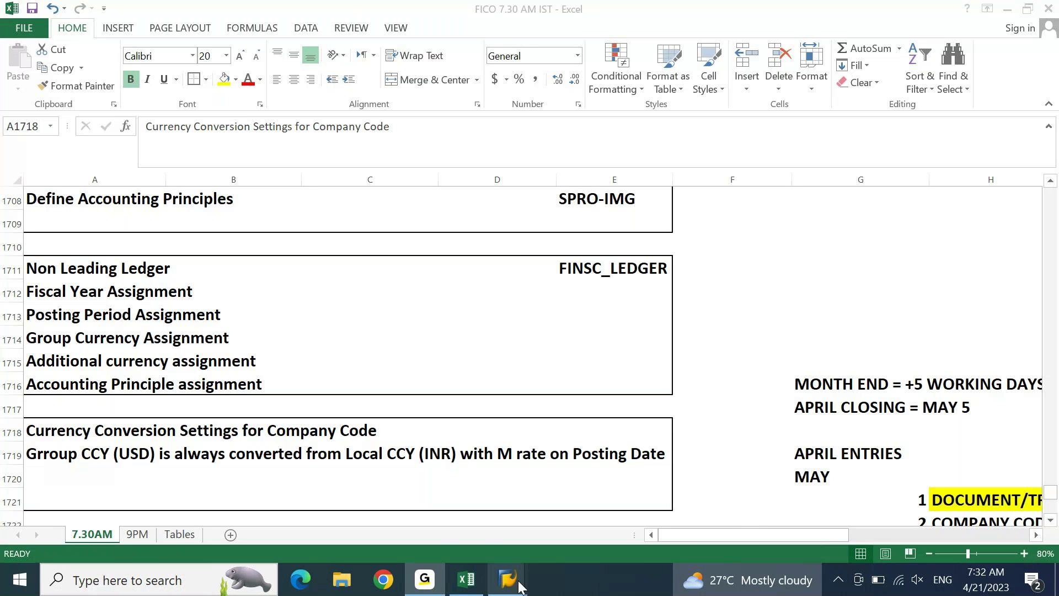
Switch to the SAP G/L account posting session and discard the USD document header
mouse_move(513, 586)
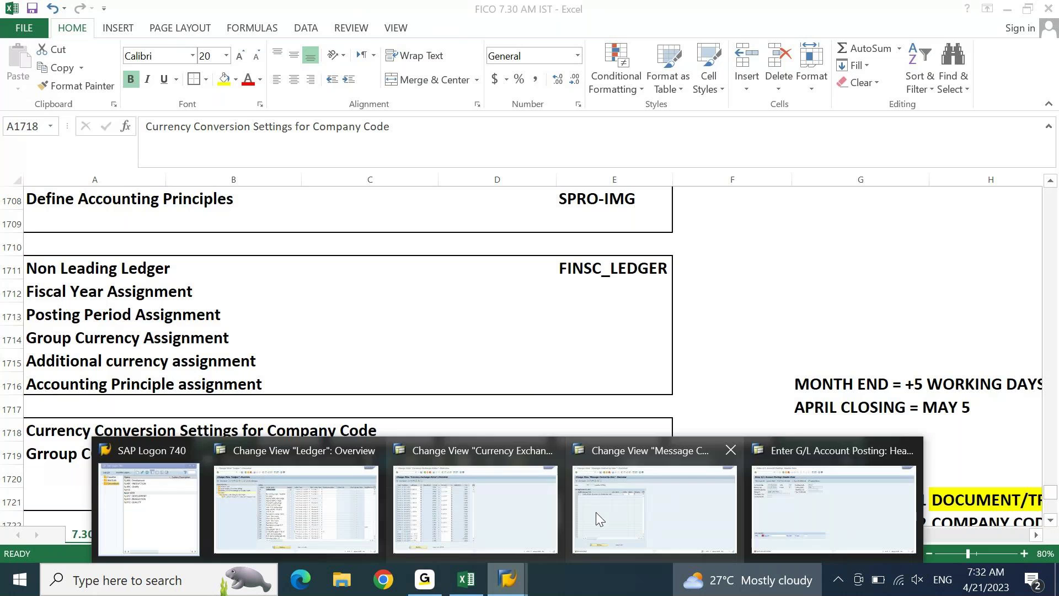
mouse_move(631, 520)
click(752, 493)
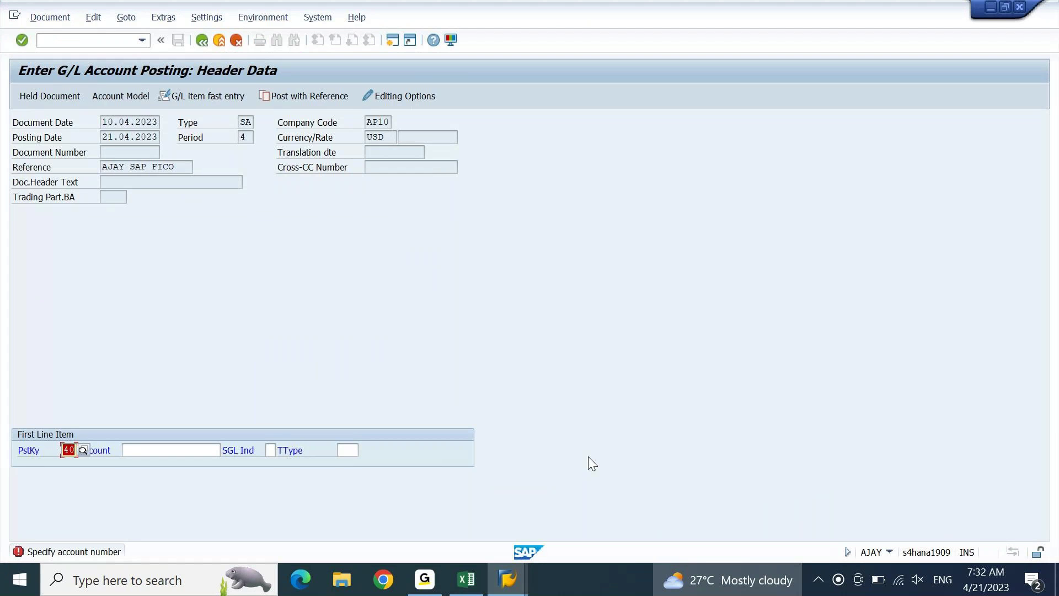
key(Return)
key(F3)
key(Return)
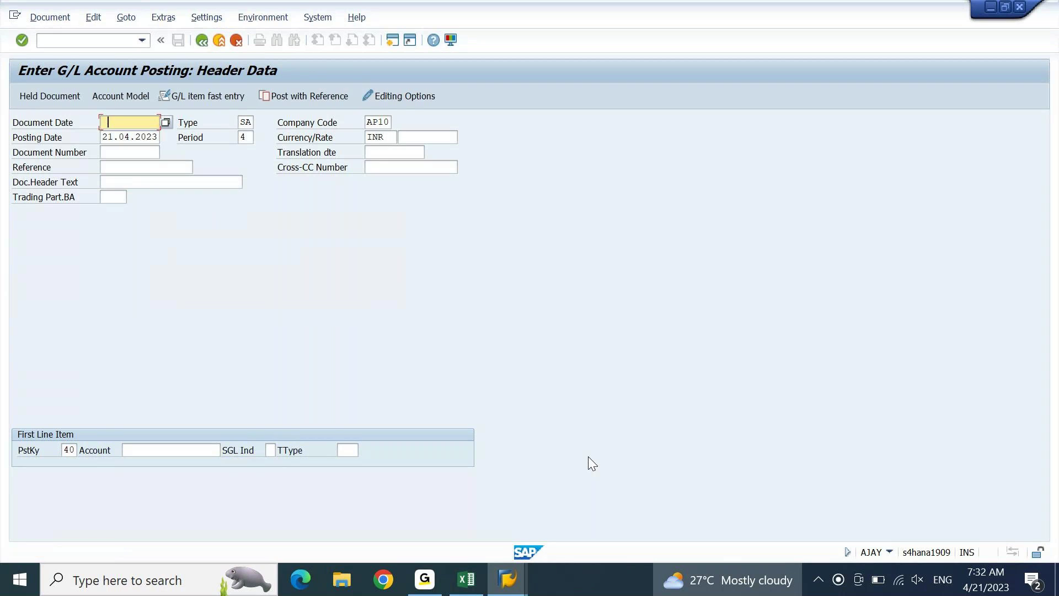
Try a posting header with document date 10.04.2023 and currency INR, then discard it
text(10.04.2023)
key(Tab)
key(Tab)
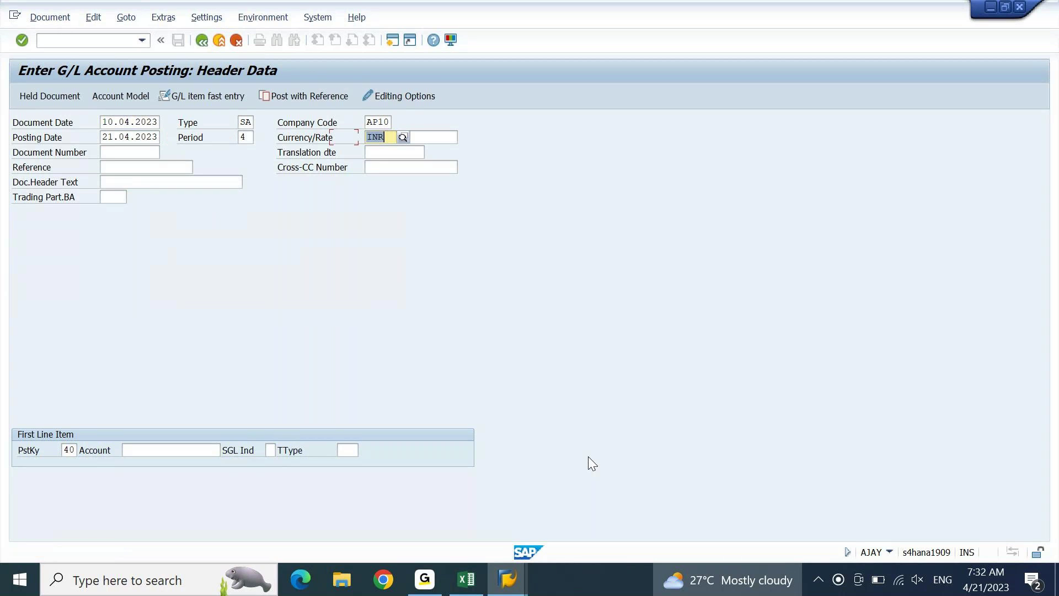
key(Return)
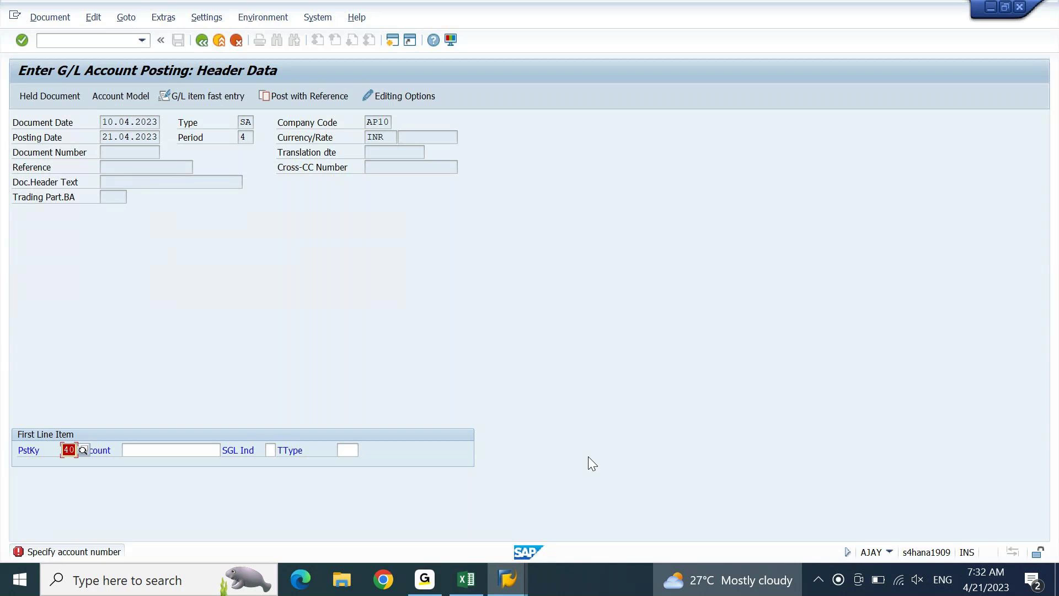
key(F3)
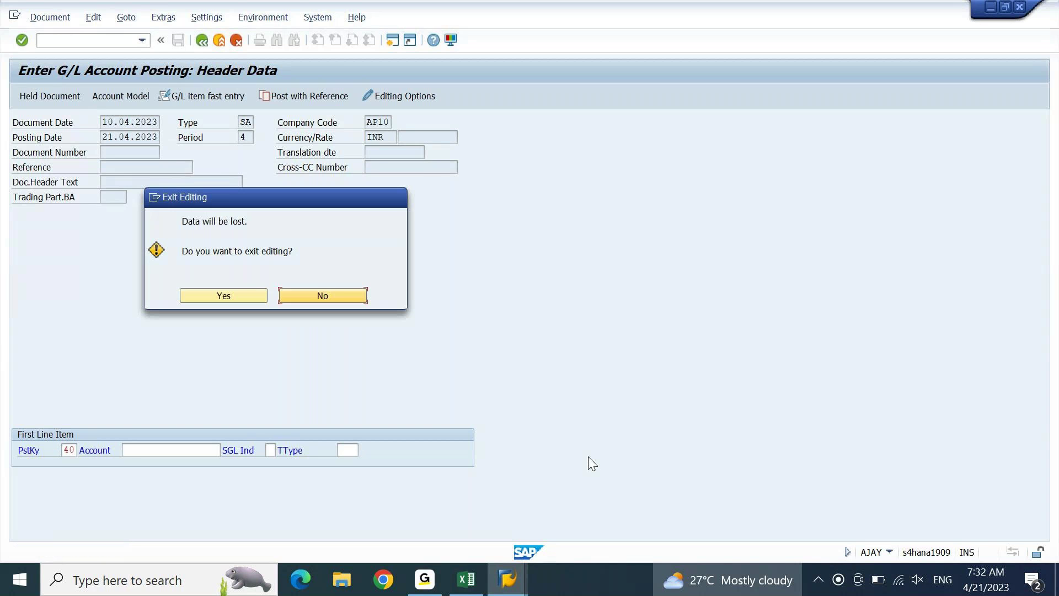
key(Return)
Fill the new posting header with document date 10.04.2023 and currency AED, and confirm it
text(10.04.2023)
key(Tab)
key(Tab)
key(Tab)
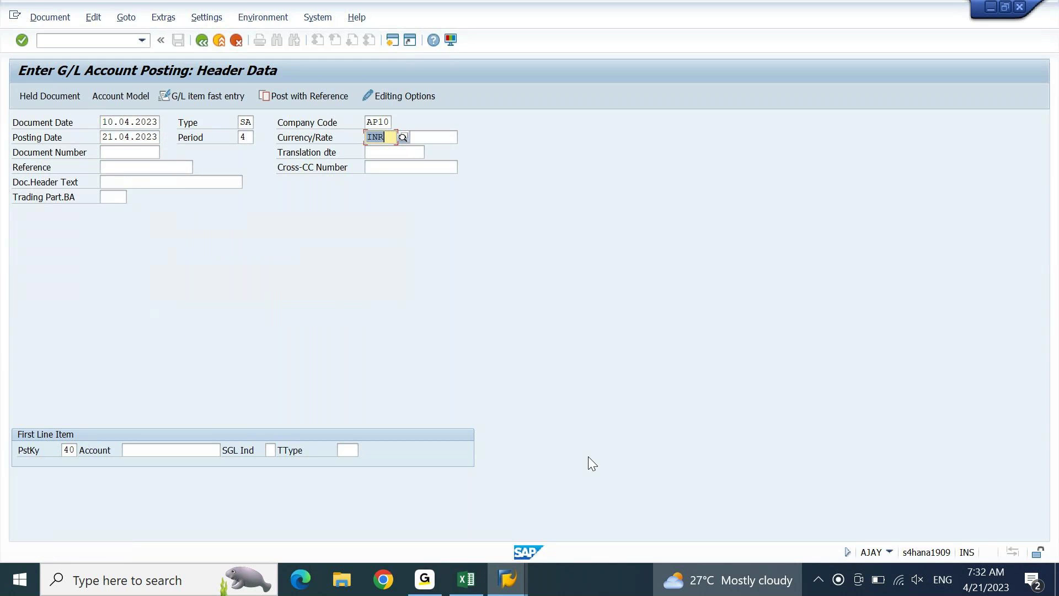
text(aed)
key(Return)
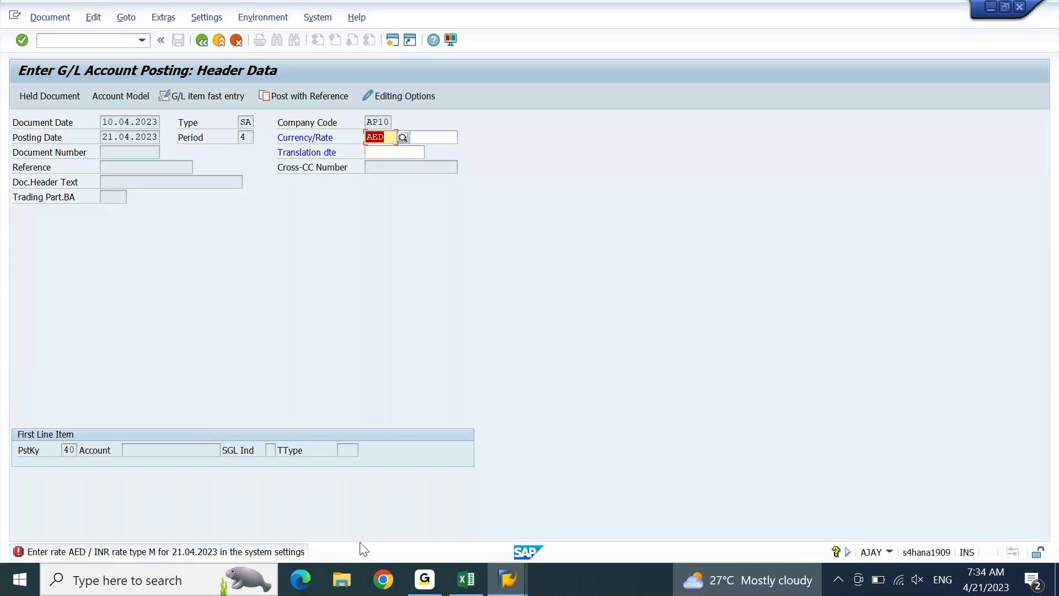
click(424, 580)
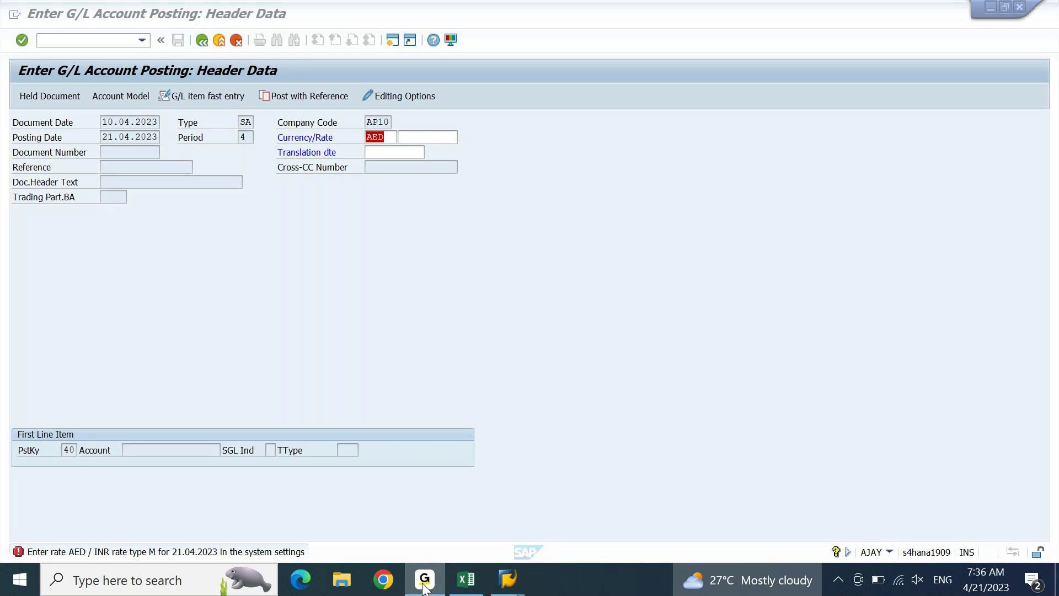
click(424, 586)
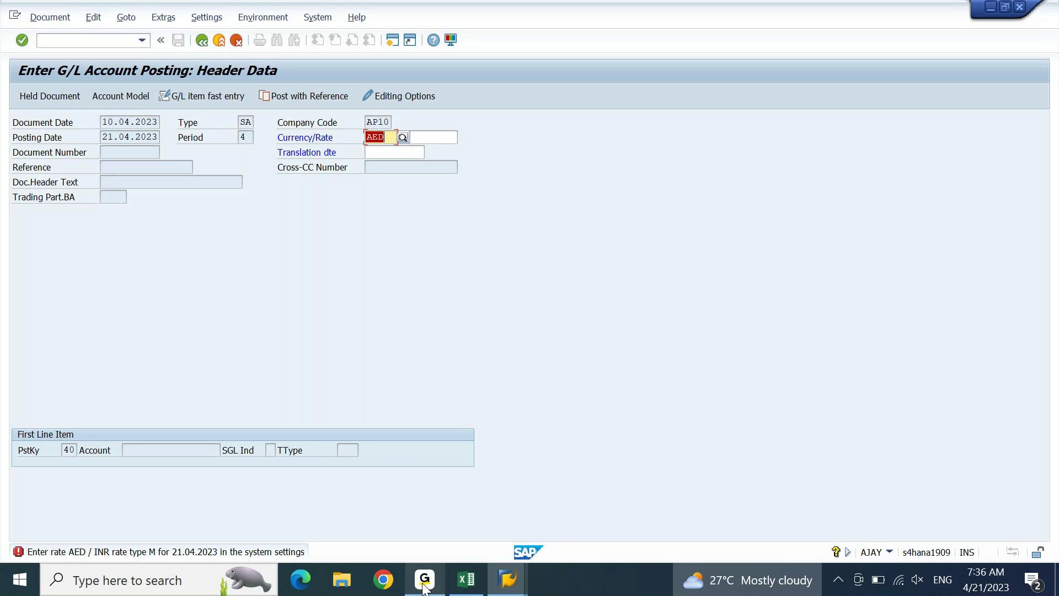
click(424, 587)
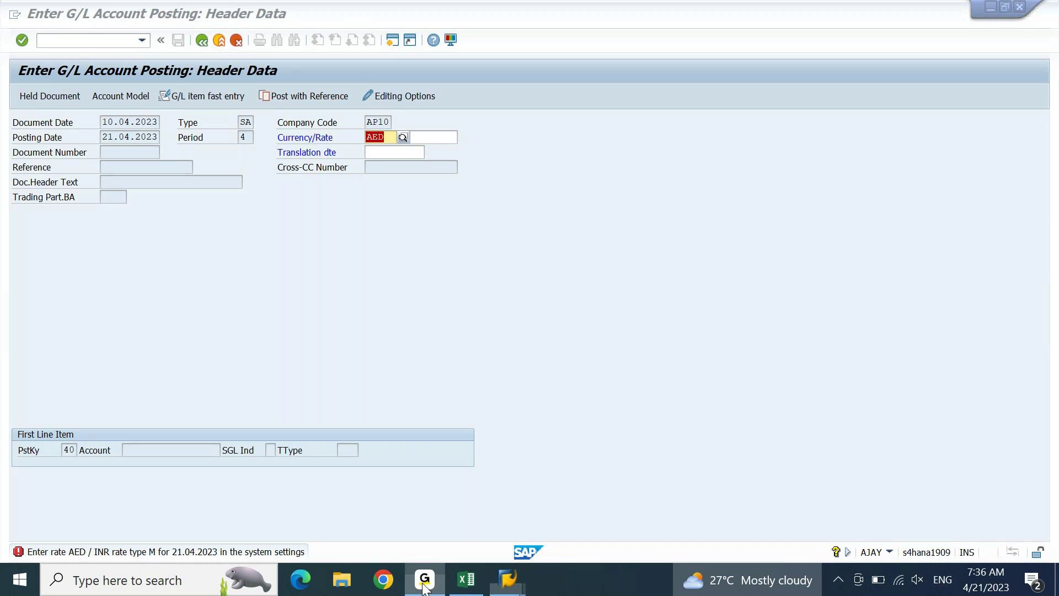